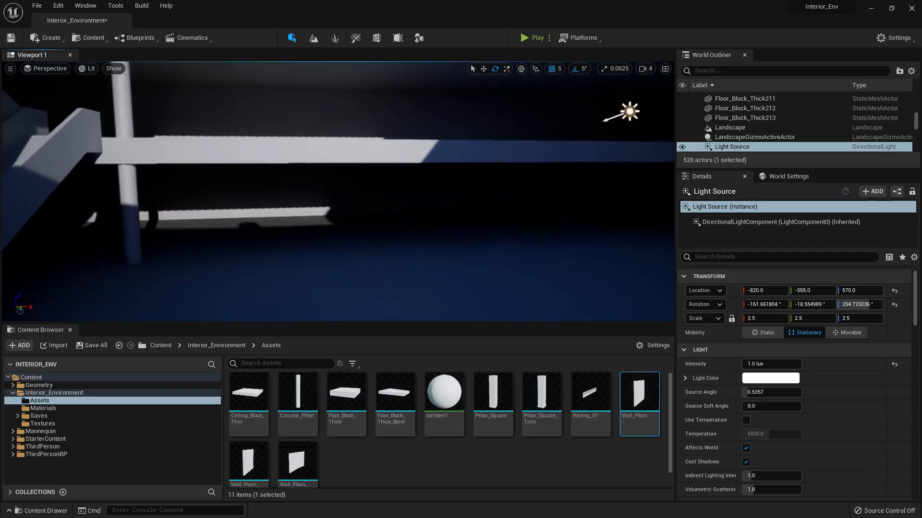
Step: Check the scene in Unlit view mode and return the viewport to Lit
left_click(86, 68)
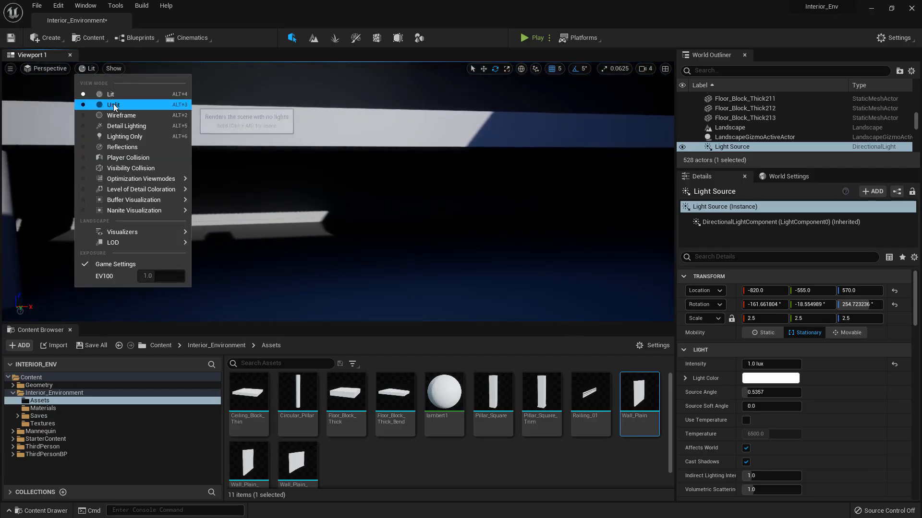
left_click(113, 104)
left_click(89, 69)
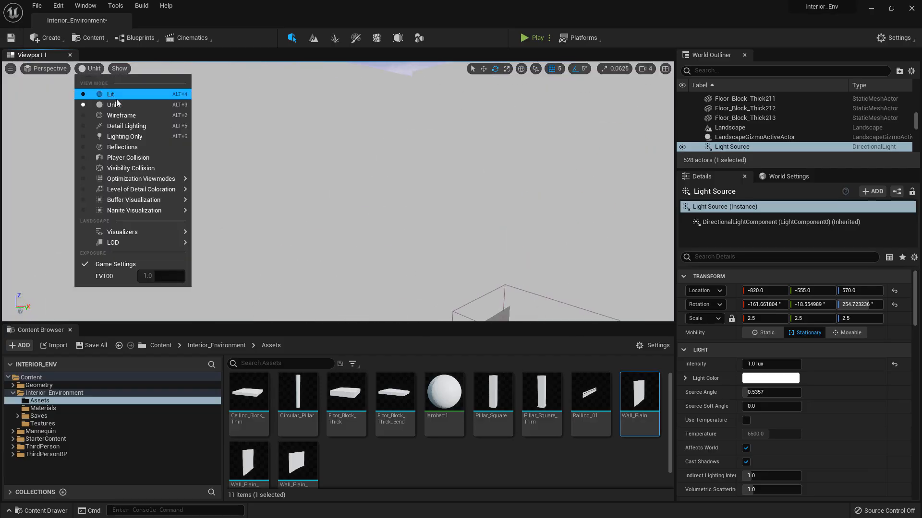
left_click(116, 97)
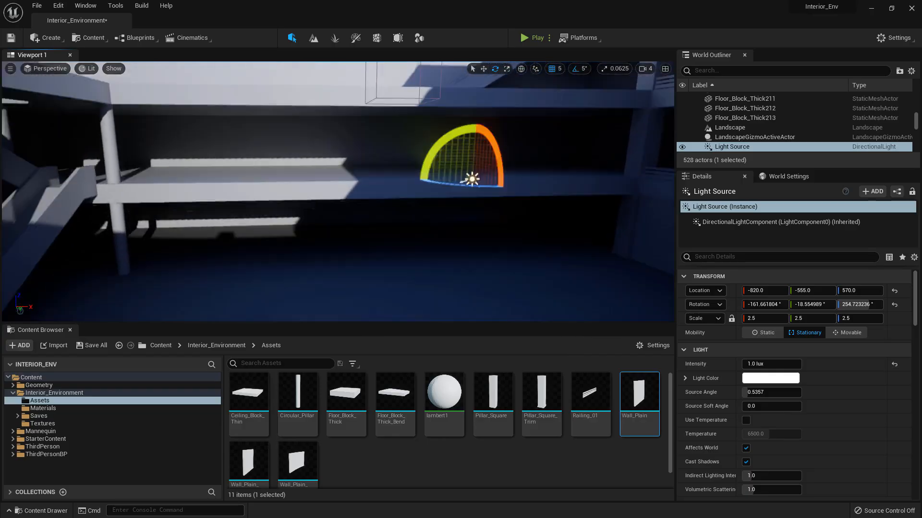
right_click_drag(539, 107, 534, 107)
key("q")
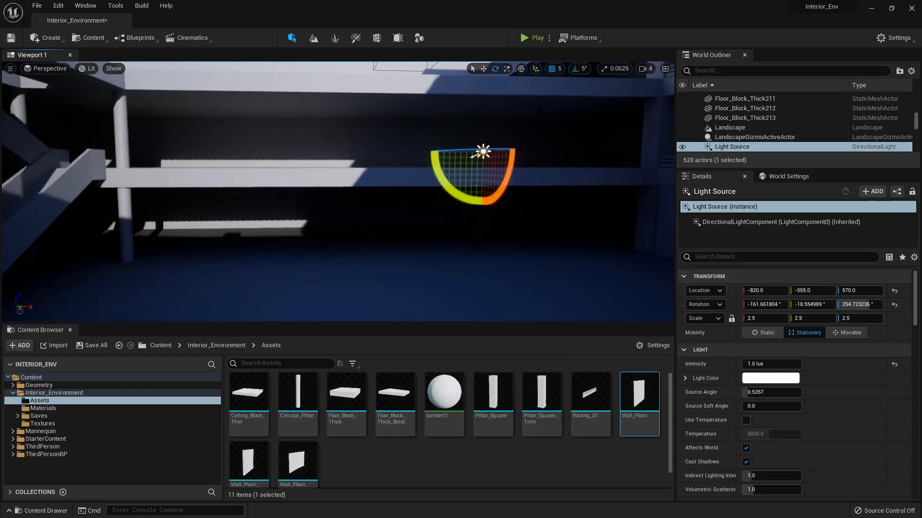
Step: Enlarge the World Outliner and select every actor except Atmospheric Fog
left_click_drag(710, 169, 724, 288)
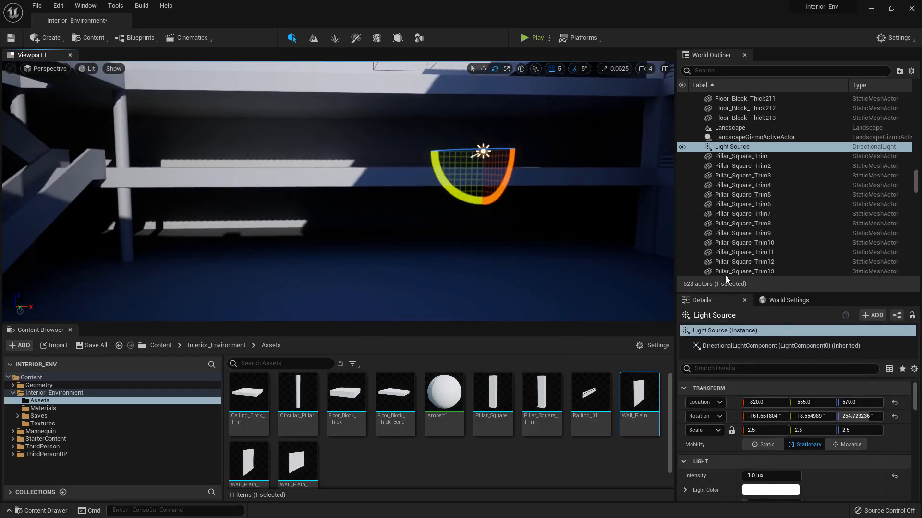
scroll(759, 206, "down", 3)
mouse_move(915, 192)
left_mouse_down()
mouse_move(917, 235)
mouse_move(915, 204)
left_mouse_up()
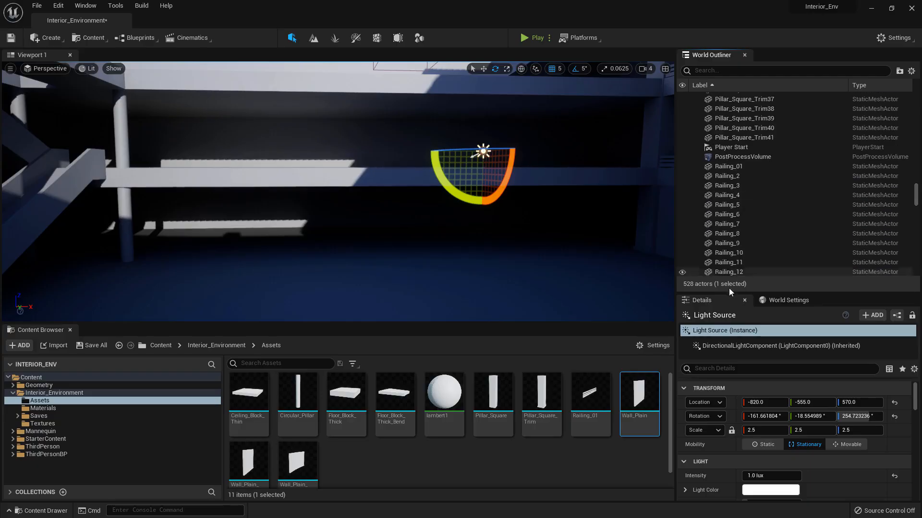
left_click_drag(729, 292, 730, 375)
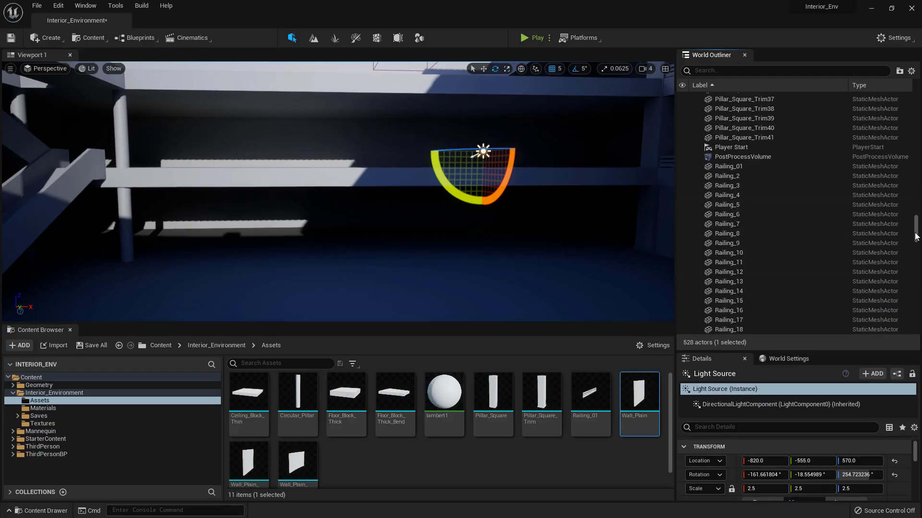
left_click_drag(916, 236, 912, 103)
left_click(751, 107)
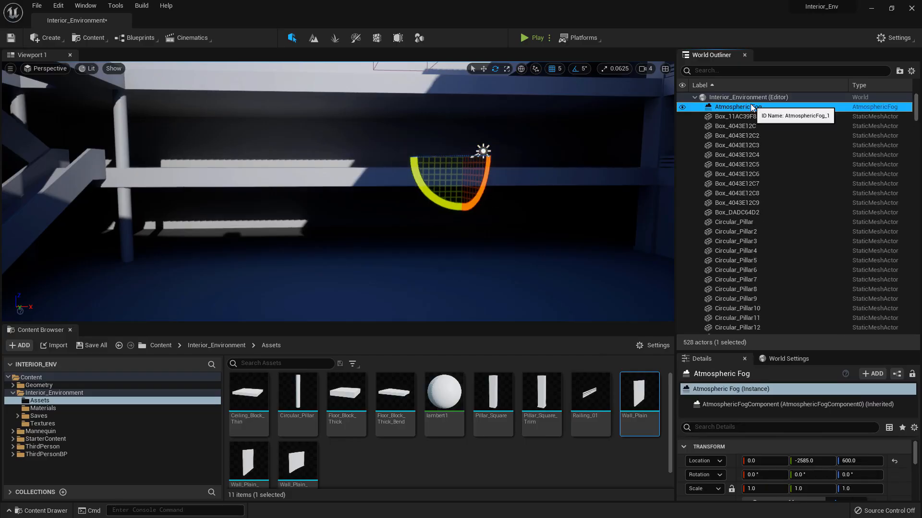
key("ctrl+a")
left_click(730, 106, "ctrl")
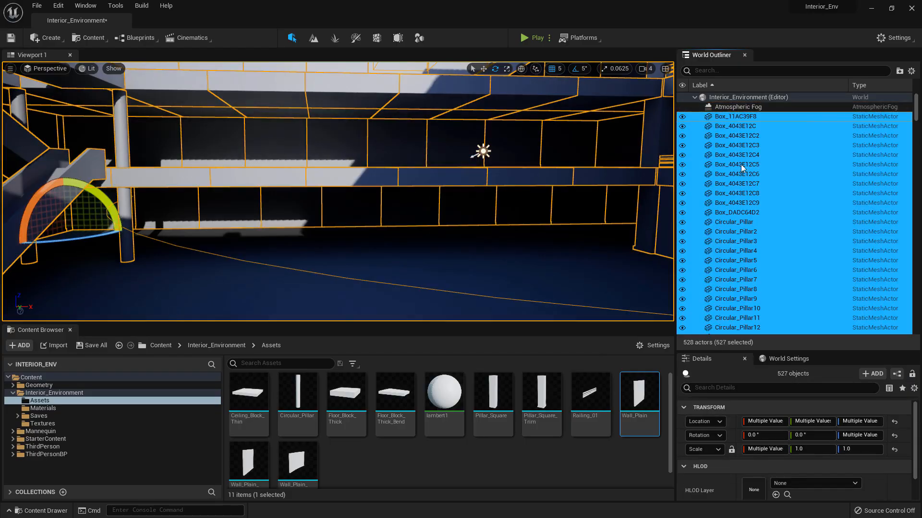
Step: Remove Landscape, LandscapeGizmoActiveActor and Light Source from the actor selection
scroll(739, 182, "down", 10)
scroll(735, 197, "down", 20)
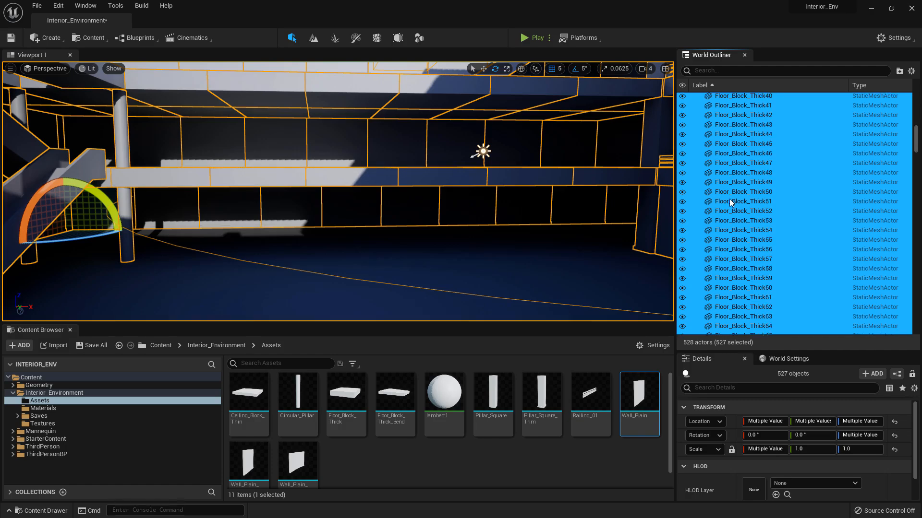
scroll(742, 182, "down", 20)
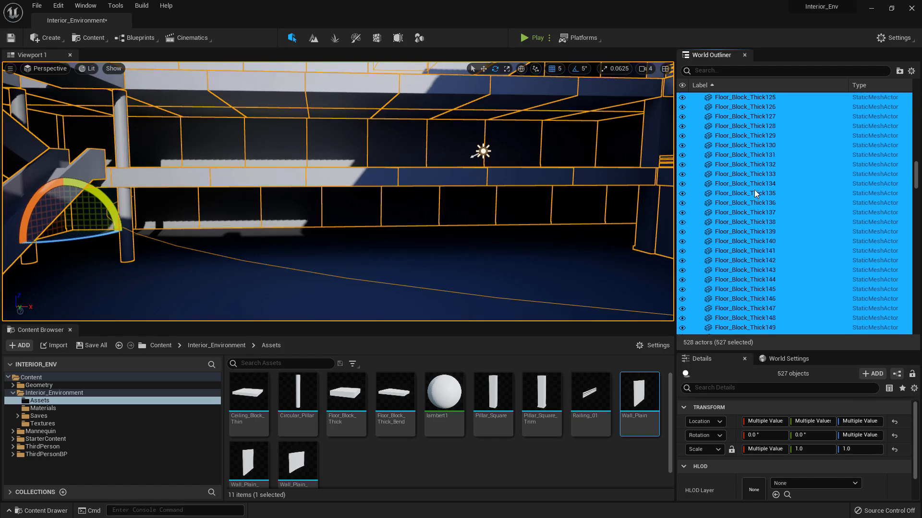
scroll(744, 209, "down", 10)
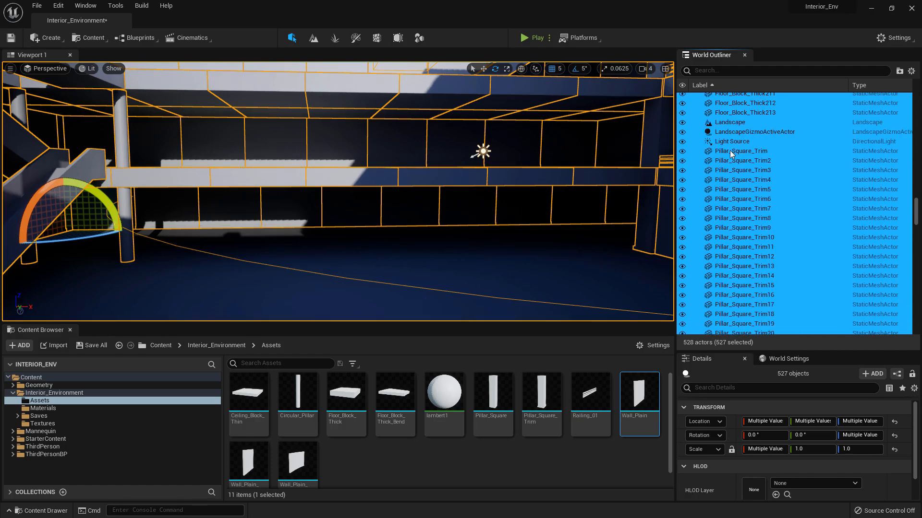
scroll(729, 209, "up", 3)
left_click(729, 214, "ctrl")
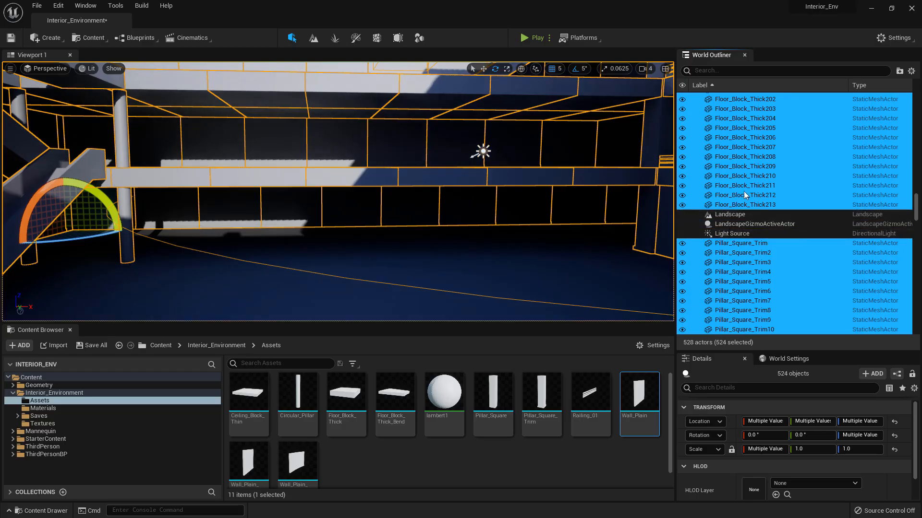
Step: Remove Player Start, PostProcessVolume, Sky Sphere, SkyLight and SphereReflectionCapture from the actor selection
scroll(745, 195, "down", 15)
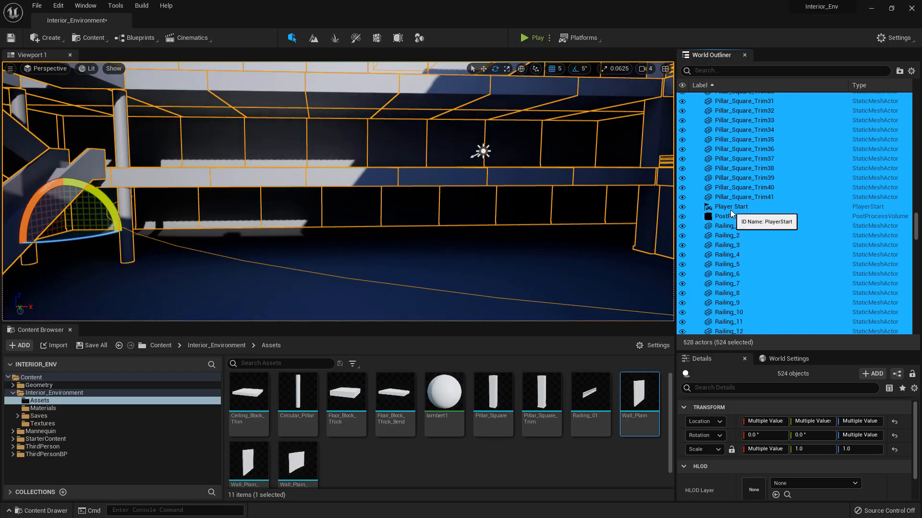
left_click(731, 207, "ctrl")
left_click(730, 216, "ctrl")
scroll(725, 216, "down", 13)
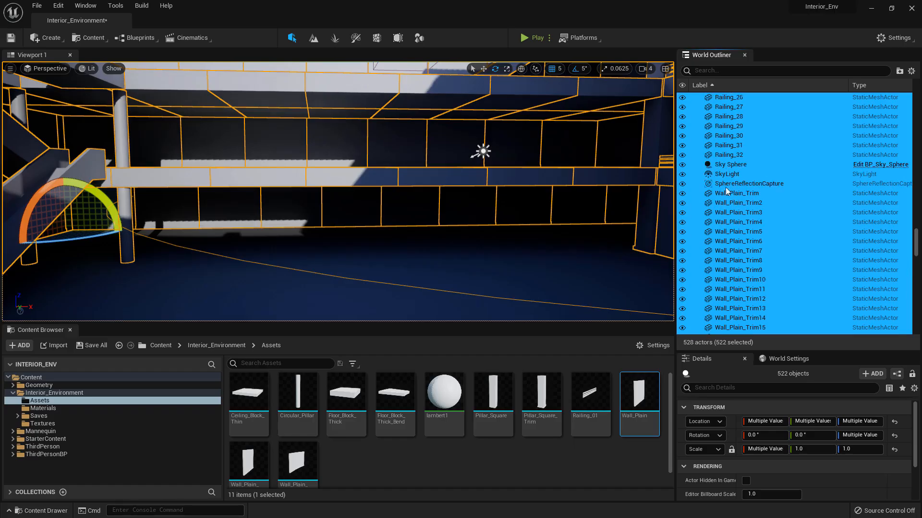
left_click(730, 174, "ctrl")
left_click(730, 183, "ctrl")
Step: Put the selected static mesh actors into a new outliner folder named Assets, collapse it and clear the selection
scroll(734, 211, "down", 15)
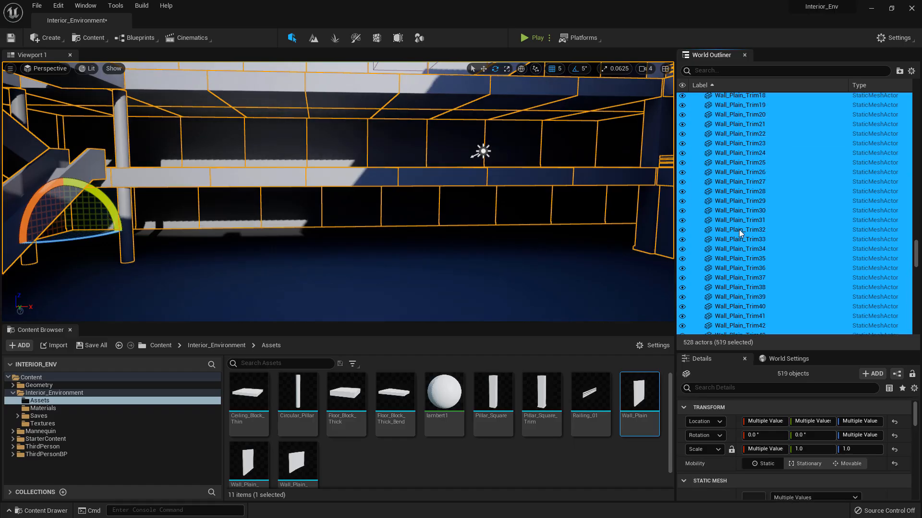
scroll(740, 245, "down", 20)
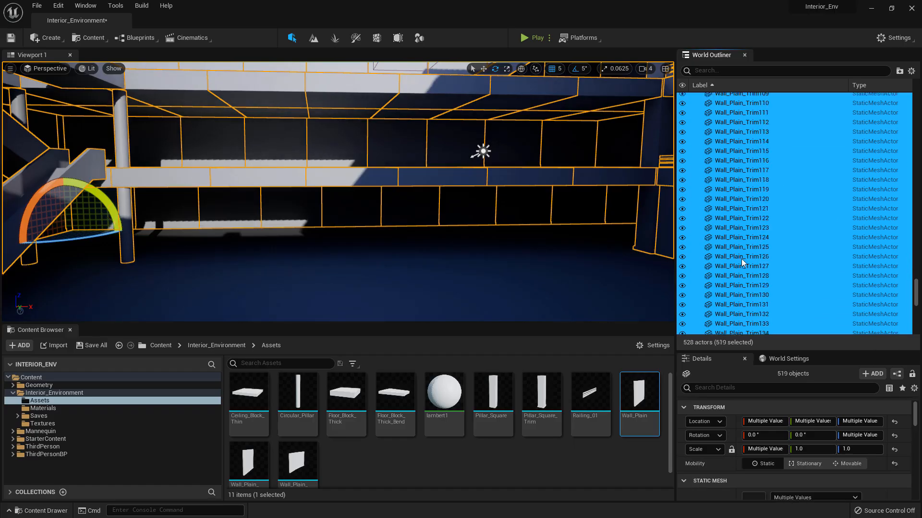
scroll(738, 248, "down", 8)
scroll(768, 206, "down", 7)
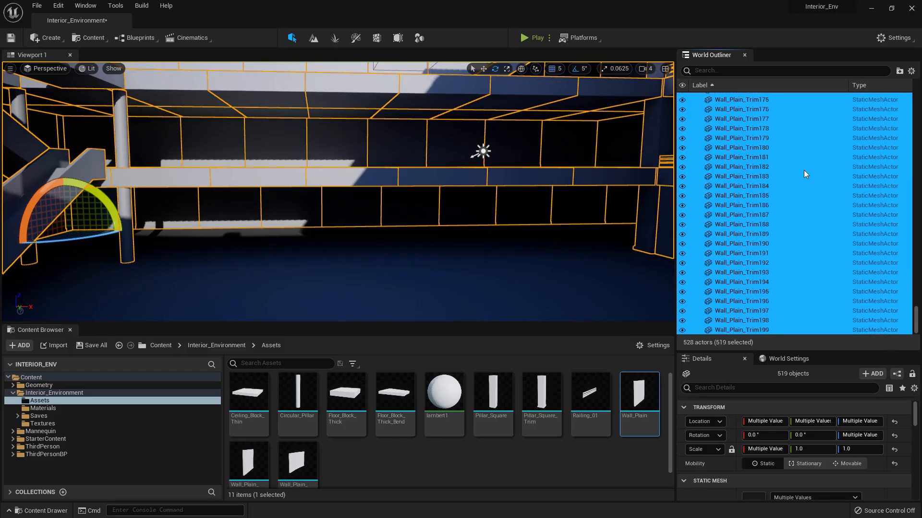
left_click(899, 71)
type("As")
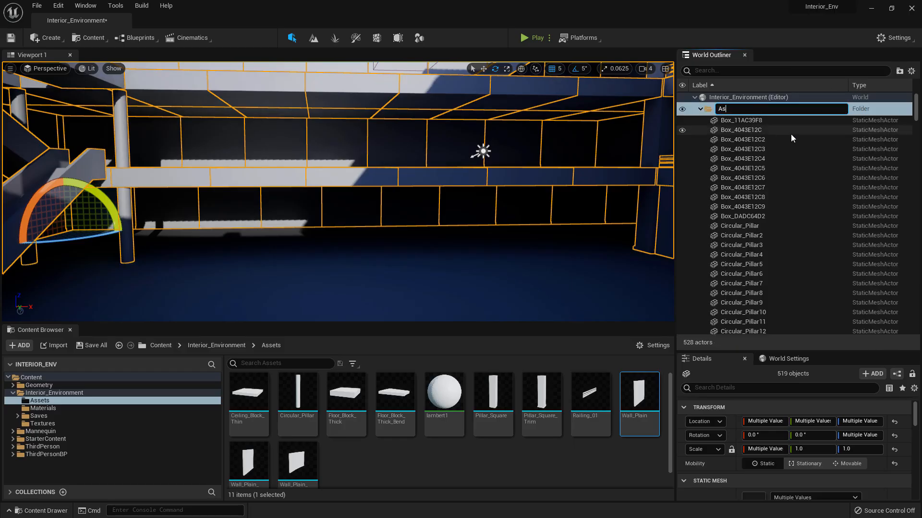
type("sets")
key("Return")
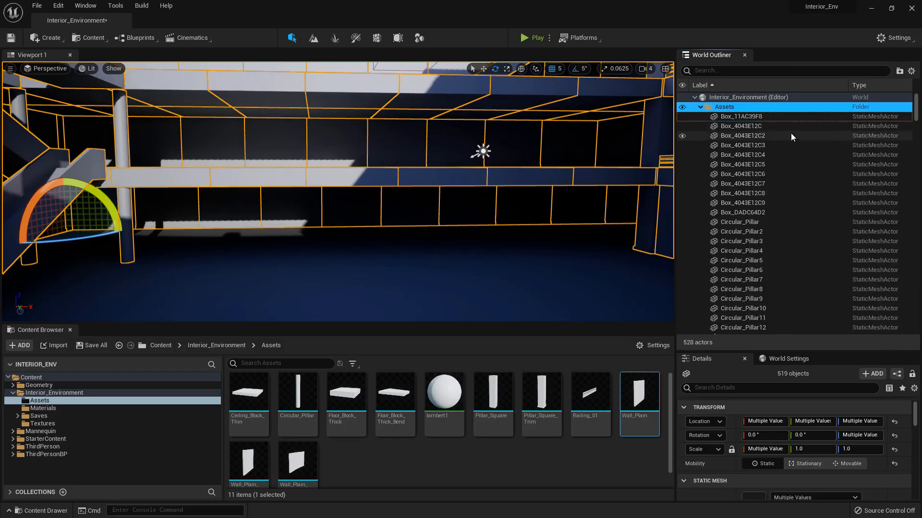
left_click(700, 107)
key("Escape")
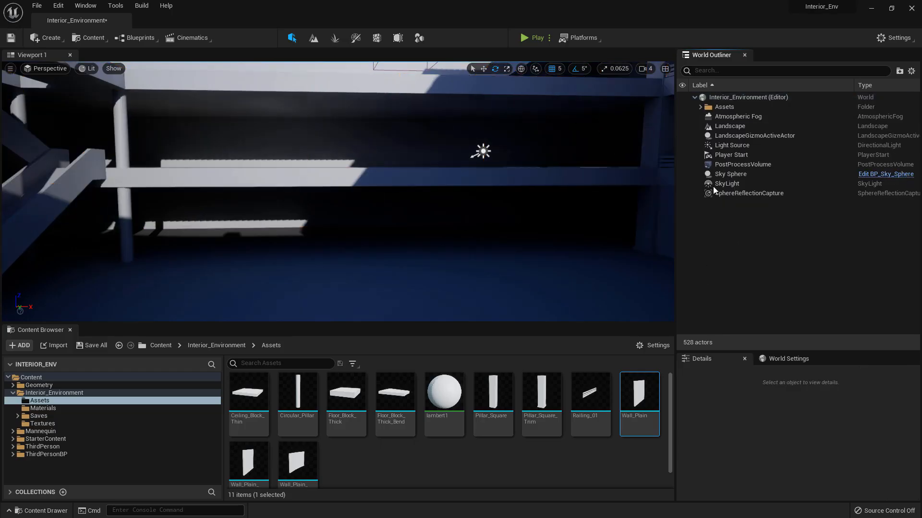
Step: Enable the Shadows Gamma override in the PostProcessVolume's color grading and raise it to 1.35
left_click(730, 165)
left_click_drag(742, 350, 751, 145)
scroll(709, 350, "down", 12)
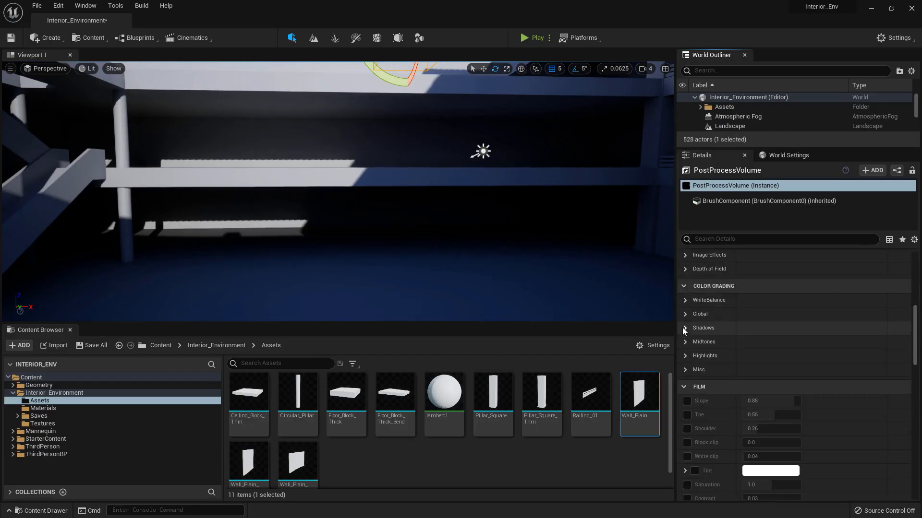
left_click(684, 328)
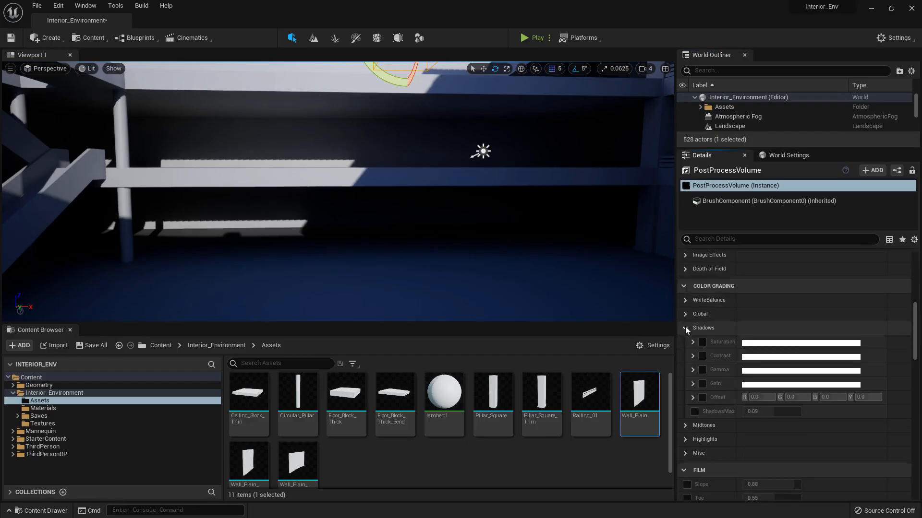
left_click(693, 370)
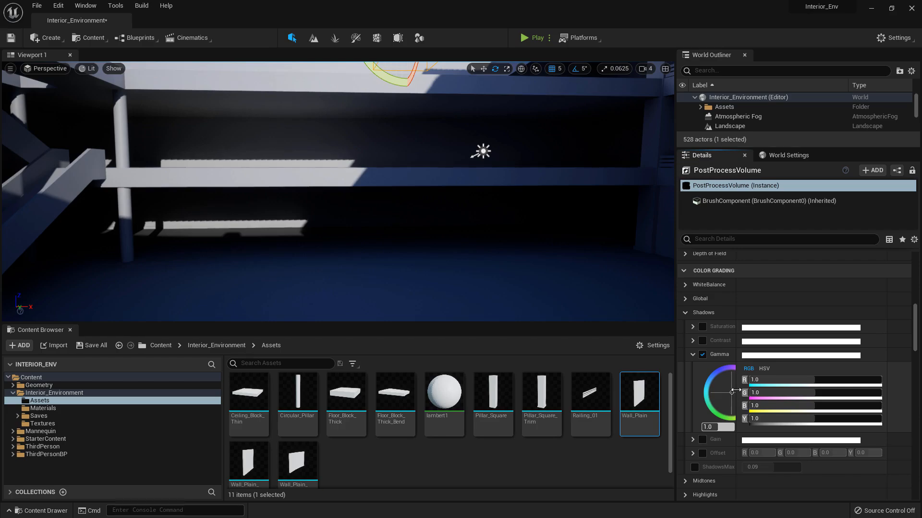
left_click_drag(736, 391, 763, 397)
left_click_drag(736, 428, 748, 427)
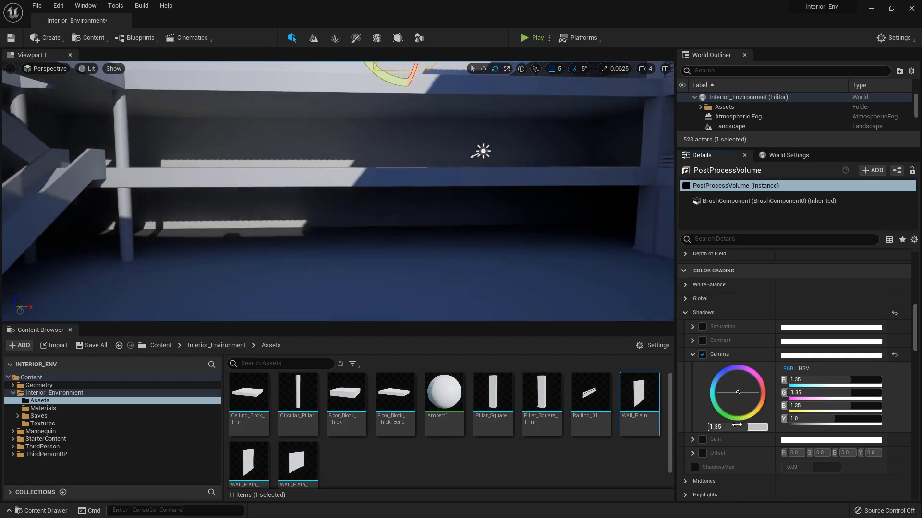
Step: Delete two neighbouring wall panels from the back wall of the lower storey
mouse_move(566, 288)
right_mouse_down()
mouse_move(714, 285)
mouse_move(561, 282)
right_mouse_up()
key("s")
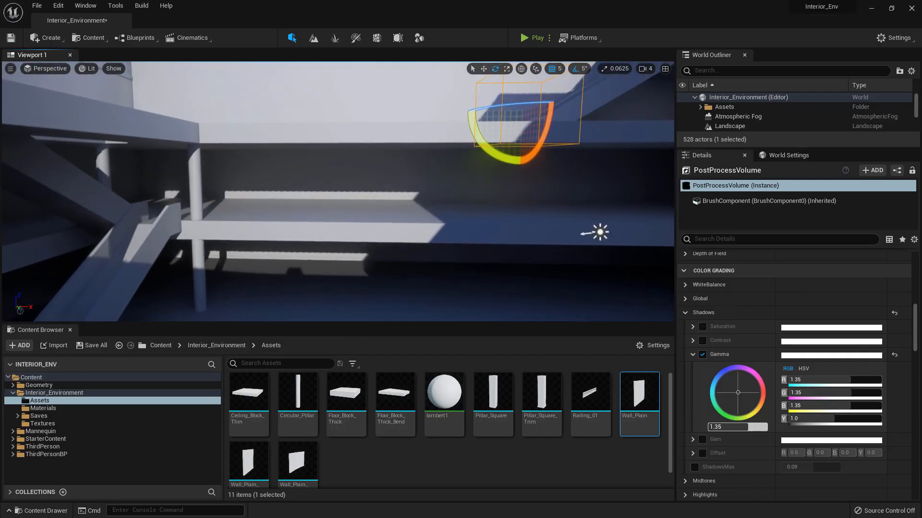
right_click_drag(360, 142, 448, 223)
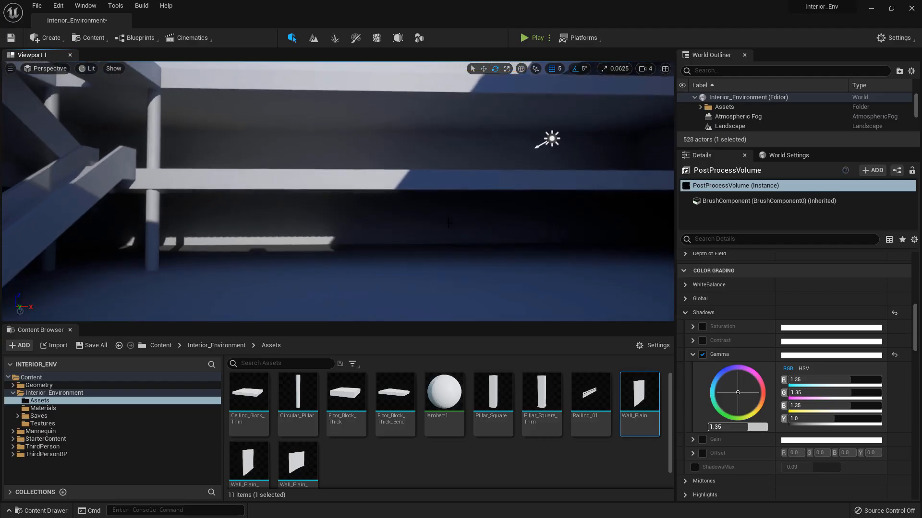
left_click(448, 222)
key("w")
left_click(376, 209, "ctrl")
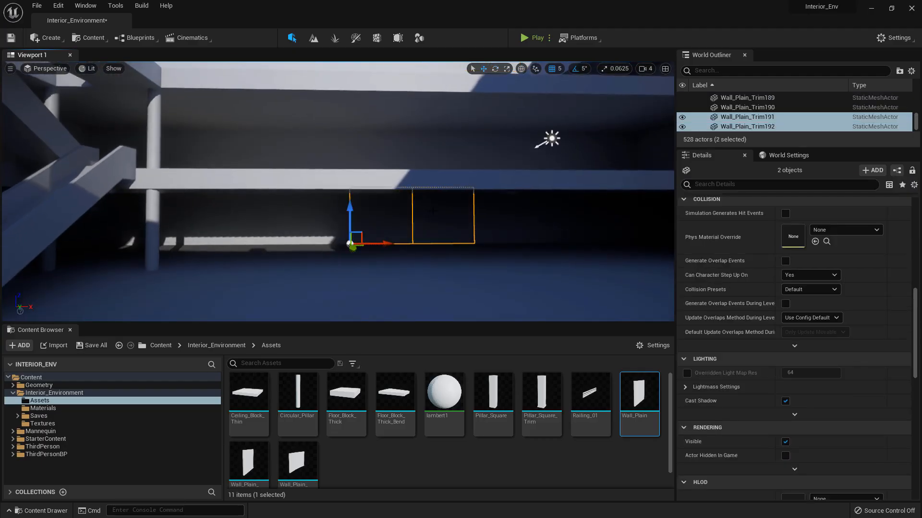
right_click_drag(375, 209, 360, 245)
key("Delete")
Step: Delete three more back-wall panels on the lower storey to widen the opening
key("s")
key("e")
key("w")
left_click(337, 234)
left_click(416, 231, "ctrl")
left_click(471, 223, "ctrl")
right_click_drag(447, 222, 301, 217)
key("s")
key("Delete")
Step: Duplicate the remaining wall panel beside the opening and rotate the copy about the vertical axis, perpendicular to the back wall
key("w")
key("a")
right_click_drag(378, 215, 308, 215)
left_click(374, 215)
key("w")
right_click_drag(374, 215, 378, 217)
key("a")
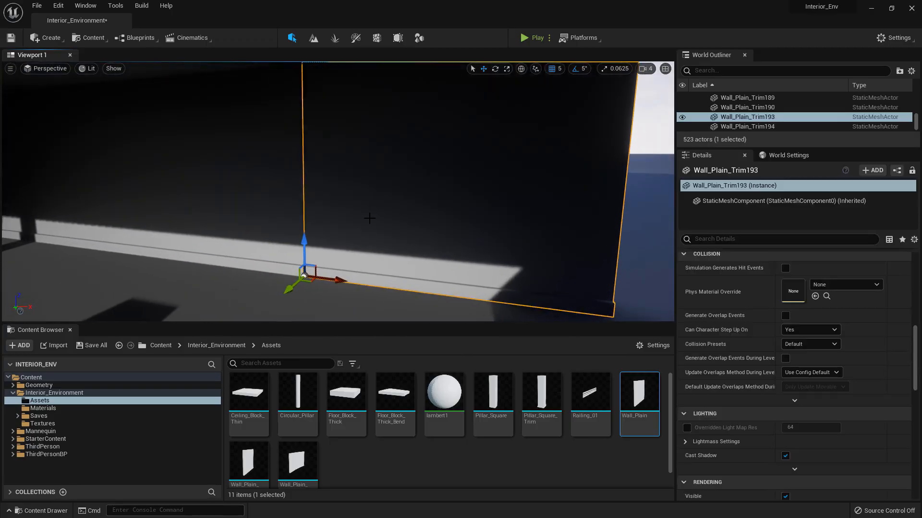
key("ctrl+d")
key("e")
left_click_drag(325, 295, 370, 288)
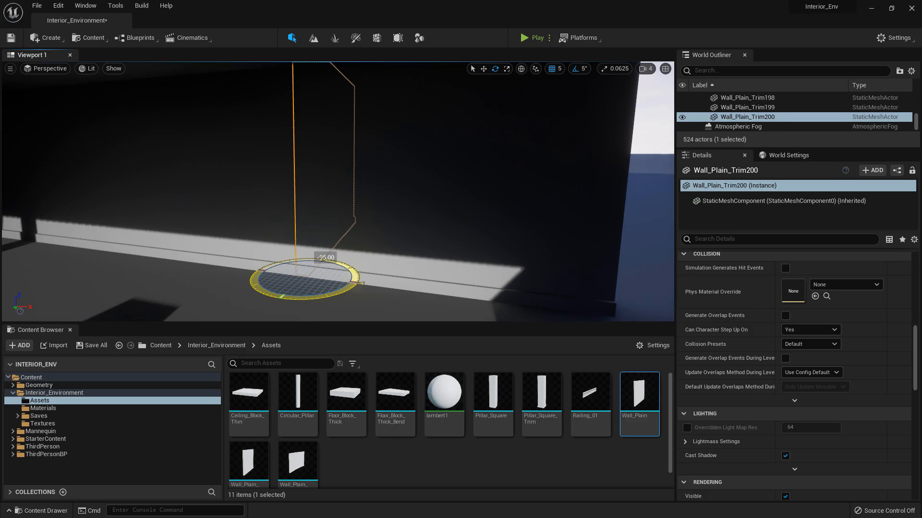
Step: Copy the perpendicular panel outward end to end to extend the side wall, and select both panels
key("d")
right_click_drag(365, 284, 269, 314)
key("a")
key("w")
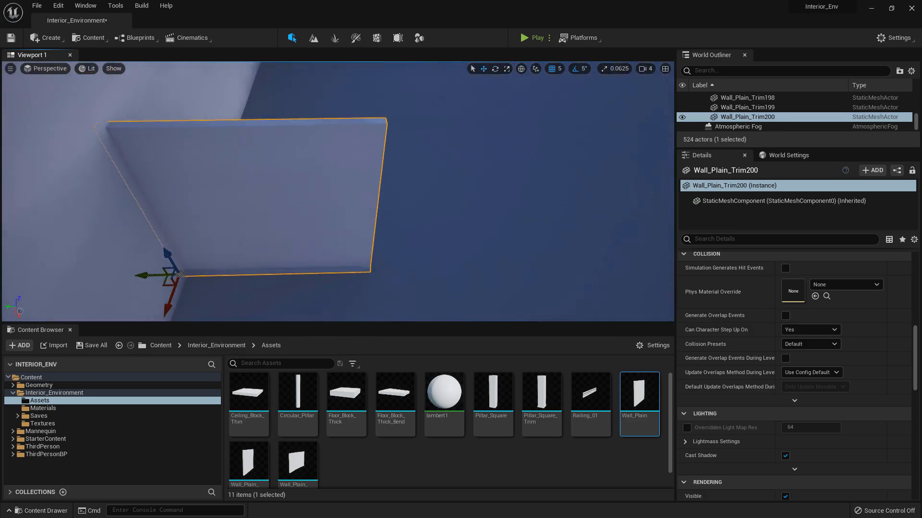
left_click_drag(141, 277, 339, 266, "alt")
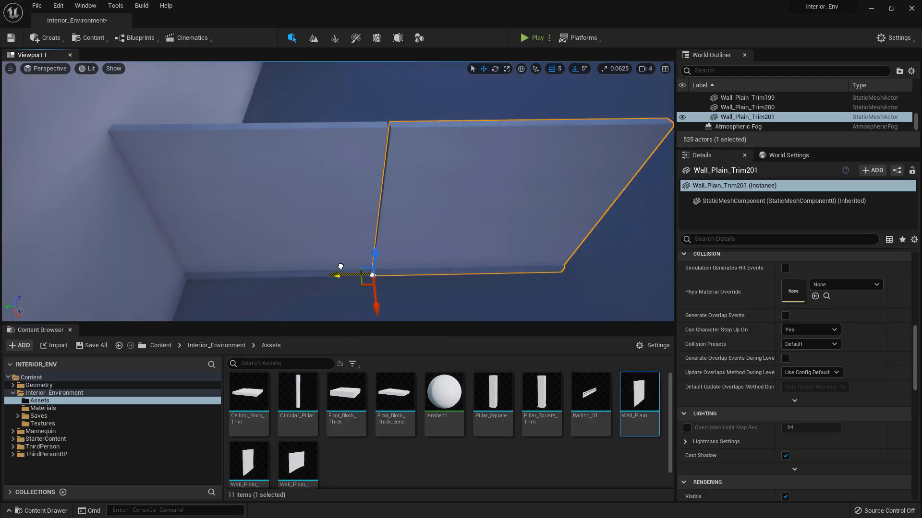
left_click(212, 262, "ctrl")
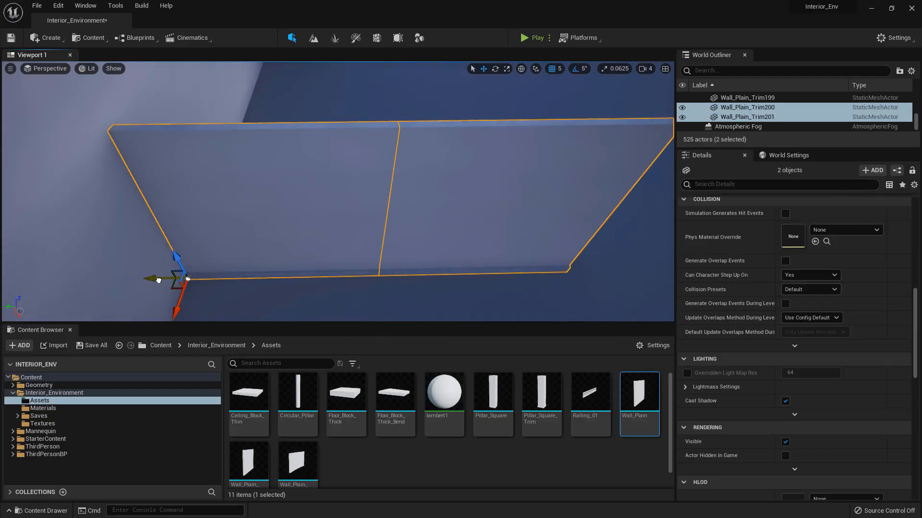
Step: Duplicate the outer side-wall panel and rotate the copy about the vertical axis so it stands perpendicular to the side wall
left_click(301, 227, "ctrl")
right_click_drag(300, 226, 281, 279)
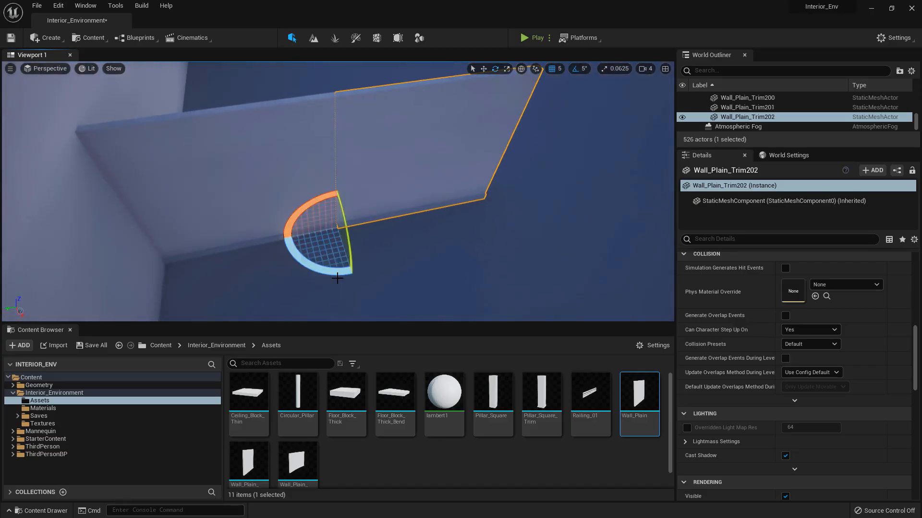
mouse_move(338, 279)
left_mouse_down()
mouse_move(302, 281)
mouse_move(348, 278)
left_mouse_up()
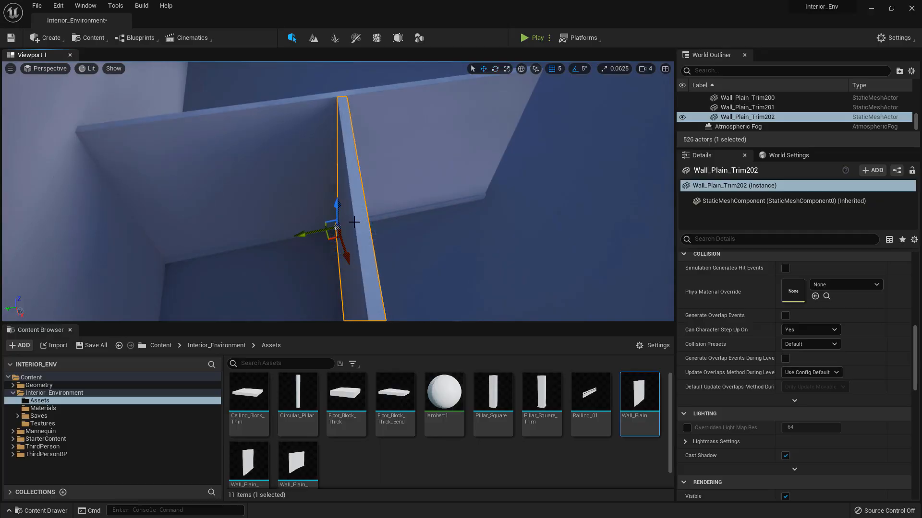
Step: Move the rotated wall panel to the outer end of the side wall and align it flush with the corner
left_click_drag(320, 230, 446, 179)
right_click_drag(434, 179, 509, 165)
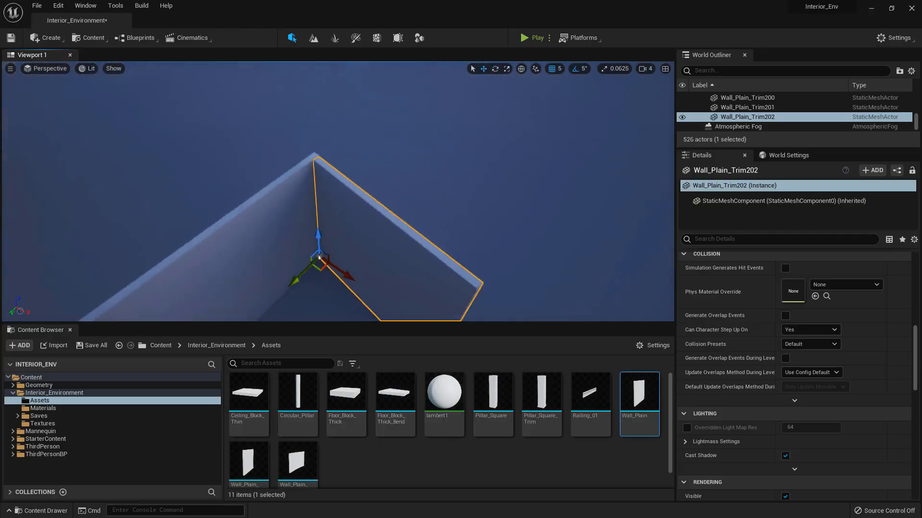
right_click_drag(349, 213, 354, 232)
right_click_drag(293, 243, 308, 283)
left_click_drag(307, 284, 308, 276)
right_click_drag(309, 268, 309, 265)
left_click_drag(299, 291, 300, 285)
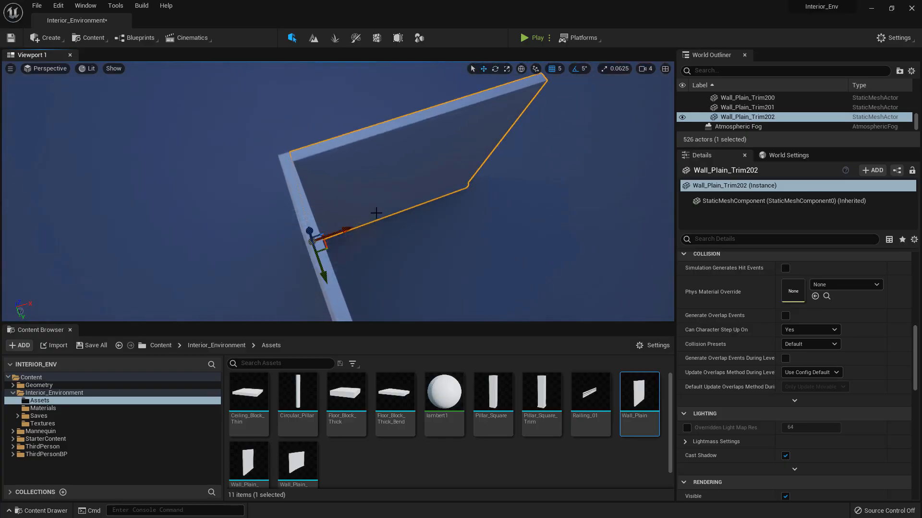
Step: Copy the outer wall panel end to end four times, parallel to the back wall, to lengthen the extension's far wall
right_click_drag(376, 213, 256, 226)
left_click_drag(385, 229, 361, 229)
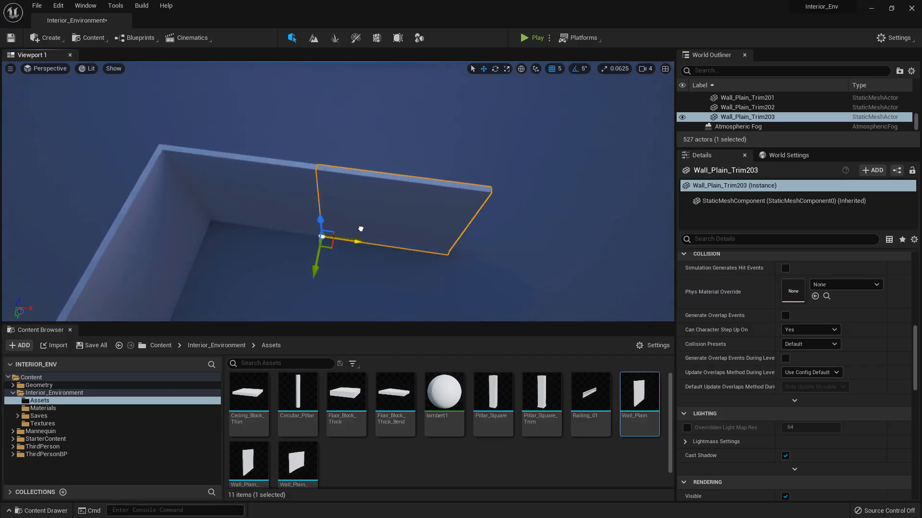
right_click_drag(367, 230, 247, 251)
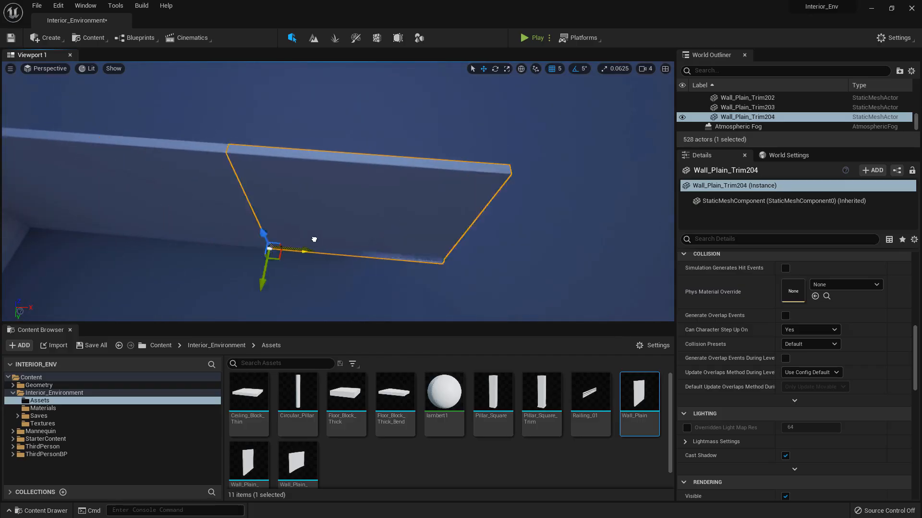
left_click_drag(314, 240, 404, 234)
right_click_drag(402, 234, 288, 244)
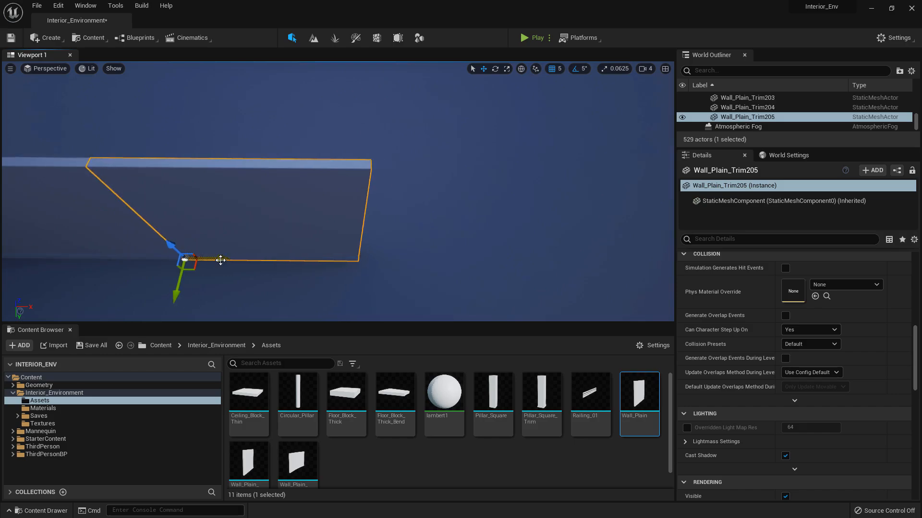
left_click_drag(220, 259, 395, 242)
right_click_drag(393, 242, 546, 278)
Step: Duplicate the last far-wall panel, rotate the copy about the vertical axis toward the building, and align it with the corner
key("ctrl+w")
key("e")
mouse_move(244, 281)
left_mouse_down()
mouse_move(281, 272)
mouse_move(230, 279)
left_mouse_up()
left_click_drag(225, 235, 281, 154)
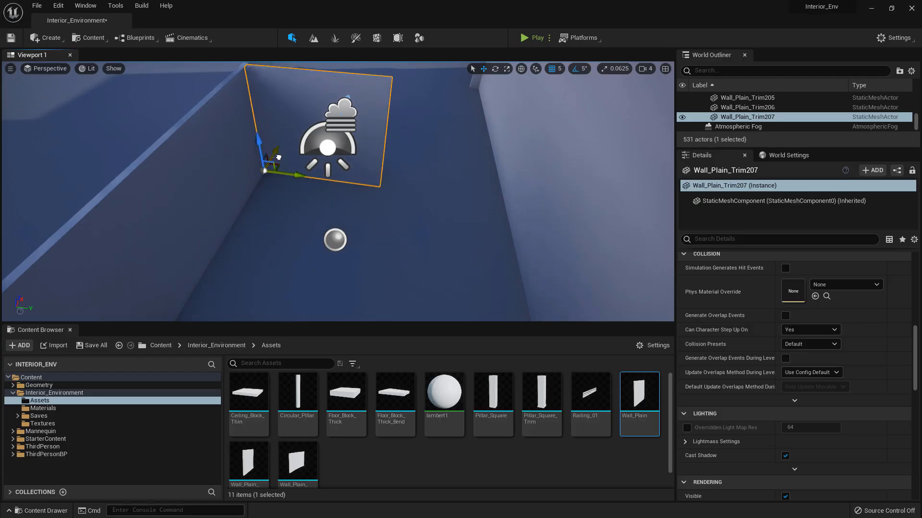
key("w")
right_click_drag(281, 154, 282, 153)
left_click_drag(301, 188, 307, 184)
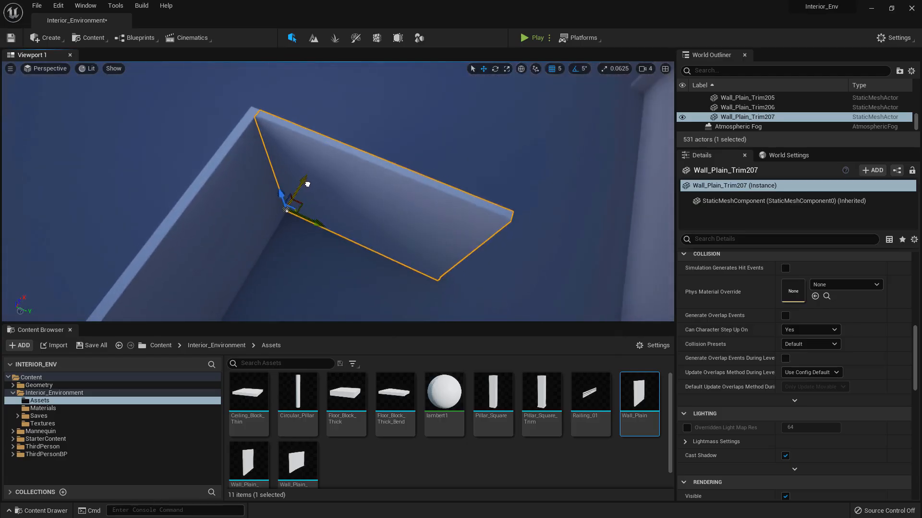
Step: Copy the second side-wall panel end to end to reach the back wall, and select both panels
right_click_drag(306, 184, 346, 184)
left_click_drag(246, 246, 407, 224)
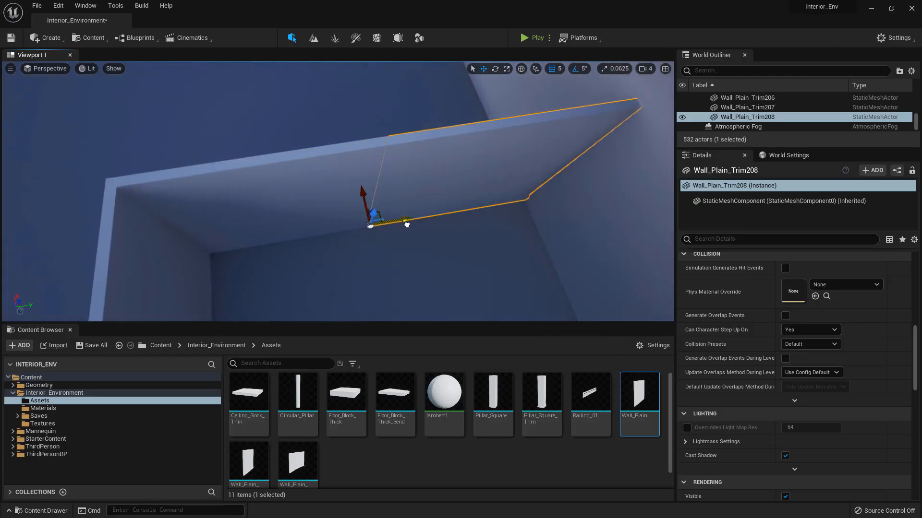
left_click(315, 193, "ctrl")
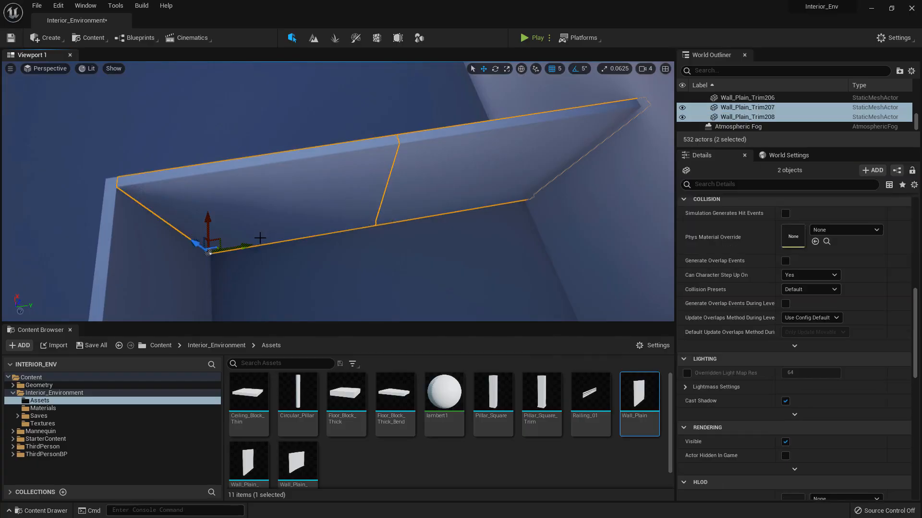
right_click_drag(240, 247, 469, 167)
Step: Select the six thick floor blocks along the back wall above the opening and duplicate the row outward over the extension
left_click(469, 165)
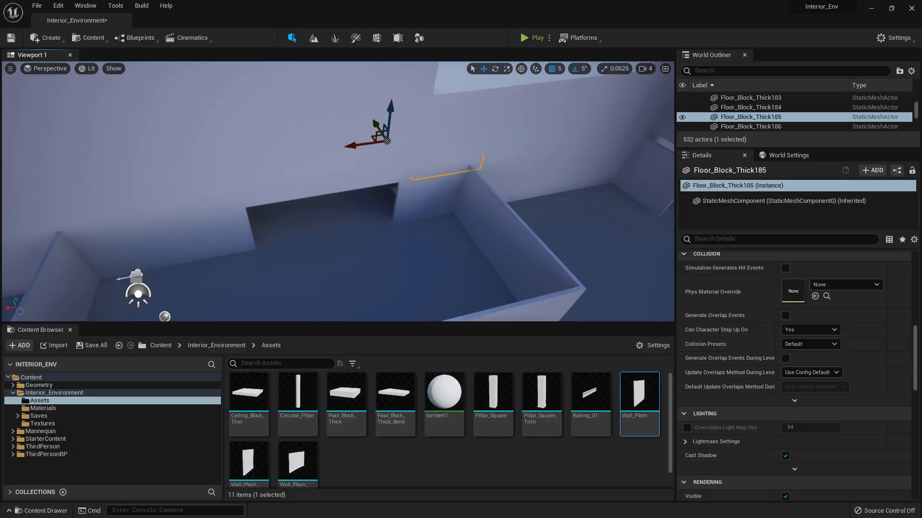
left_click(425, 197, "ctrl")
right_click_drag(425, 197, 461, 166)
left_click(345, 173)
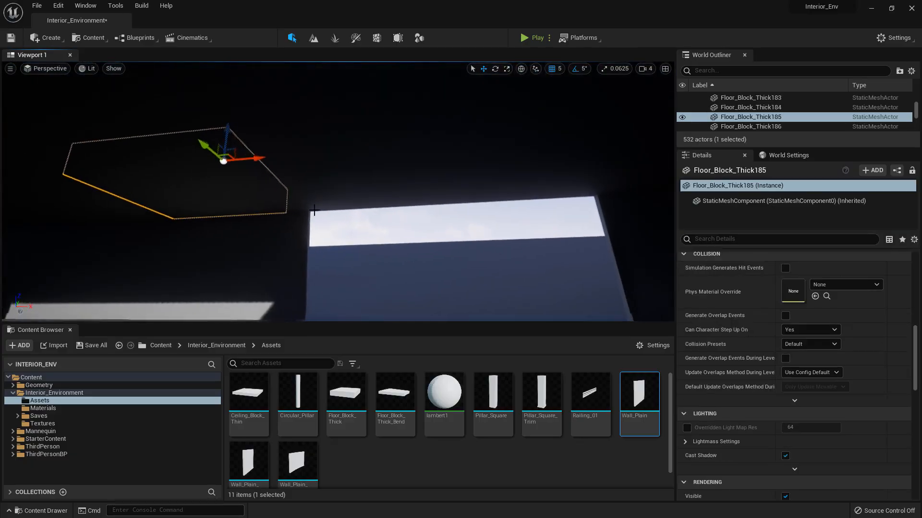
left_click(370, 191, "ctrl")
right_click_drag(435, 195, 543, 197)
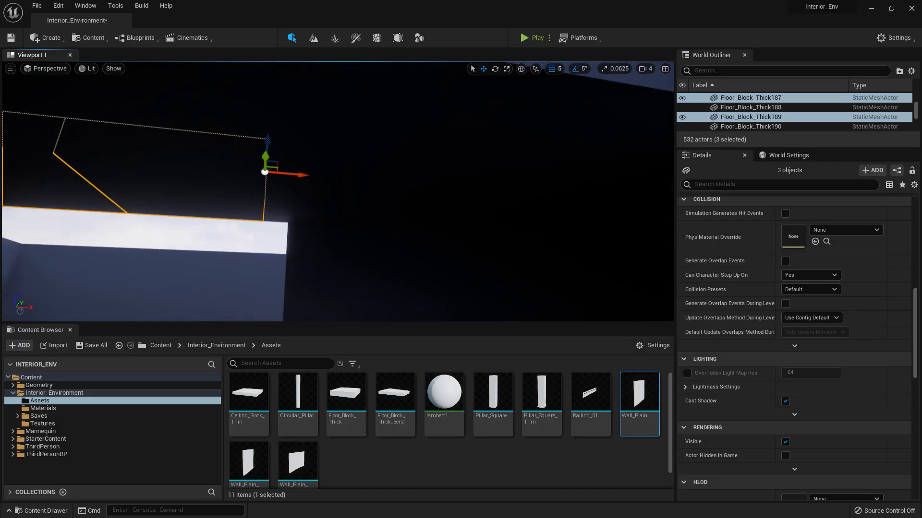
left_click(438, 197, "ctrl")
left_click(384, 195, "ctrl")
right_click_drag(384, 196, 472, 228)
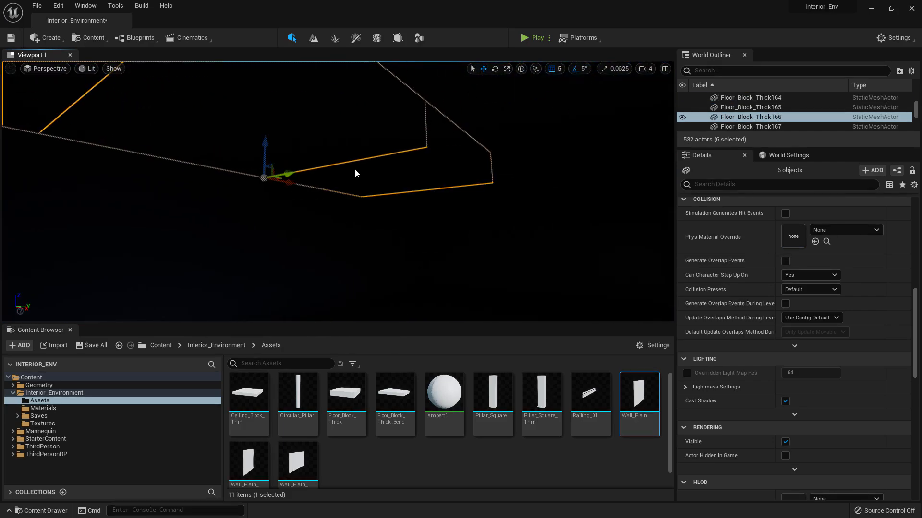
right_click_drag(356, 173, 250, 226)
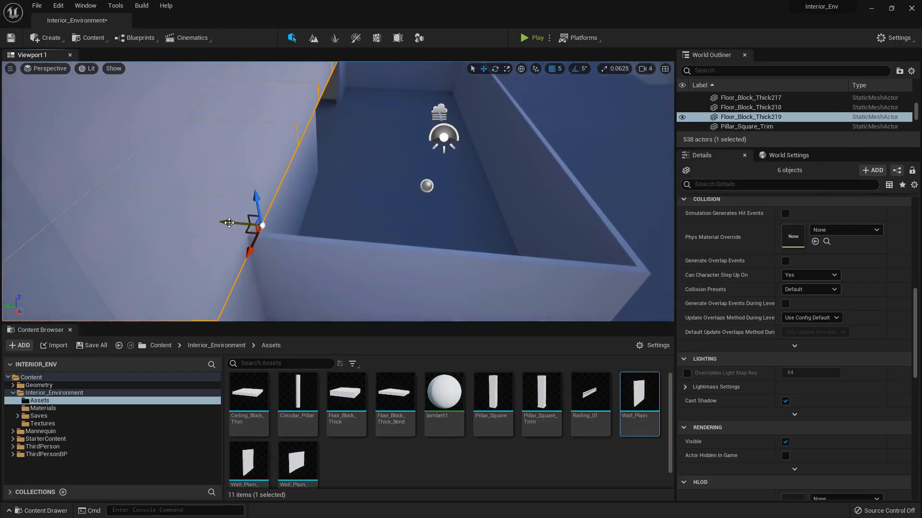
left_click_drag(229, 223, 395, 226)
Step: Duplicate the row of six floor blocks outward once more, edge to edge, to continue the extension's roof
right_click_drag(394, 225, 451, 237)
left_click_drag(273, 209, 461, 221, "alt")
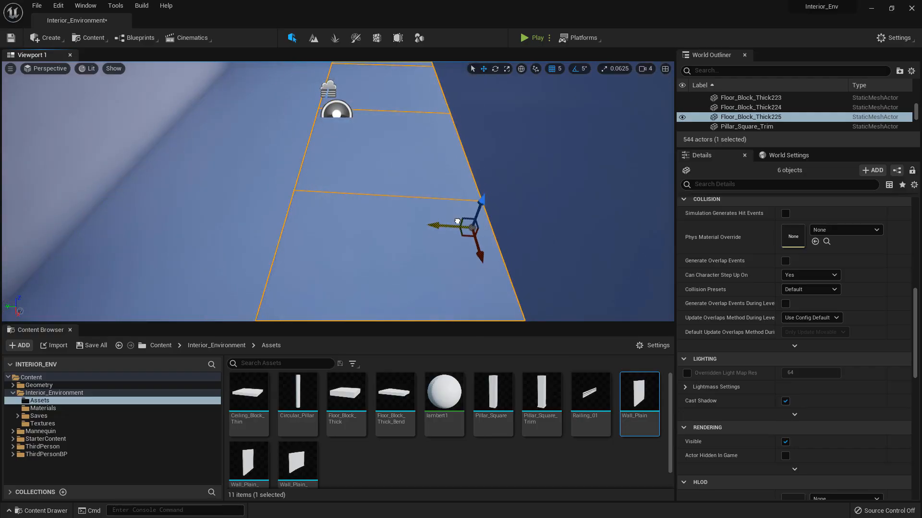
mouse_move(457, 221)
right_mouse_down()
mouse_move(355, 214)
mouse_move(379, 207)
mouse_move(470, 215)
right_mouse_up()
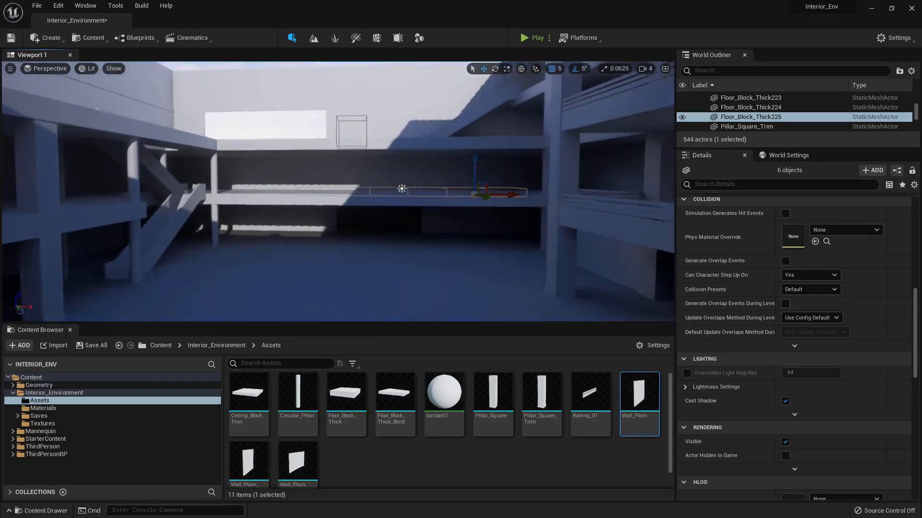
Step: Duplicate a combined two-pillar frame from the main hall and rotate the copy about the vertical axis, parallel to the back wall
right_click_drag(192, 180, 236, 189)
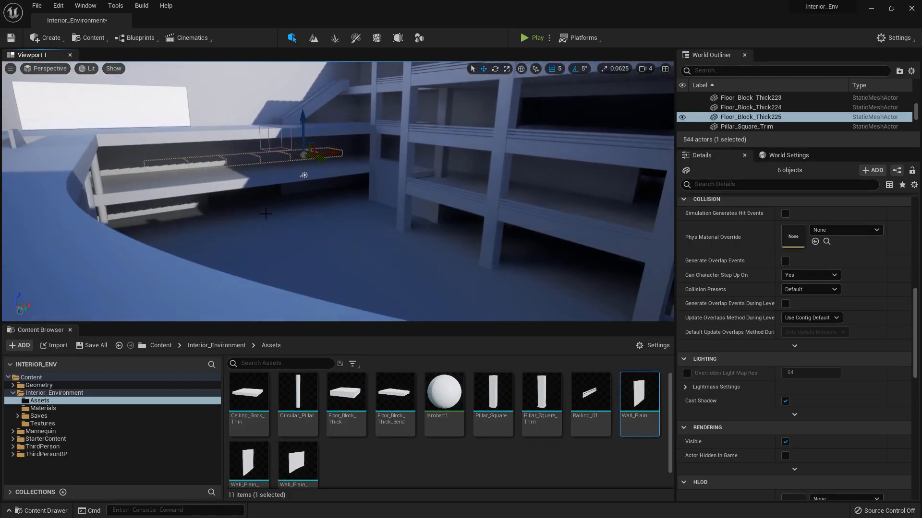
right_click_drag(280, 211, 557, 155)
left_click(508, 220)
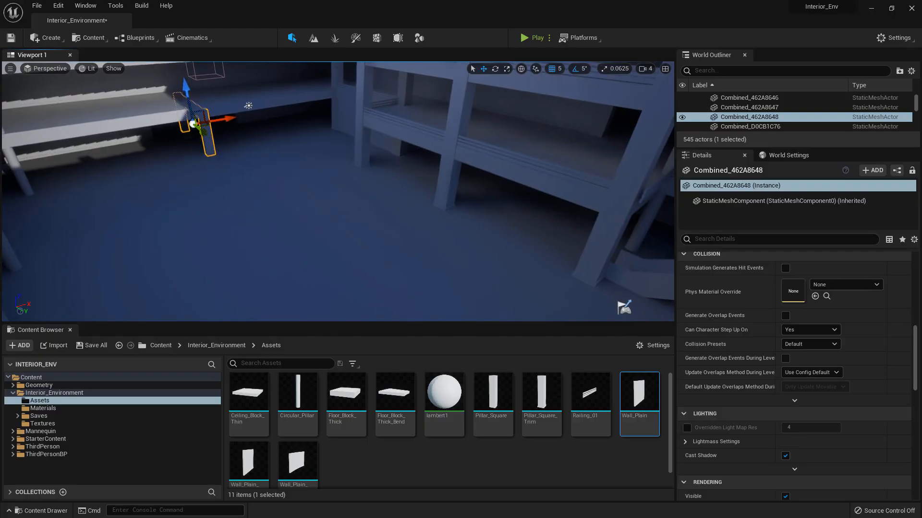
right_click_drag(192, 168, 274, 133)
key("e")
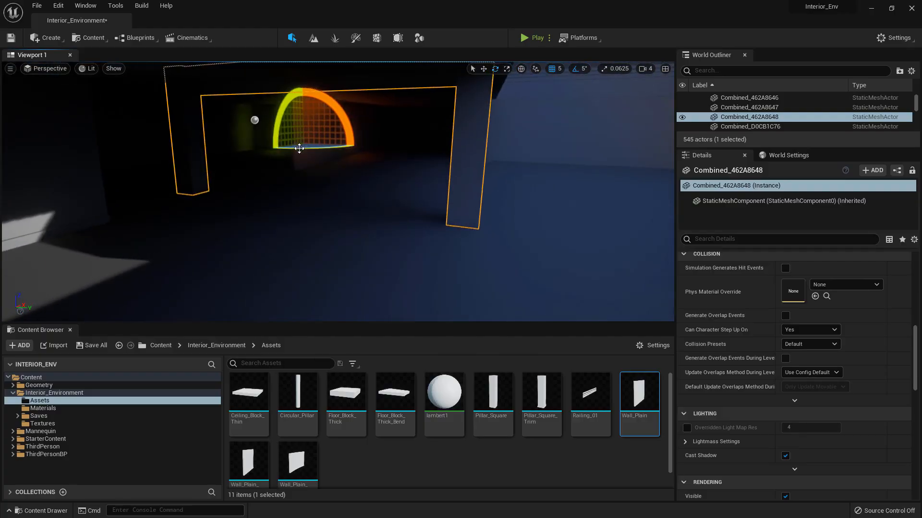
left_click_drag(299, 149, 254, 146)
Step: Move the two-pillar frame into the lower back-wall opening and center it there
key("w")
right_click_drag(254, 146, 247, 124)
left_click_drag(430, 186, 311, 182)
right_click_drag(311, 183, 269, 183)
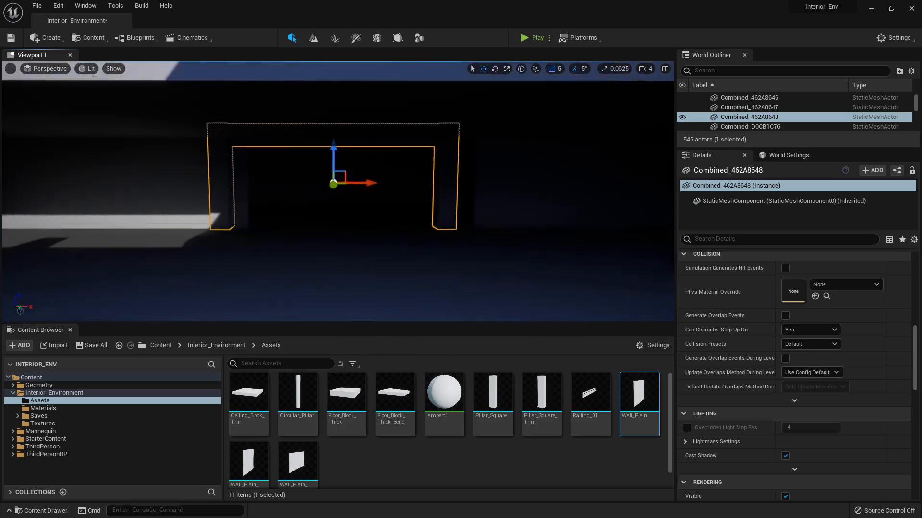
left_click_drag(354, 182, 304, 183)
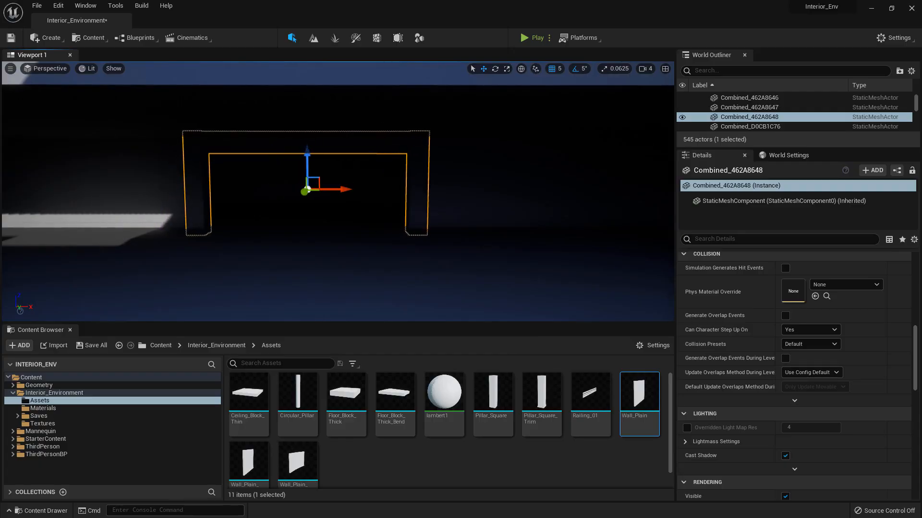
Step: Duplicate the combined three-pillar frame from the side structure and move the copy to the upper back wall's opening
right_click_drag(306, 185, 288, 168)
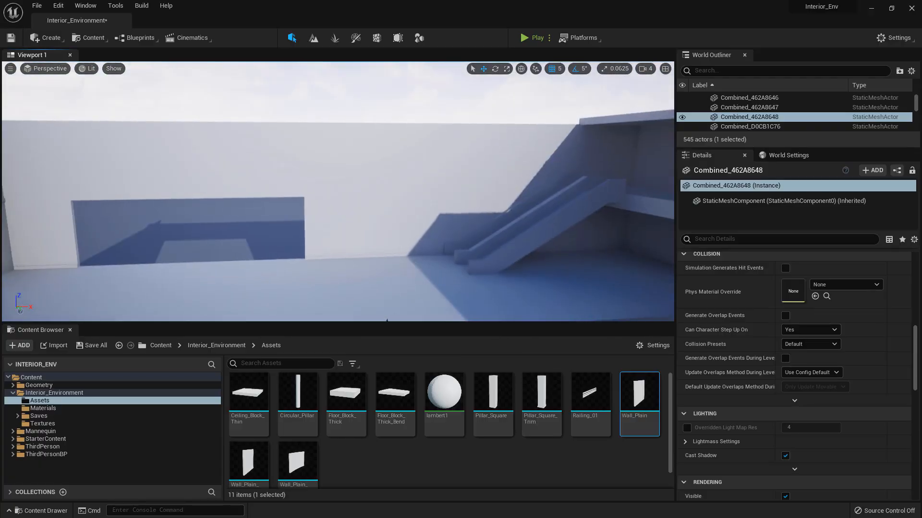
mouse_move(471, 148)
right_mouse_down()
mouse_move(595, 152)
mouse_move(610, 170)
mouse_move(664, 158)
right_mouse_up()
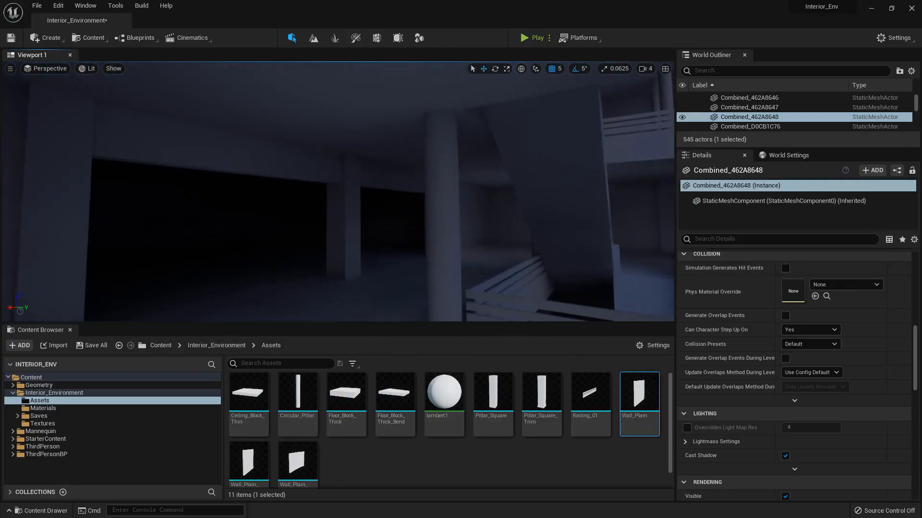
left_click(259, 149)
right_click_drag(260, 149, 153, 184)
right_click_drag(569, 221, 569, 224)
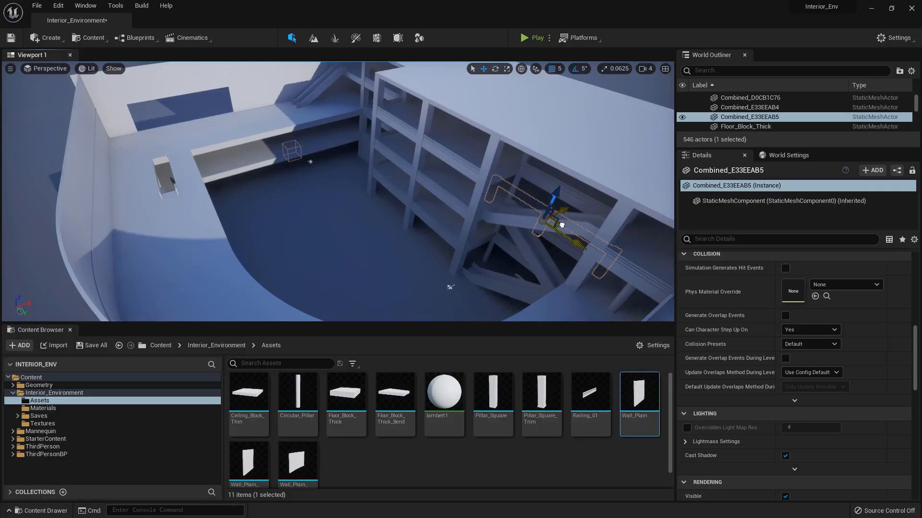
left_click_drag(207, 129, 203, 123, "alt")
Step: Rotate the three-pillar frame copy parallel to the upper back wall and align it centered in the opening
right_click_drag(202, 123, 163, 94)
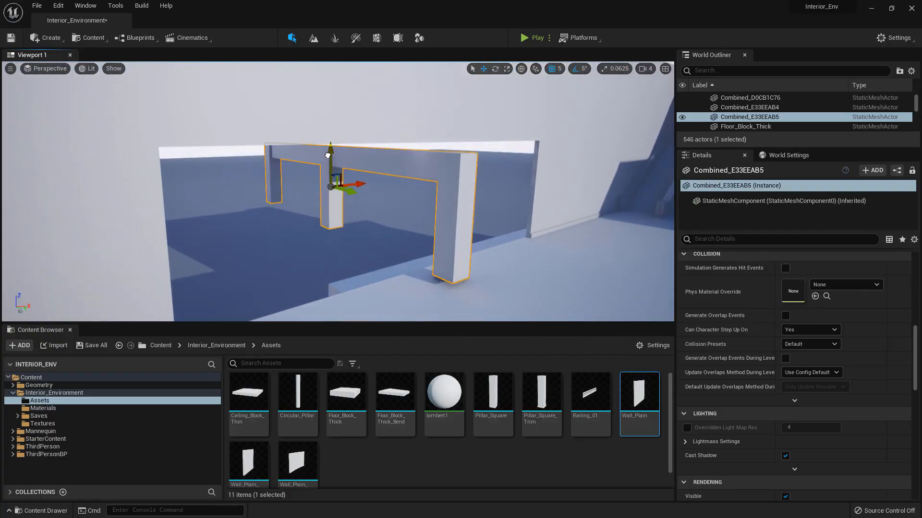
right_click_drag(328, 155, 333, 217)
key("e")
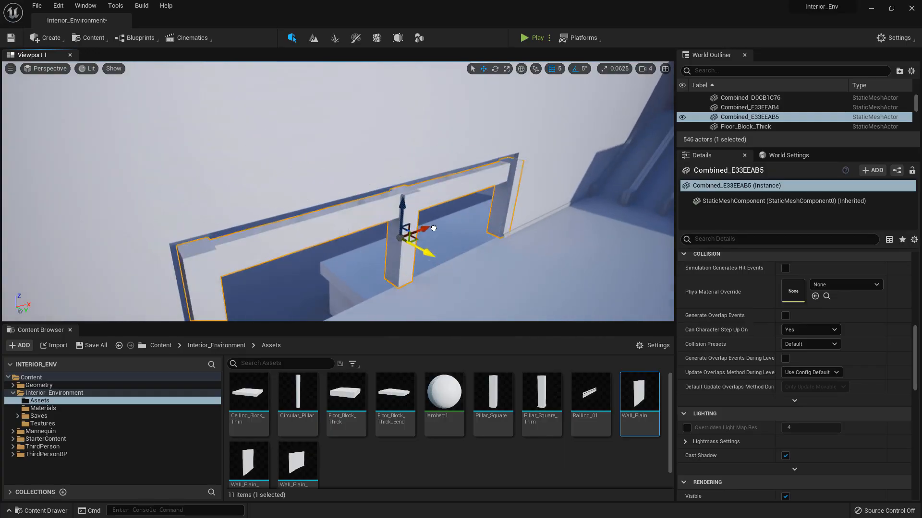
right_click_drag(436, 222, 384, 199)
left_click_drag(385, 219, 379, 218)
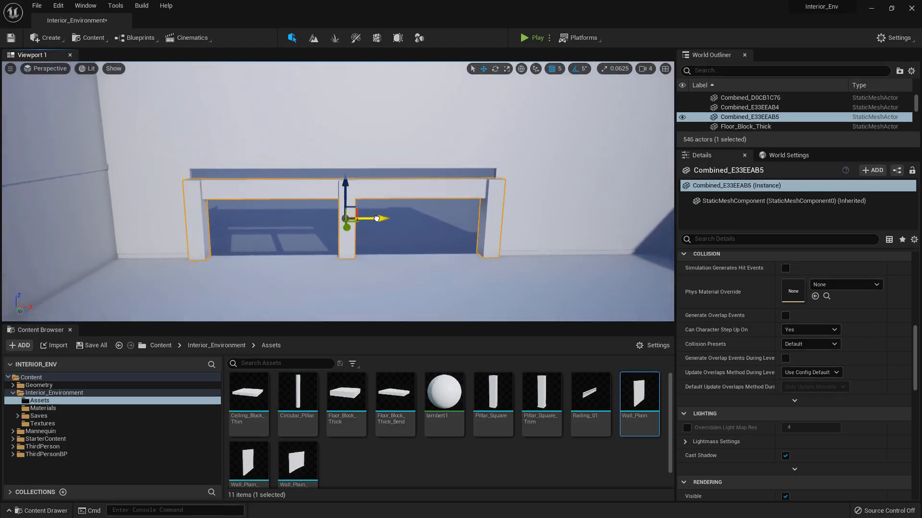
right_click_drag(388, 227, 374, 209)
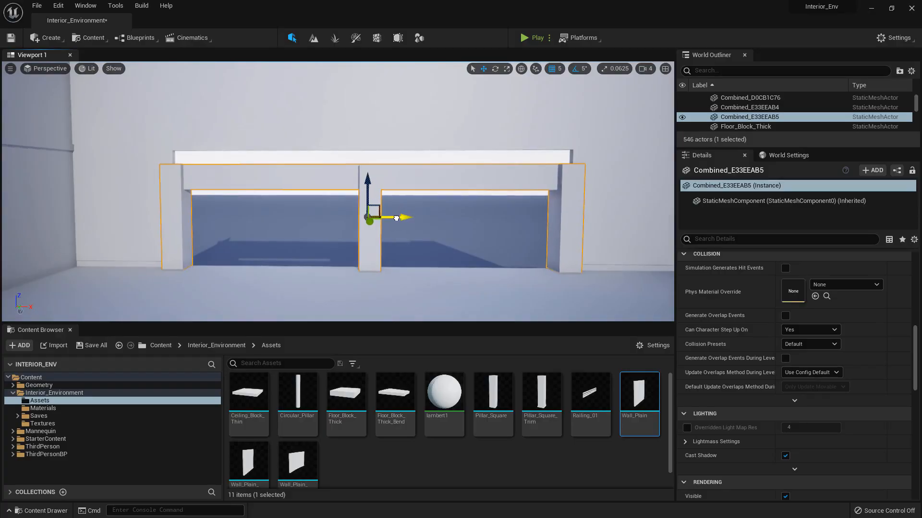
scroll(396, 218, "down", 5)
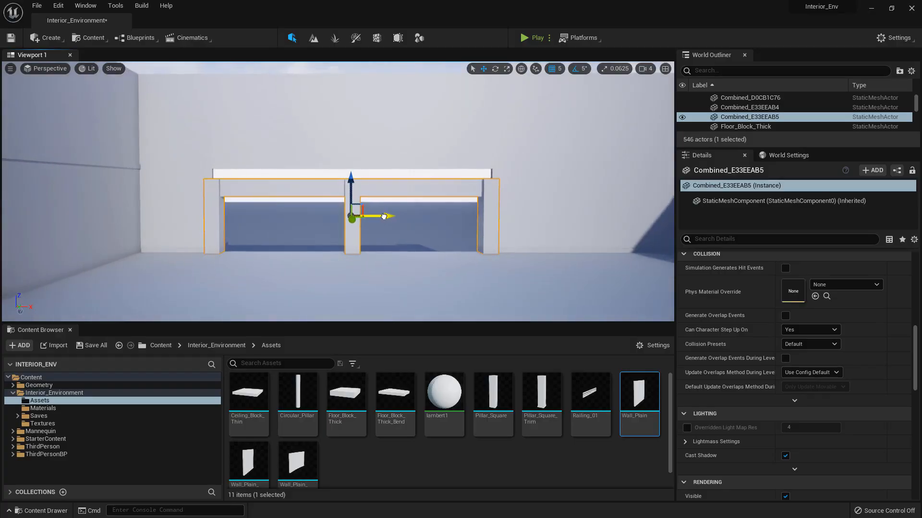
scroll(383, 217, "up", 5)
Step: Duplicate the three-pillar frame into its own mesh asset in modeling mode, with Delete Sources as the output option
left_click(419, 38)
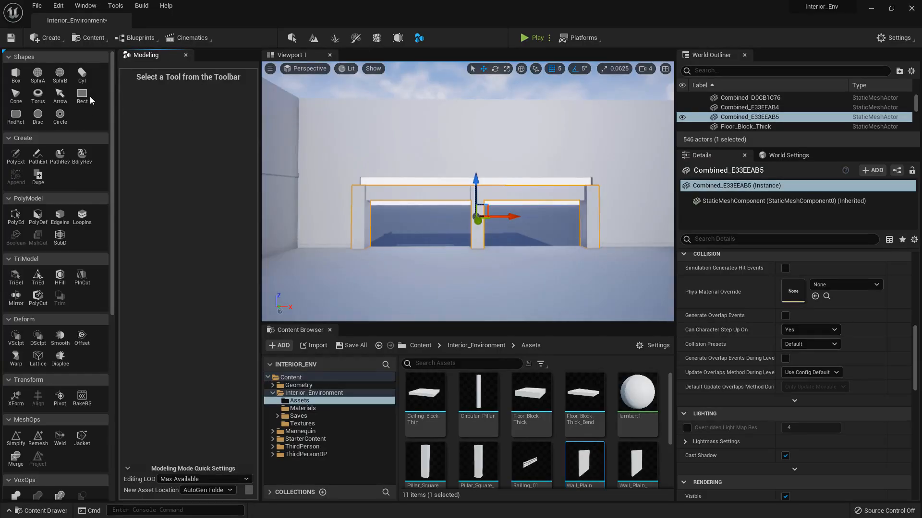
left_click(39, 179)
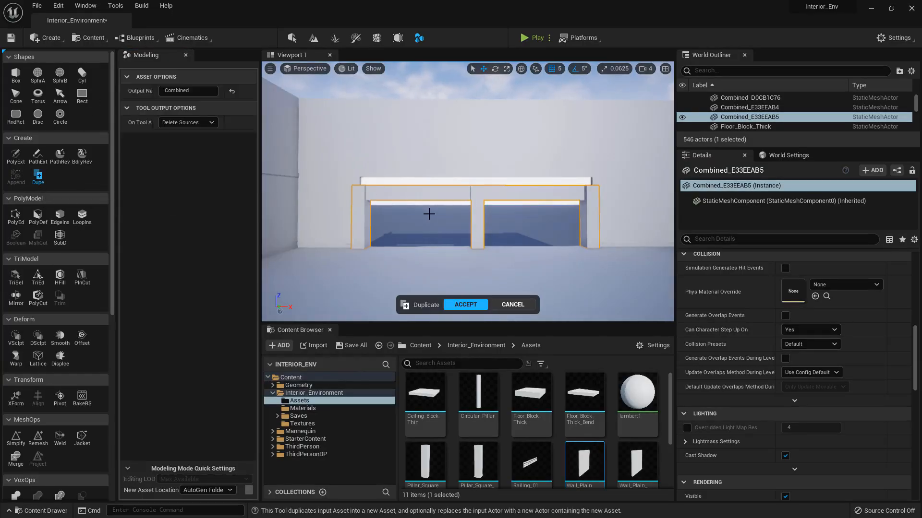
left_click(471, 305)
Step: Raise the top beam of the three-pillar frame with PolyGroup Edit to cover the opening's upper gap, and leave modeling mode
scroll(367, 191, "down", 2)
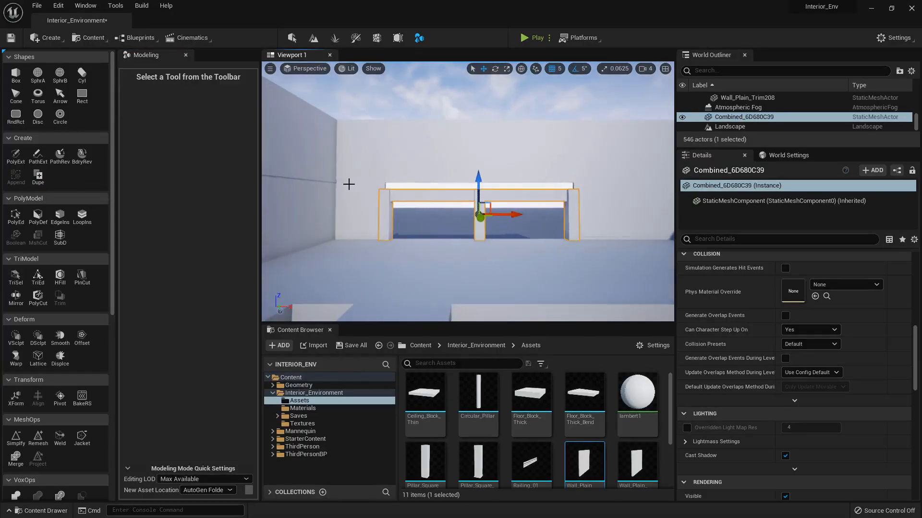
left_click(16, 216)
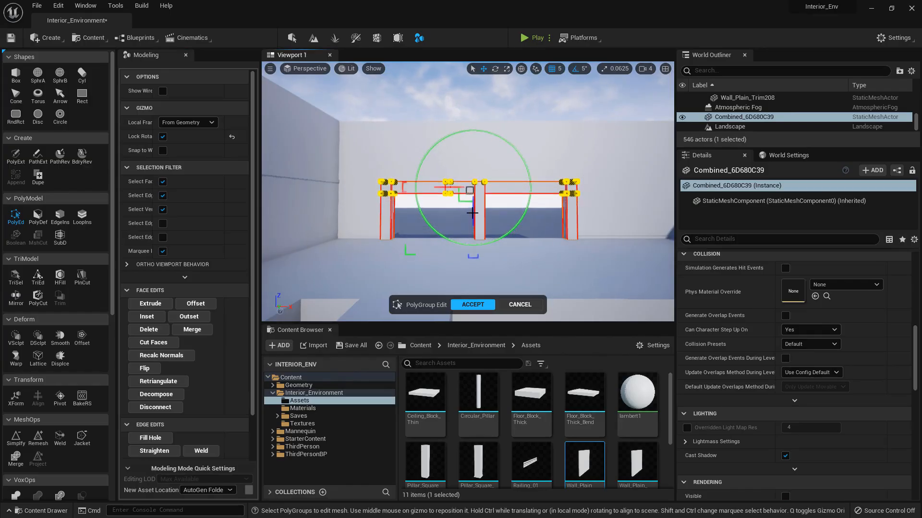
left_click(471, 304)
left_click(185, 55)
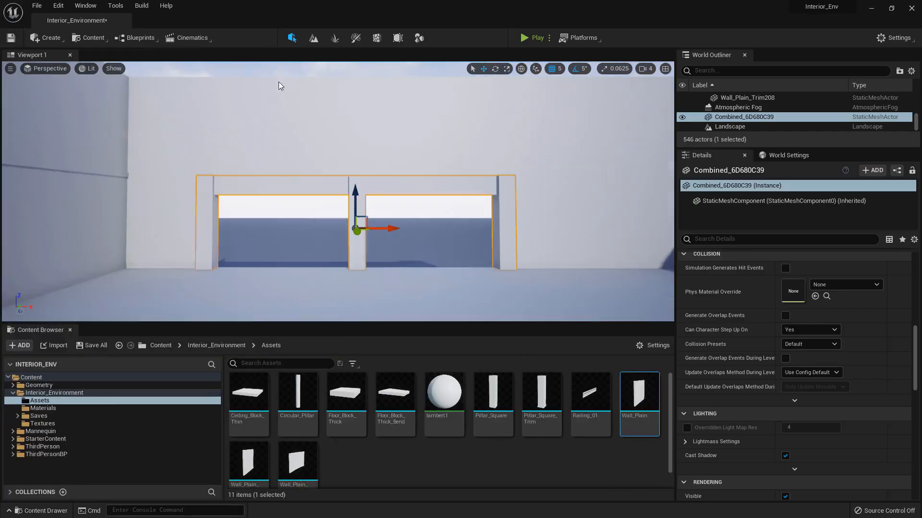
right_click_drag(360, 188, 330, 174)
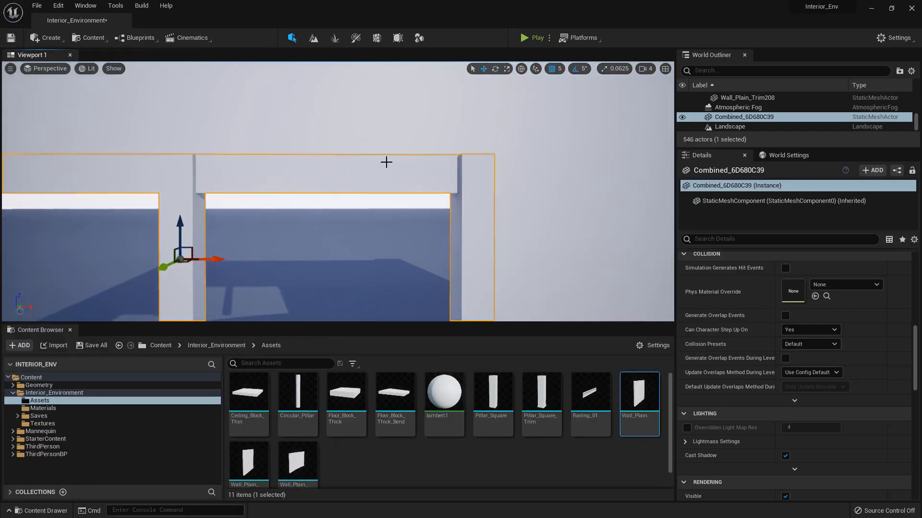
Step: Duplicate the trimmed wall panel beside the upper opening, turn it perpendicular to the wall, and place it outside at the frame's edge
right_click_drag(385, 163, 262, 139)
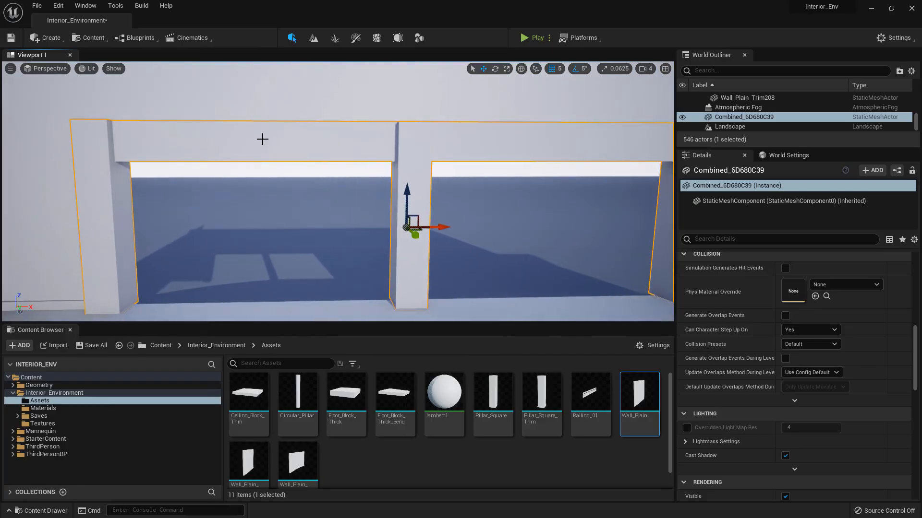
right_click_drag(346, 118, 323, 212)
left_click(355, 111)
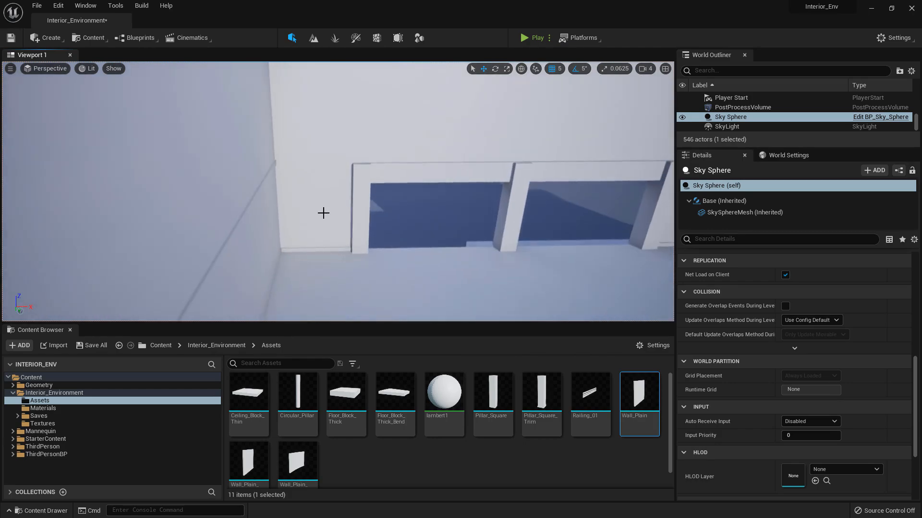
left_click(323, 212)
mouse_move(266, 259)
right_mouse_down()
mouse_move(250, 249)
mouse_move(265, 259)
right_mouse_up()
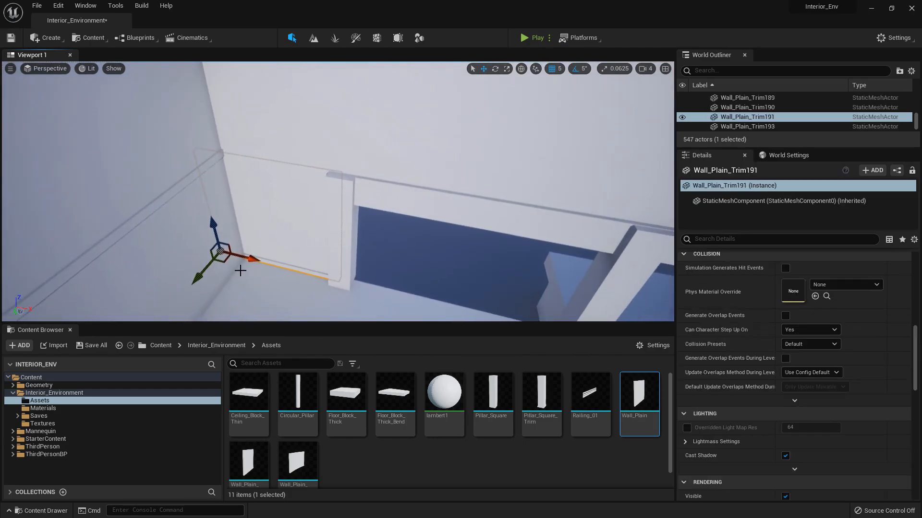
left_click_drag(236, 280, 254, 218)
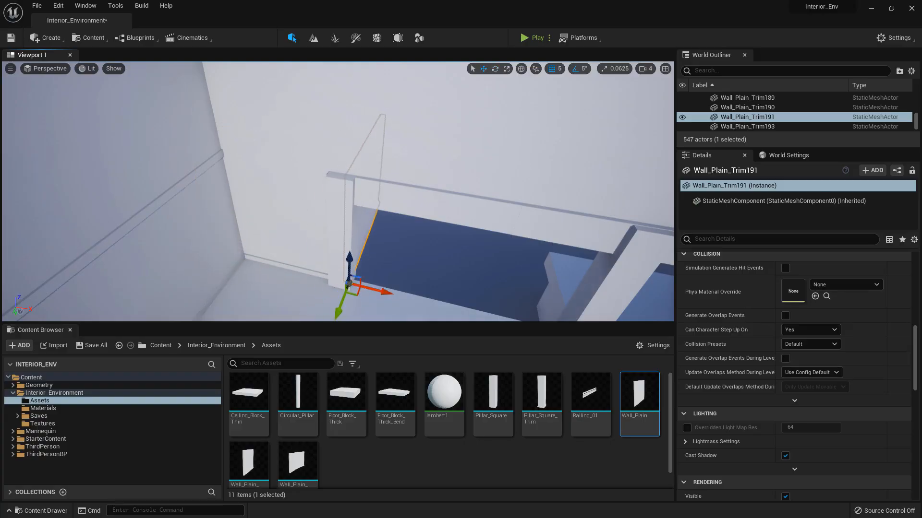
mouse_move(387, 259)
right_mouse_down()
mouse_move(379, 254)
mouse_move(387, 259)
right_mouse_up()
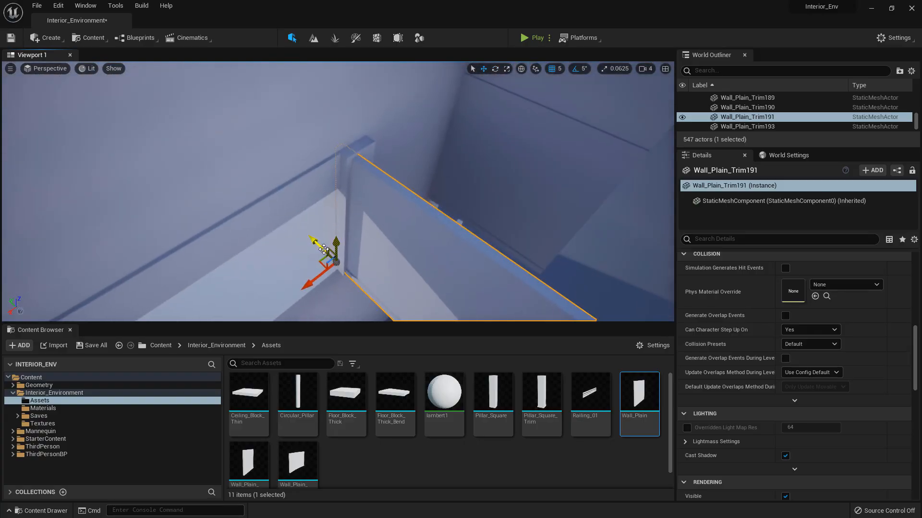
left_click_drag(335, 285, 340, 280)
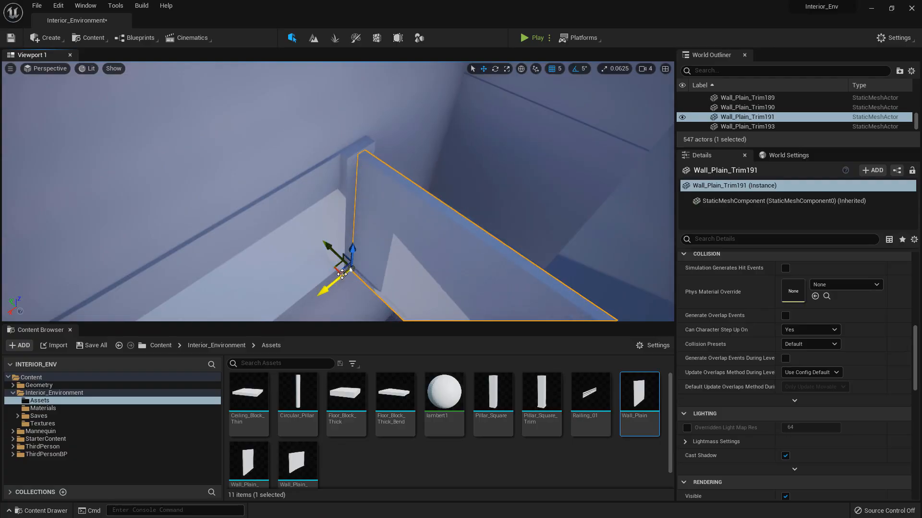
Step: Extend the side wall outward with a panel copy, and rotate another copy 90° at its outer end to start the back wall
mouse_move(266, 230)
right_mouse_down()
mouse_move(288, 235)
mouse_move(266, 230)
right_mouse_up()
left_click_drag(208, 240, 331, 247, "alt")
right_click_drag(331, 247, 307, 268)
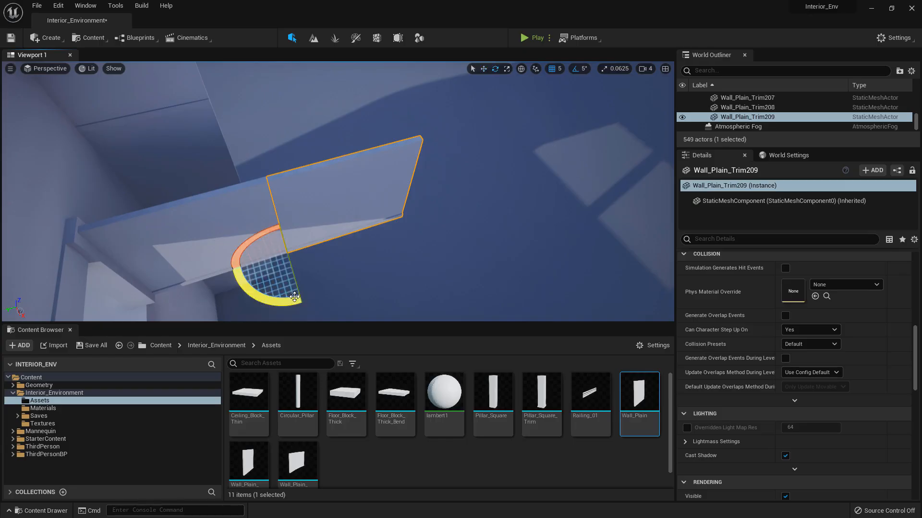
mouse_move(294, 297)
left_mouse_down()
mouse_move(231, 307)
mouse_move(302, 305)
left_mouse_up()
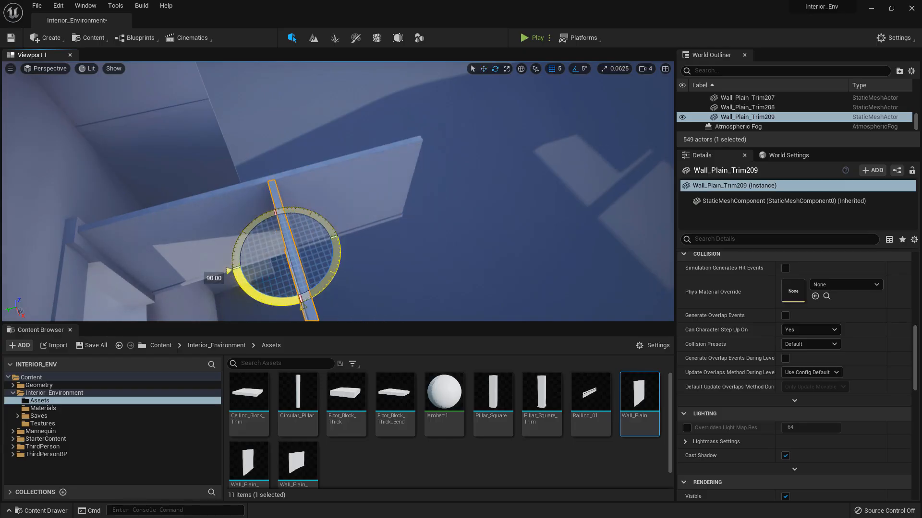
key("w")
left_click_drag(268, 257, 378, 222)
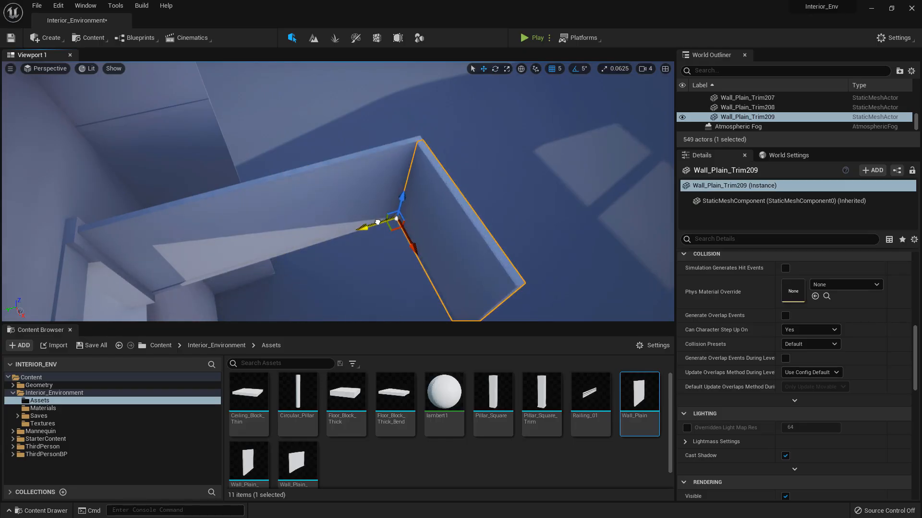
Step: Duplicate the back wall panel twice end to end to lengthen the extension's back wall
right_click_drag(360, 220, 432, 222)
left_click_drag(278, 265, 405, 249, "alt")
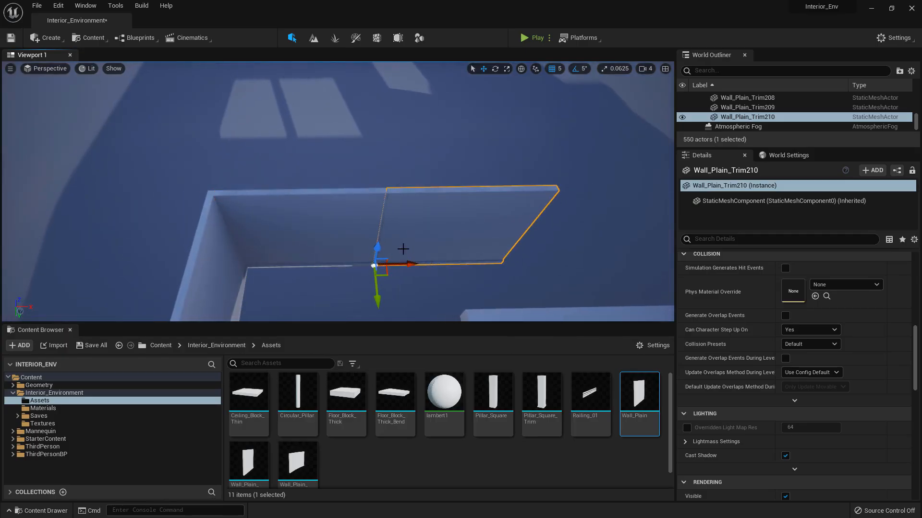
right_click_drag(403, 249, 327, 241)
left_click_drag(239, 272, 427, 248, "alt")
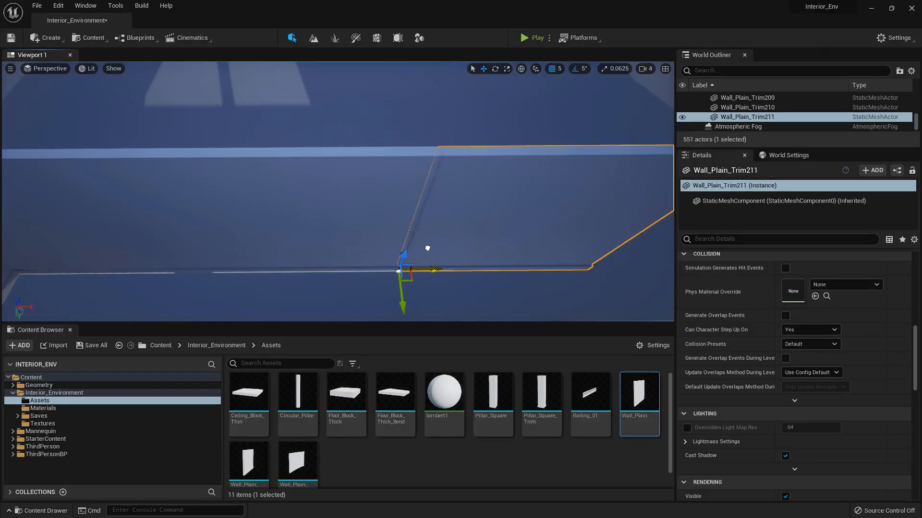
Step: Turn a copied panel perpendicular at the back wall's far end and duplicate it toward the building to form the opposite side wall
right_click_drag(427, 248, 488, 226)
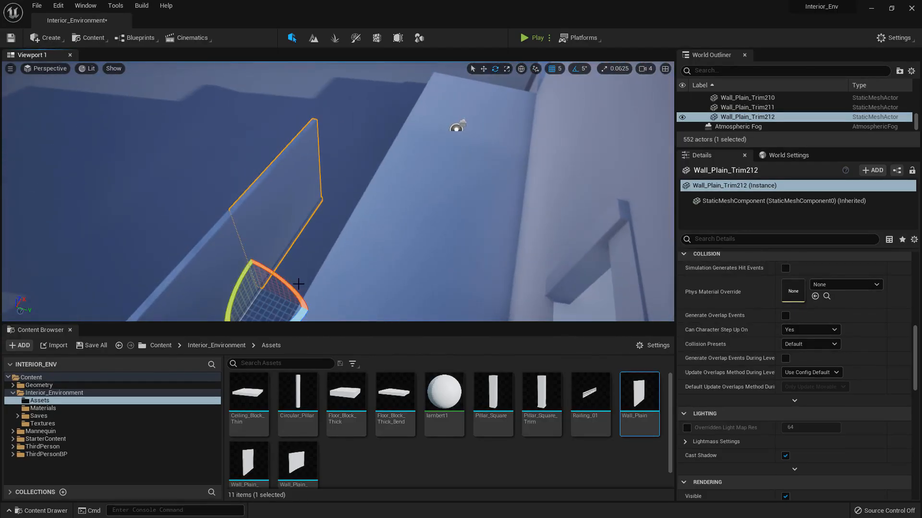
right_click_drag(299, 284, 299, 293)
left_click_drag(287, 295, 244, 279)
key("w")
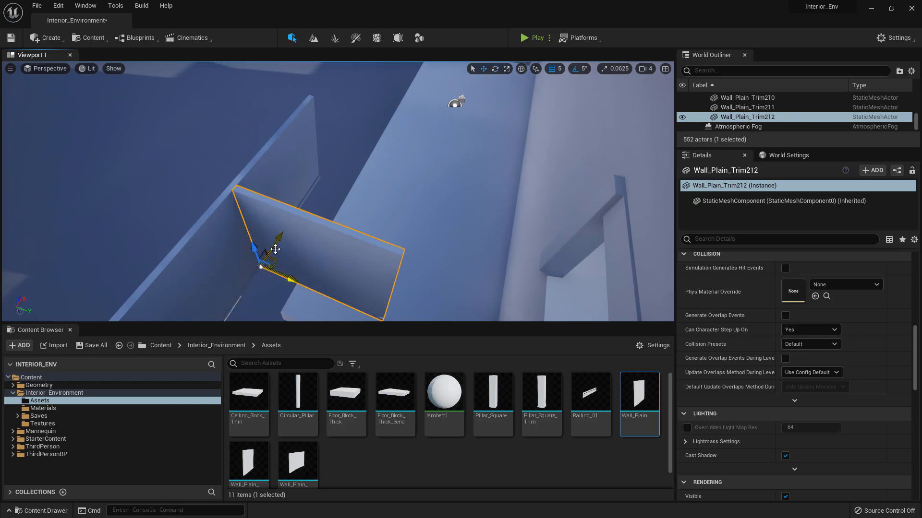
left_click_drag(275, 248, 357, 176)
right_click_drag(357, 175, 424, 196)
left_click_drag(216, 224, 434, 207)
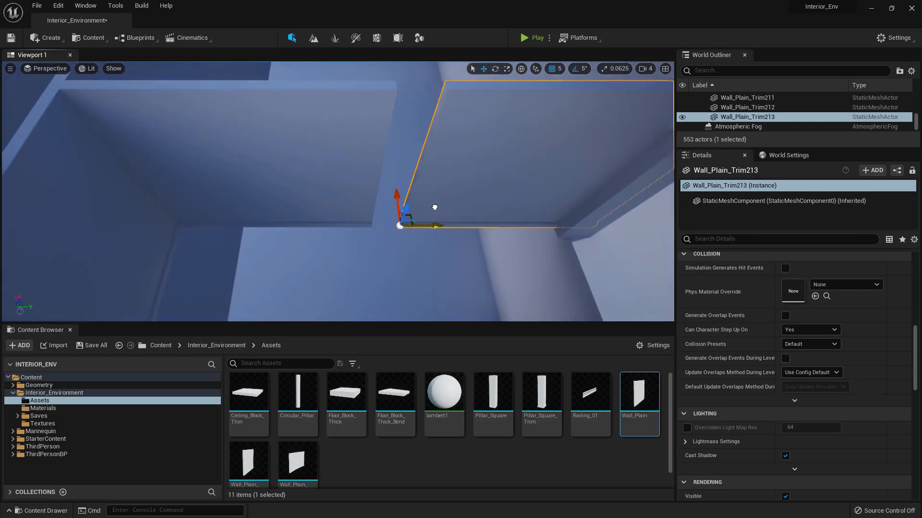
Step: Select both panels of the opposite side wall and align them with the pillar frame's outer edge
left_click(328, 155, "ctrl")
right_click_drag(350, 160, 408, 165)
right_click_drag(287, 207, 288, 206)
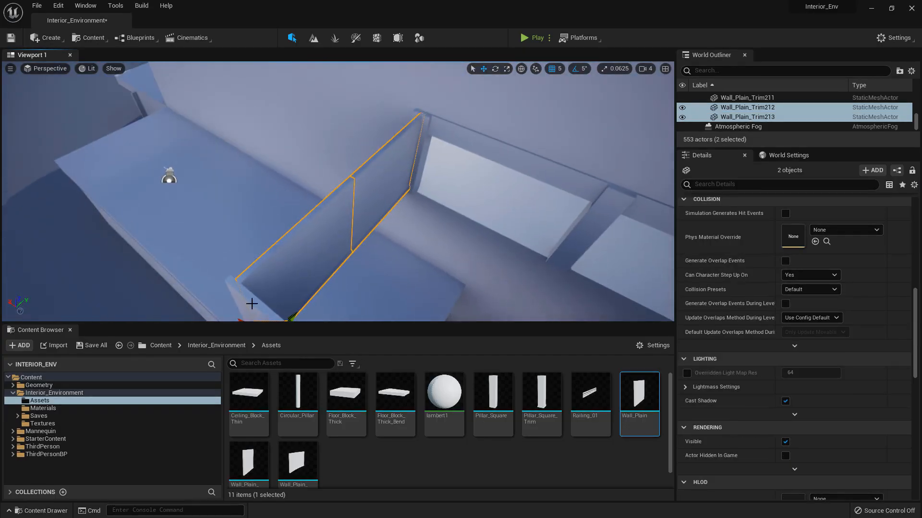
right_click_drag(251, 304, 253, 320)
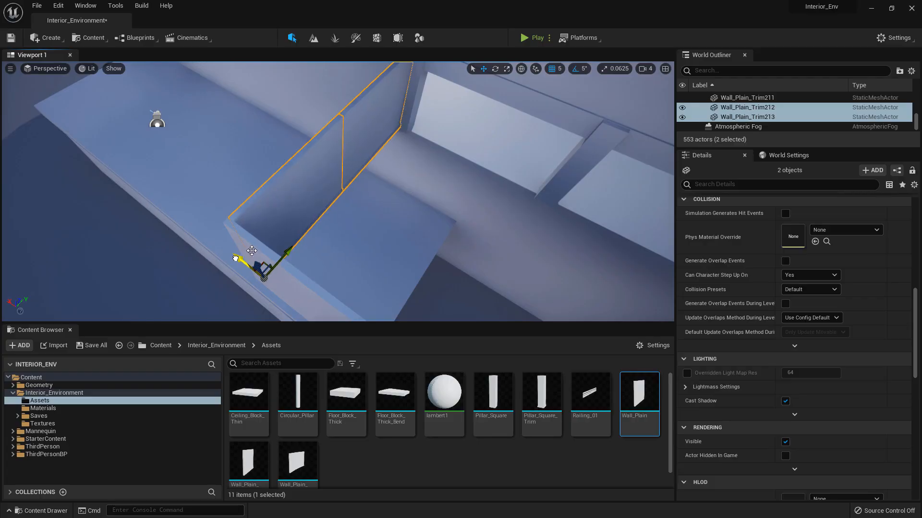
Step: Select the four thick floor blocks along the upper opening and duplicate them outward in two rows to floor the extension
left_click(432, 169)
right_click_drag(410, 141, 572, 122)
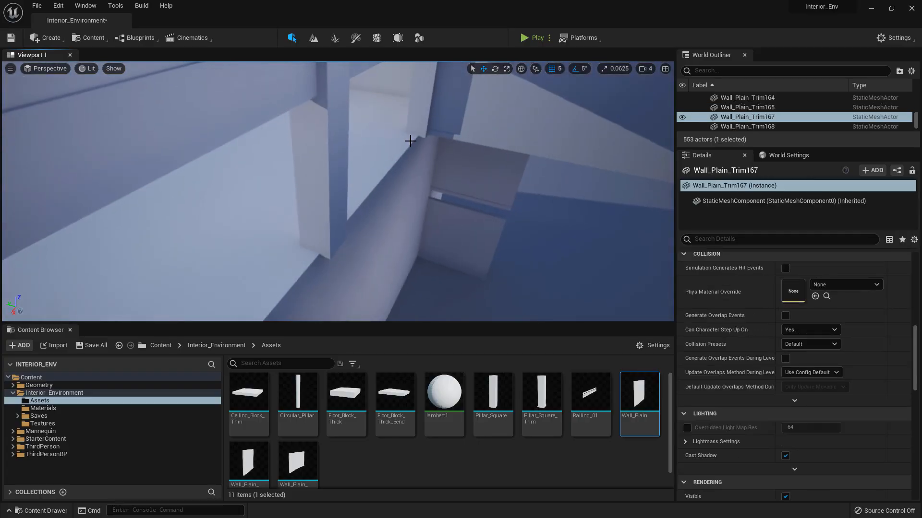
left_click(422, 159)
right_click_drag(422, 160, 264, 178)
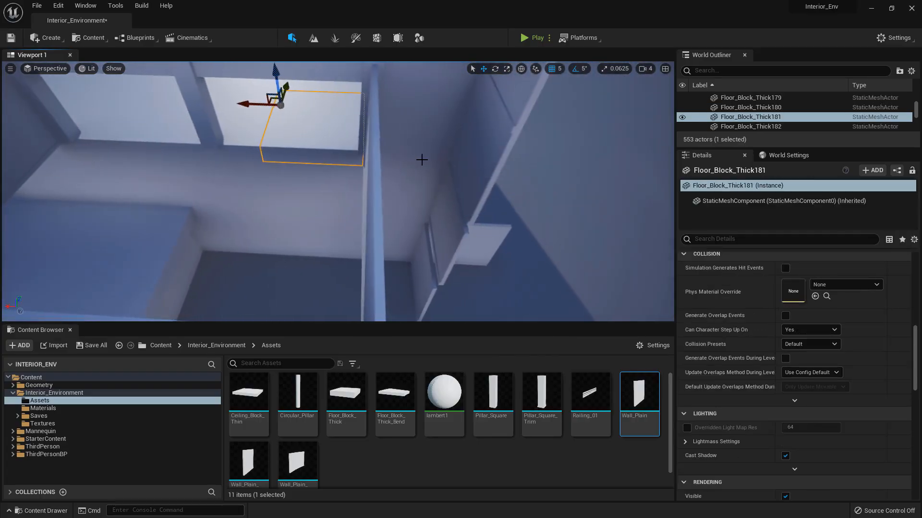
left_click(420, 158, "ctrl")
right_click_drag(419, 157, 331, 155)
left_click(325, 146, "ctrl")
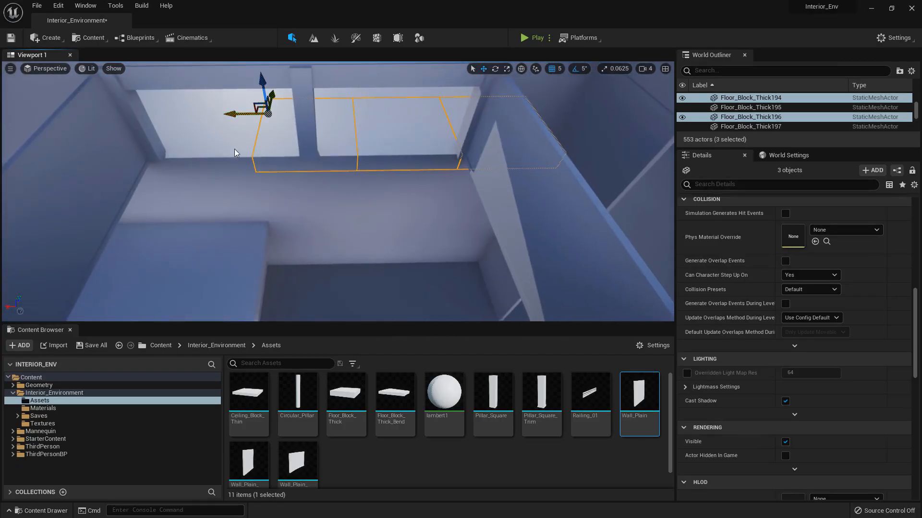
left_click(235, 152, "ctrl")
right_click_drag(234, 153, 178, 178)
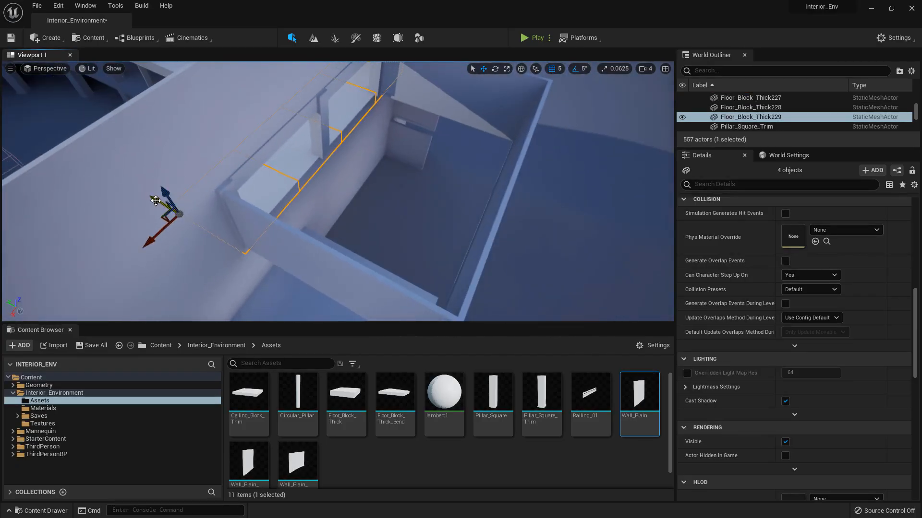
left_click_drag(155, 200, 253, 212)
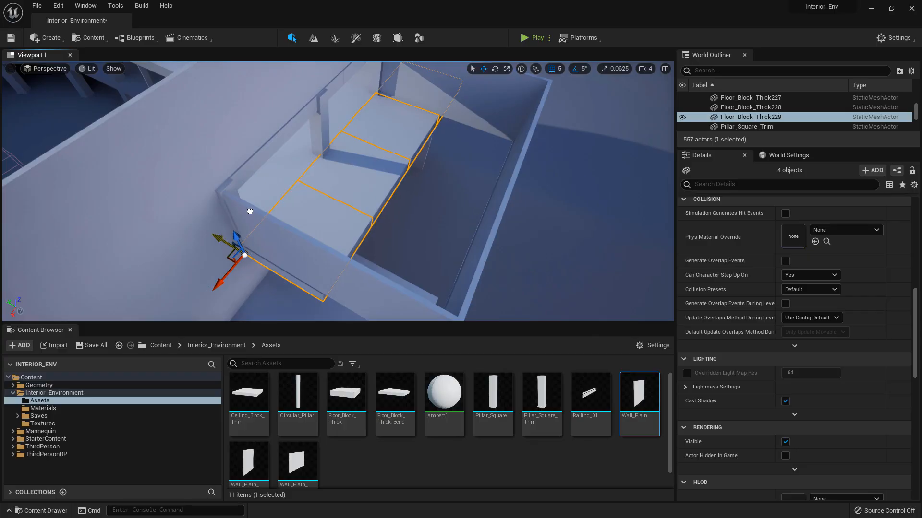
right_click_drag(250, 211, 238, 195)
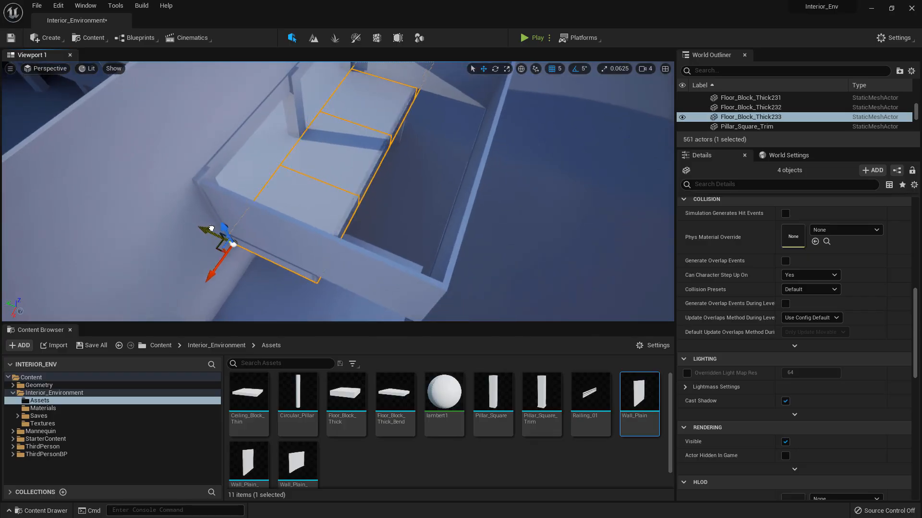
left_click_drag(211, 229, 315, 240)
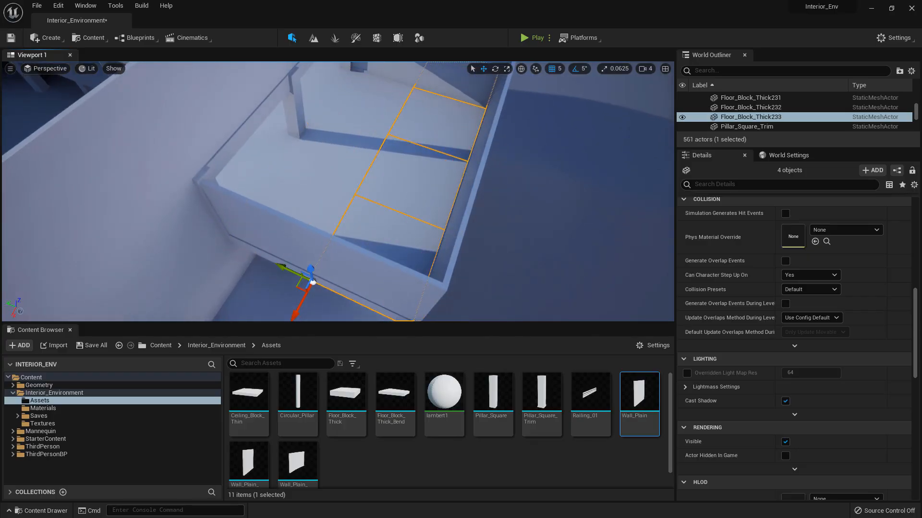
Step: Select the three back wall panels of the upper extension and shift them slightly inward
right_click_drag(312, 282, 323, 216)
left_click(422, 219)
right_click_drag(422, 219, 413, 204)
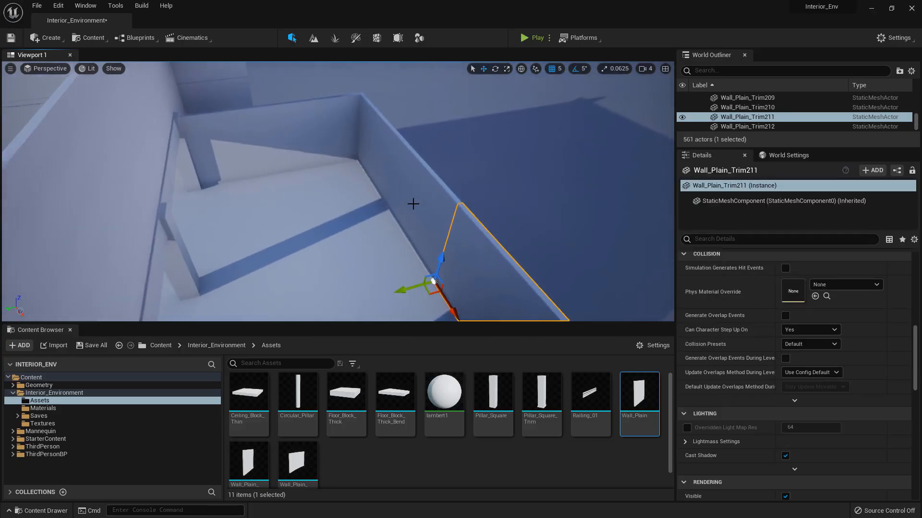
left_click(413, 204, "ctrl")
left_click_drag(343, 163, 334, 165)
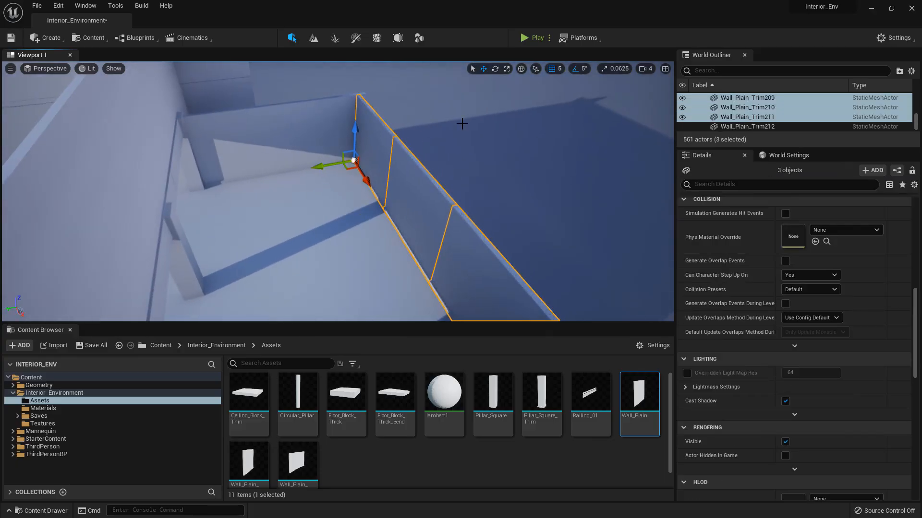
left_click(463, 122)
Step: Place a Ceiling_Block_Thin on the upper extension's walls, aligned to the corner against the building
right_click_drag(385, 133, 308, 133)
left_click(386, 132)
mouse_move(385, 132)
right_mouse_down()
mouse_move(336, 149)
mouse_move(288, 96)
mouse_move(374, 120)
mouse_move(423, 120)
mouse_move(399, 132)
right_mouse_up()
right_click_drag(360, 175, 293, 197)
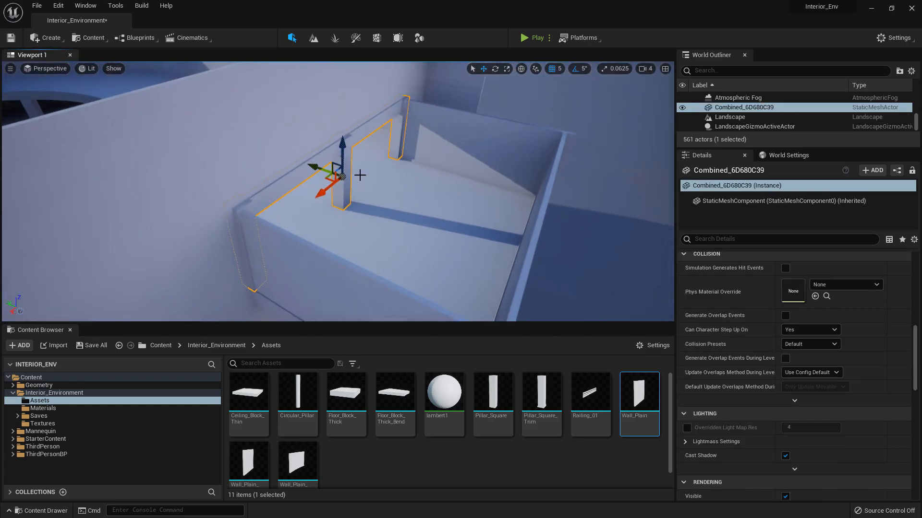
left_click_drag(249, 392, 394, 243)
right_click_drag(394, 243, 326, 240)
left_click_drag(476, 257, 269, 246)
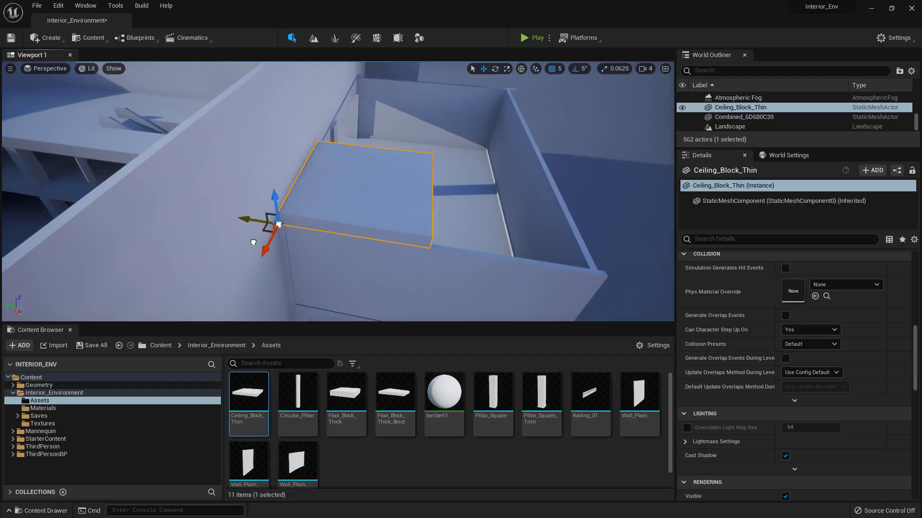
Step: Duplicate the thin ceiling block twice along the building wall to complete the first roof row
right_click_drag(253, 241, 249, 185)
left_click_drag(208, 148, 337, 162, "alt")
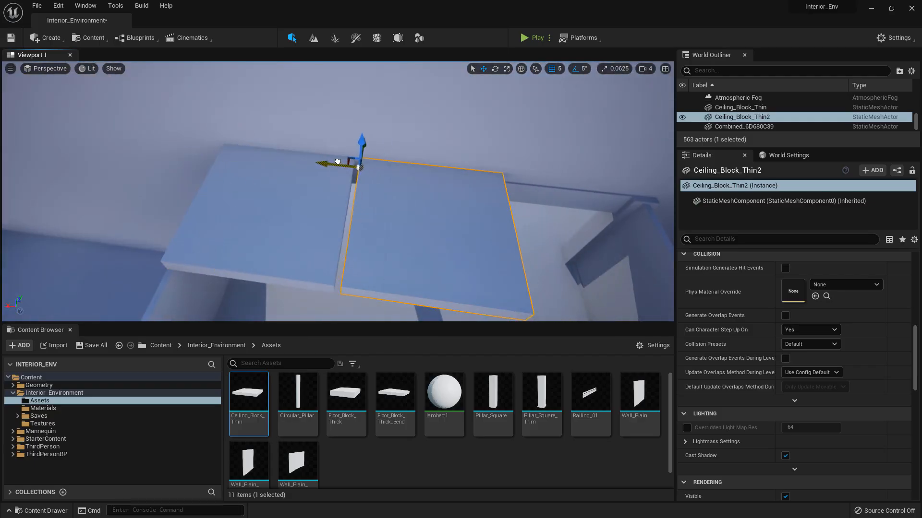
right_click_drag(333, 160, 382, 158)
left_click_drag(179, 153, 316, 159, "alt")
Step: Select the three thin ceiling blocks and duplicate them outward as a second row to close the extension's roof
left_click(238, 190, "shift")
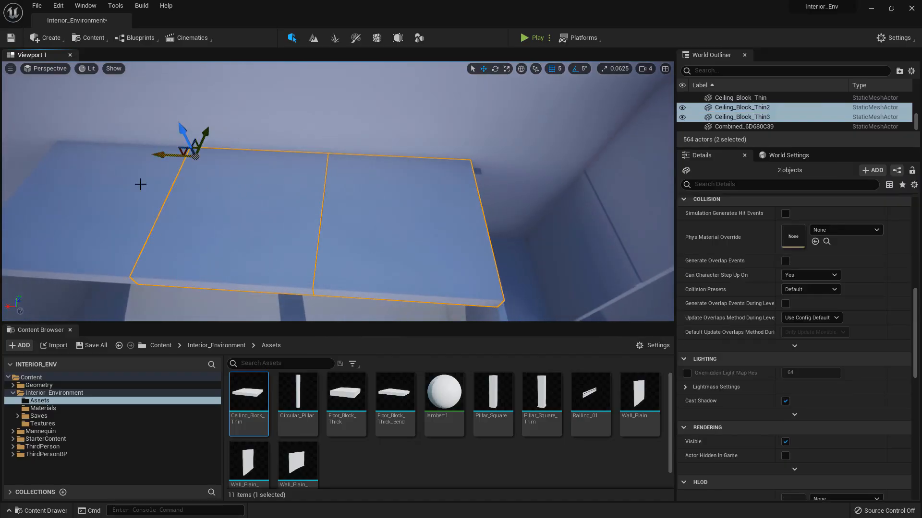
left_click(139, 185, "shift")
right_click_drag(139, 184, 144, 166)
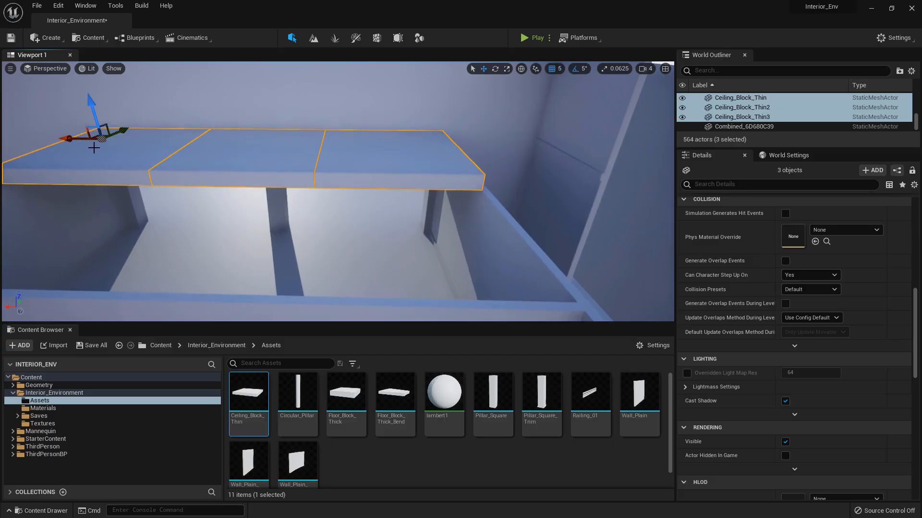
right_click_drag(96, 142, 144, 161)
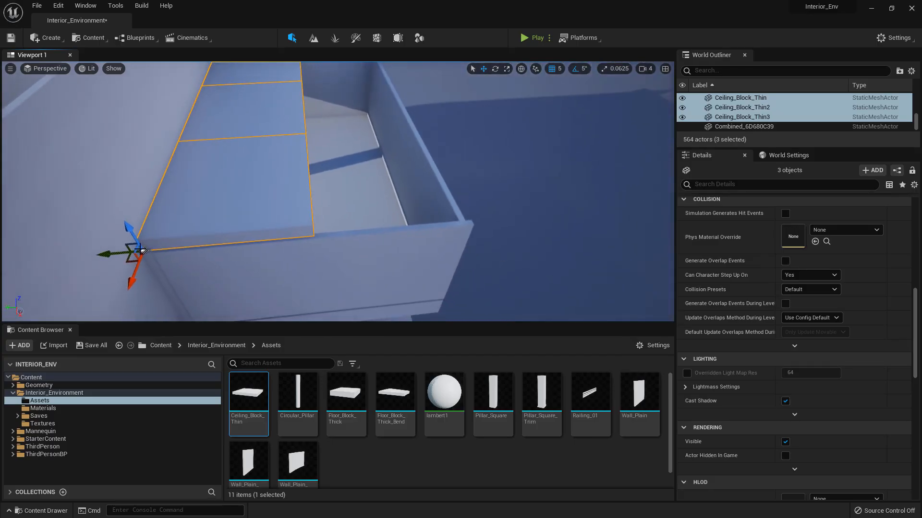
left_click_drag(116, 250, 118, 249, "alt")
left_click_drag(170, 89, 271, 97)
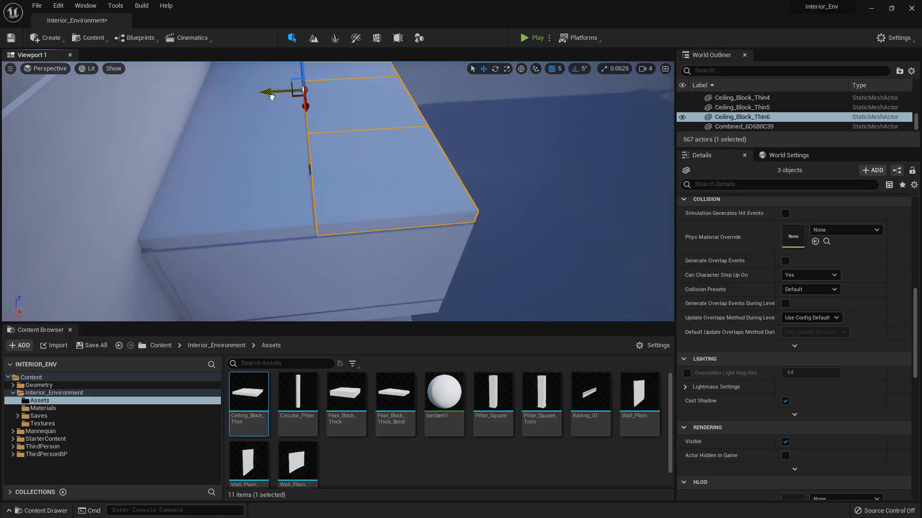
left_click(538, 192)
Step: Select the two stacked trim pillars at the corner beneath the back walkway and duplicate them
right_click_drag(538, 192, 431, 141)
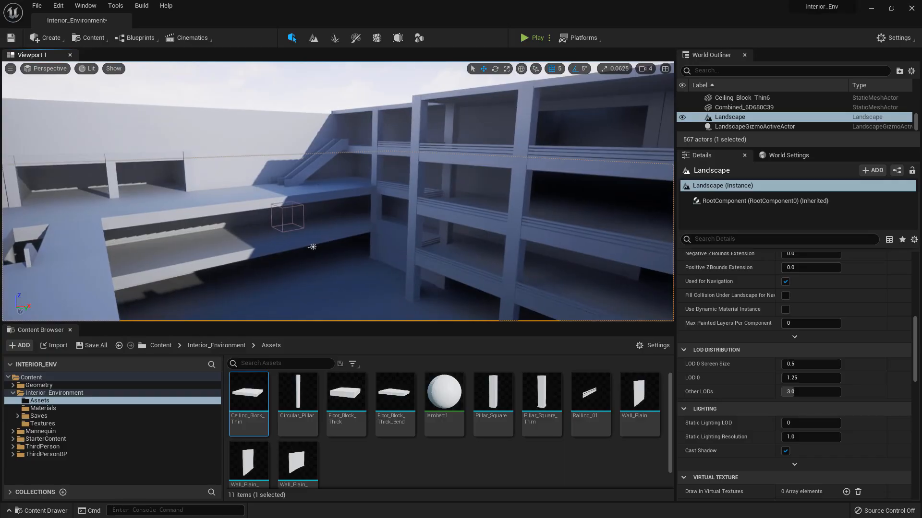
right_click_drag(244, 178, 475, 189)
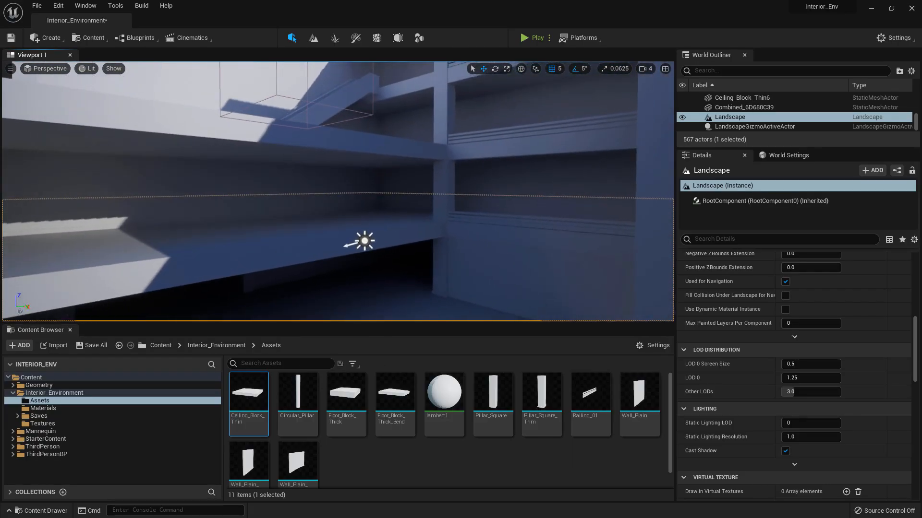
left_click(476, 189)
right_click_drag(306, 181, 349, 170)
left_click(464, 225, "ctrl")
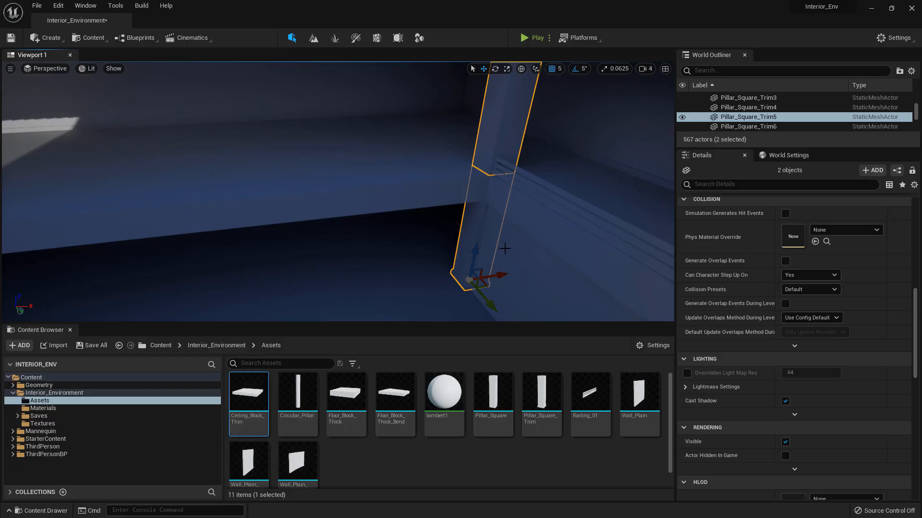
right_click_drag(498, 273, 492, 238)
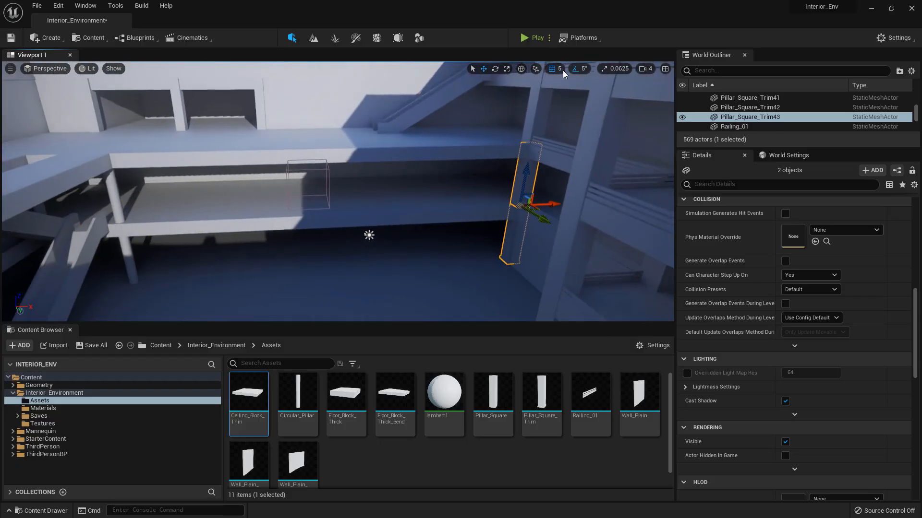
Step: With position snapping set to 50, move the copied pillar pair along the walkway front and duplicate it once more farther along
left_click(559, 68)
left_click(577, 122)
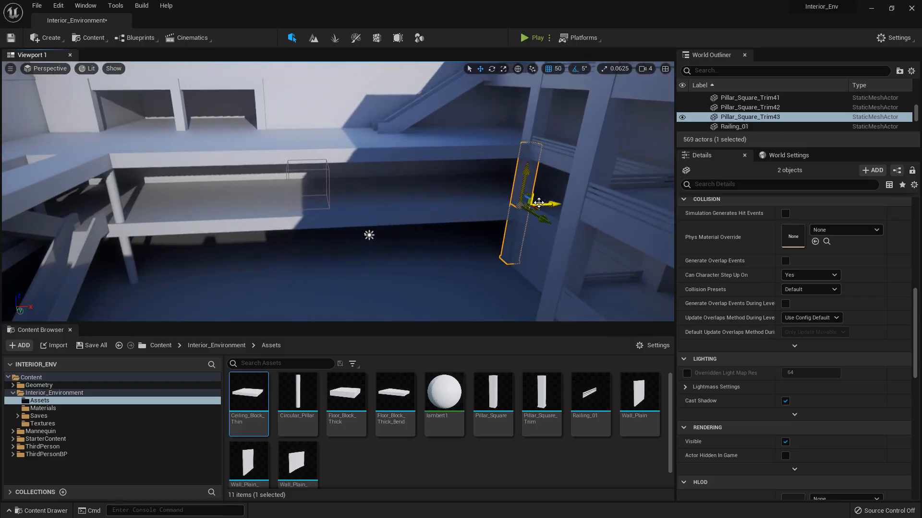
left_click_drag(540, 205, 445, 206)
right_click_drag(445, 206, 541, 94)
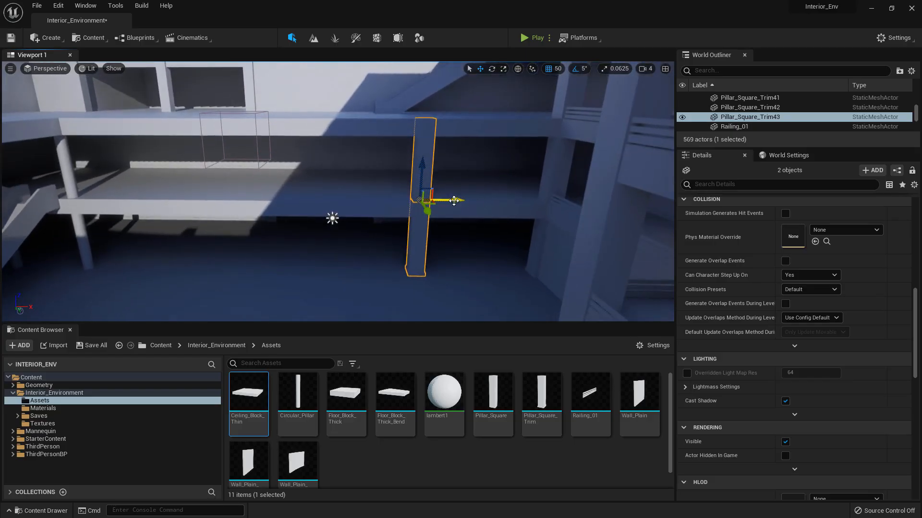
right_click_drag(480, 191, 462, 189)
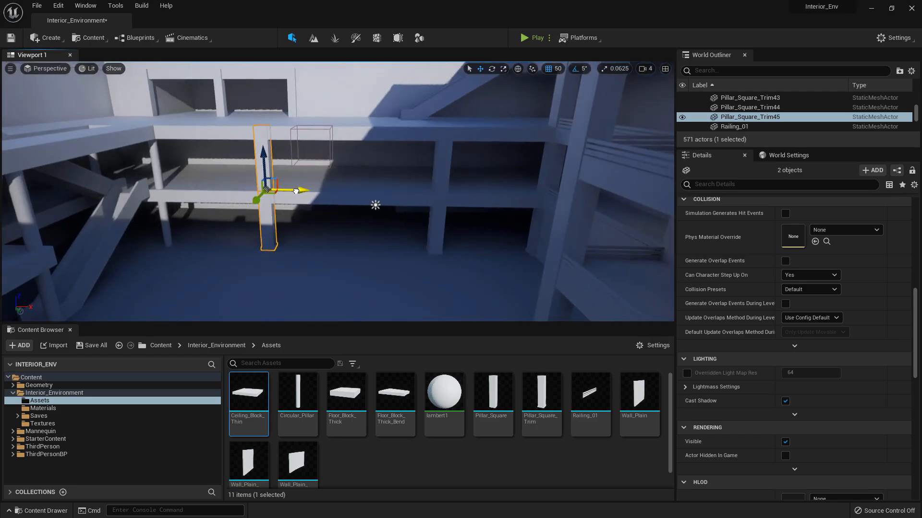
right_click_drag(296, 191, 312, 182)
left_click_drag(245, 180, 297, 176)
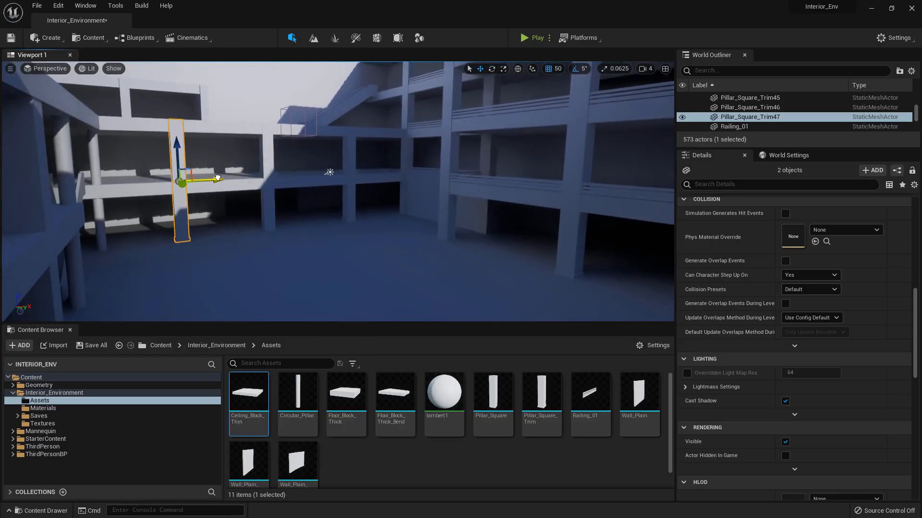
key("ctrl+z")
key("ctrl+z")
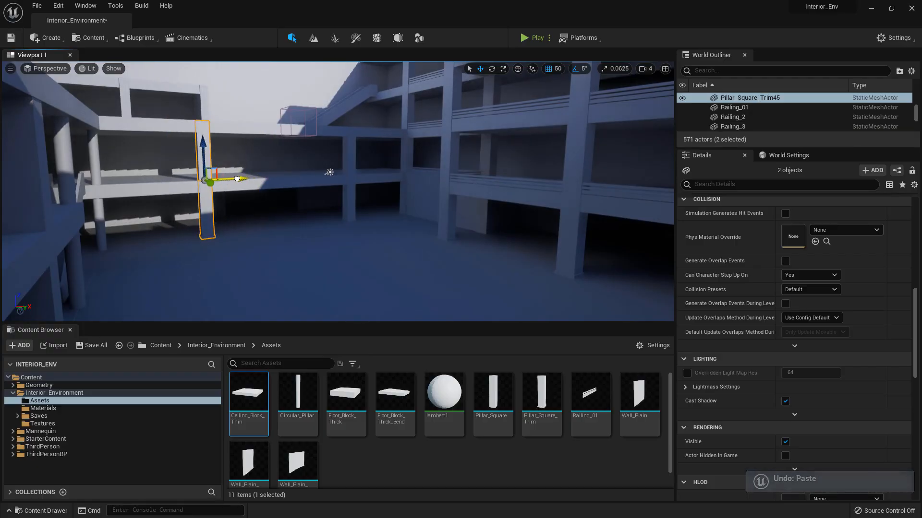
Step: Select both new pillar pairs, set position snapping to 5, and nudge them slightly against the walkway edge
right_click_drag(236, 179, 230, 179)
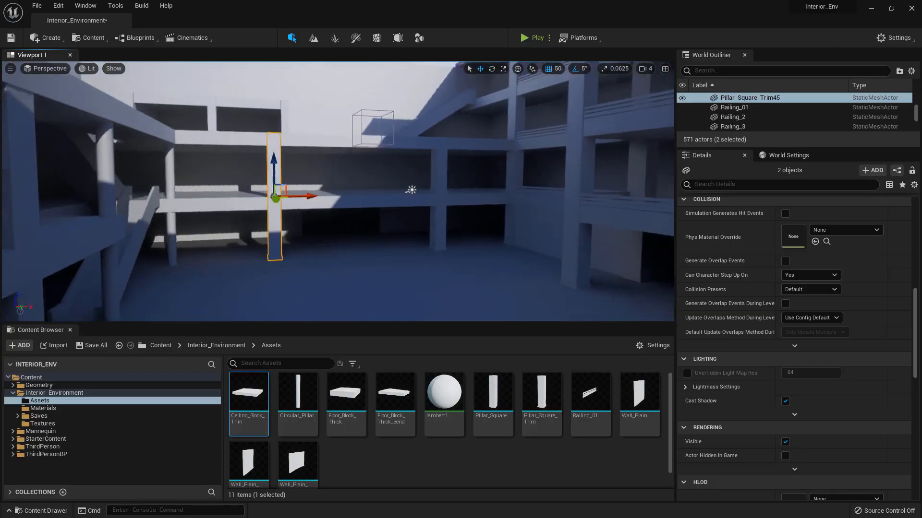
right_click_drag(375, 195, 382, 196)
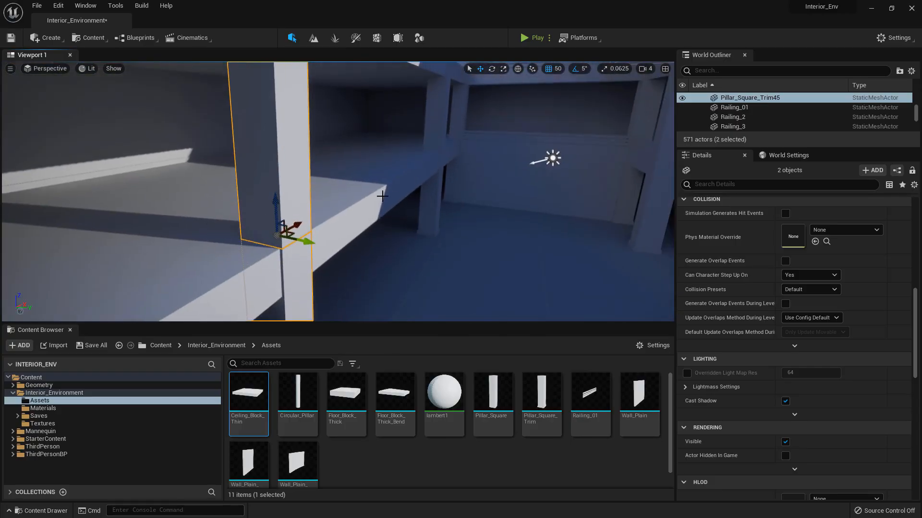
left_click(430, 192, "ctrl")
key("f")
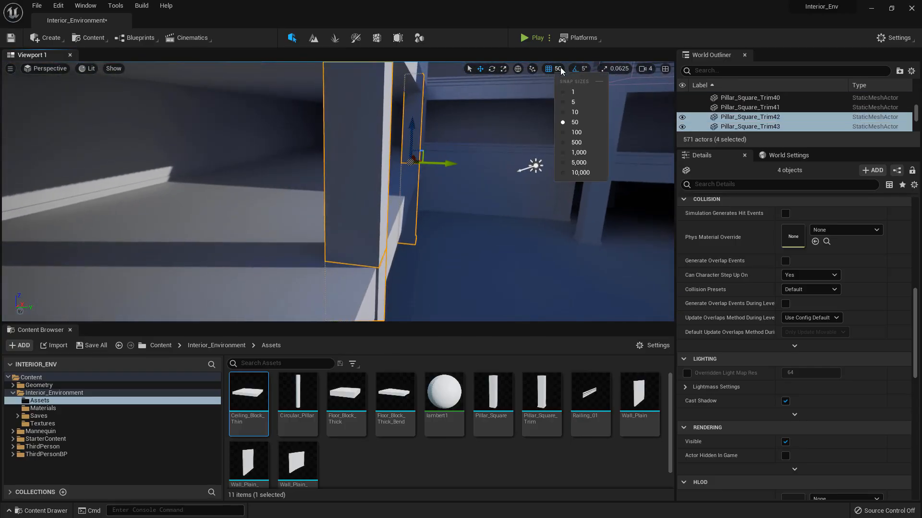
left_click(579, 103)
left_click_drag(433, 165, 430, 165)
Step: Save all modified content, including the combined mesh and the Interior_Environment level
right_click_drag(435, 169, 298, 165)
left_click(358, 103)
right_click_drag(358, 103, 432, 180)
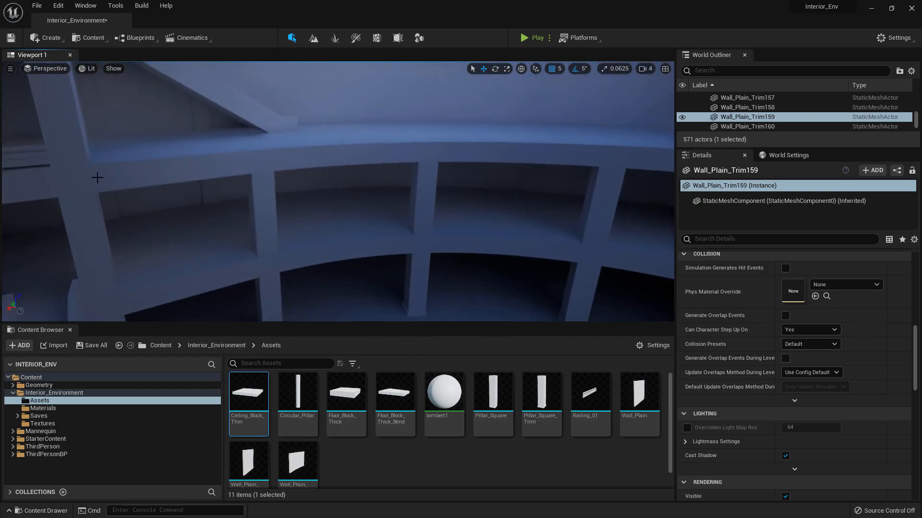
left_click(101, 345)
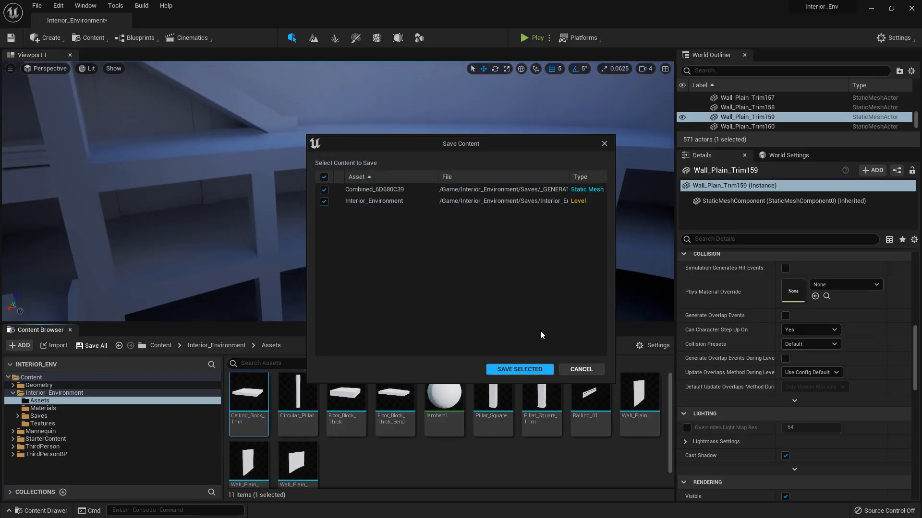
left_click(531, 366)
Step: Select four curved-wall panels beside the upper staircase together with the two stacked trim pillars next to them
right_click_drag(416, 187, 447, 161)
right_click_drag(338, 192, 288, 185)
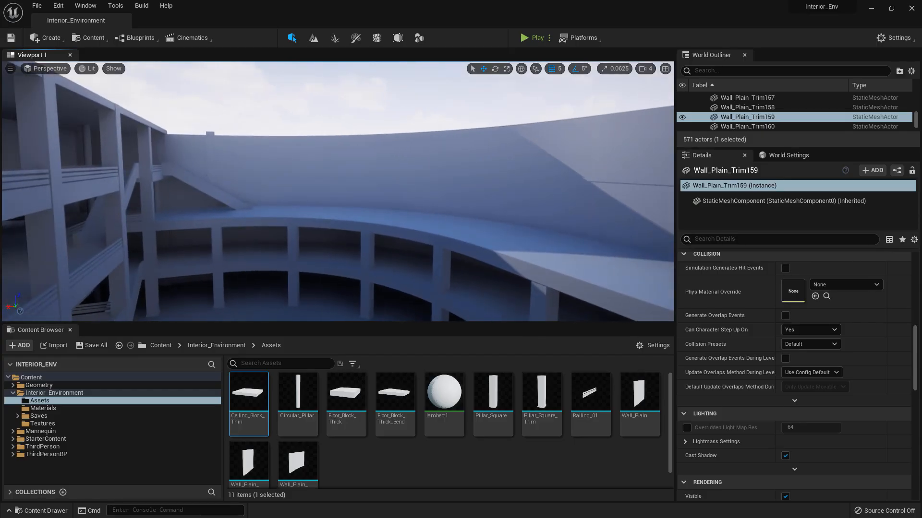
scroll(324, 171, "up", 5)
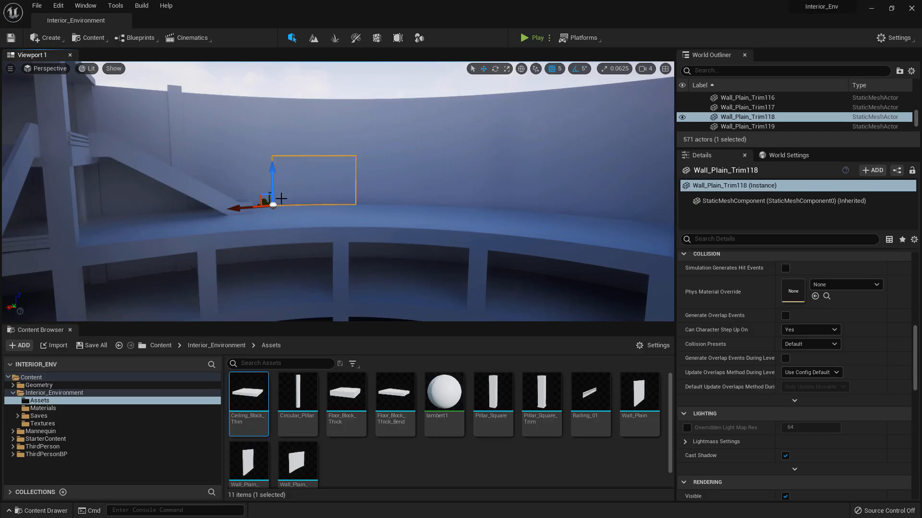
right_click_drag(281, 135, 255, 142)
left_click(275, 128, "ctrl")
left_click(214, 136, "ctrl")
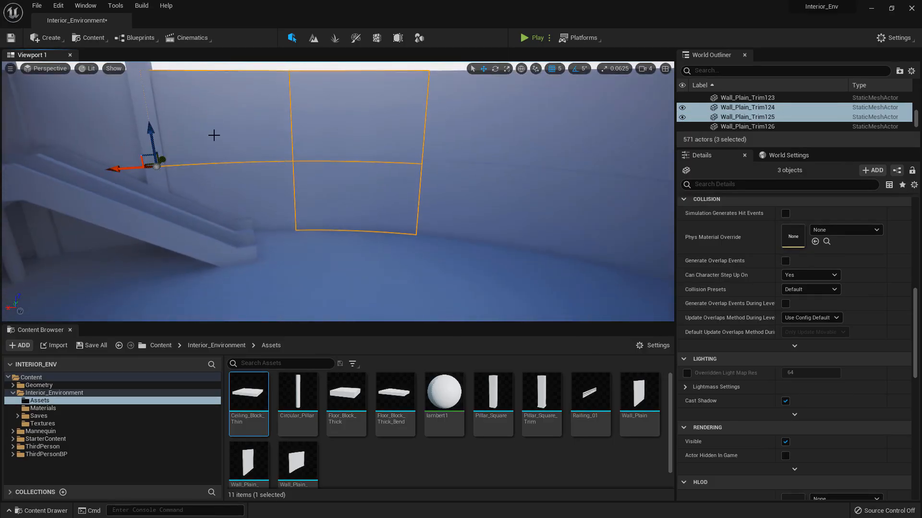
left_click(225, 180, "ctrl")
right_click_drag(212, 120, 234, 100)
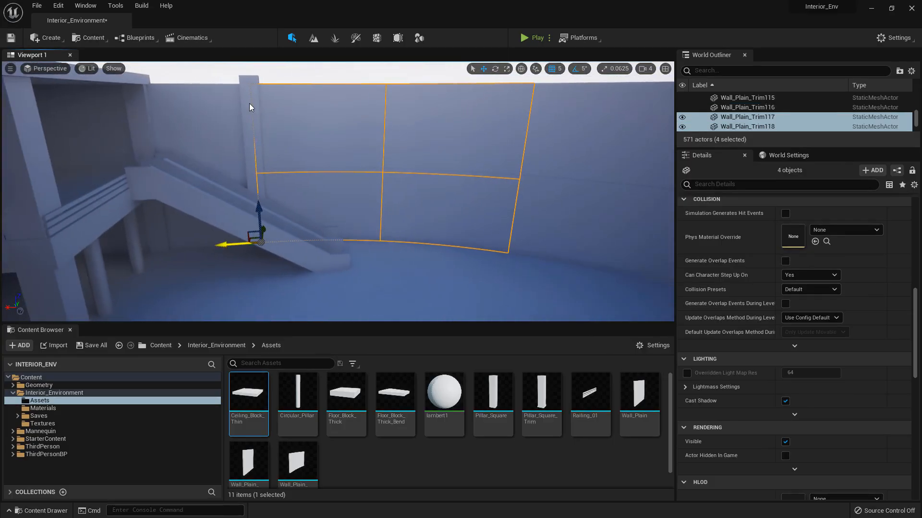
left_click(249, 106, "ctrl")
left_click(252, 180, "ctrl")
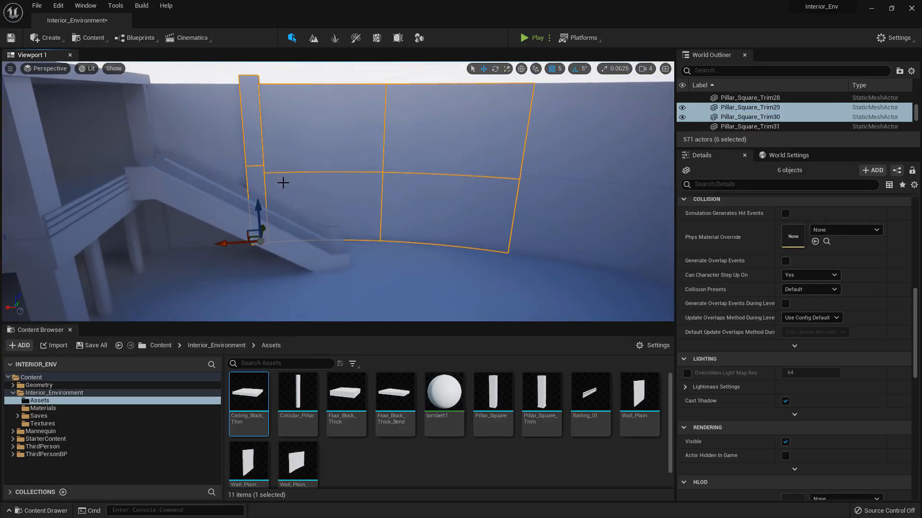
Step: Add the upper staircase and the adjoining panels of the curved wall, in both rows, to the selection
left_click(313, 230, "ctrl")
left_click(311, 247, "ctrl")
left_click(337, 204, "ctrl")
right_click_drag(337, 204, 506, 204)
left_click(341, 207, "ctrl")
left_click(367, 144, "ctrl")
left_click(475, 146, "ctrl")
left_click(309, 205, "ctrl")
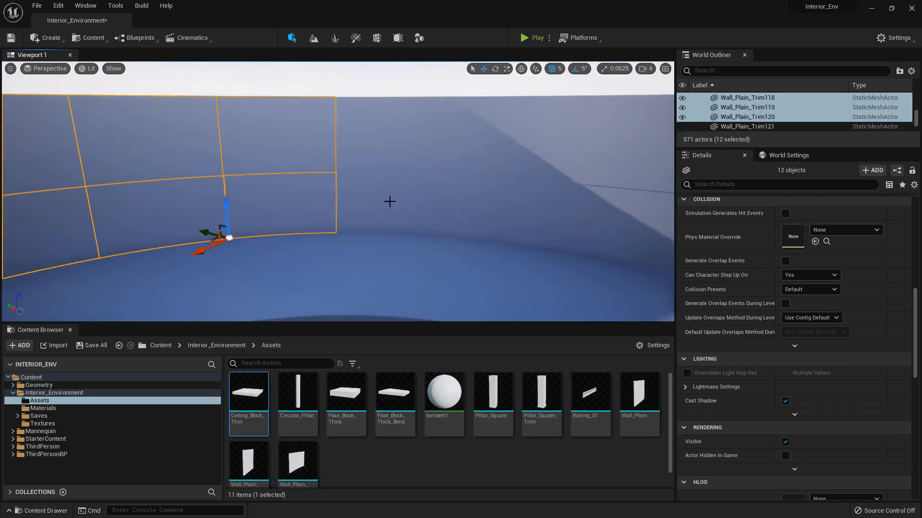
Step: Add the next eight wall panels, in both rows, where the curved wall runs into the straight one
left_click(390, 203, "ctrl")
left_click(399, 137, "ctrl")
right_click_drag(399, 136, 459, 150)
left_click(331, 172, "ctrl")
left_click(330, 221, "ctrl")
left_click(432, 215, "ctrl")
left_click(418, 156, "ctrl")
left_click(362, 212, "ctrl")
left_click(365, 146, "ctrl")
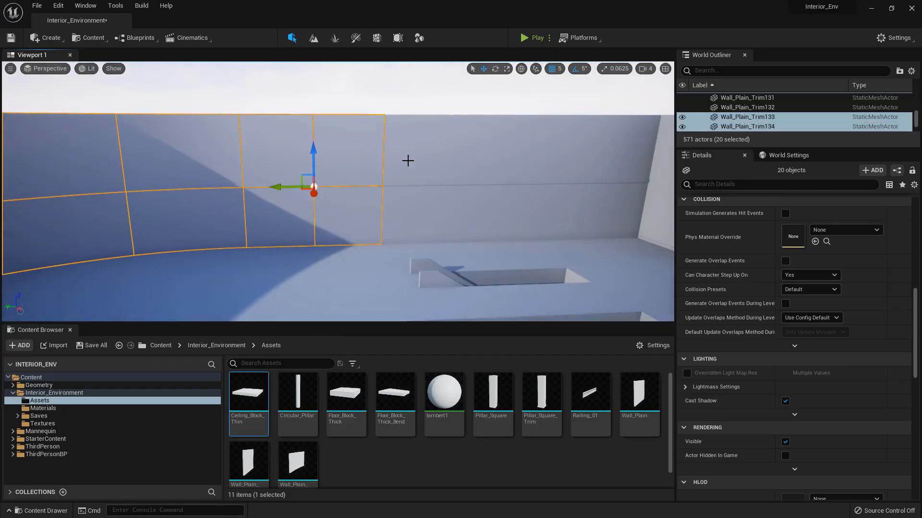
Step: Add the remaining ten panels of the straight wall, in both rows, up to the far corner to the selection
left_click(408, 161, "ctrl")
left_click(406, 216, "ctrl")
left_click(469, 158, "ctrl")
left_click(483, 201, "ctrl")
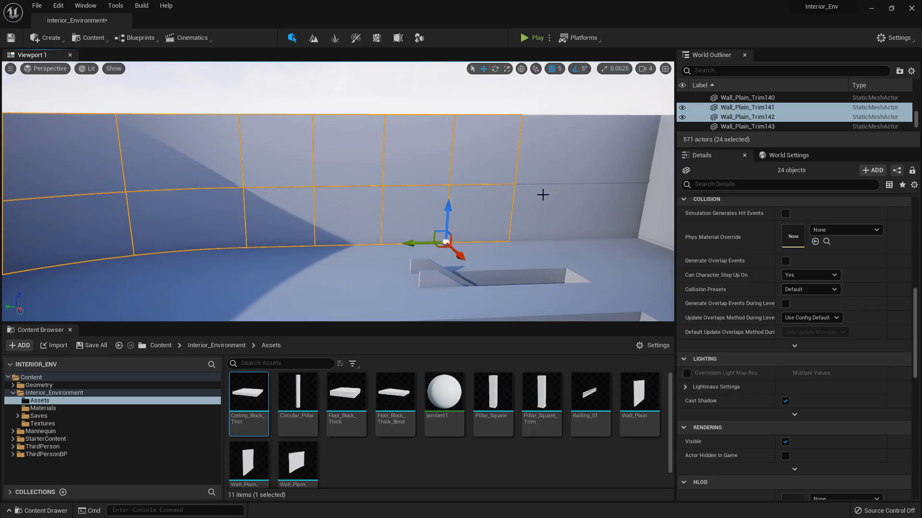
left_click(542, 196, "ctrl")
left_click(554, 151, "ctrl")
left_click(605, 153, "ctrl")
left_click(609, 204, "ctrl")
right_click_drag(590, 183, 619, 181)
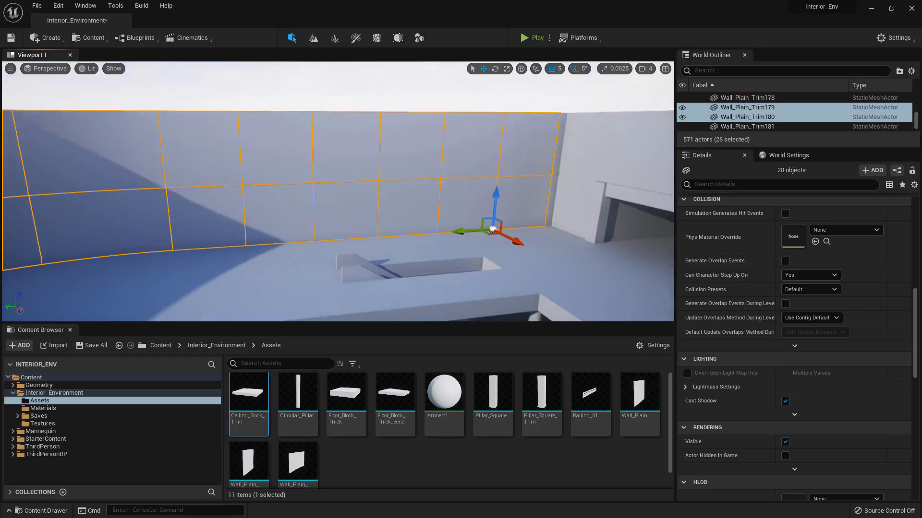
right_click_drag(551, 179, 552, 179)
left_click(488, 170, "ctrl")
left_click(494, 196, "ctrl")
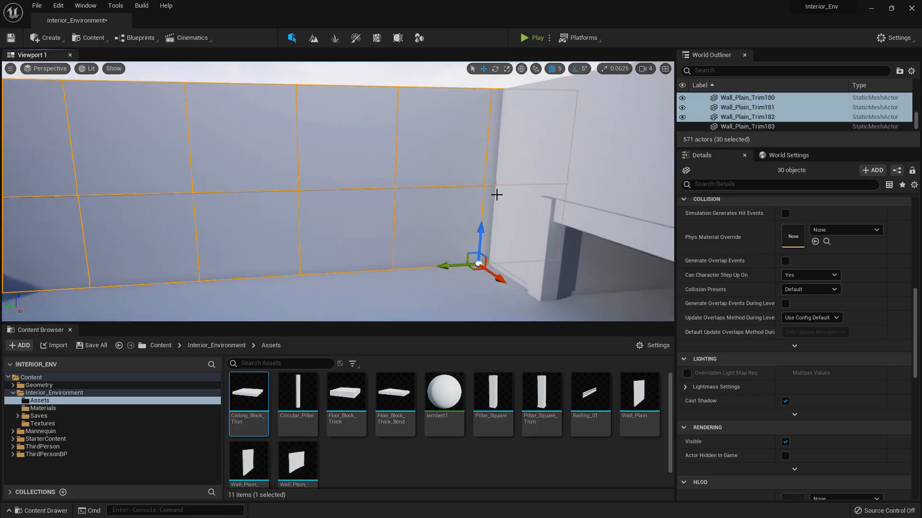
Step: Add the floor blocks at the foot of the staircase and along the curved upper walkway to the selection
right_click_drag(497, 195, 284, 214)
left_click(283, 214, "ctrl")
left_click(311, 189, "ctrl")
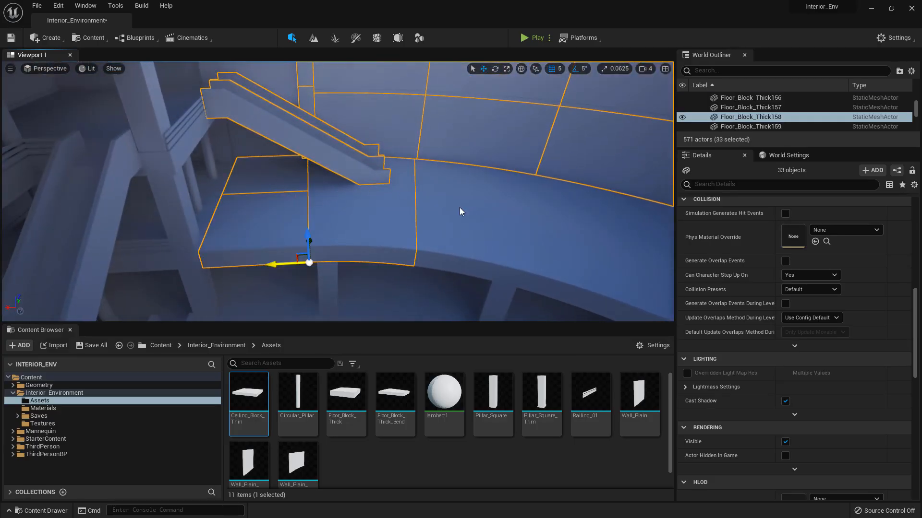
left_click(460, 212, "ctrl")
left_click(576, 206, "ctrl")
right_click_drag(576, 206, 290, 188)
left_click(290, 187, "ctrl")
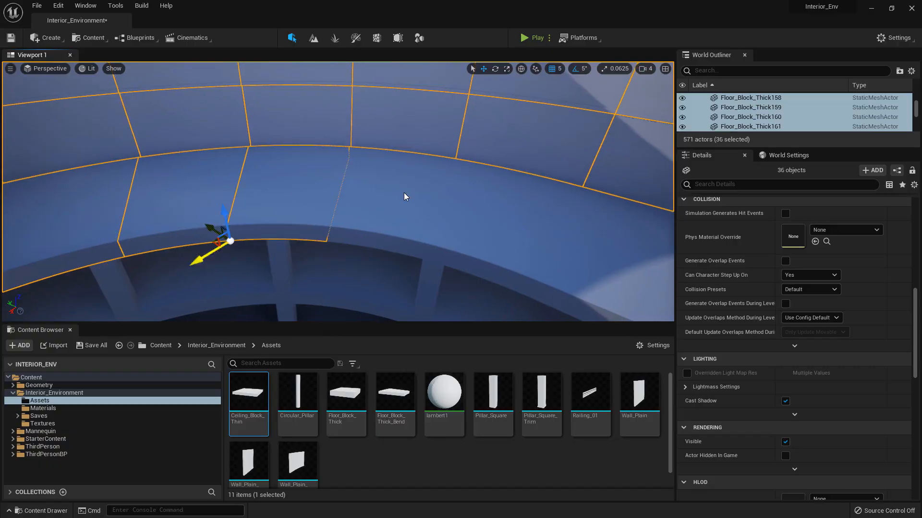
left_click(404, 194, "ctrl")
left_click(502, 199, "ctrl")
Step: Extend the selection with the floor blocks from the end of the curve to those bordering the stairwell opening
right_click_drag(502, 199, 634, 204)
left_click(179, 187, "ctrl")
left_click(218, 158, "ctrl")
left_click(270, 150, "ctrl")
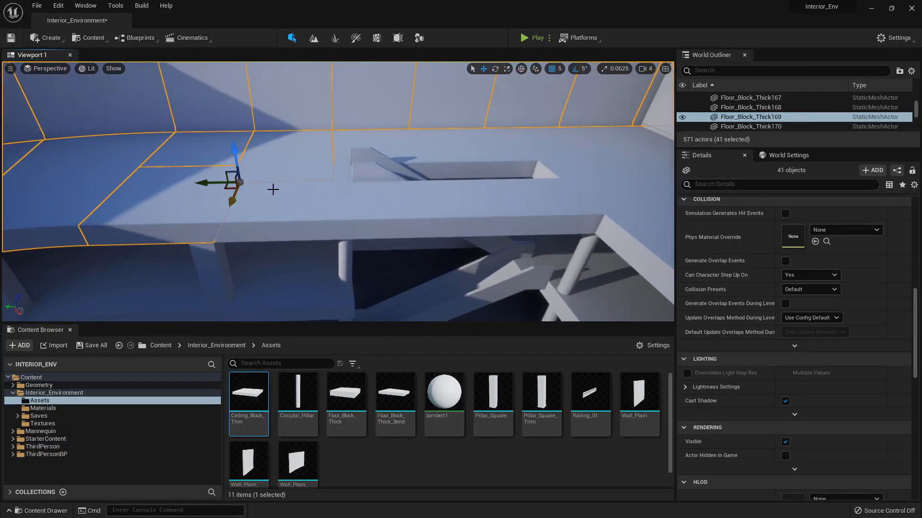
left_click(273, 189, "ctrl")
left_click(379, 199, "ctrl")
left_click(399, 147, "ctrl")
Step: Add the floor blocks beyond the stairwell opening, toward the far corner, to complete the store-area selection
right_click_drag(403, 147, 480, 159)
left_click(506, 159, "ctrl")
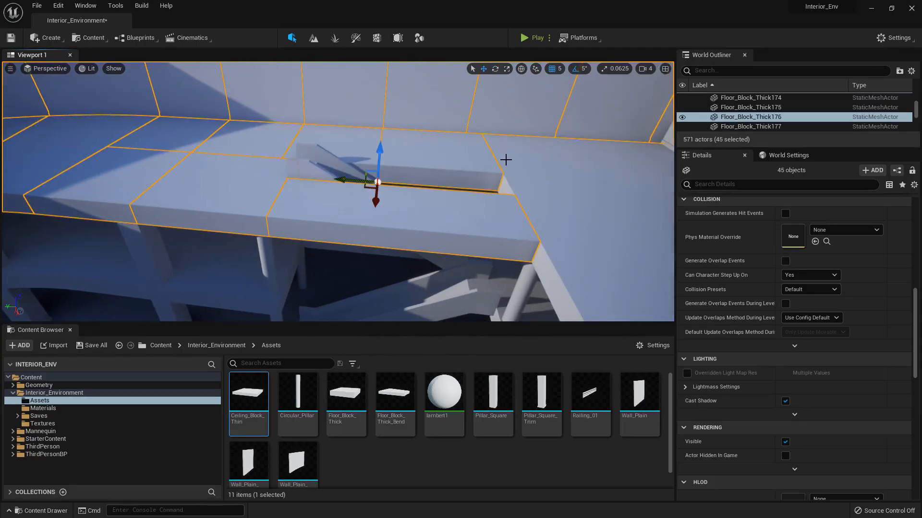
left_click(542, 198, "ctrl")
right_click_drag(542, 198, 591, 200)
left_click(529, 189, "ctrl")
left_click(459, 157, "ctrl")
right_click_drag(459, 156, 425, 118)
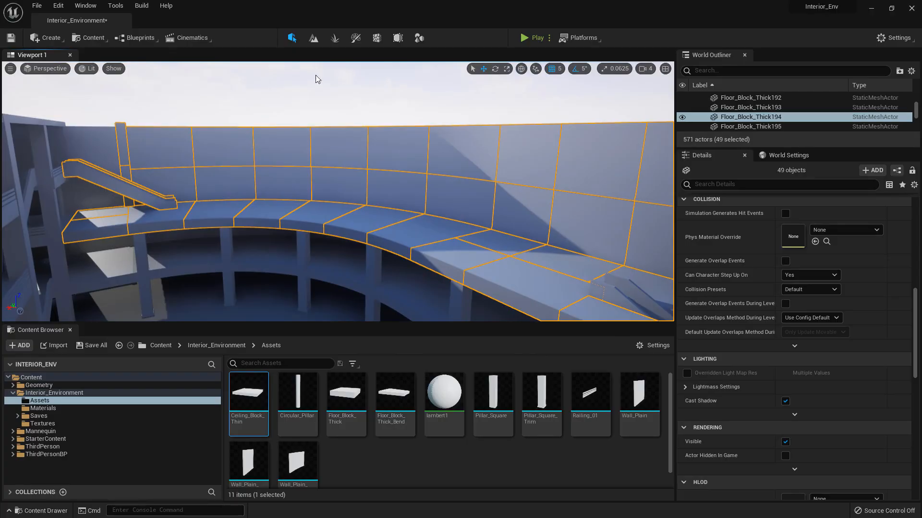
Step: Convert the selected actors to a single static mesh named Large_Store_Template, saved in the Meshes folder
right_click_drag(315, 79, 238, 140)
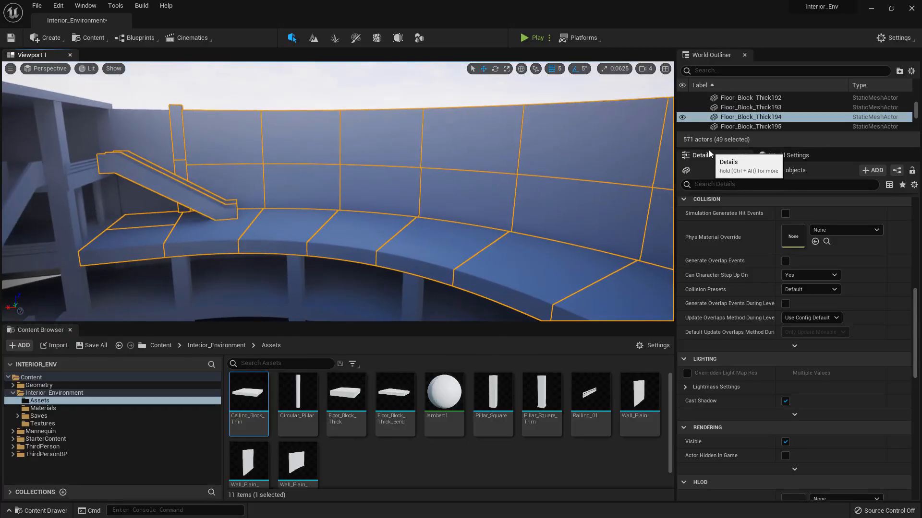
left_click_drag(710, 148, 710, 249)
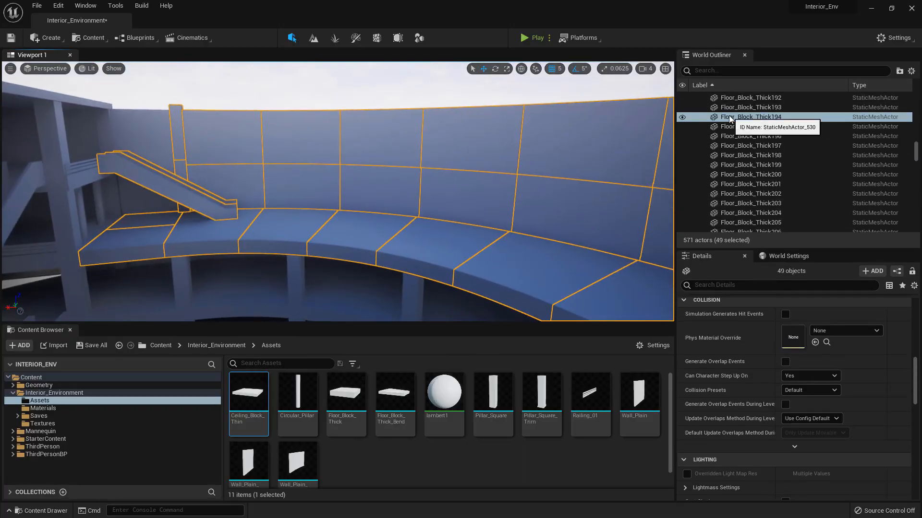
right_click(729, 120)
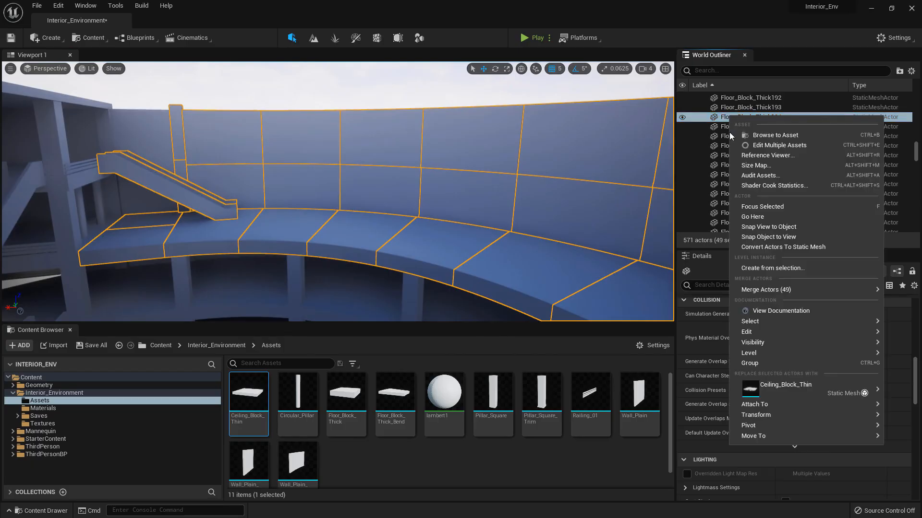
left_click(769, 247)
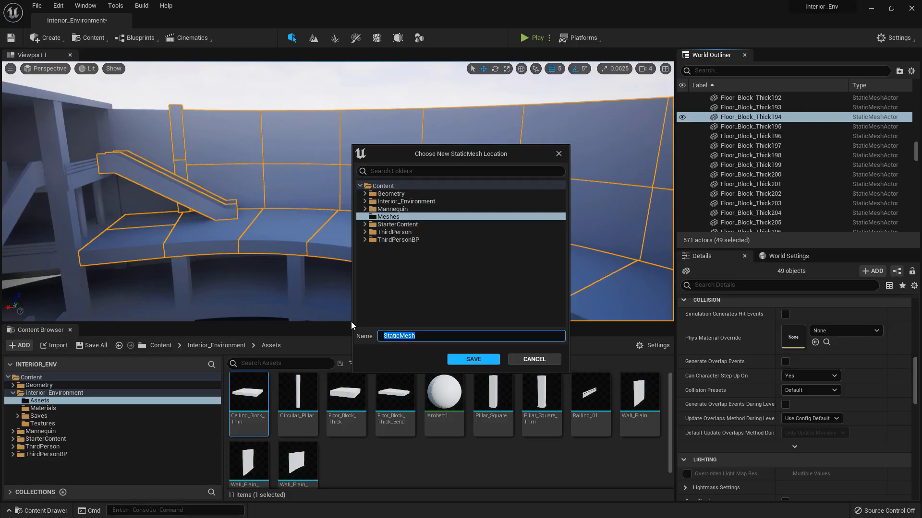
type("Large_Store_Template")
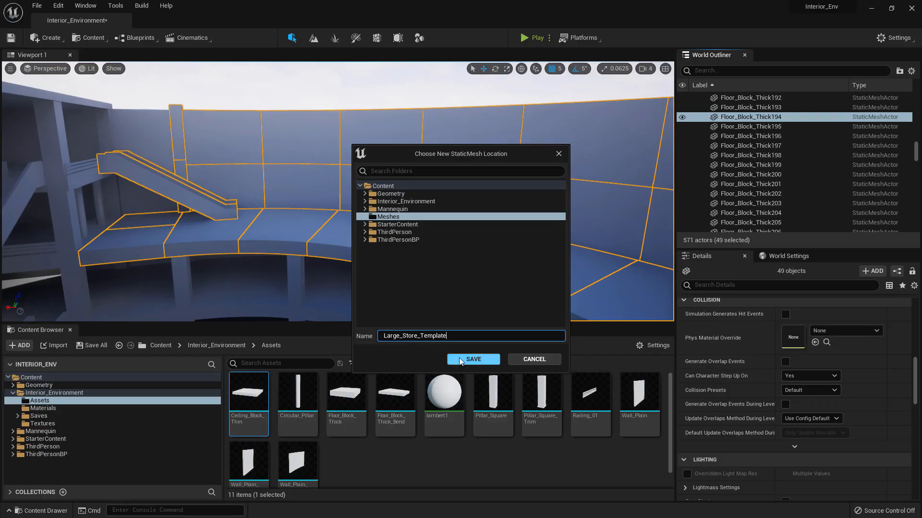
left_click(459, 358)
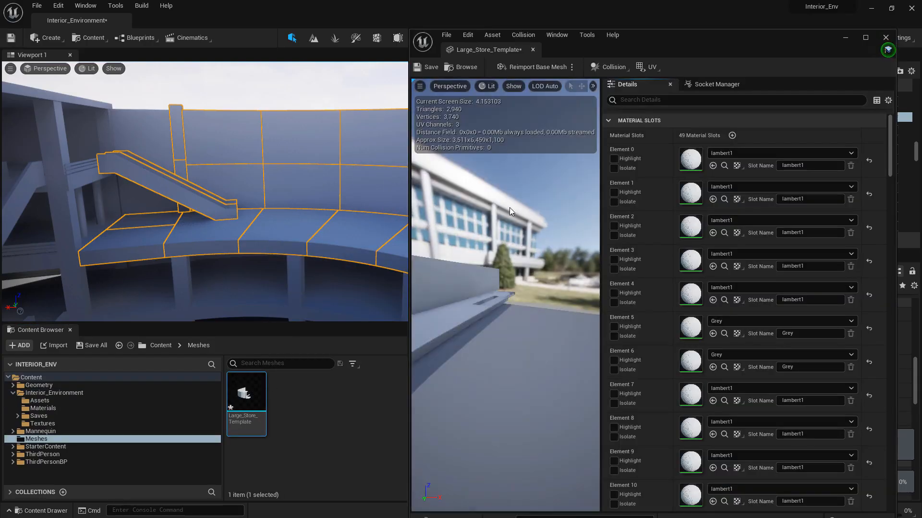
Step: Start exporting the Large_Store_Template mesh as an FBX file of the same name into the Exports/From_Unreal folder
right_click_drag(499, 240, 521, 237)
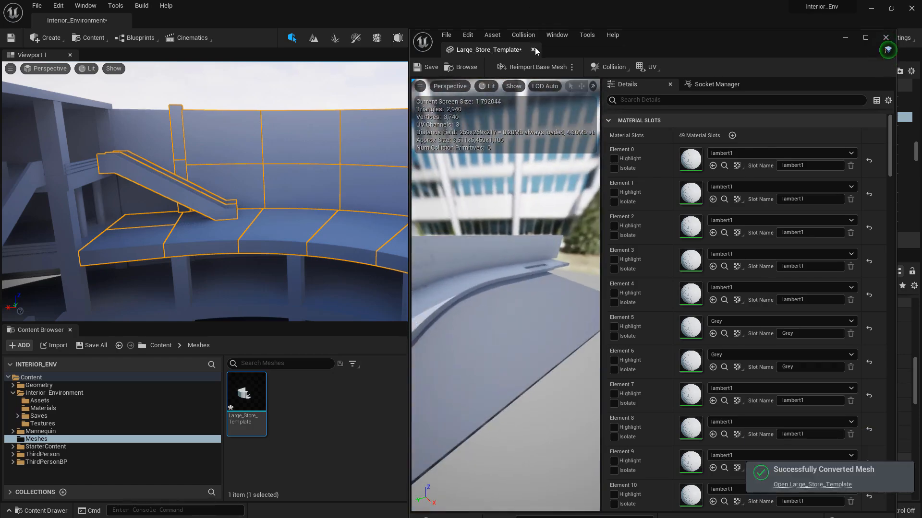
left_click(533, 50)
right_click(248, 394)
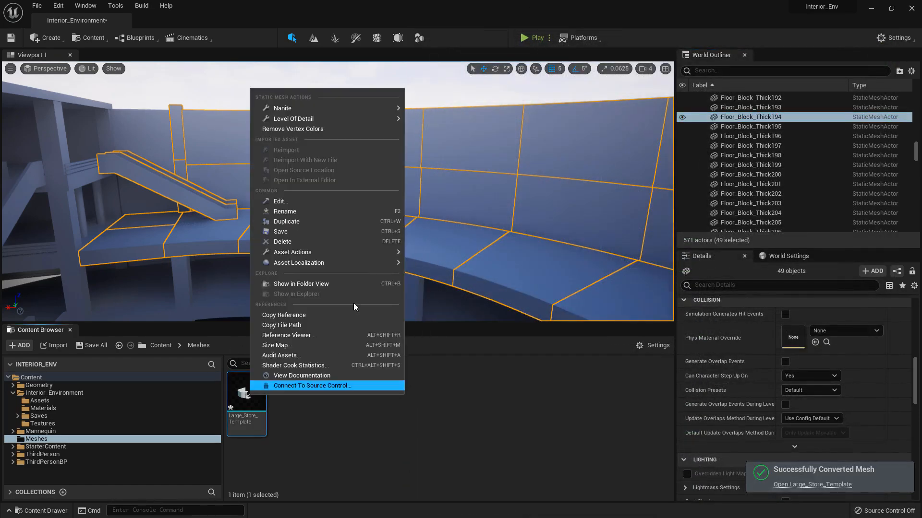
mouse_move(364, 255)
left_click(432, 298)
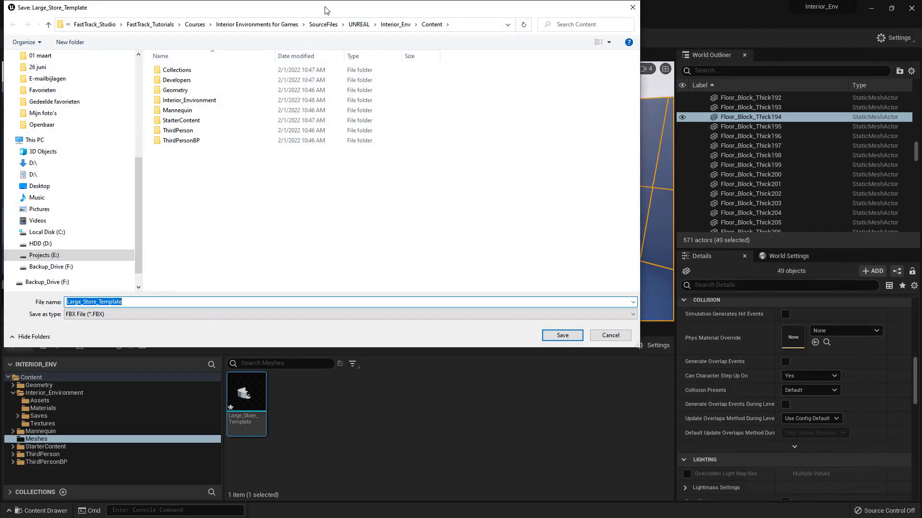
left_click_drag(325, 6, 345, 48)
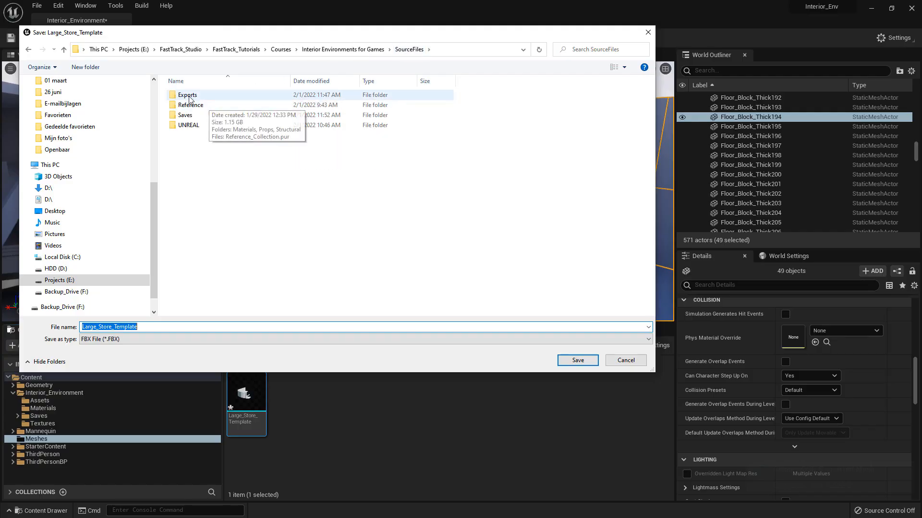
double_click(187, 97)
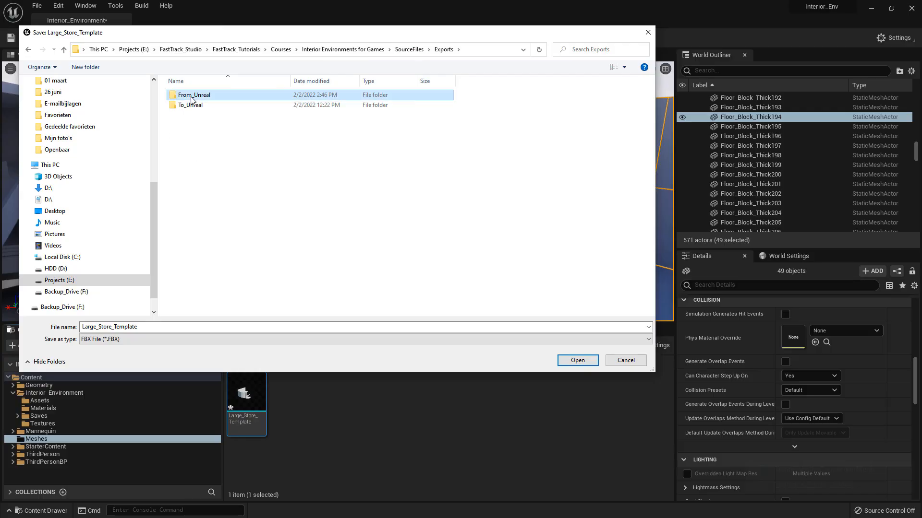
double_click(192, 99)
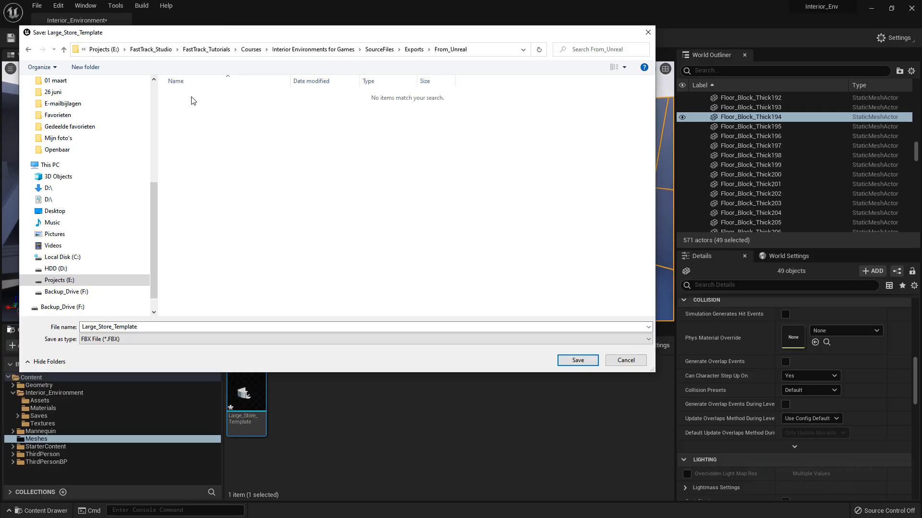
left_click(577, 360)
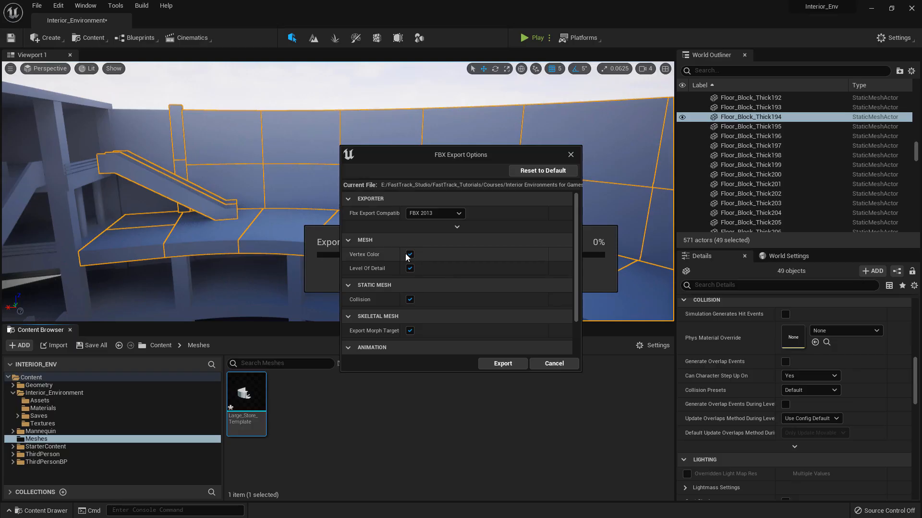
Step: Turn off Vertex Color, Level Of Detail, Collision and Export Morph Target in the FBX options and export the mesh
left_click(410, 254)
left_click(410, 268)
left_click(410, 300)
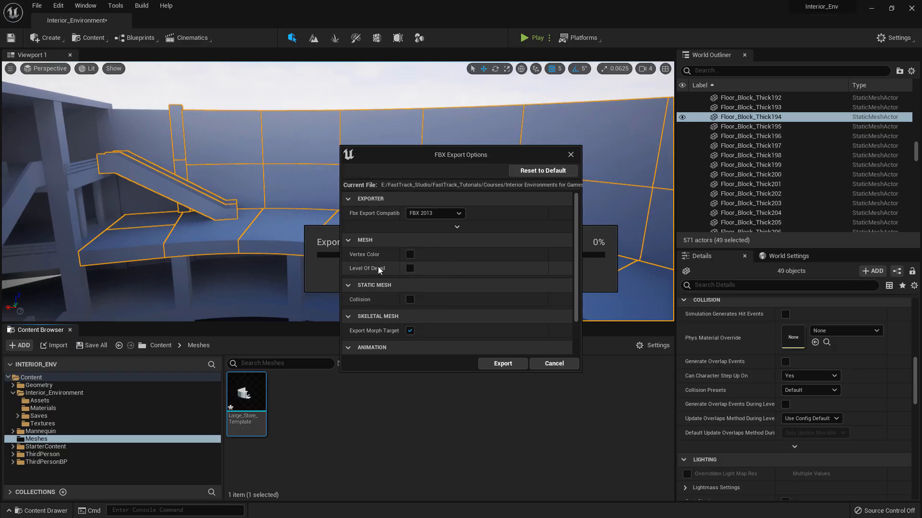
left_click(409, 330)
scroll(412, 336, "down", 2)
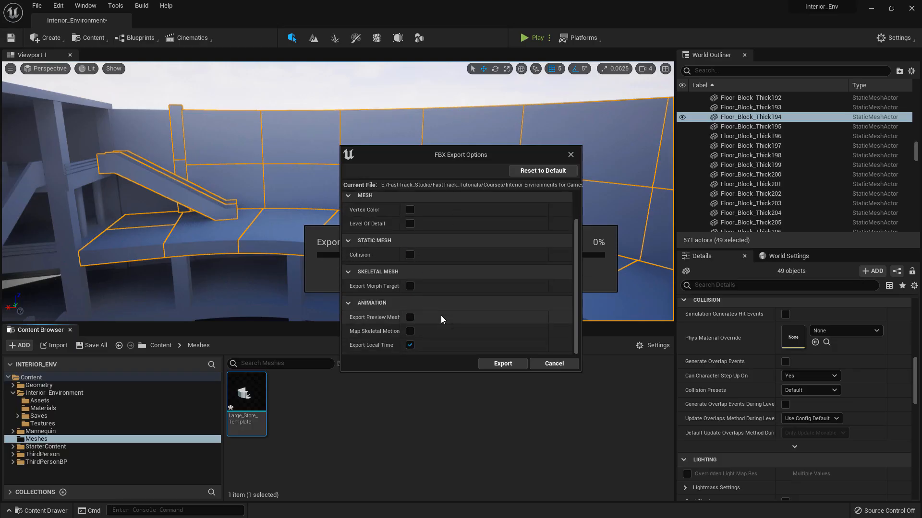
scroll(461, 322, "up", 2)
left_click(502, 364)
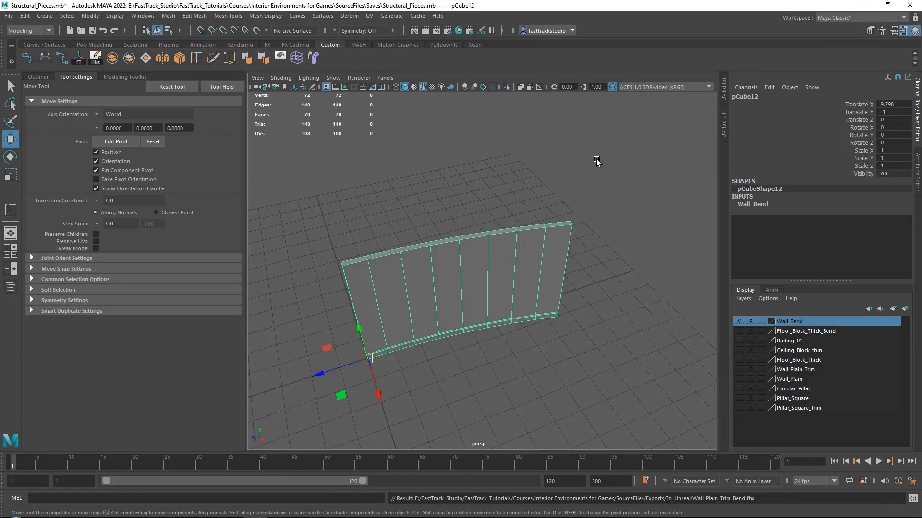
Step: Switch to Maya and hide the Wall_Bend layer
scroll(490, 211, "down", 6)
left_click_drag(491, 220, 507, 205, "alt")
left_click(742, 323)
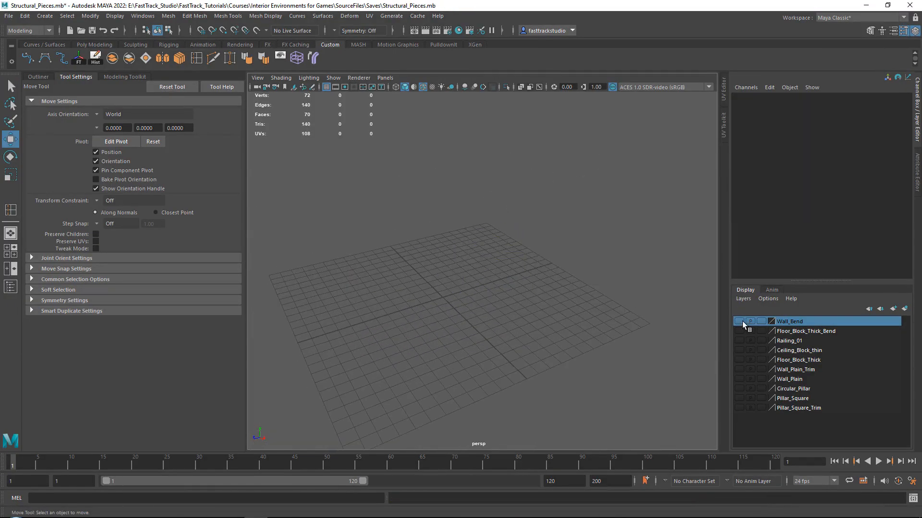
Step: Begin a file import and copy the path of the Exports/From_Unreal folder from File Explorer
left_click(10, 16)
left_click(58, 124)
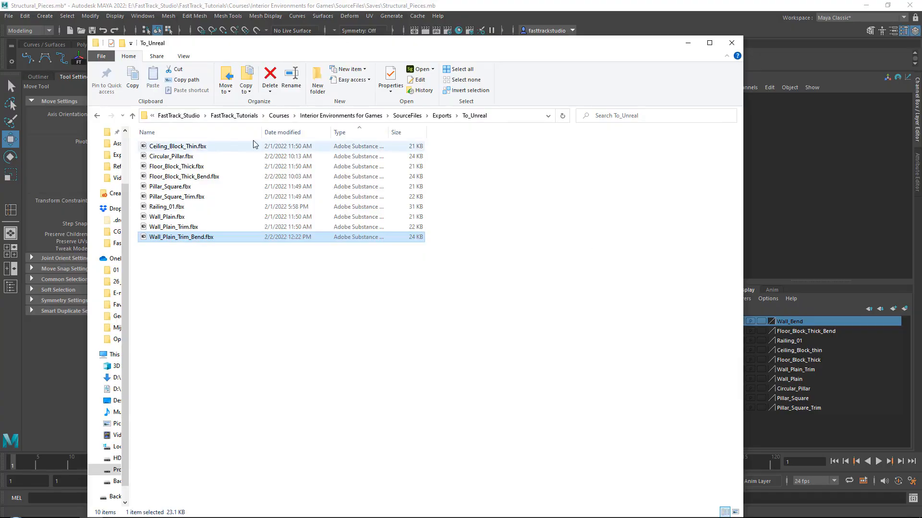
left_click(441, 115)
double_click(182, 146)
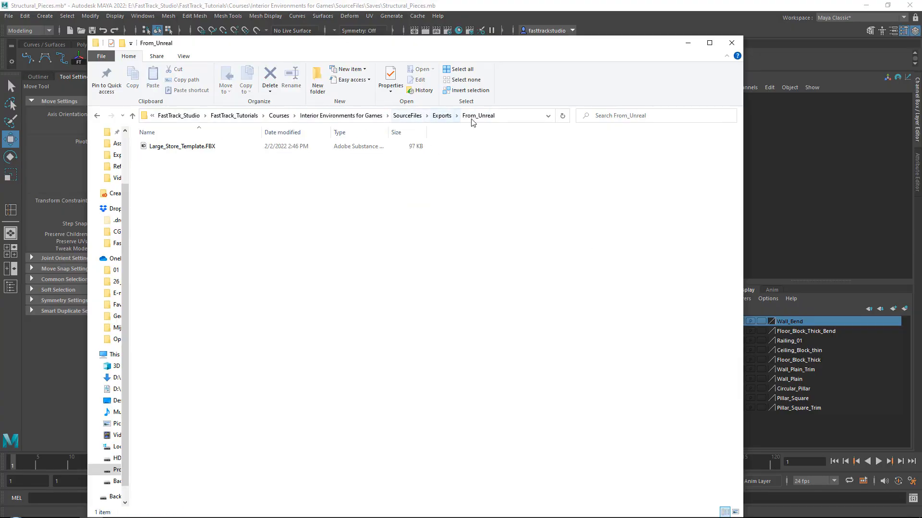
left_click(513, 117)
key("ctrl+c")
left_click_drag(351, 51, 921, 34)
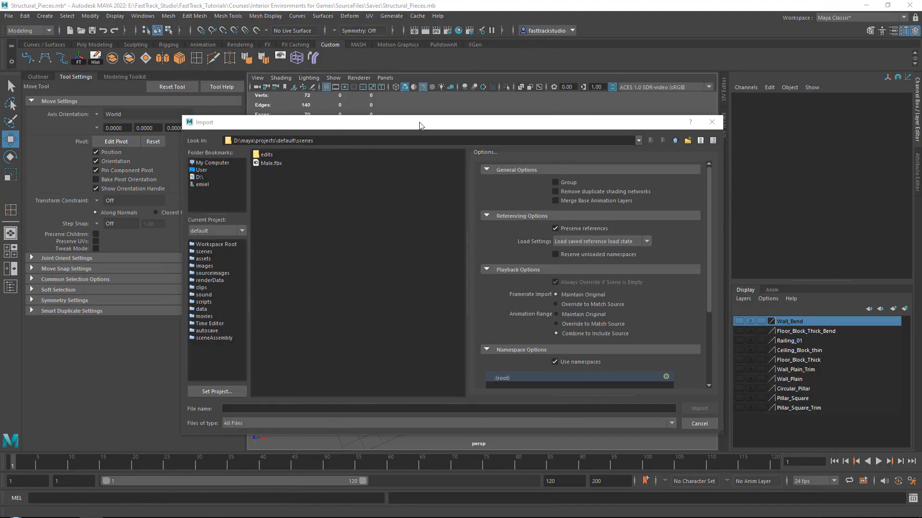
Step: Import Large_Store_Template.FBX from the copied From_Unreal folder path into the scene
left_click(419, 140)
key("ctrl+a")
key("ctrl+v")
key("Return")
left_click(287, 155)
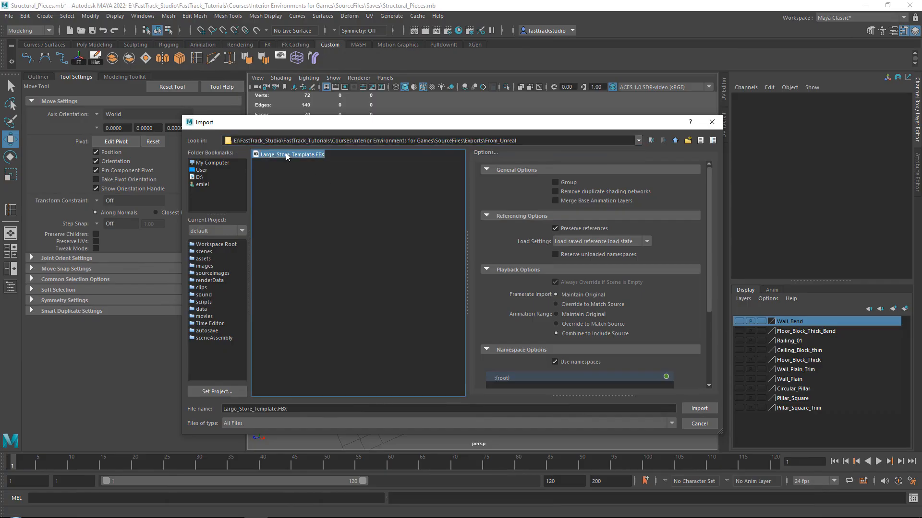
left_click(692, 409)
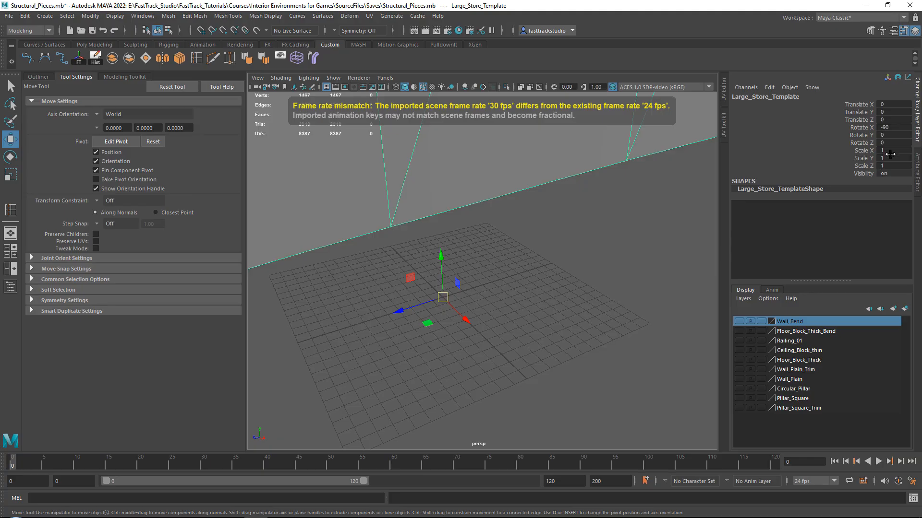
Step: Scale the imported store template to 0.01 on the X, Y and Z axes
scroll(537, 183, "down", 10)
scroll(570, 214, "up", 3)
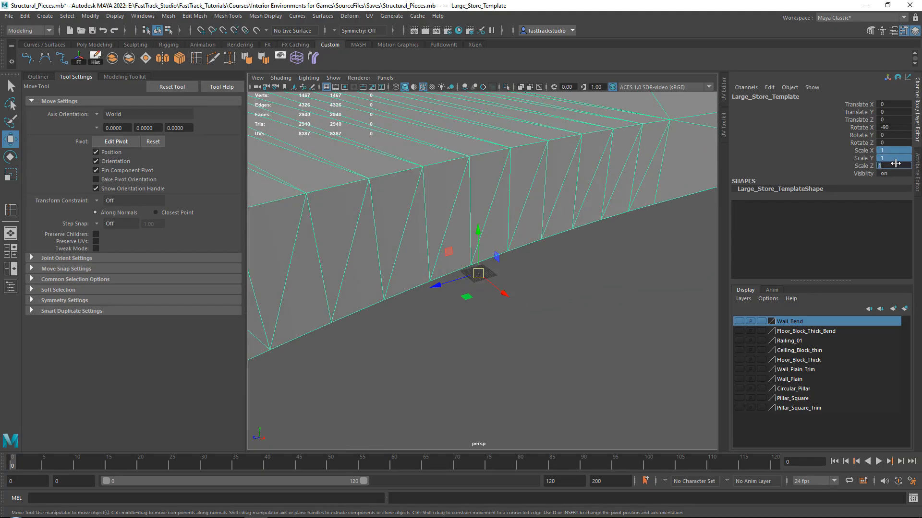
type("1")
key("Return")
scroll(486, 264, "up", 12)
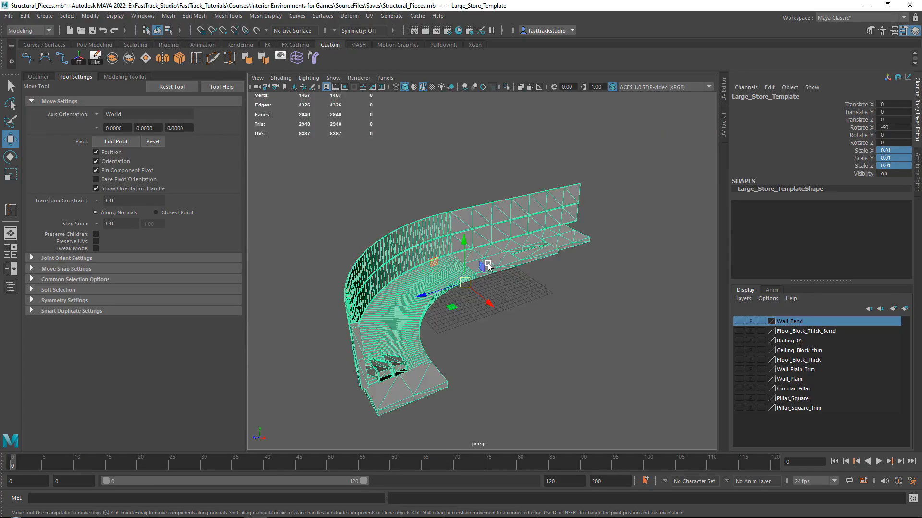
Step: Examine the imported template's triangulated walls, floor and staircase, including the connected faces of the curved wall section
left_click_drag(513, 284, 448, 289, "alt")
scroll(448, 290, "down", 4)
middle_click_drag(448, 289, 541, 288, "alt")
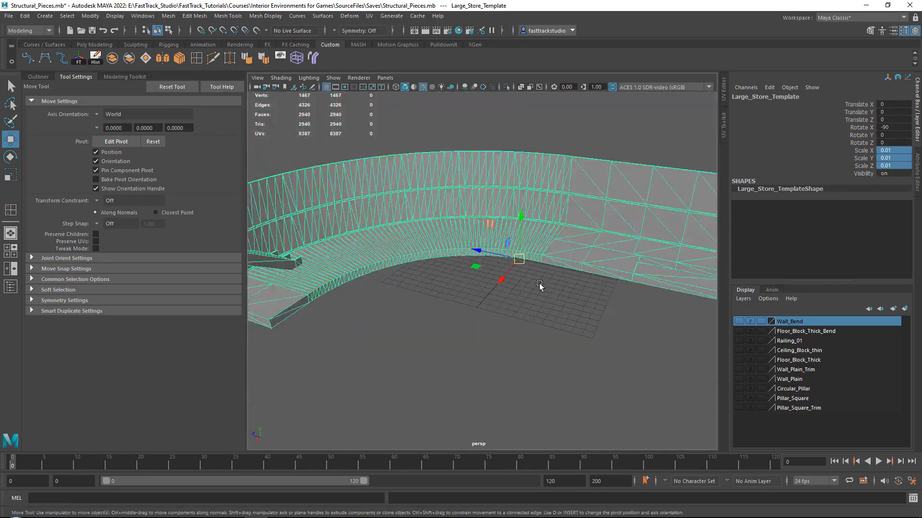
left_click_drag(541, 288, 516, 290, "alt")
left_click(469, 295)
scroll(480, 250, "up", 6)
left_click(405, 182)
left_click_drag(404, 181, 447, 206, "alt")
middle_click_drag(461, 232, 428, 222, "alt")
scroll(428, 222, "down", 2)
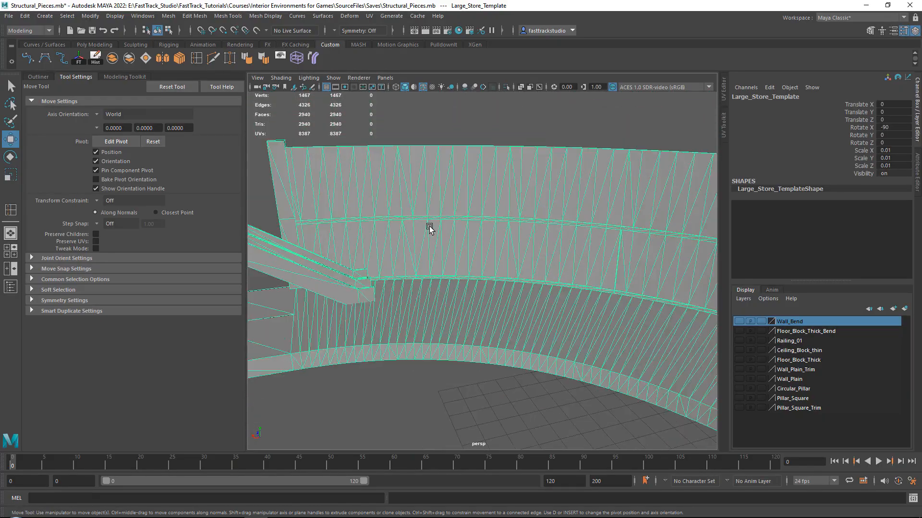
left_click_drag(429, 223, 402, 194, "alt")
right_click_drag(401, 194, 402, 220)
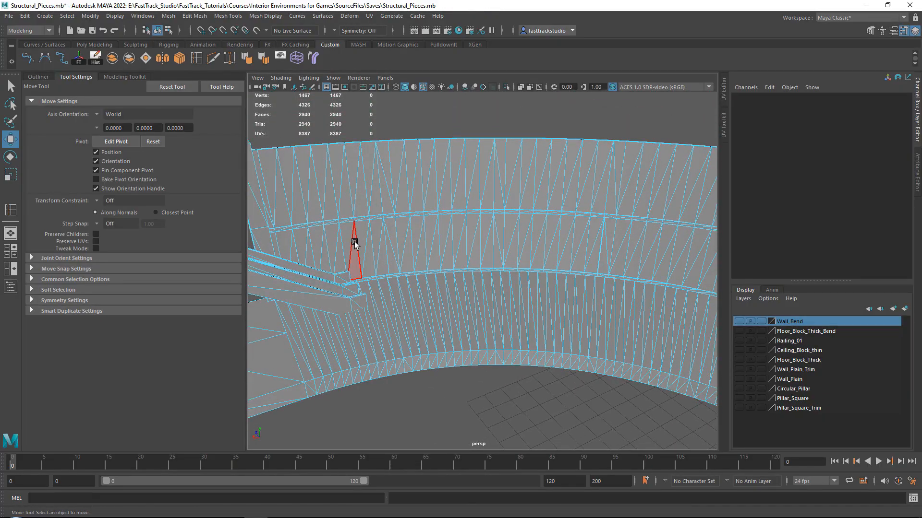
double_click(353, 245)
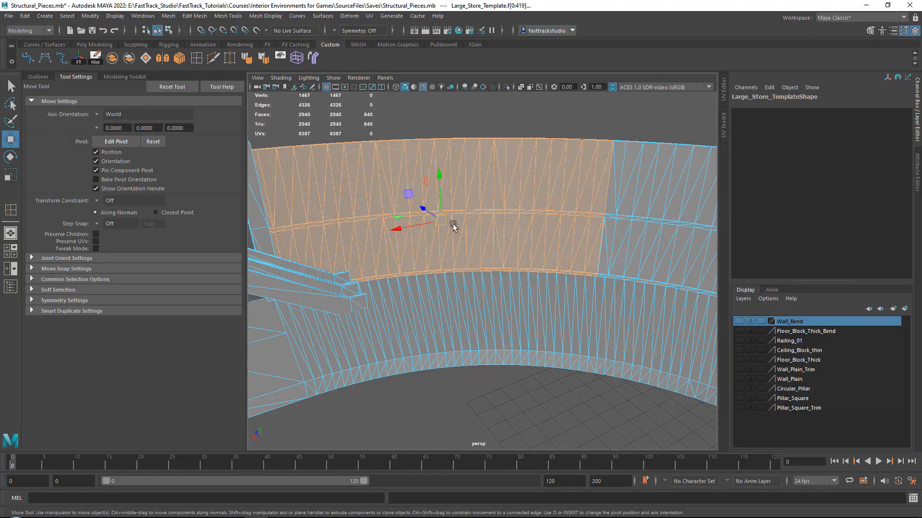
left_click_drag(530, 231, 672, 236, "alt")
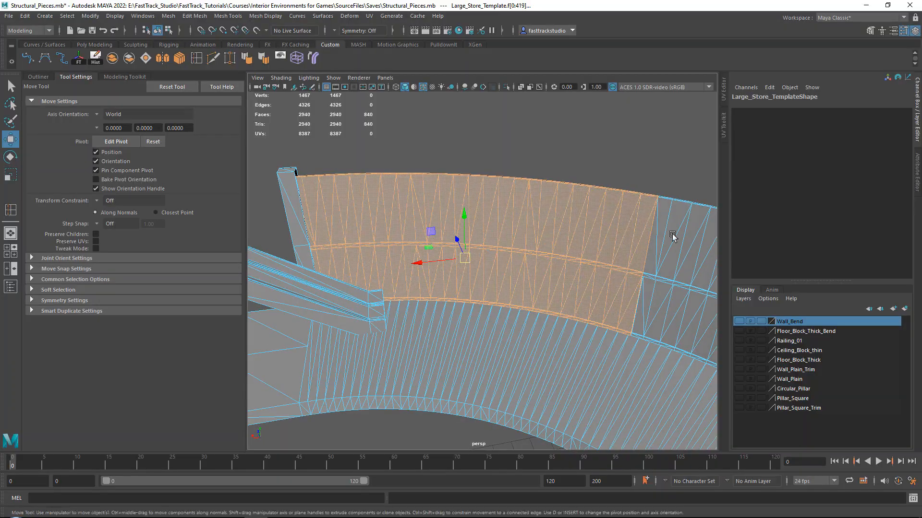
right_click_drag(531, 247, 584, 229)
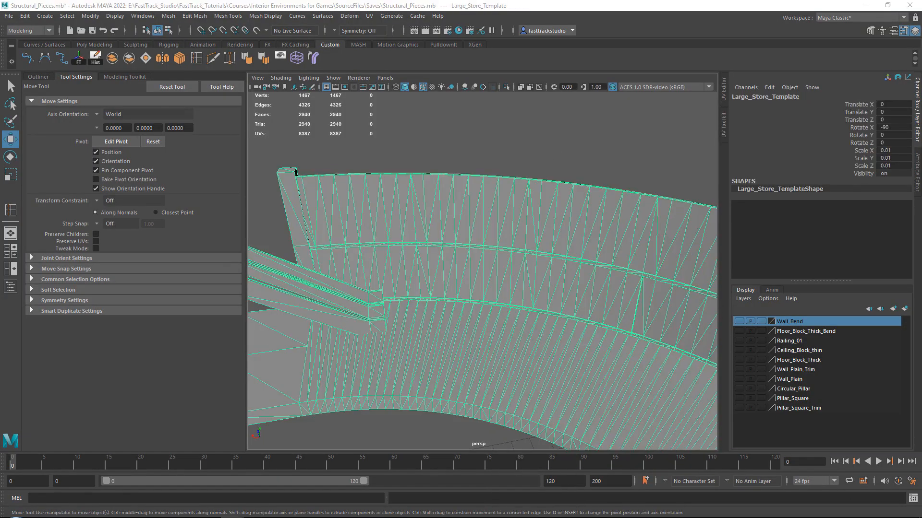
Step: Switch to Unreal Engine and delete two actors from the upper curved wall
key("alt+Tab")
left_click(302, 187)
right_click_drag(302, 187, 336, 195)
left_click(403, 176, "ctrl")
right_click_drag(430, 172, 478, 168)
key("Delete")
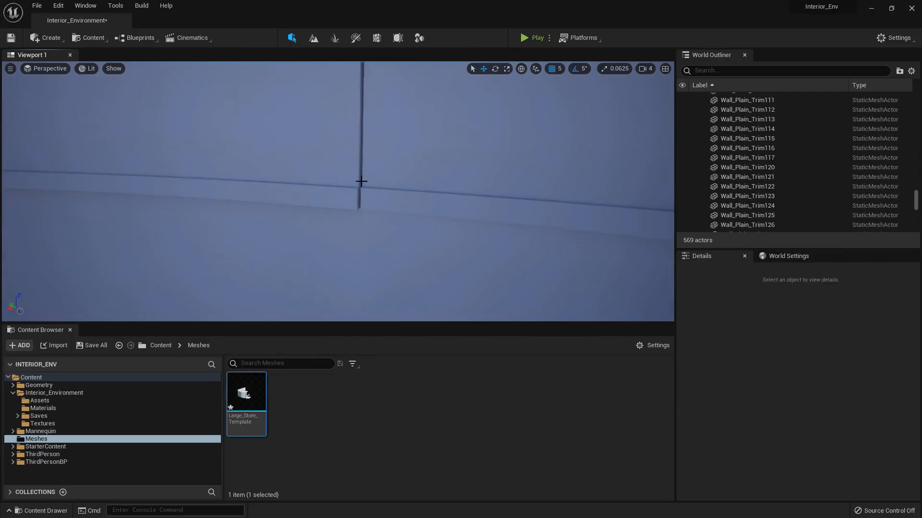
Step: Inspect the curved wall's panel seams, highlighting six adjoining panels across the upper and lower rows
right_click_drag(360, 183, 334, 184)
left_click(464, 169)
right_click_drag(430, 177, 283, 171)
left_click(283, 171)
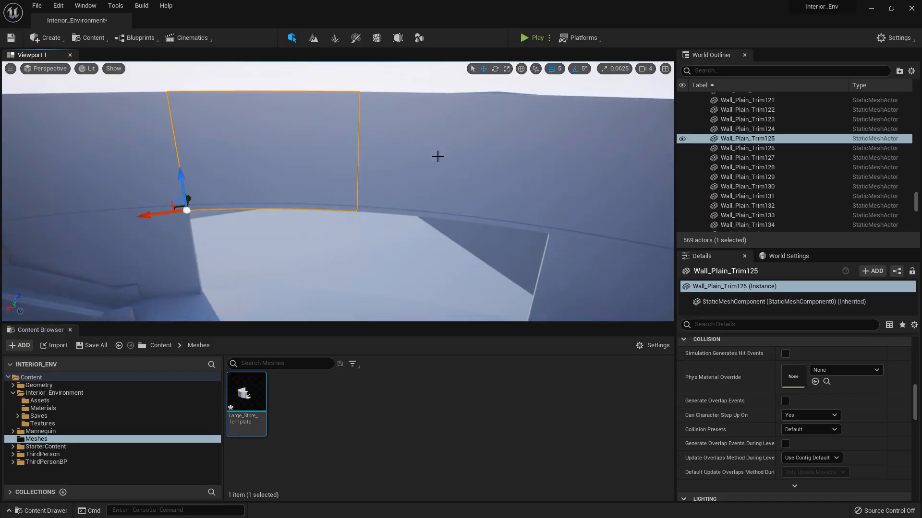
left_click(436, 156)
right_click_drag(276, 238, 385, 229)
left_click(240, 196)
left_click(233, 240, "ctrl")
left_click(313, 218, "ctrl")
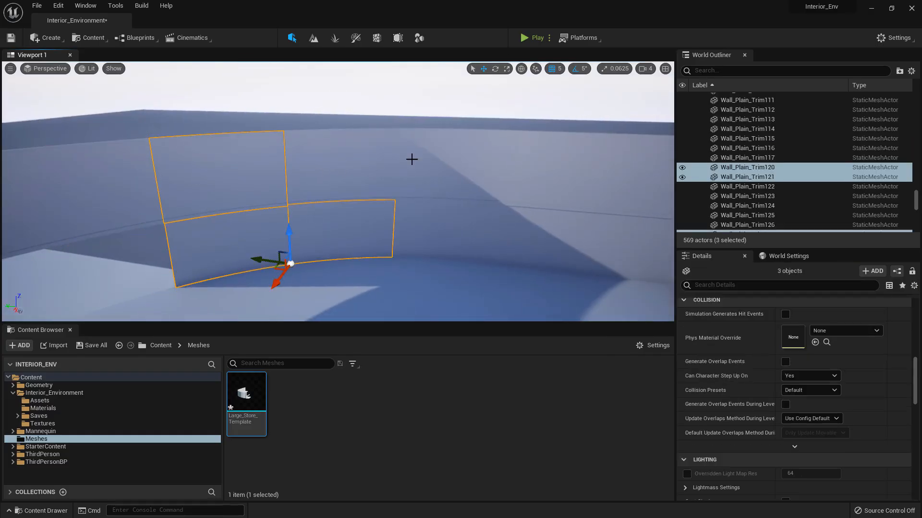
left_click(375, 162, "ctrl")
right_click_drag(406, 160, 337, 166)
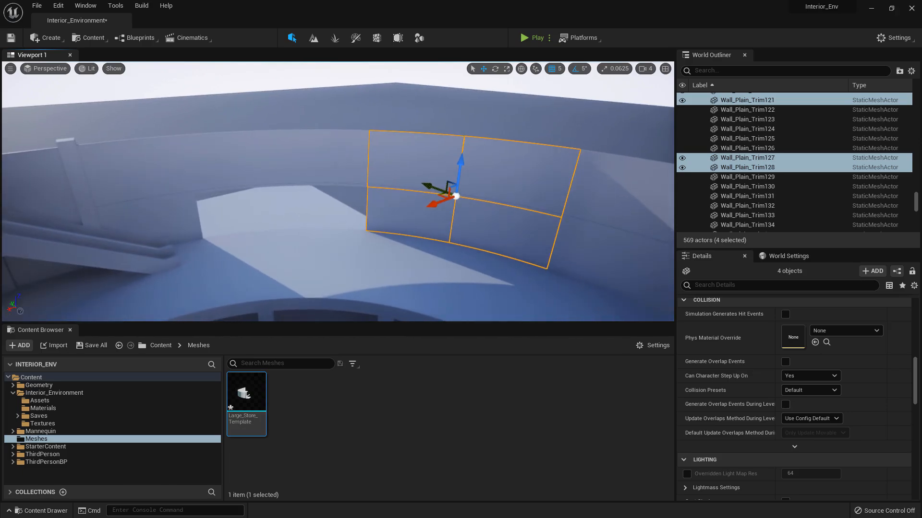
right_click_drag(391, 195, 449, 191)
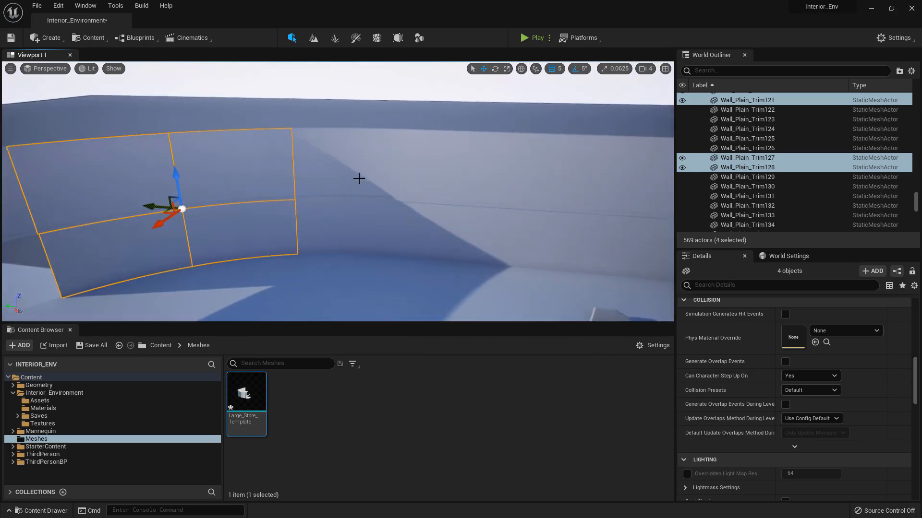
left_click(358, 178, "ctrl")
left_click(352, 214, "ctrl")
right_click_drag(351, 214, 390, 188)
key("f")
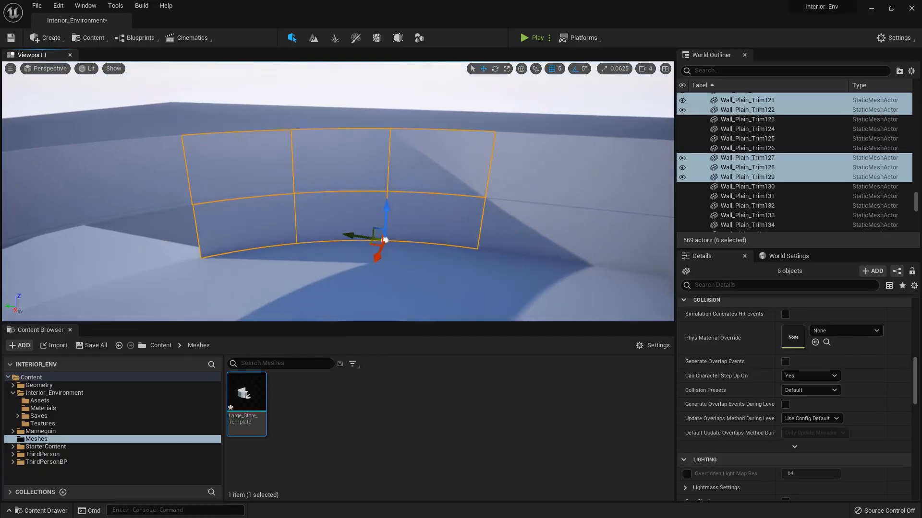
Step: Hide the lower panel Wall_Plain_Trim121 and nudge Wall_Plain_Trim128 toward its neighbour to close the seam
right_click_drag(390, 188, 395, 288)
left_click(368, 121)
left_click(389, 171)
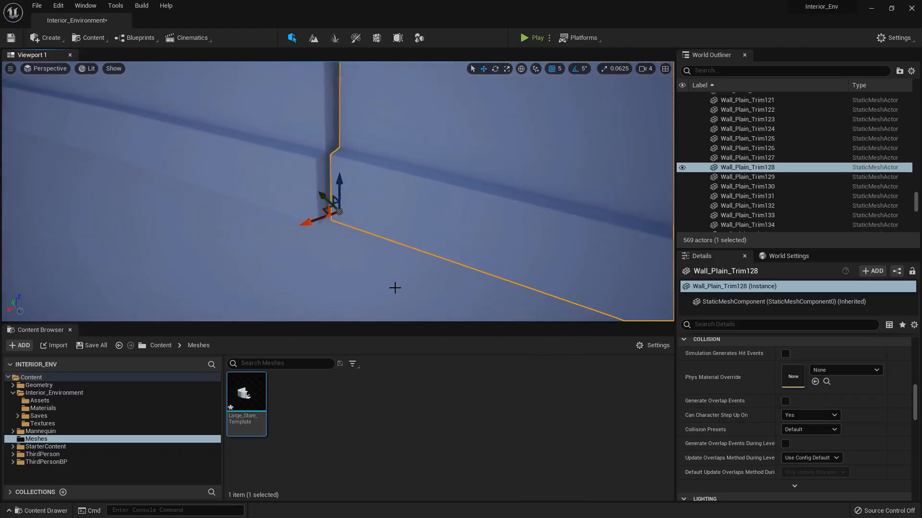
left_click(394, 288)
key("h")
left_click(373, 181)
right_click_drag(372, 180, 356, 262)
left_click_drag(356, 265, 345, 266)
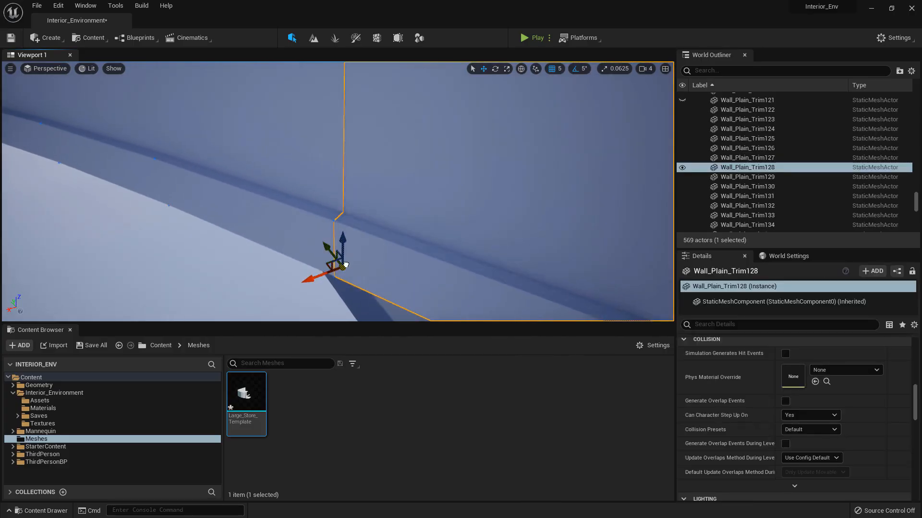
Step: Nudge the adjacent upper panel Wall_Plain_Trim129 to close its seam with the neighbouring panel
right_click_drag(344, 266, 430, 213)
left_click(444, 212)
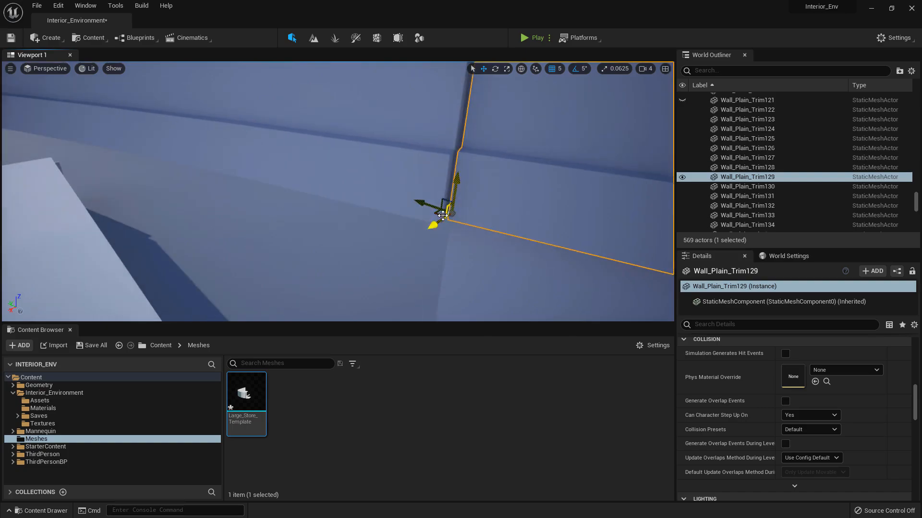
left_click_drag(451, 213, 442, 216)
Step: Select the six adjoining upper panels of the straight wall and nudge them slightly along X
right_click_drag(443, 217, 382, 185)
left_click(416, 187)
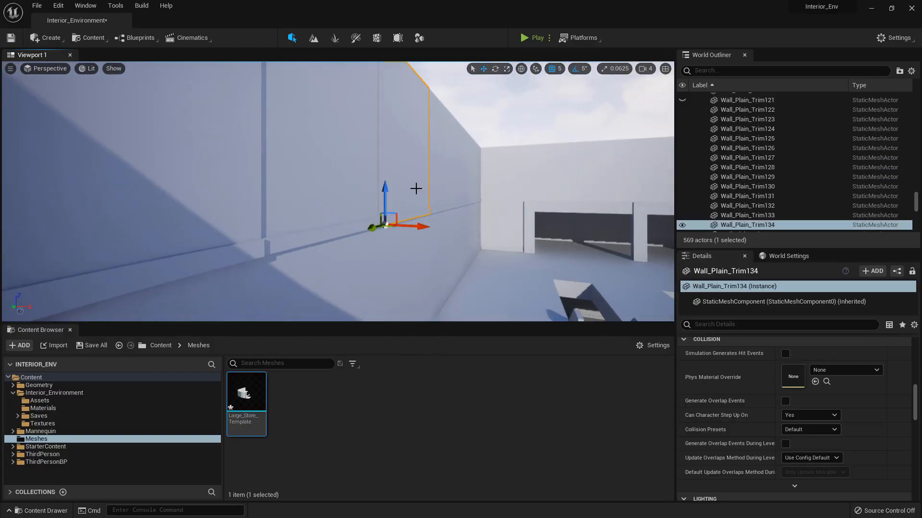
left_click(443, 190, "ctrl")
left_click(443, 191, "ctrl")
left_click(471, 182, "ctrl")
left_click(476, 175, "ctrl")
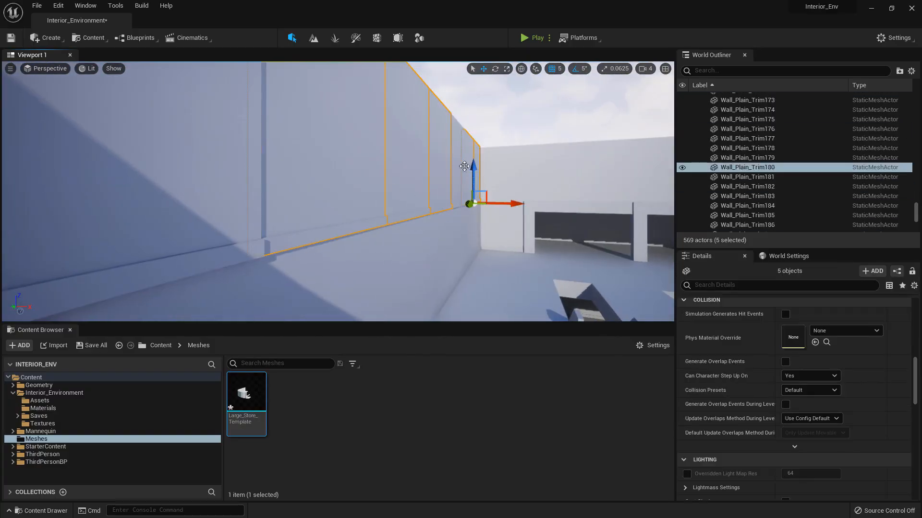
right_click_drag(443, 181, 444, 179)
left_click(454, 182, "ctrl")
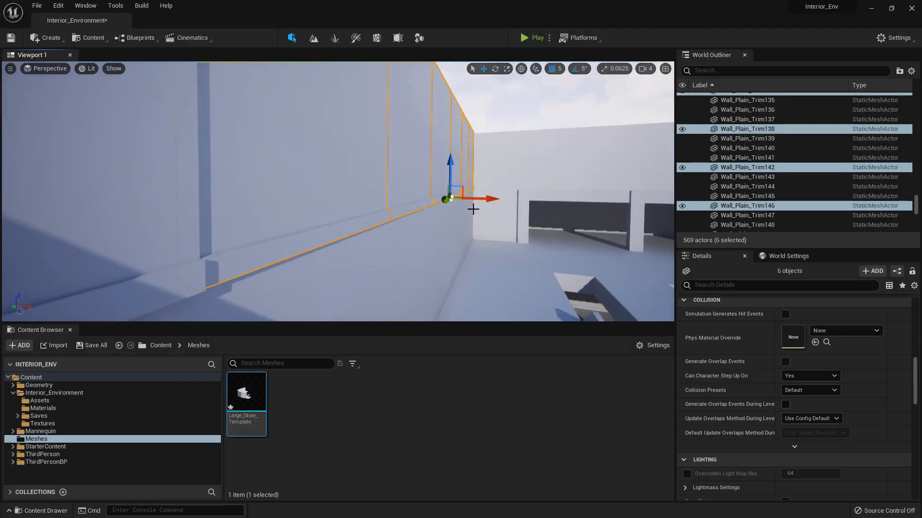
left_click_drag(480, 199, 482, 198)
Step: Inspect the curved wall around the opening in its lower row and highlight the lower panel Wall_Plain_Trim117
right_click_drag(482, 199, 305, 211)
right_click_drag(538, 203, 512, 207)
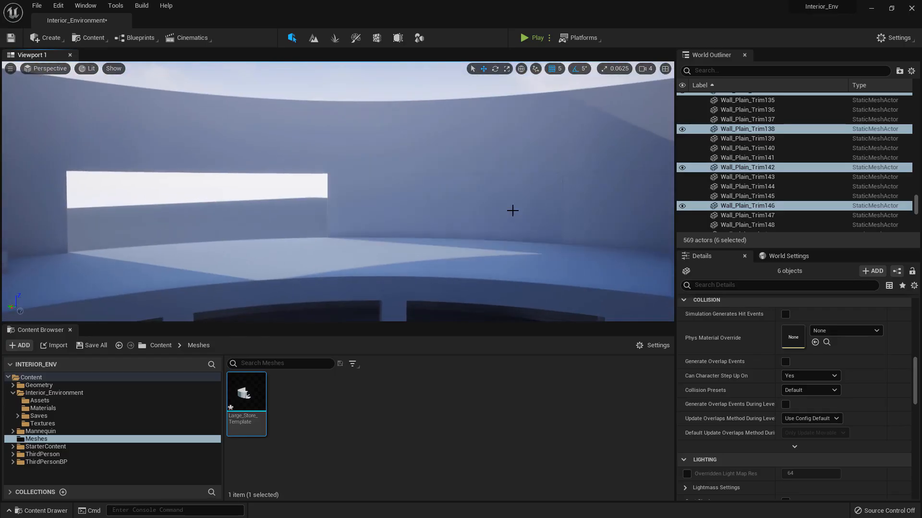
left_click(368, 200)
key("f")
right_click_drag(368, 199, 312, 204)
right_click_drag(197, 209, 223, 206)
left_click(264, 205)
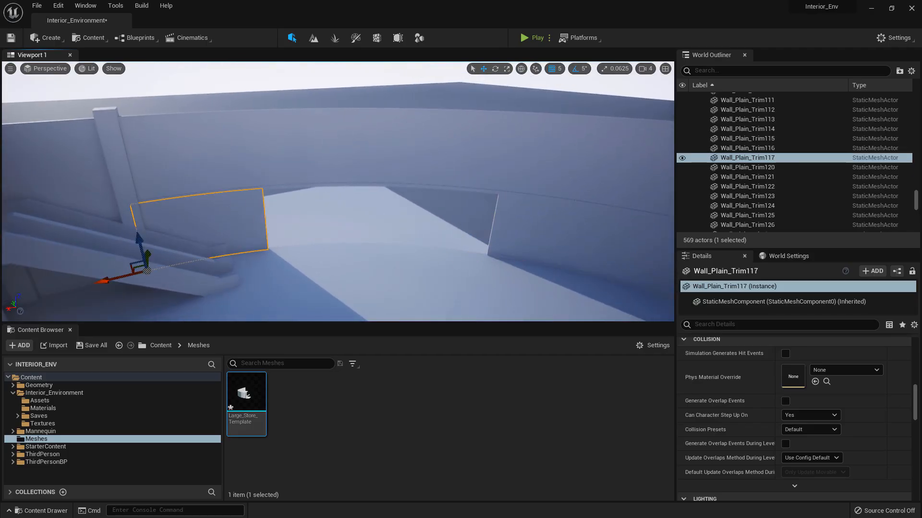
Step: Select all wall and floor pieces of the upper store area together with its pillar and sloped ramp
right_click_drag(350, 206, 309, 229)
left_click(290, 214)
left_click(279, 264, "ctrl")
left_click(342, 276, "ctrl")
left_click(318, 226, "ctrl")
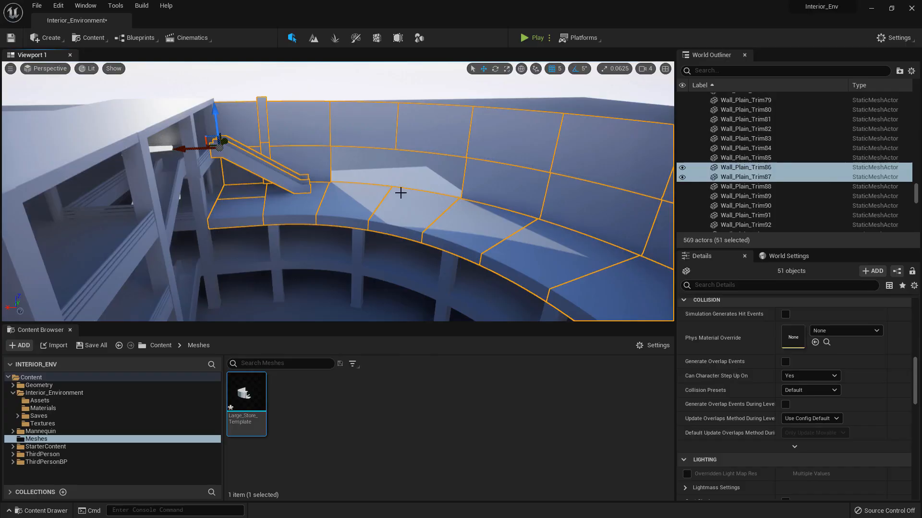
Step: Move the selected store pieces together and undo the move
right_click_drag(401, 192, 104, 150)
left_click_drag(59, 140, 38, 63)
key("ctrl+z")
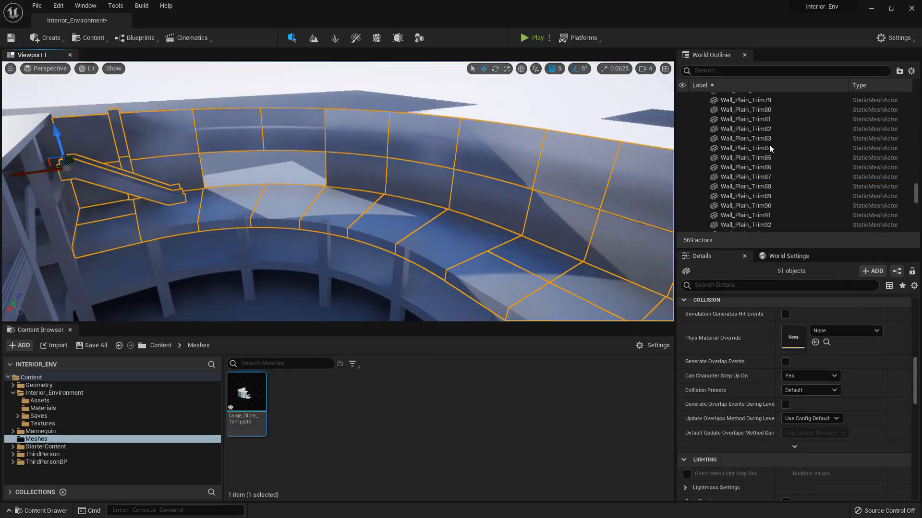
right_click_drag(557, 165, 518, 164)
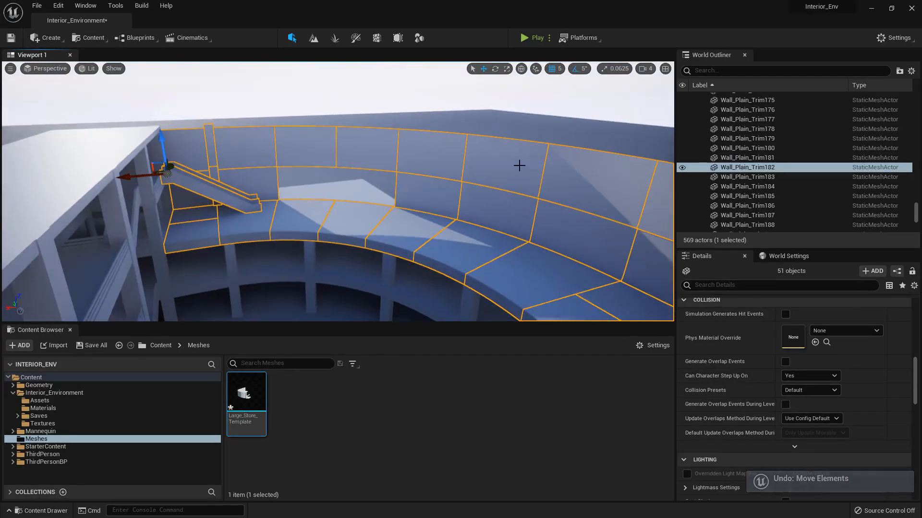
Step: Merge the selected actors into a single static mesh in Meshes, replacing Large_Store_Template
right_click(742, 167)
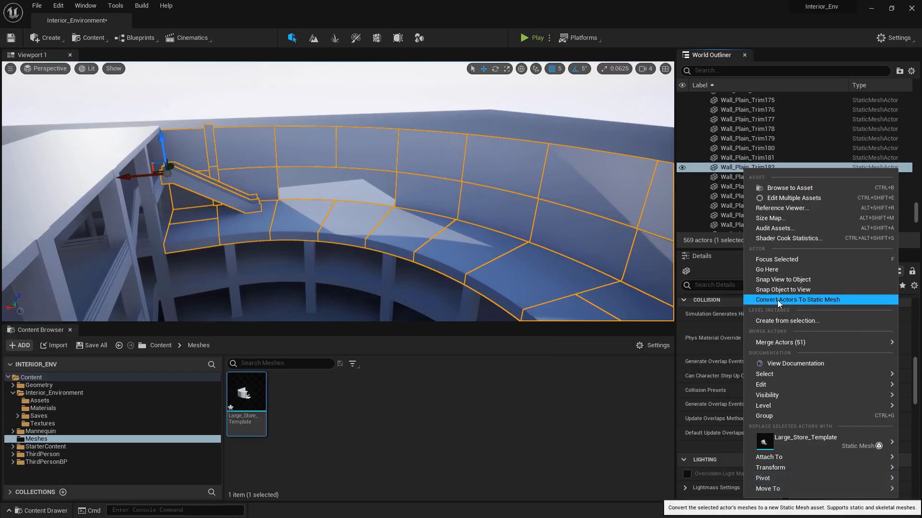
mouse_move(789, 344)
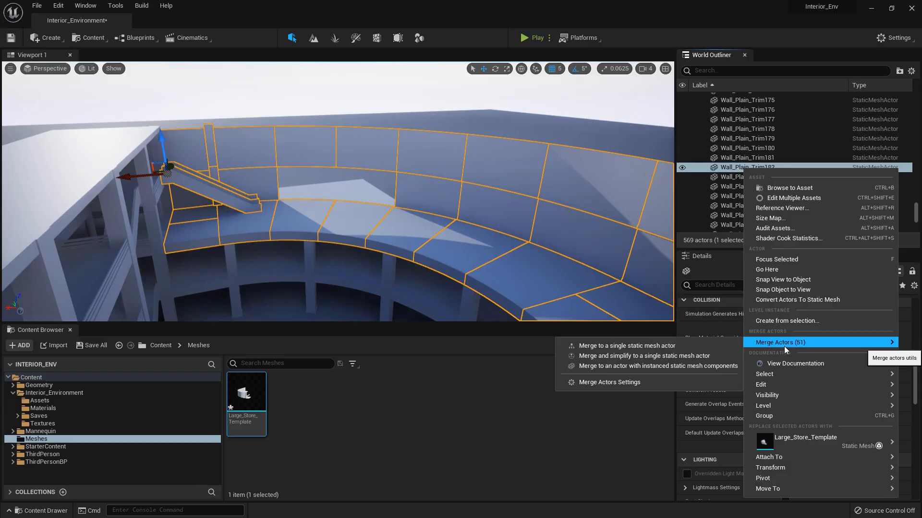
left_click(646, 346)
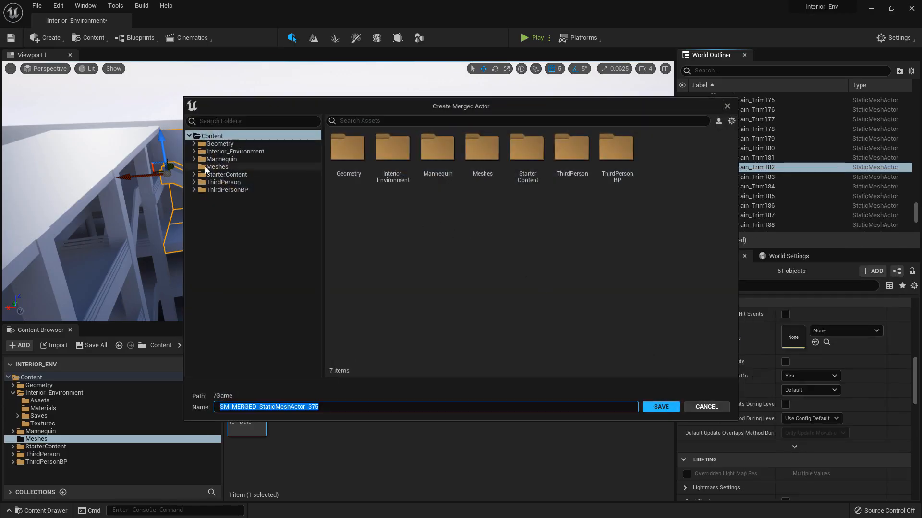
left_click(217, 166)
left_click(347, 153)
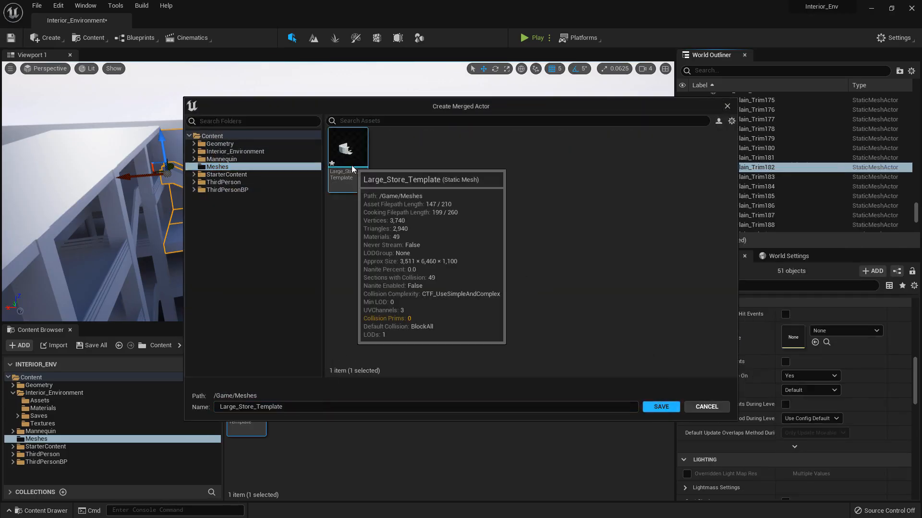
left_click(656, 407)
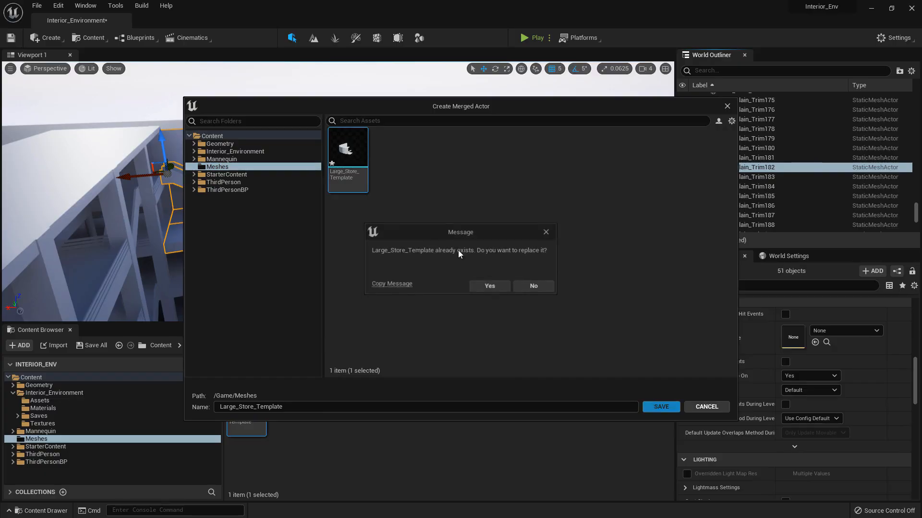
left_click(499, 287)
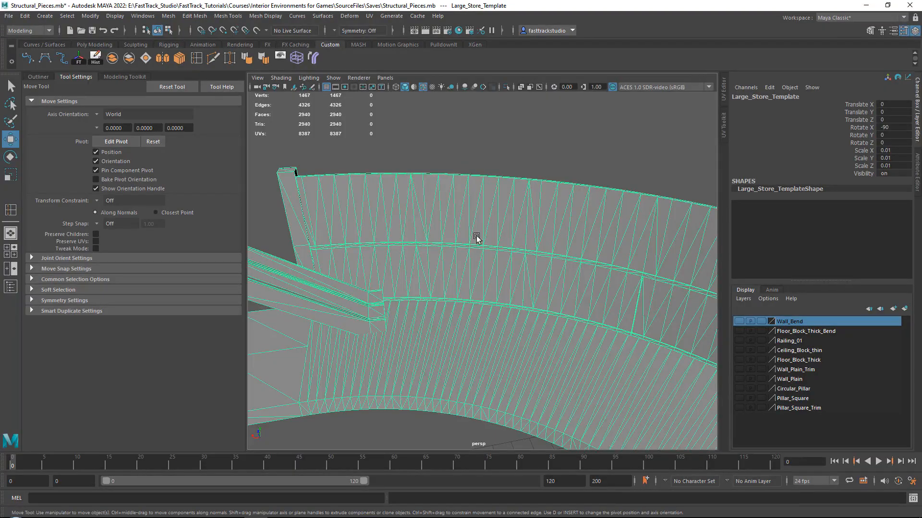
Step: Switch to Maya and delete the old Large_Store_Template mesh from the scene
scroll(478, 240, "down", 5)
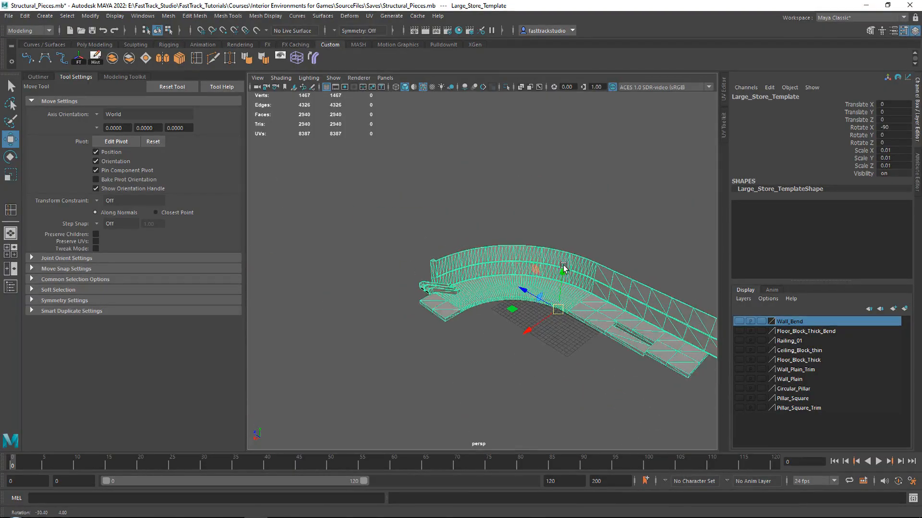
middle_click_drag(563, 267, 488, 260, "alt")
right_click_drag(488, 260, 592, 256, "alt")
key("Delete")
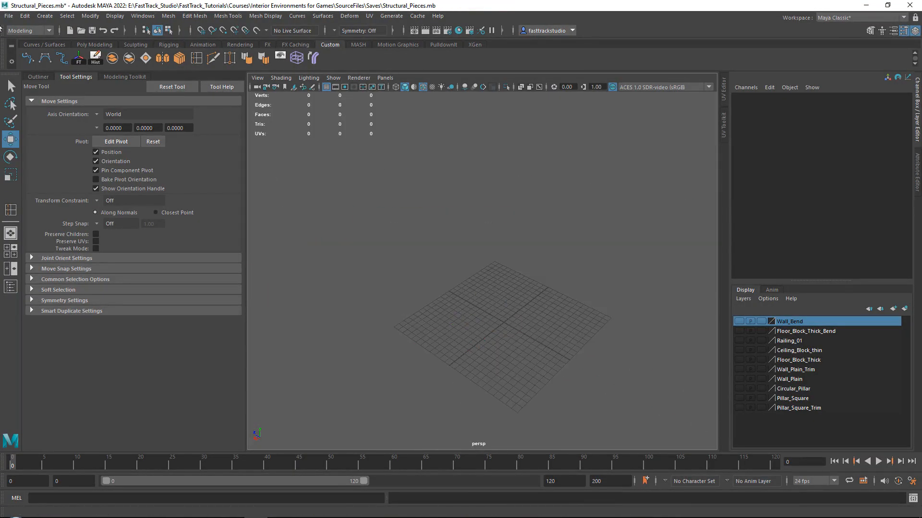
Step: Import Large_Store_Template.FBX from the From_Unreal folder and set its X, Y and Z scale to 0.01
left_click(9, 16)
left_click(29, 130)
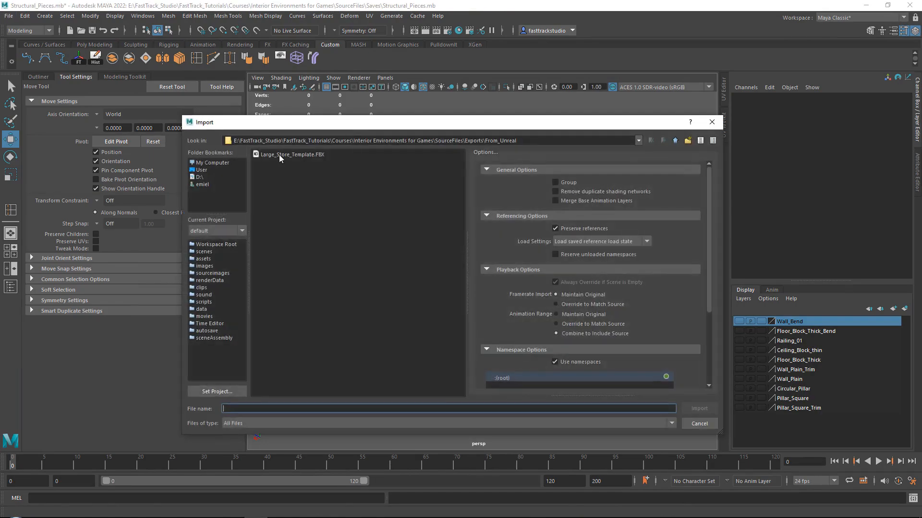
double_click(279, 154)
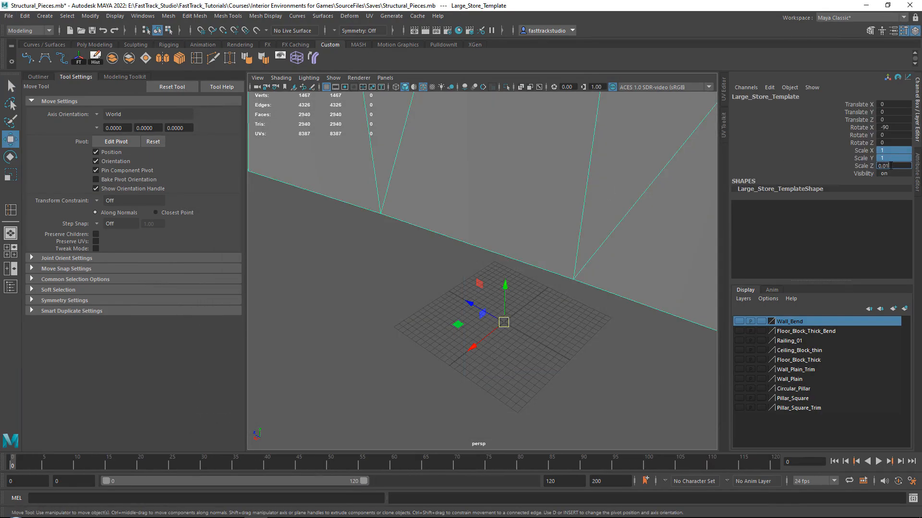
key("Return")
Step: Examine the imported mesh's curved wall, highlighting a section of its faces
mouse_move(356, 267)
right_mouse_down()
mouse_move(351, 278)
mouse_move(357, 266)
right_mouse_up()
double_click(356, 266)
middle_click_drag(412, 260, 441, 262, "alt")
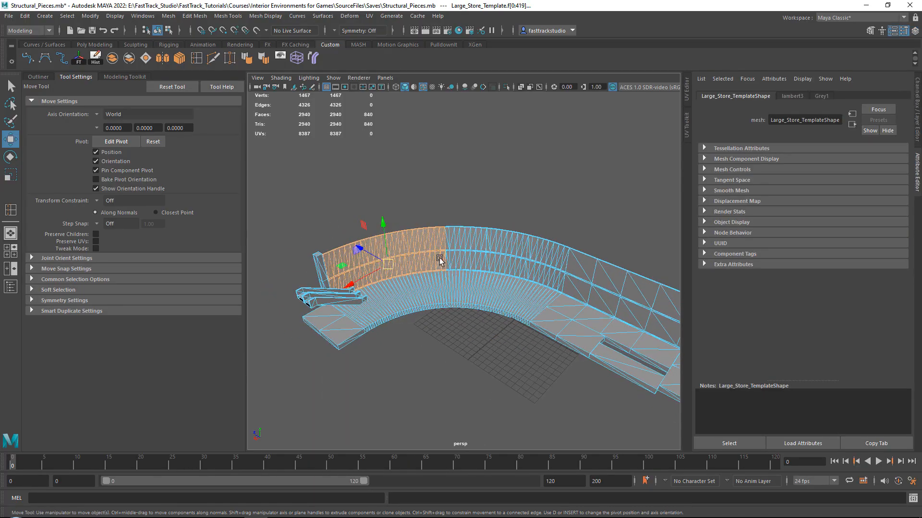
scroll(441, 259, "up", 5)
right_click_drag(443, 246, 442, 216)
scroll(465, 253, "down", 3)
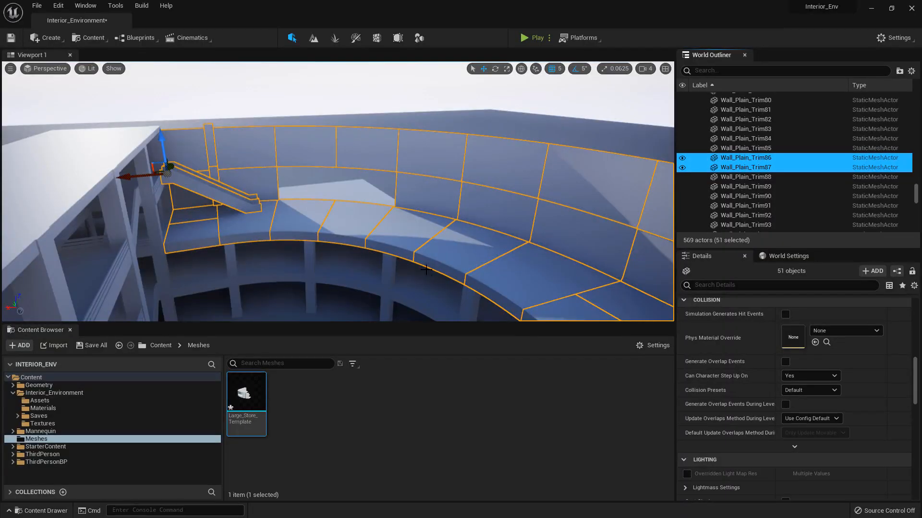
Step: Compare the template with the curved wall in Unreal Engine and delete the imported mesh from Maya
right_click_drag(355, 198, 353, 173)
key("w")
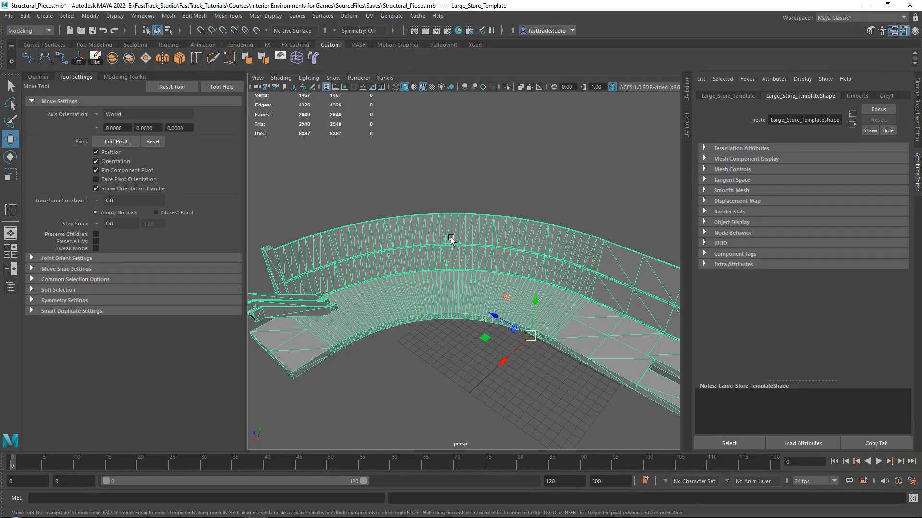
left_click_drag(450, 238, 423, 237, "alt")
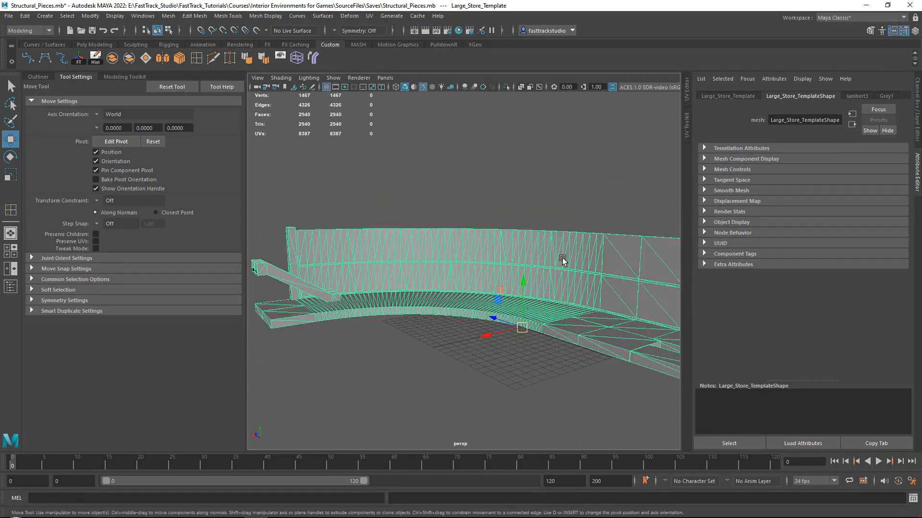
key("Delete")
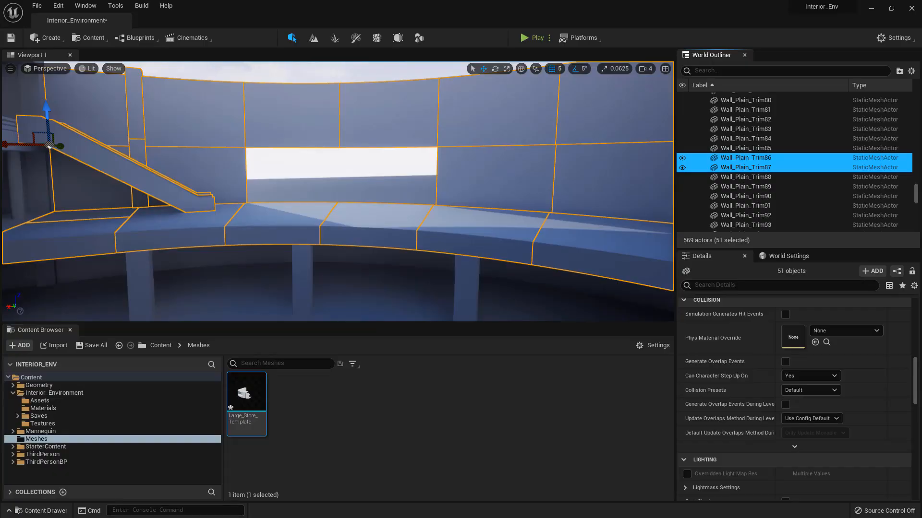
Step: Switch to Unreal Engine and convert the selected actors to a static mesh named 01 in Meshes
right_click(686, 163)
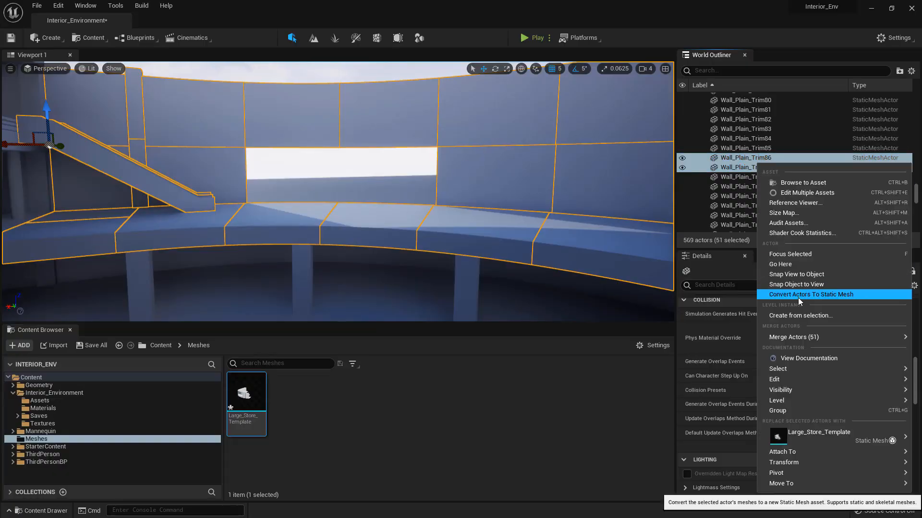
left_click(797, 297)
left_click_drag(440, 340, 408, 336)
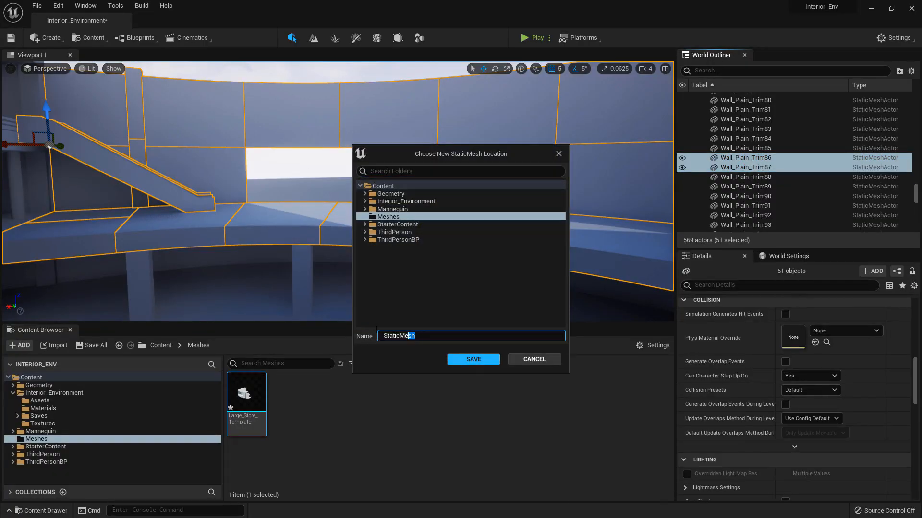
type("01")
left_click(486, 362)
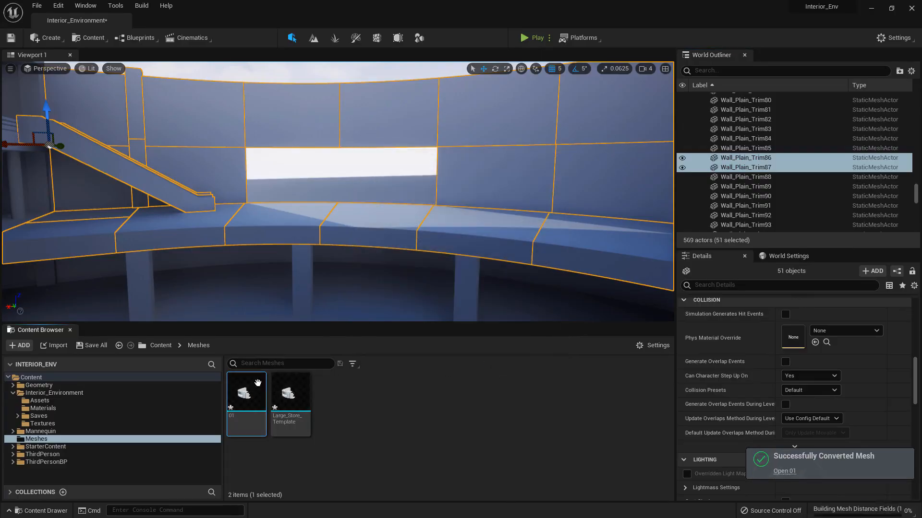
Step: Export the Large_Store_Template asset as FBX to the From_Unreal folder, replacing the existing Large_Store_Template.FBX
right_click(290, 391)
mouse_move(408, 258)
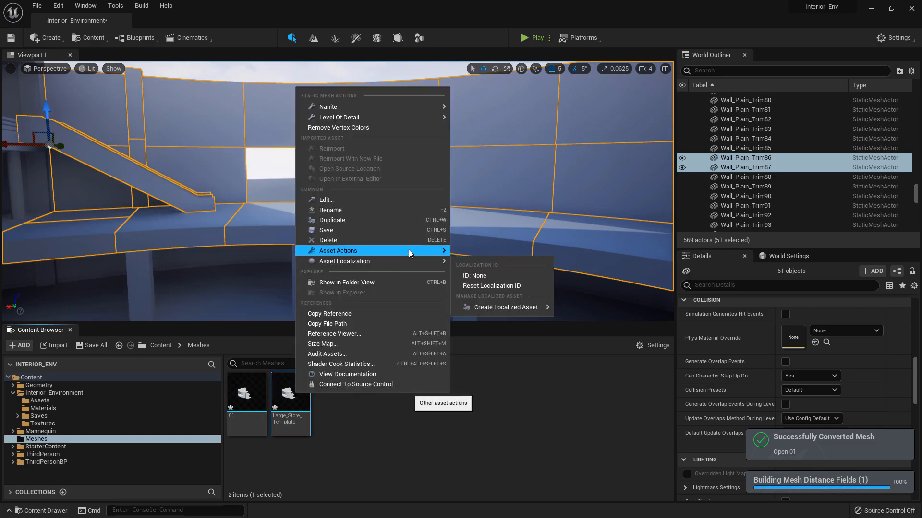
left_click(476, 298)
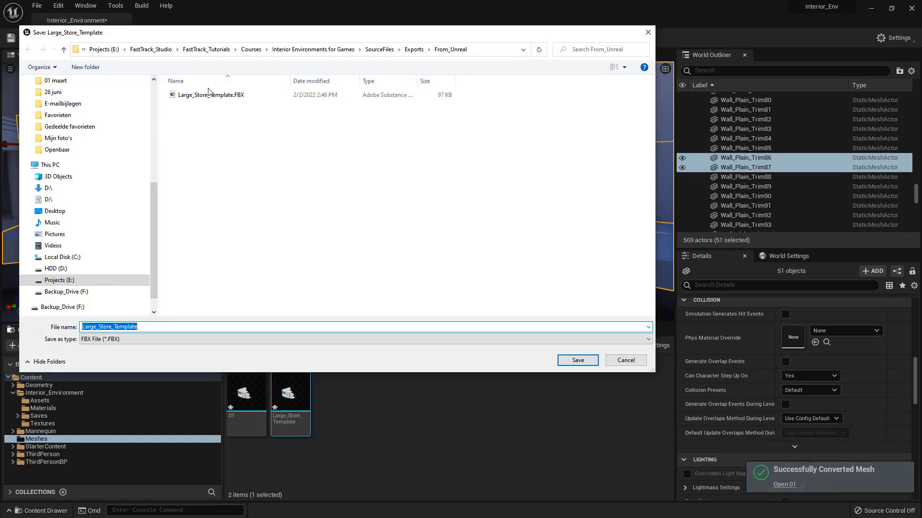
double_click(211, 95)
left_click(478, 267)
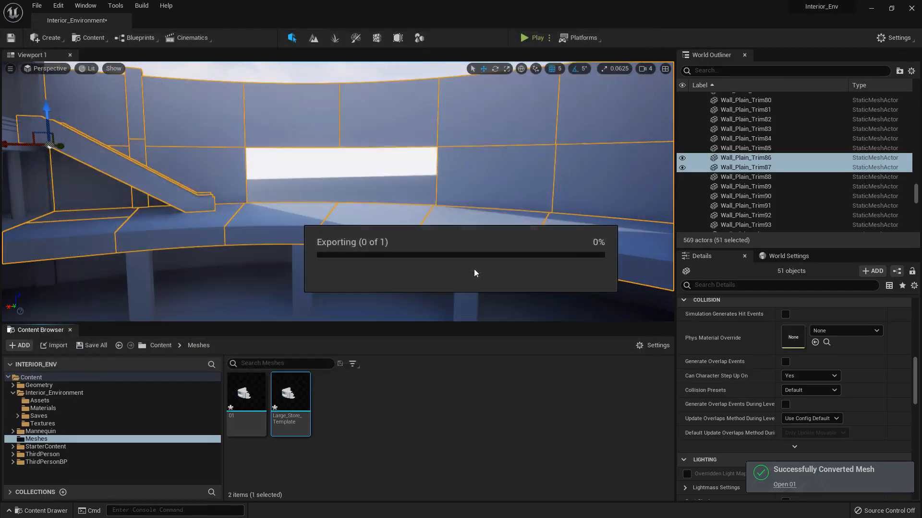
left_click(504, 362)
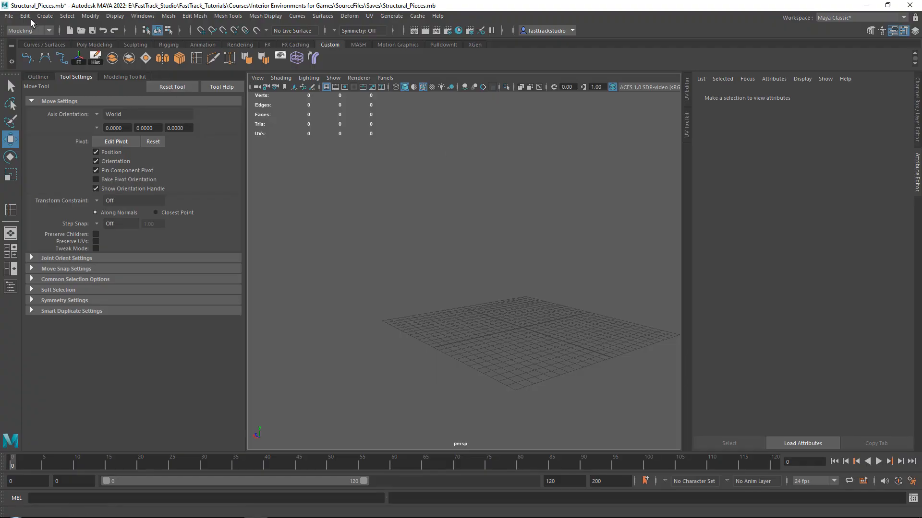
Step: Switch to Maya, import Large_Store_Template.FBX and open the transform channels of the imported mesh
left_click(9, 16)
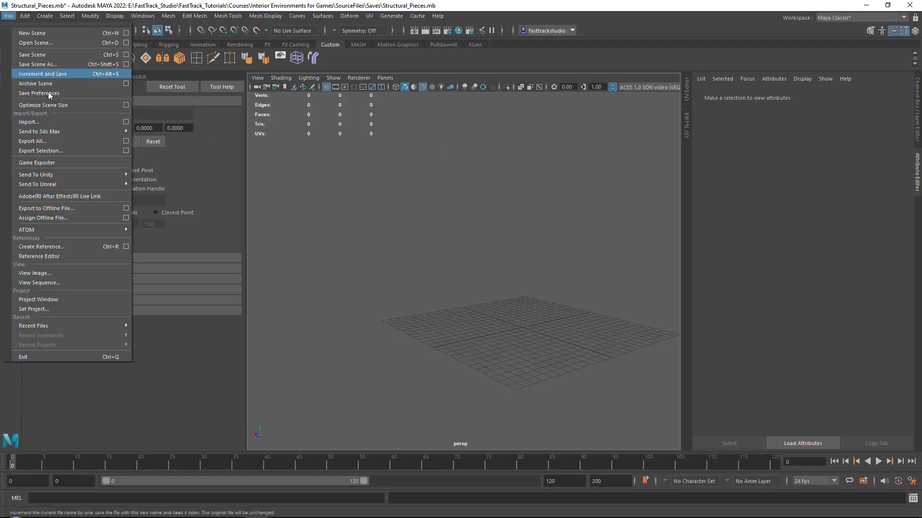
left_click(53, 123)
double_click(298, 156)
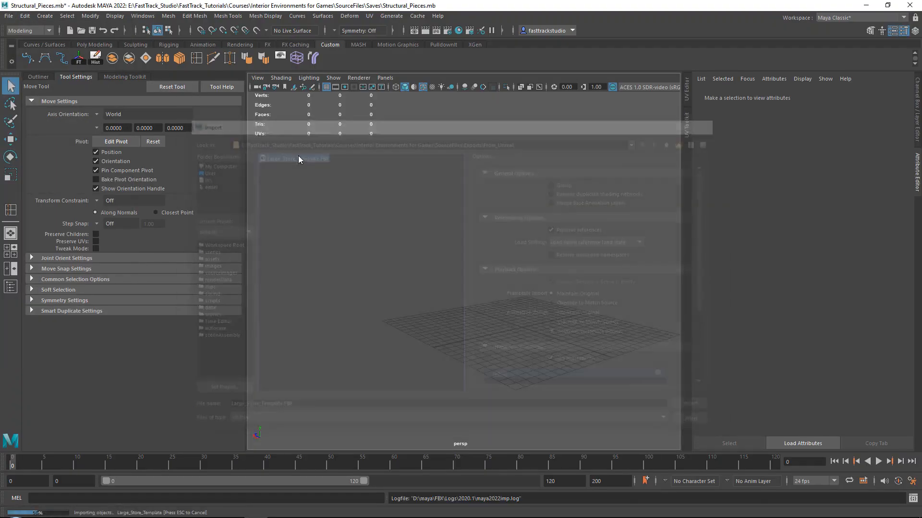
left_click(508, 323)
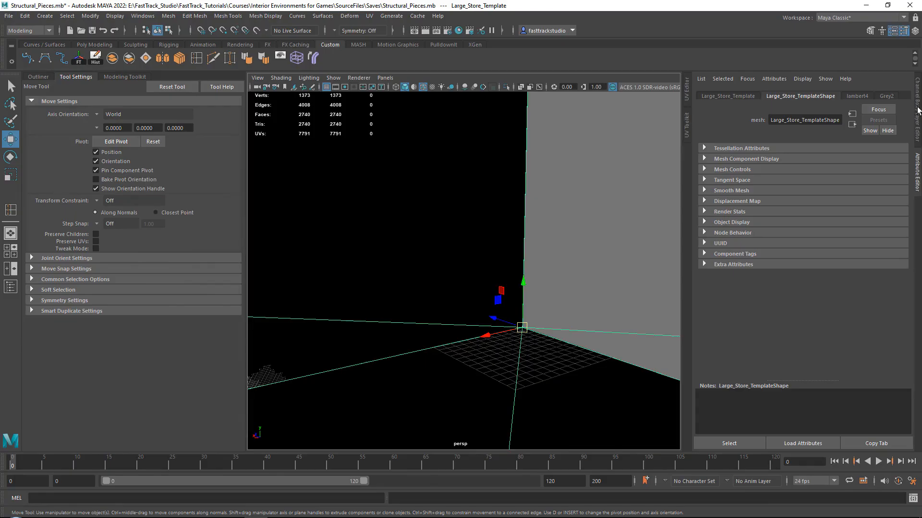
key("f")
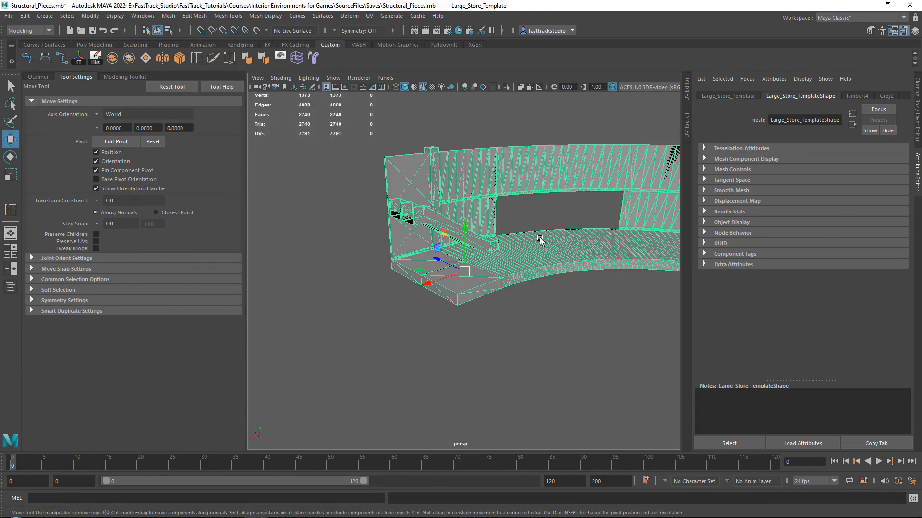
left_click(917, 100)
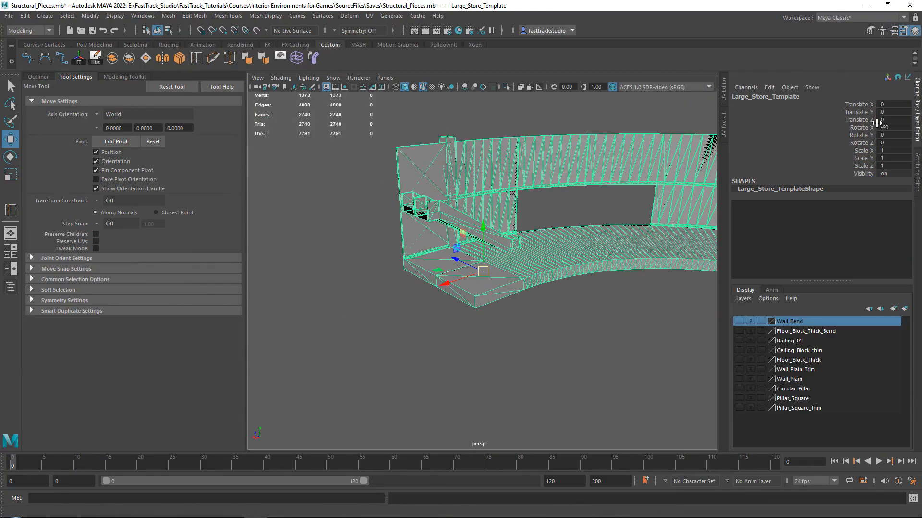
Step: Set the imported Large_Store_Template mesh's scale to 0.01 on X, Y and Z and frame it
left_click(891, 166)
type("0.01")
key("Return")
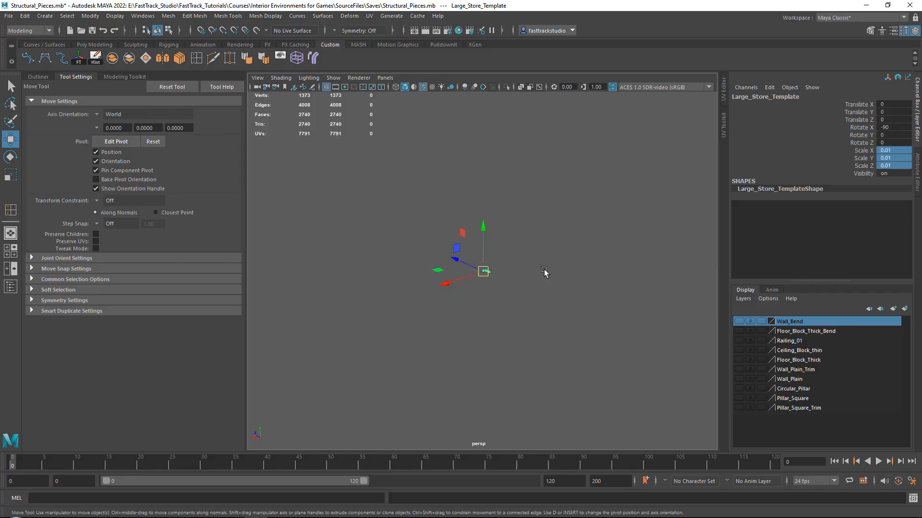
key("f")
scroll(420, 243, "up", 5)
Step: Check the template's curved wall sections by selecting their connected faces, and return to object selection mode
right_click_drag(450, 195, 449, 222)
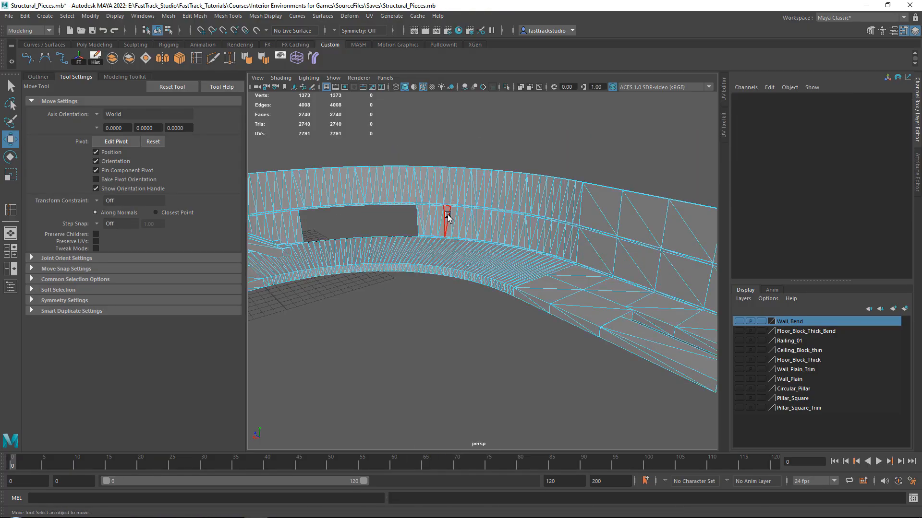
double_click(447, 214)
double_click(581, 211, "shift")
left_click_drag(581, 211, 531, 252, "alt")
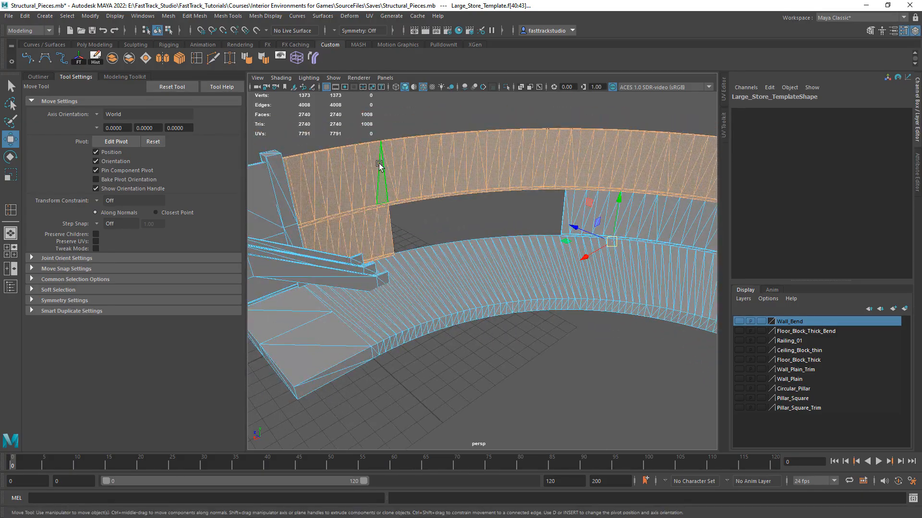
right_click_drag(380, 164, 407, 151)
left_click_drag(401, 181, 469, 247, "alt")
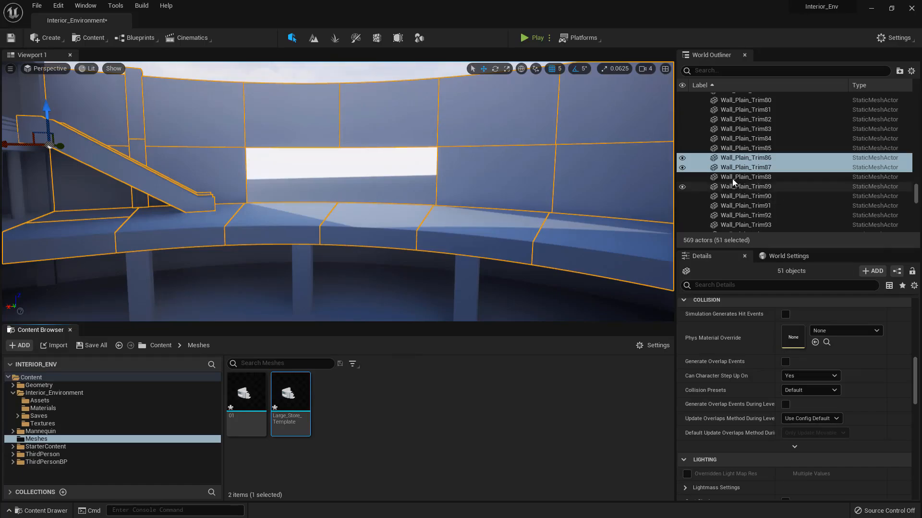
Step: Switch to Unreal Engine and review the Convert Actors To Static Mesh command for the selected store actors
right_click(730, 173)
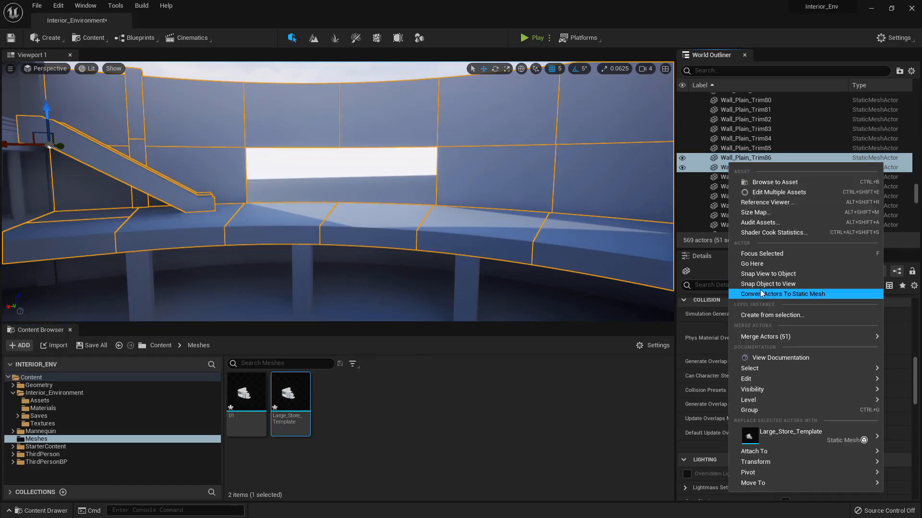
left_click(783, 294)
left_click(469, 359)
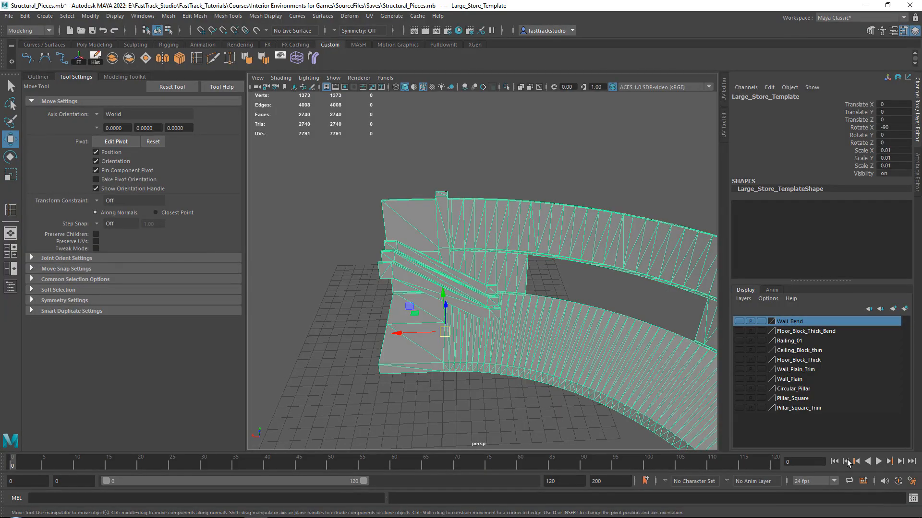
Step: Switch to Maya and examine the whole imported template and the opening in its lower curved wall
left_click_drag(516, 278, 537, 293, "alt")
left_click(368, 211)
scroll(386, 205, "down", 5)
left_click_drag(405, 220, 416, 218, "alt")
middle_click_drag(417, 217, 426, 239, "alt")
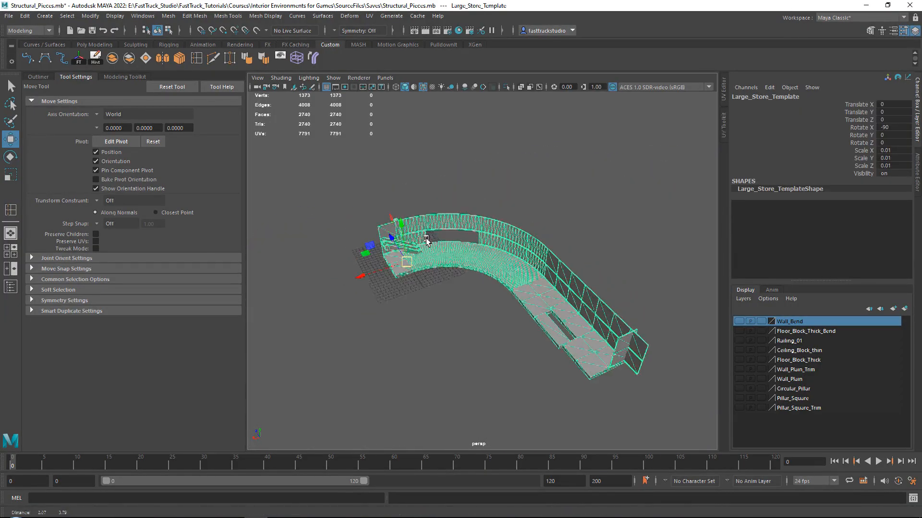
scroll(426, 239, "up", 10)
middle_click_drag(353, 225, 370, 240, "alt")
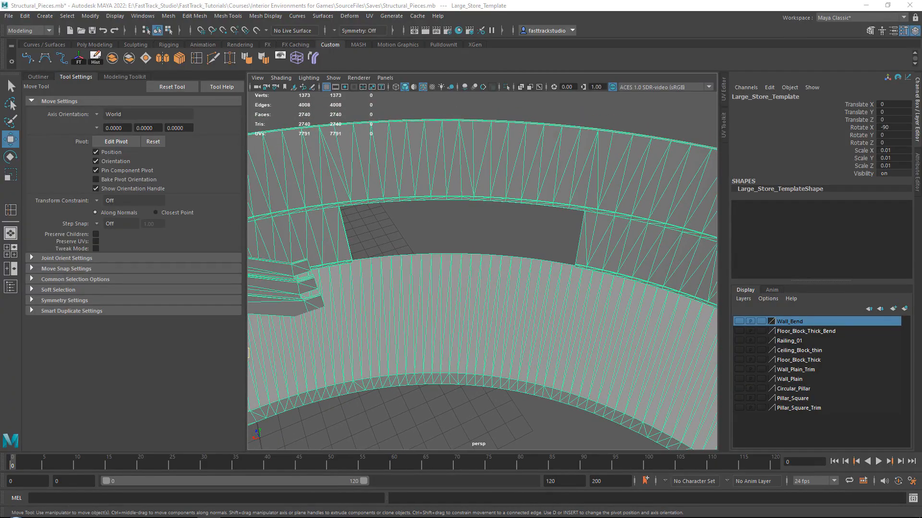
Step: Switch to the reference board and examine the storefront photos, focusing on the amazon 4-star shop entrance
right_click_drag(921, 279, 309, 173)
scroll(312, 206, "down", 10)
middle_click_drag(317, 174, 332, 199)
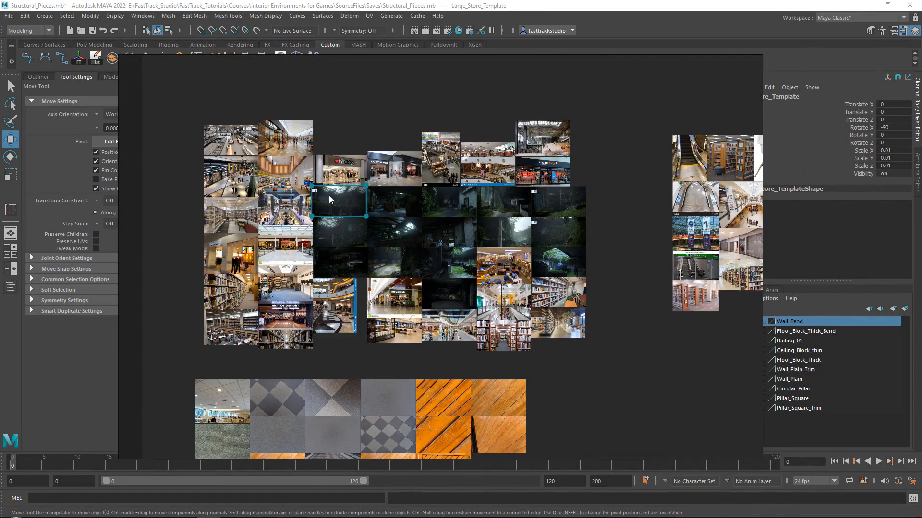
scroll(329, 195, "up", 5)
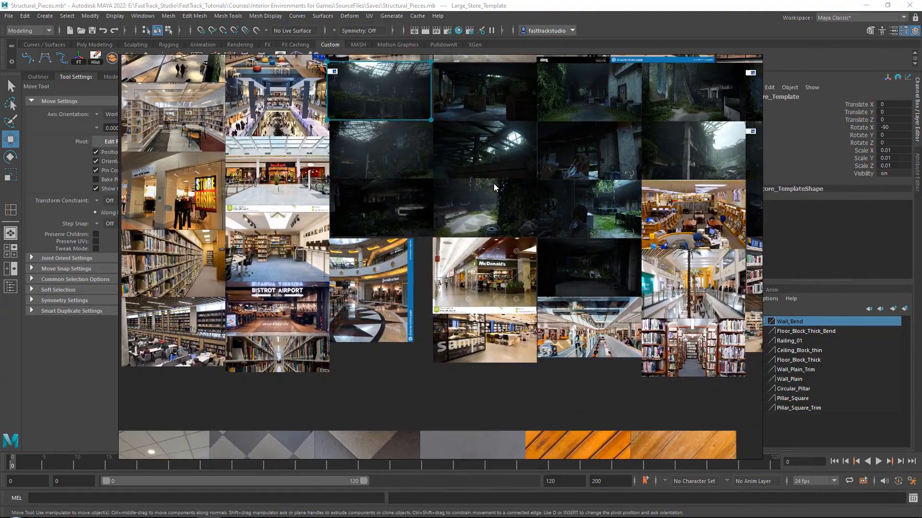
middle_click_drag(493, 183, 343, 178)
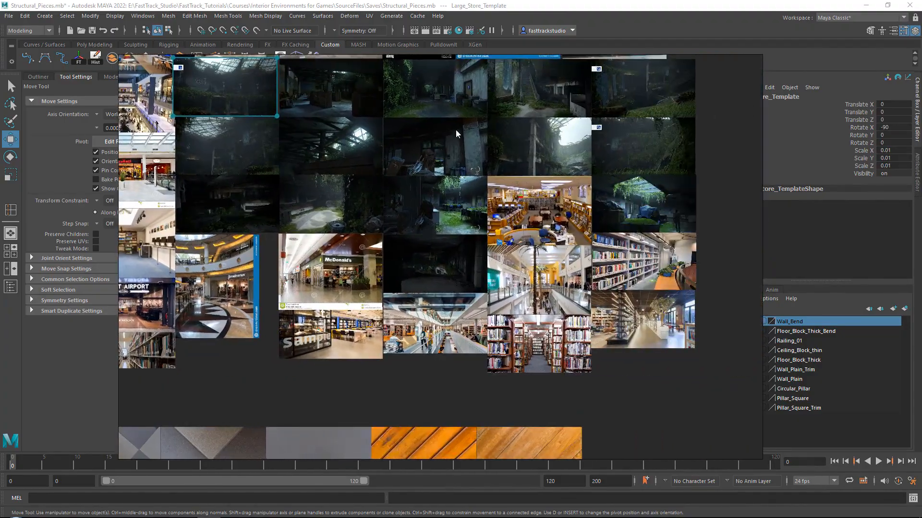
middle_click_drag(434, 98, 352, 273)
scroll(557, 197, "up", 7)
scroll(510, 191, "up", 3)
middle_click_drag(511, 191, 497, 182)
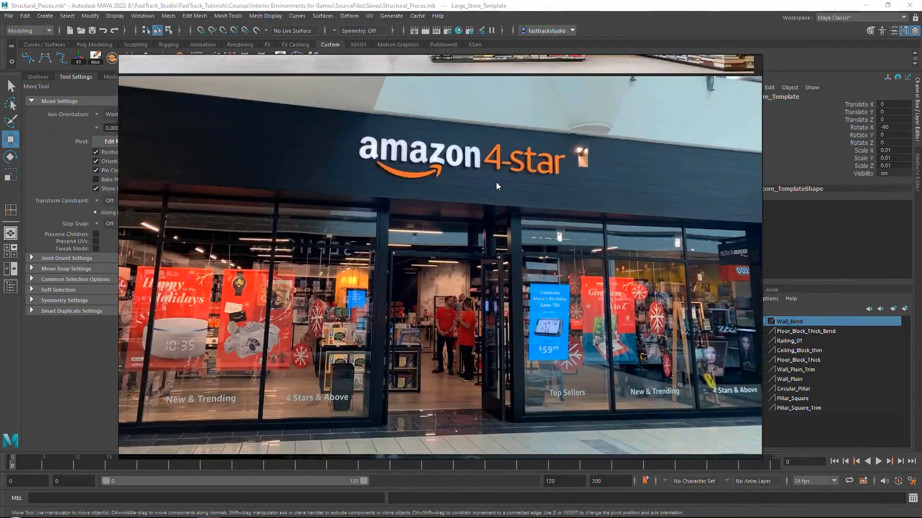
scroll(480, 161, "down", 1)
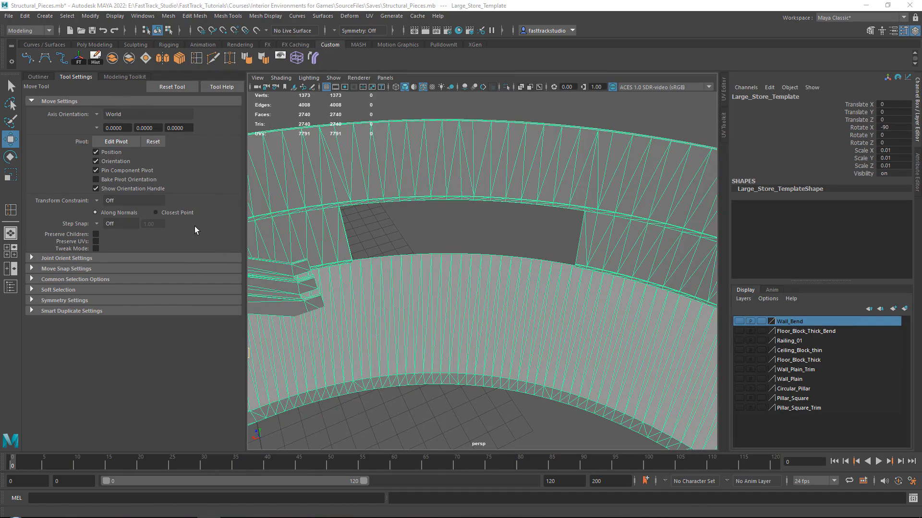
Step: Return to Maya, deselect the template mesh, and check the Pillar_Square layer by showing it and hiding it again
left_click(426, 99)
middle_click_drag(372, 174, 486, 201, "alt")
scroll(477, 216, "down", 2)
scroll(451, 226, "up", 1)
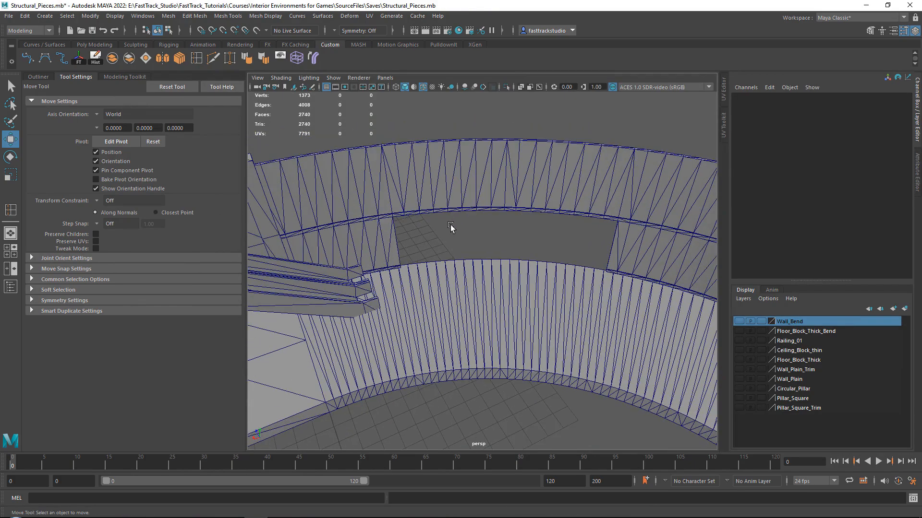
middle_click_drag(451, 225, 475, 204, "alt")
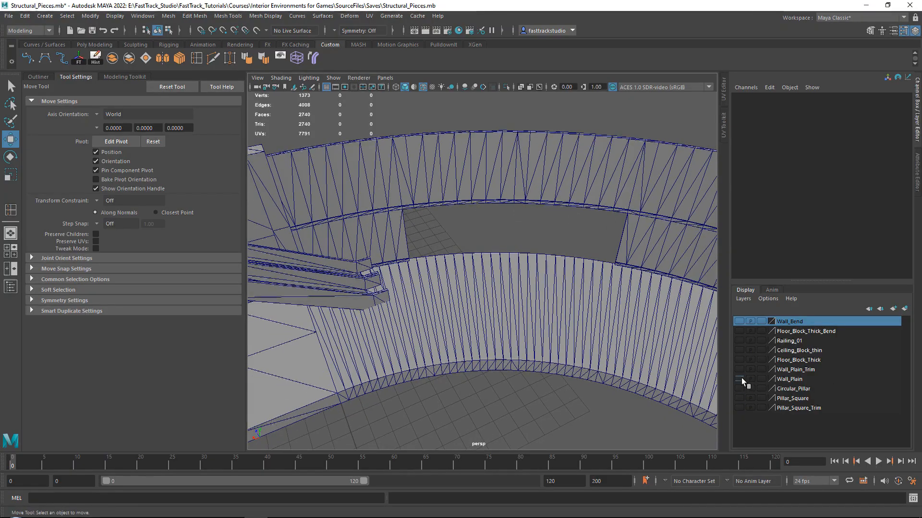
left_click(740, 398)
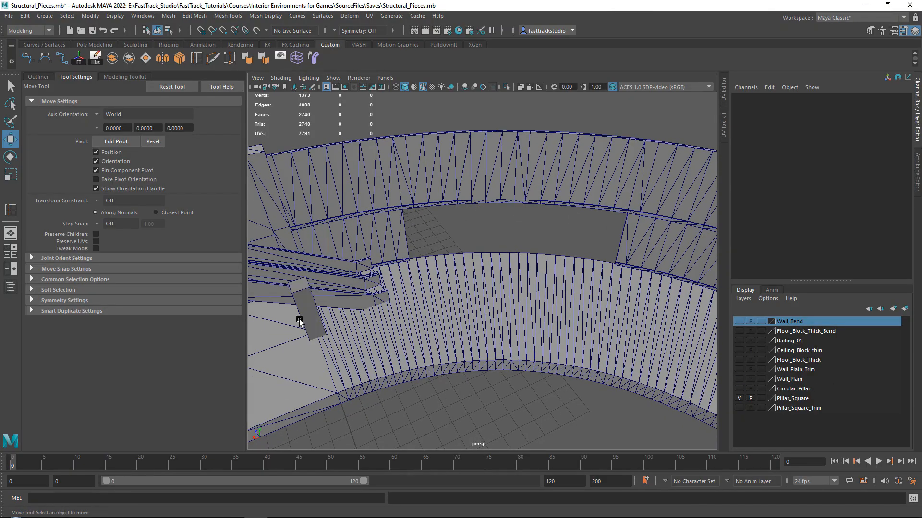
left_click(738, 398)
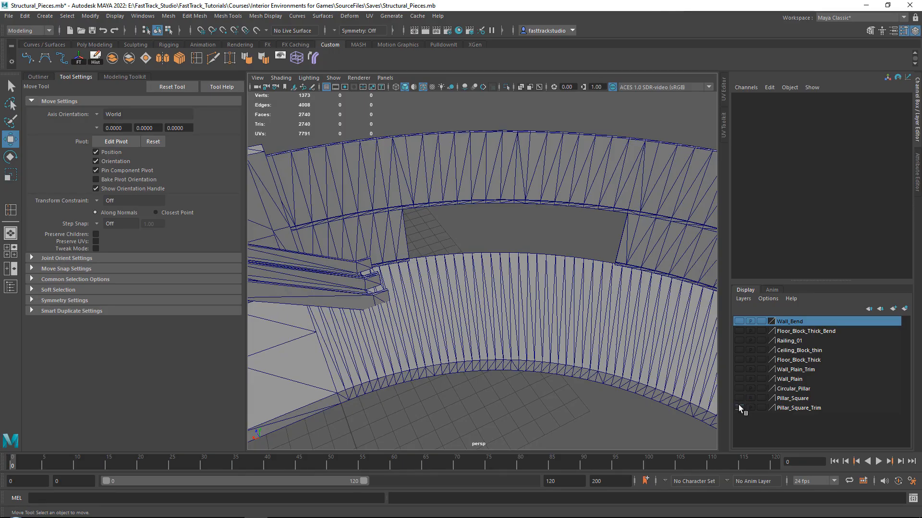
Step: Show the Pillar_Square layer and duplicate its pillar to the wall opening beside the stairs, at about X -7.46, Z 3.64
left_click(739, 399)
middle_click_drag(520, 359, 587, 366, "alt")
left_click(381, 326)
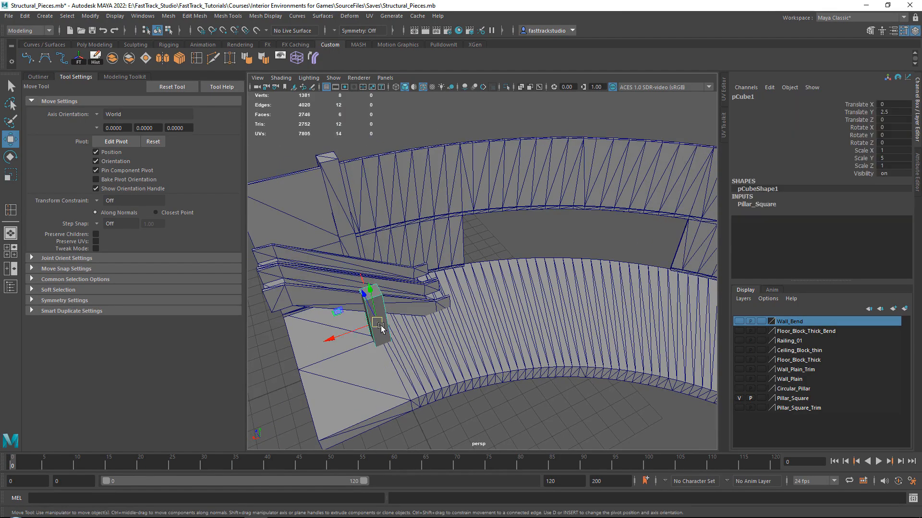
left_click_drag(335, 313, 414, 247, "shift")
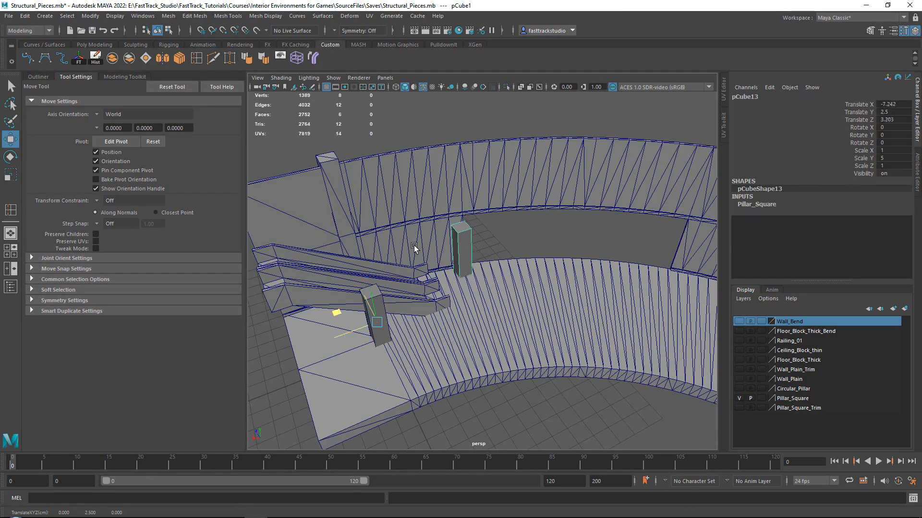
Step: Create a display layer containing the copied pillar and name it Unique_Store_01
left_click(904, 310)
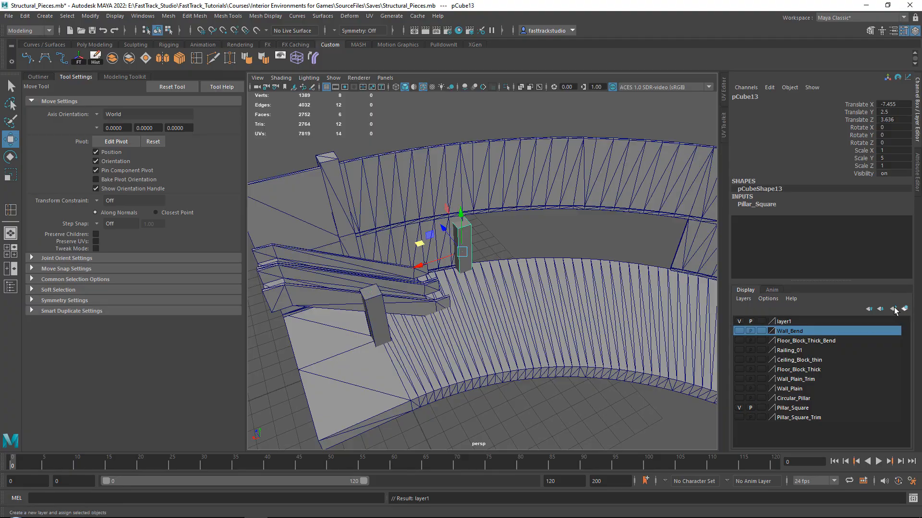
double_click(784, 321)
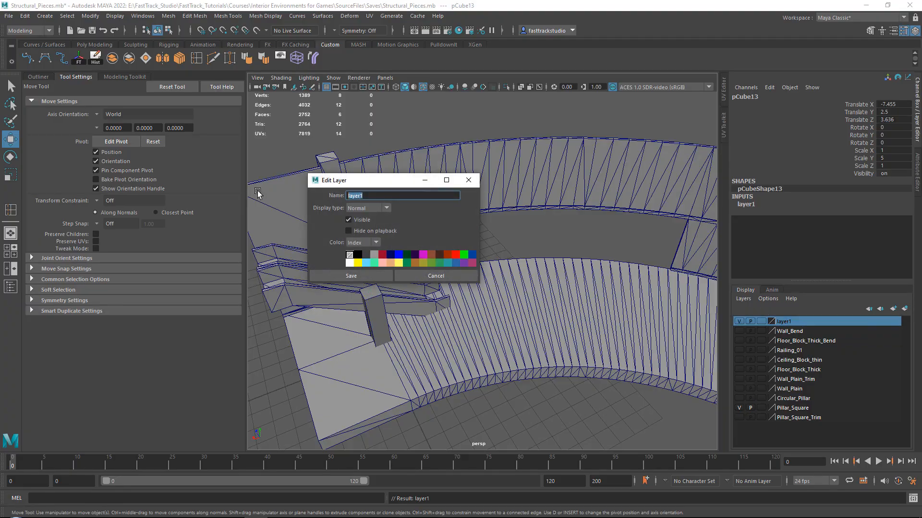
type("Unique_Store_01")
left_click(370, 275)
Step: Raise the copied pillar so it stands on the curved floor, at about Translate Y 3.49
left_click_drag(472, 280, 609, 283, "alt")
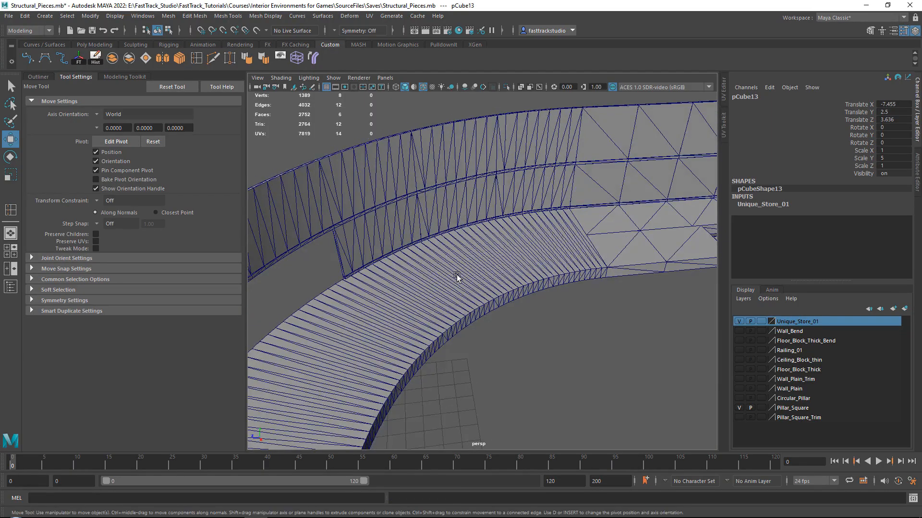
middle_click_drag(456, 275, 591, 197, "alt")
mouse_move(591, 197)
left_mouse_down("alt")
mouse_move(379, 291)
mouse_move(513, 227)
mouse_move(537, 192)
left_mouse_up("alt")
left_click_drag(475, 268, 519, 173, "alt")
mouse_move(480, 269)
left_mouse_down("alt")
mouse_move(527, 208)
mouse_move(536, 172)
left_mouse_up("alt")
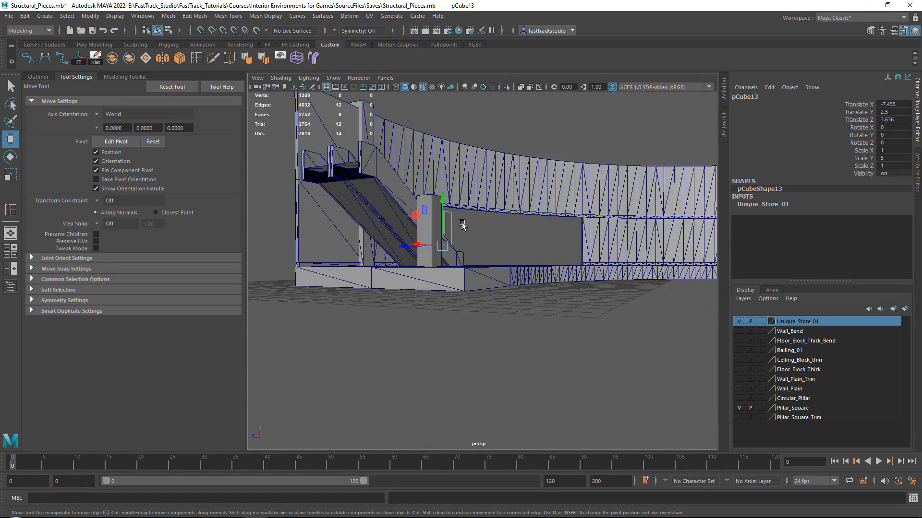
left_click_drag(462, 225, 494, 290, "alt")
key("f")
left_click_drag(530, 259, 467, 286, "alt")
scroll(467, 286, "down", 3)
middle_click_drag(500, 232, 474, 257, "alt")
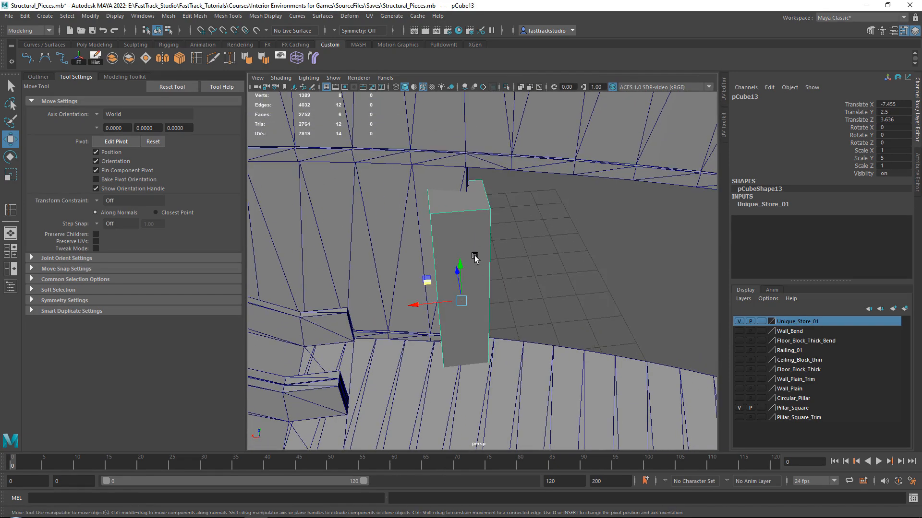
scroll(466, 262, "up", 3)
left_click_drag(465, 262, 422, 239, "alt")
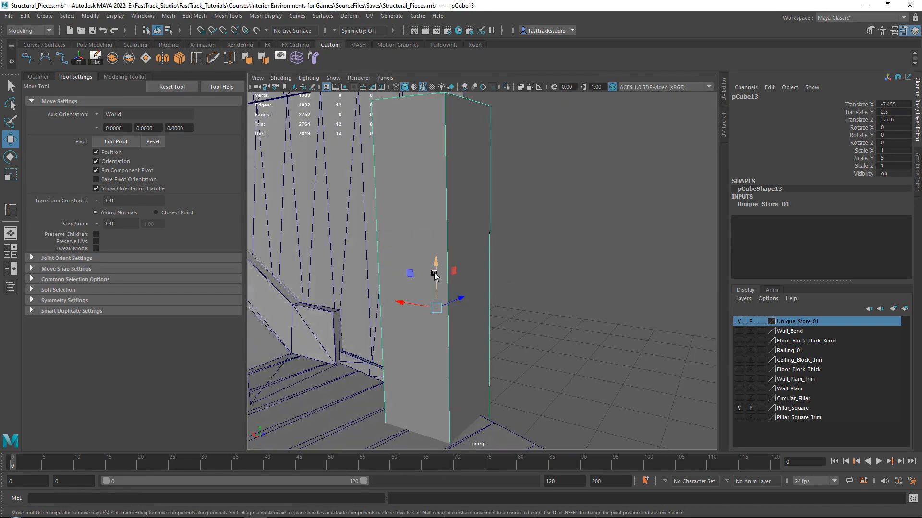
left_click_drag(435, 273, 437, 241)
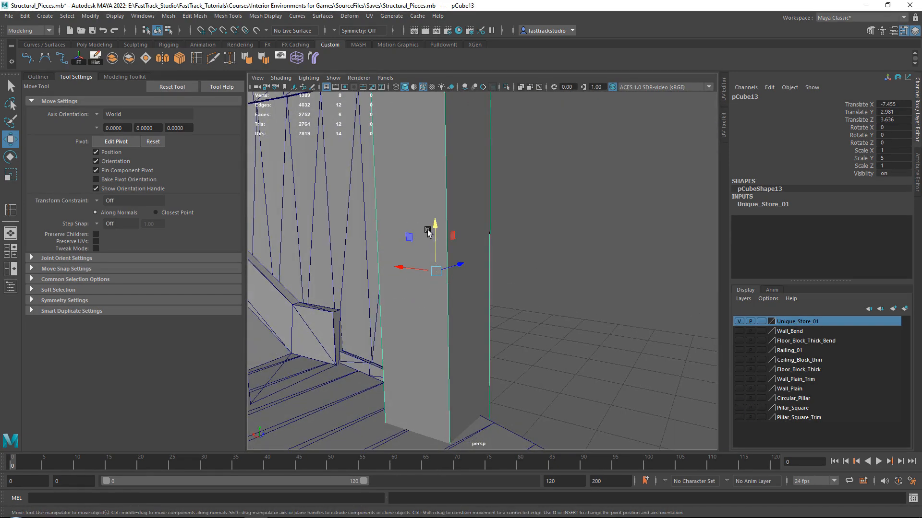
left_click_drag(435, 236, 510, 232)
Step: Rotate the pillar about its vertical axis to about -15.8 degrees to follow the wall's curve
scroll(433, 192, "down", 5)
key("e")
left_click_drag(483, 323, 468, 308)
key("w")
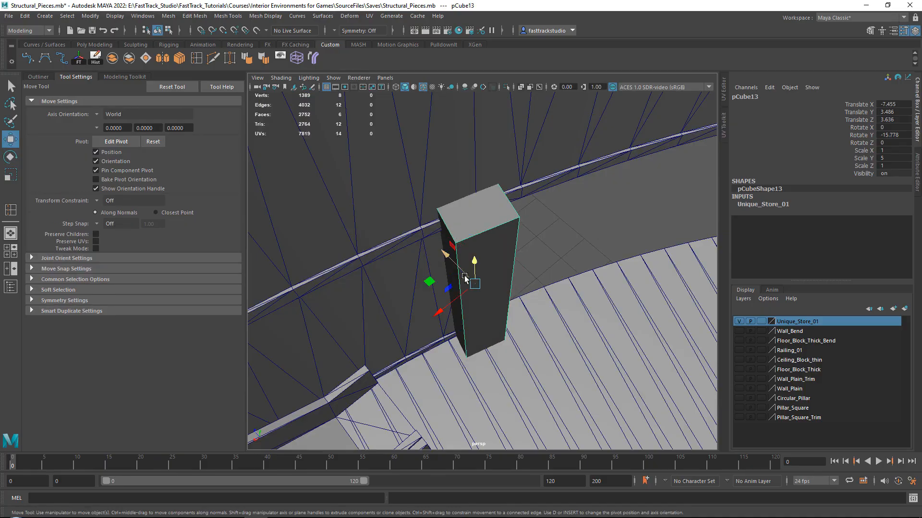
Step: Set the pillar's Scale X and Scale Z to 0.8
left_click(891, 149)
type("0.8")
key("Return")
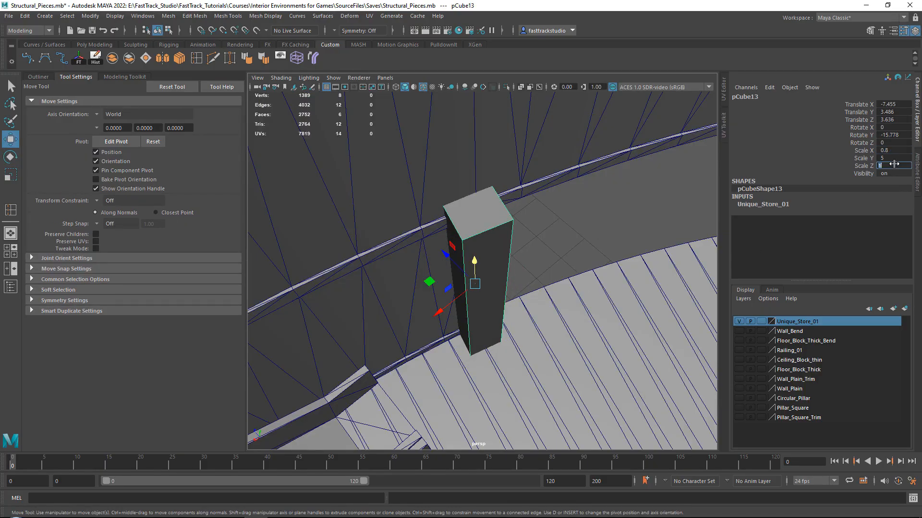
key("Return")
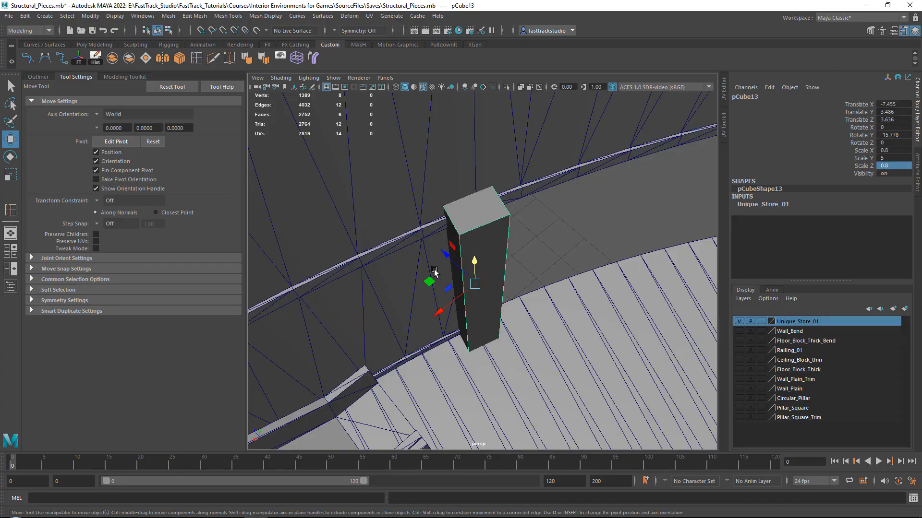
Step: Move the slimmer pillar horizontally into the wall at the opening's edge, at about X -7.77, Z 3.84
left_click_drag(428, 282, 425, 265)
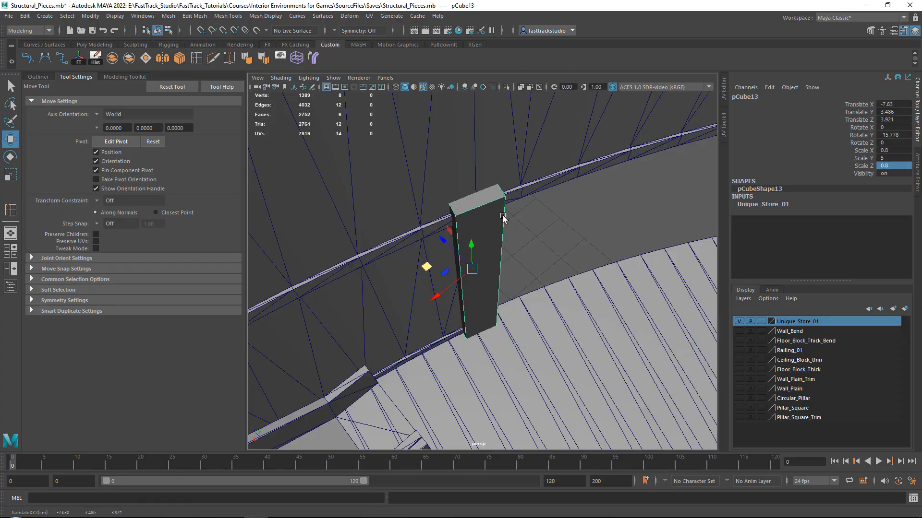
left_click_drag(503, 217, 454, 172, "alt")
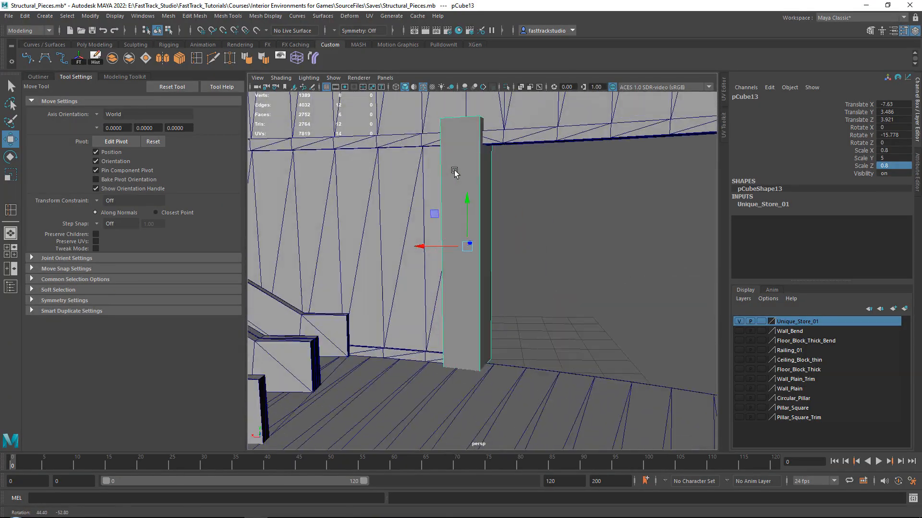
middle_click_drag(454, 172, 454, 225, "alt")
left_click_drag(455, 226, 526, 240, "alt")
left_click_drag(427, 304, 445, 320)
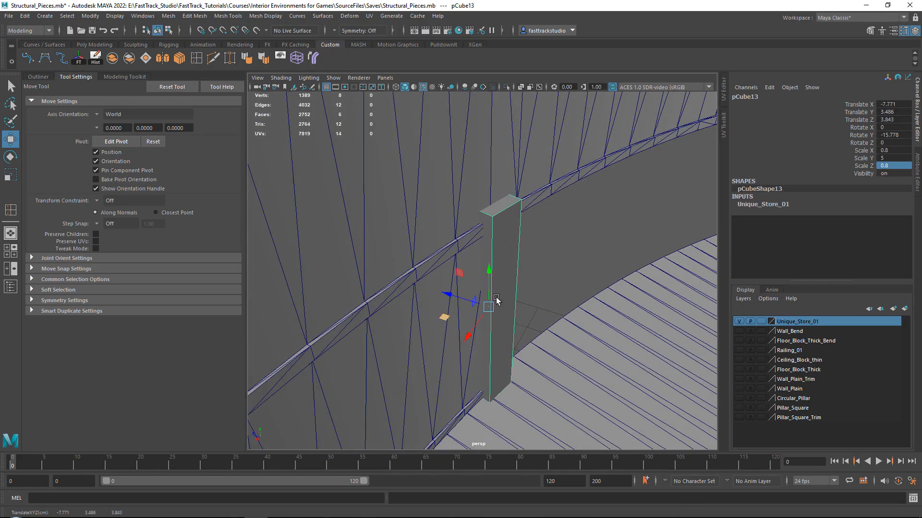
Step: Fine-tune the pillar's Rotate Y to about -17.6 degrees to align it with the opening's edge
mouse_move(494, 298)
left_mouse_down("alt")
mouse_move(445, 272)
mouse_move(504, 308)
left_mouse_up("alt")
key("e")
left_click_drag(487, 342, 464, 278)
key("w")
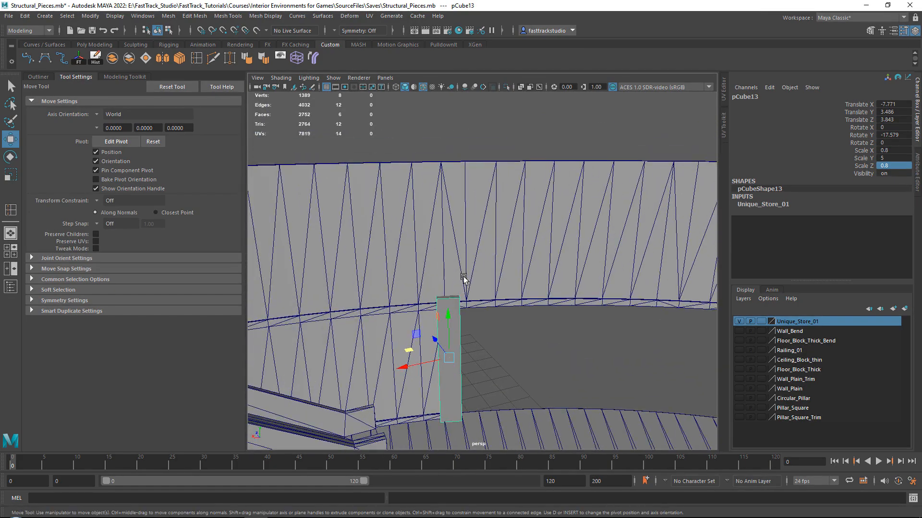
Step: Raise the pillar's four top vertices to just above the upper wall's top edge, and return to object selection
mouse_move(511, 249)
right_mouse_down()
mouse_move(484, 244)
mouse_move(509, 236)
right_mouse_up()
left_click(442, 331)
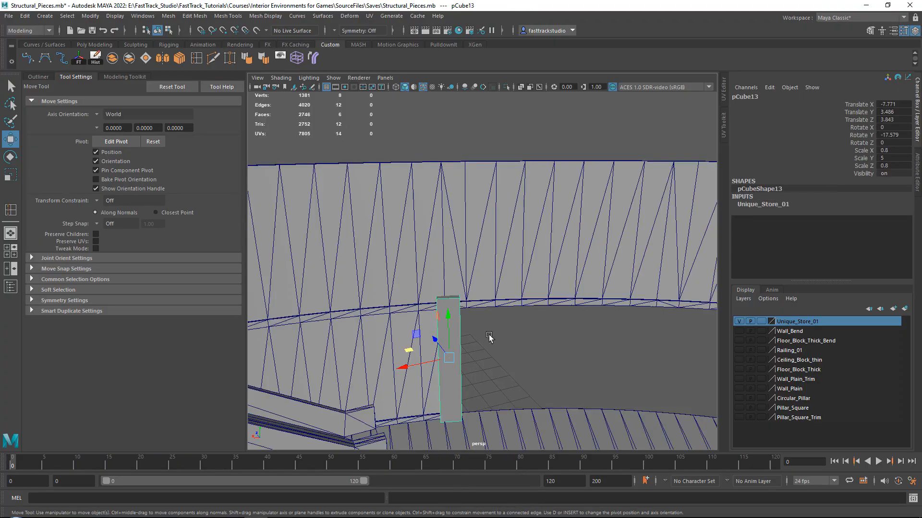
right_click_drag(543, 324, 505, 245)
left_click_drag(382, 257, 514, 334)
left_click_drag(444, 259, 487, 133)
scroll(444, 144, "up", 5)
middle_click_drag(438, 150, 444, 180, "alt")
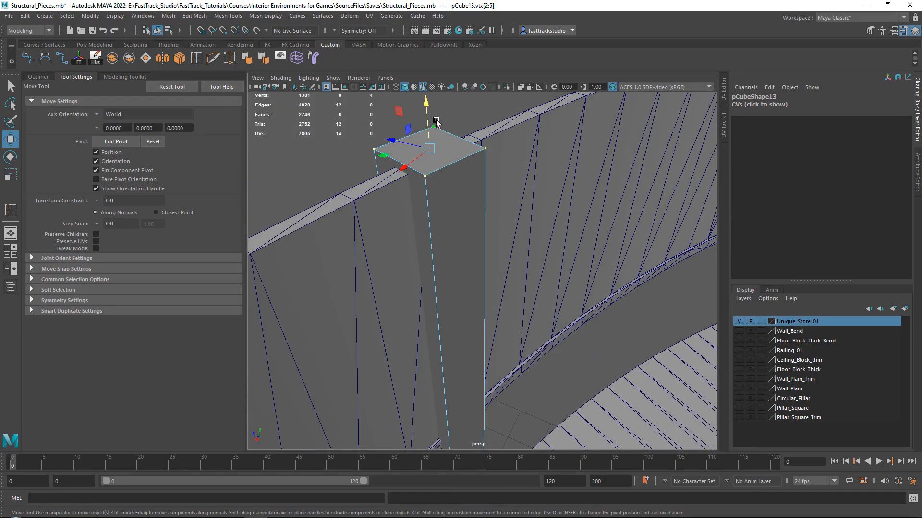
left_click_drag(428, 114, 431, 126)
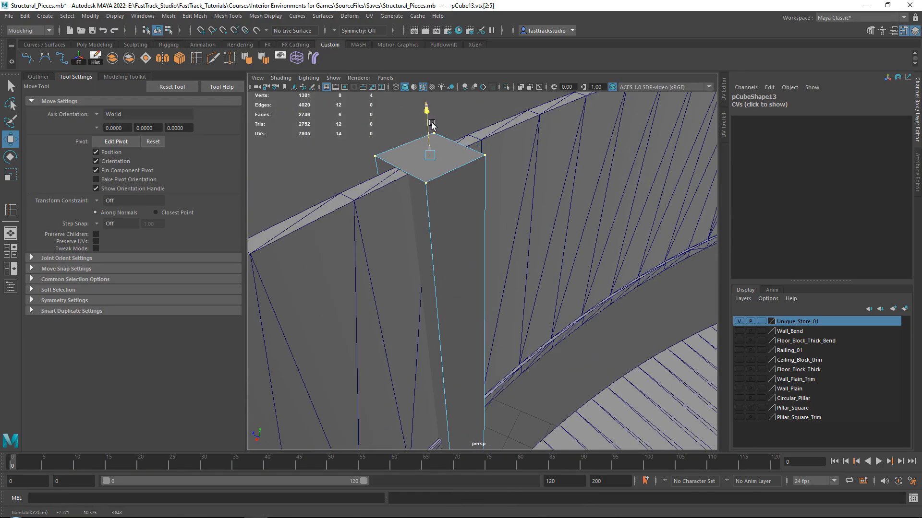
right_click_drag(370, 150, 416, 137)
Step: Duplicate the tall pillar to the opening's far end and rotate the copy to about -44.1 degrees in Y
scroll(429, 184, "down", 6)
mouse_move(529, 299)
left_mouse_down("alt")
mouse_move(399, 301)
mouse_move(341, 287)
mouse_move(507, 284)
left_mouse_up("alt")
key("f")
scroll(491, 294, "down", 2)
key("e")
left_click_drag(487, 332, 465, 338)
key("w")
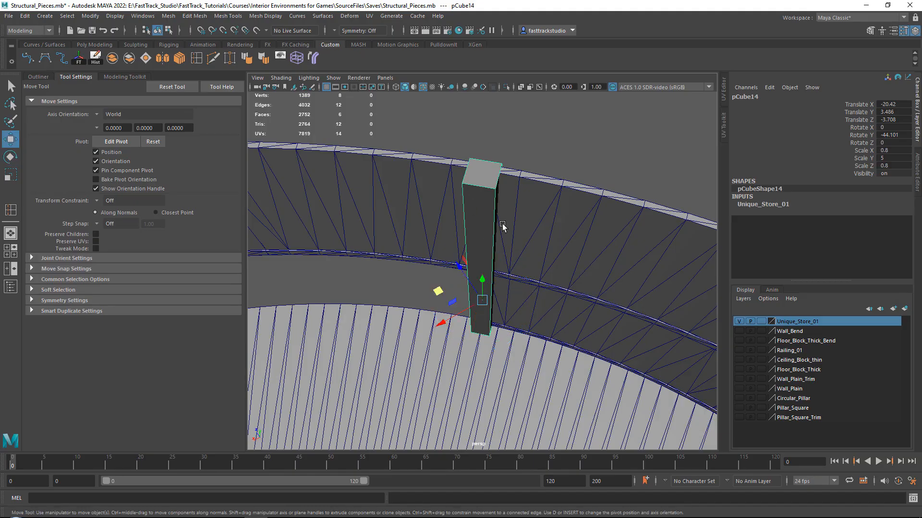
Step: Adjust the second pillar's horizontal position to about X -20.67, Z -3.52 so it covers the opening's far edge
left_click_drag(502, 226, 404, 216, "alt")
scroll(366, 235, "up", 5)
left_click_drag(330, 255, 455, 211, "alt")
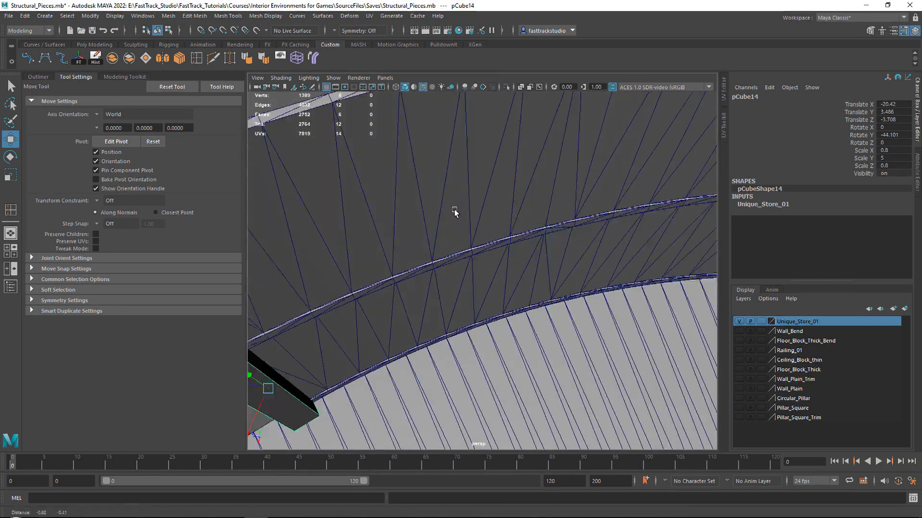
middle_click_drag(316, 307, 473, 267, "alt")
left_click_drag(473, 267, 487, 220, "alt")
scroll(487, 220, "down", 10)
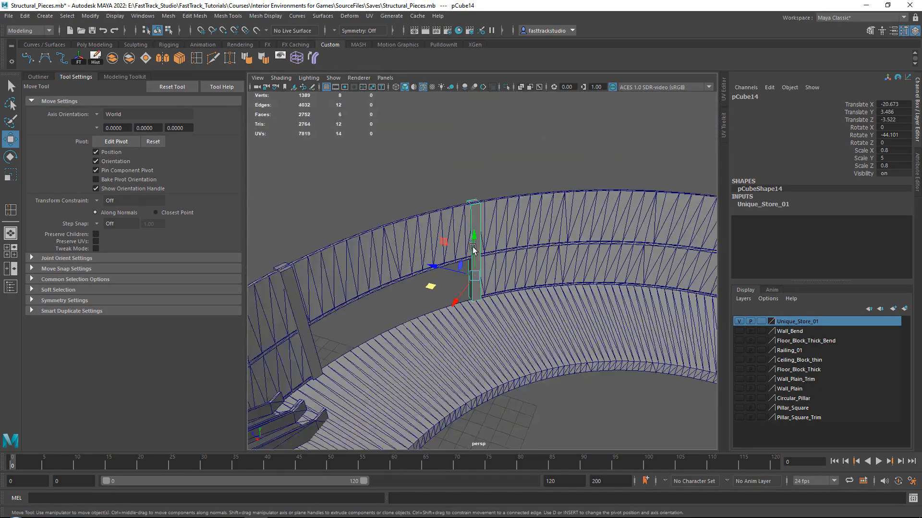
Step: Examine how the two pillars frame the opening in the curved wall from several angles
middle_click_drag(536, 241, 479, 256, "alt")
left_click_drag(479, 255, 432, 219, "alt")
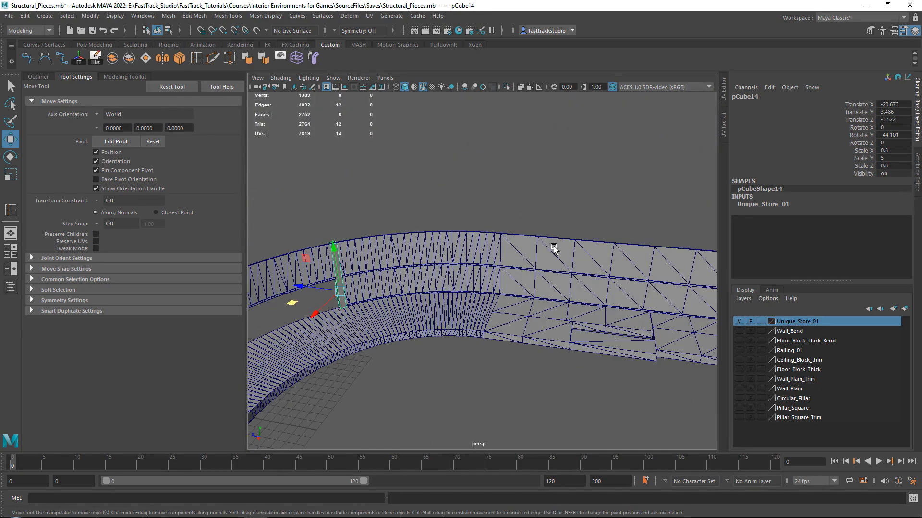
key("f")
left_click_drag(370, 222, 431, 255, "alt")
scroll(446, 261, "up", 2)
middle_click_drag(482, 282, 489, 151, "alt")
scroll(483, 192, "down", 5)
middle_click_drag(392, 179, 479, 198, "alt")
left_click_drag(480, 199, 454, 209, "alt")
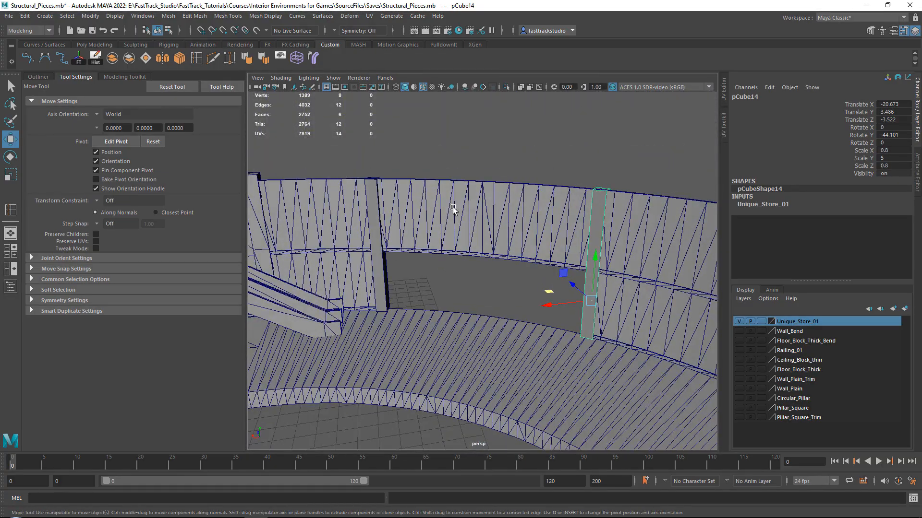
scroll(427, 230, "up", 2)
left_click_drag(440, 244, 425, 225, "alt")
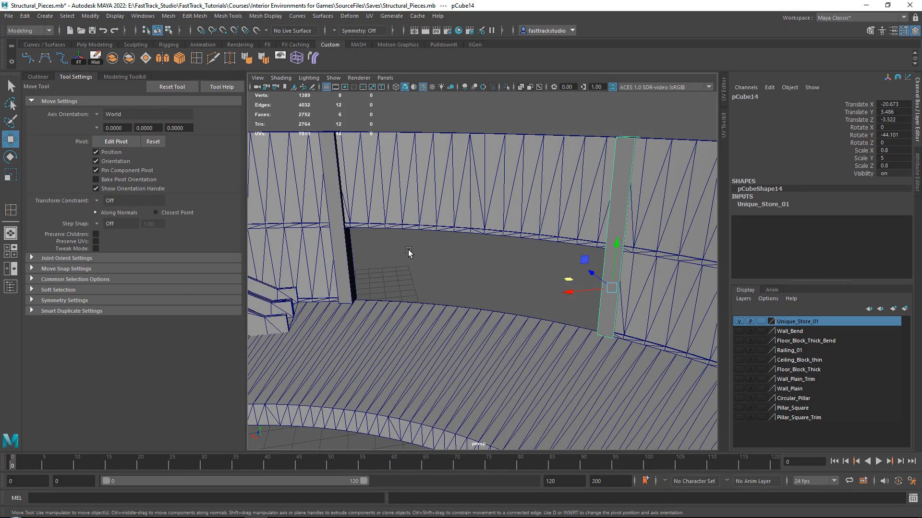
Step: Select both pillars and lower them together to about Translate Y 3.42
left_click_drag(408, 250, 321, 264, "alt")
left_click(311, 265)
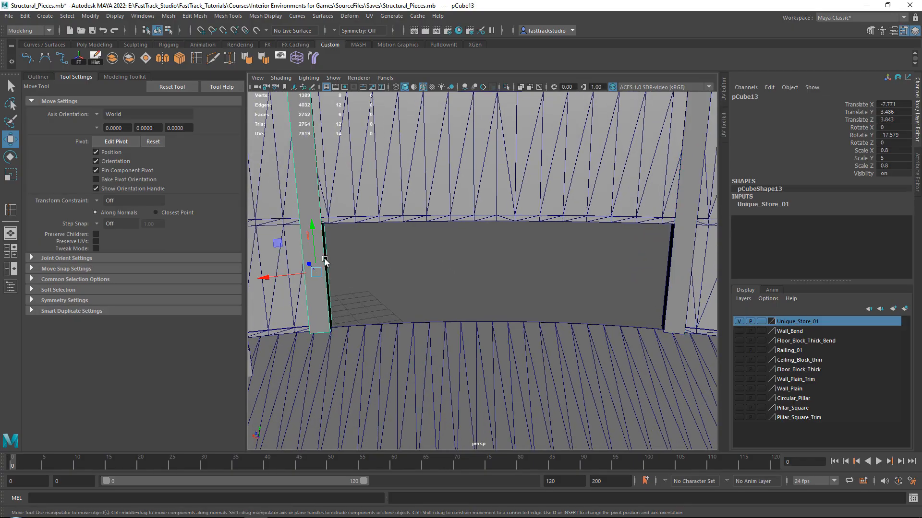
left_click_drag(353, 238, 409, 242, "alt")
left_click(692, 269, "shift")
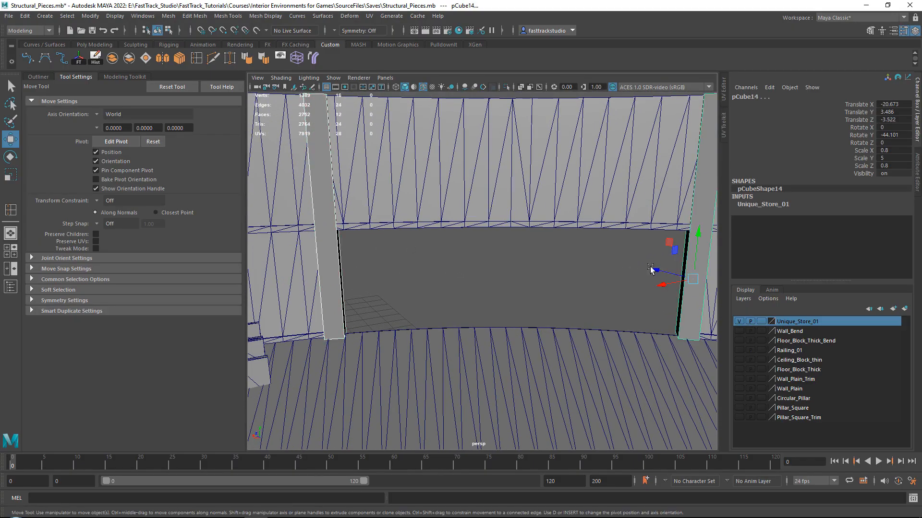
left_click_drag(692, 269, 672, 238, "alt")
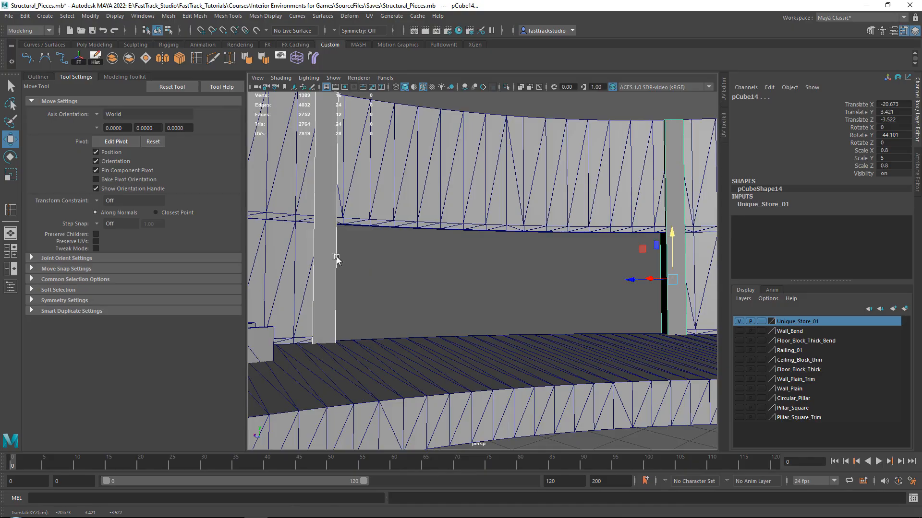
Step: Duplicate the pillar beside the stairs into the opening, placing the copy at about X -9.02, Z 2.98
left_click(309, 255)
left_click(339, 247)
left_click(326, 247)
left_click_drag(327, 248, 428, 257, "alt")
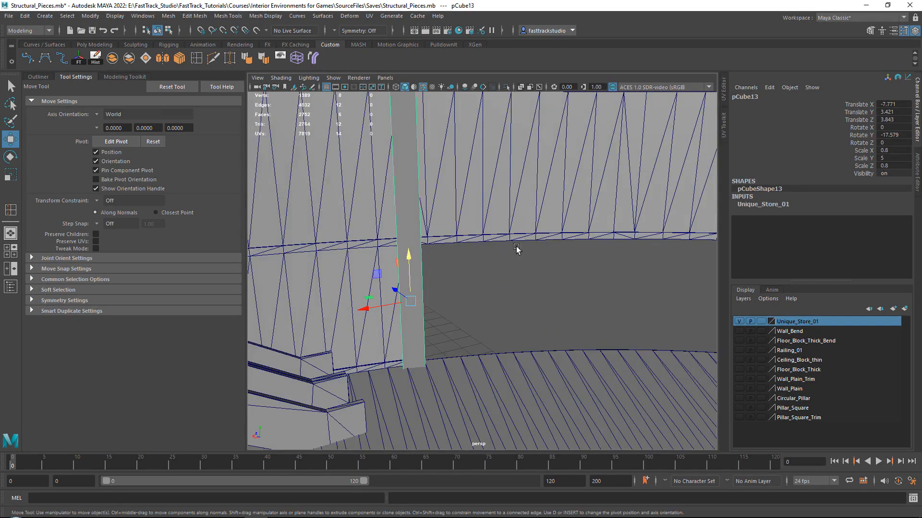
left_click_drag(467, 196, 372, 274, "alt")
left_click_drag(333, 310, 371, 307, "shift")
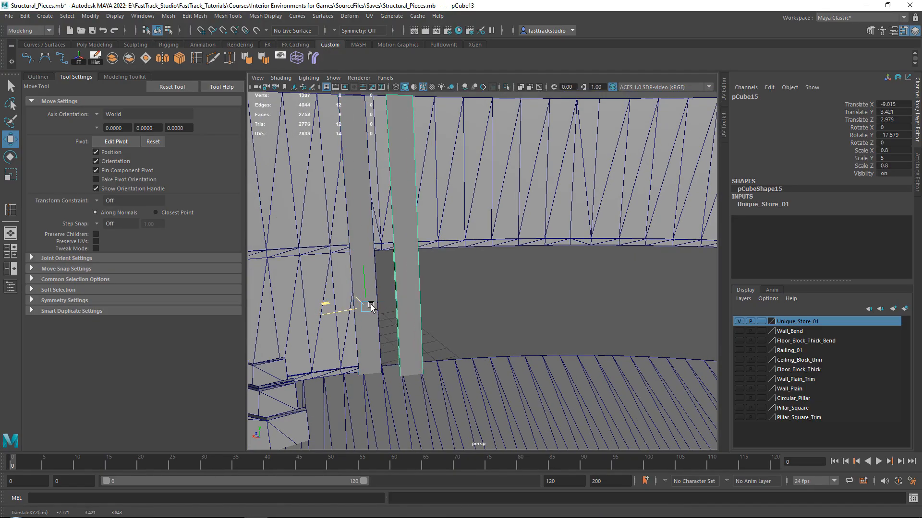
left_click_drag(472, 245, 486, 253, "alt")
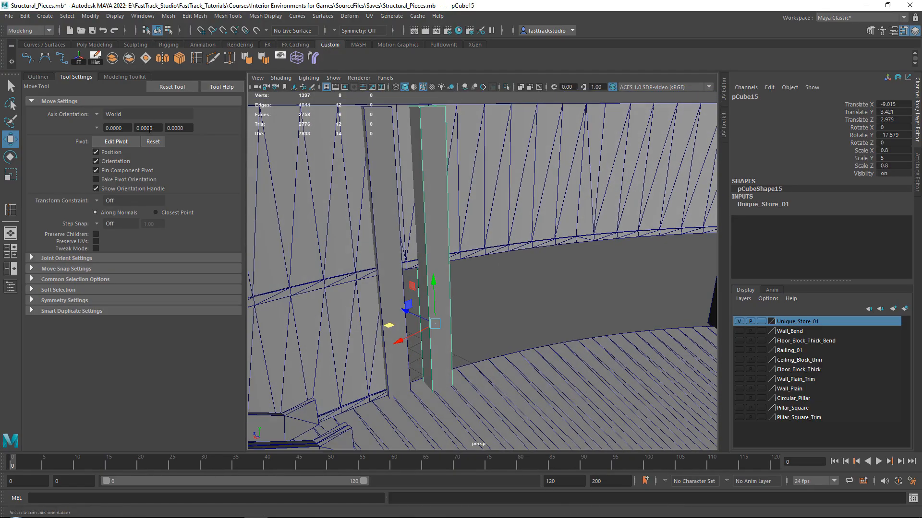
Step: Set the axis orientation to Object and rotate the new pillar copy to lie horizontally, with Rotate Z 90
left_click(96, 114)
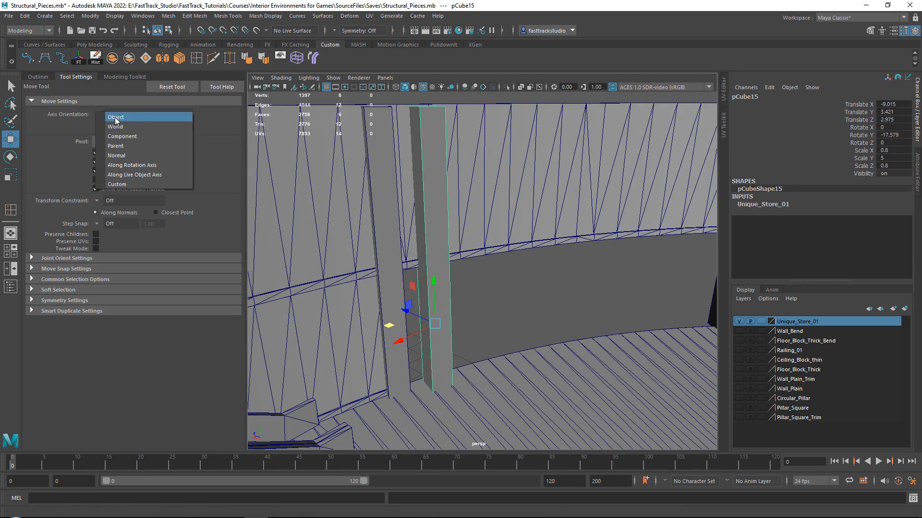
left_click(115, 119)
key("e")
left_click_drag(504, 286, 464, 267, "alt")
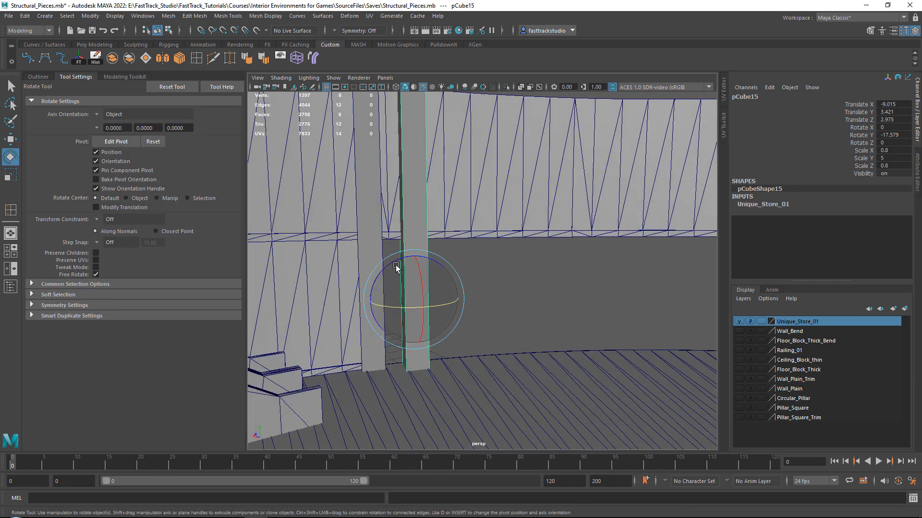
left_click_drag(402, 264, 415, 304)
Step: Fit the horizontal beam against the curved wall at about Translate X -10.50, Z 2.94, with Rotate X about -18.07
key("w")
scroll(376, 309, "up", 3)
left_click_drag(380, 336, 447, 375)
key("e")
key("w")
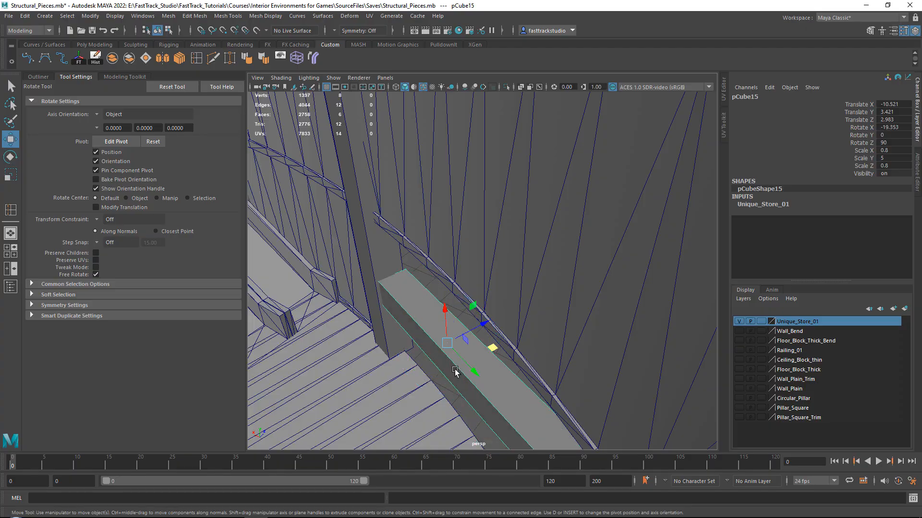
left_click_drag(486, 349, 487, 352)
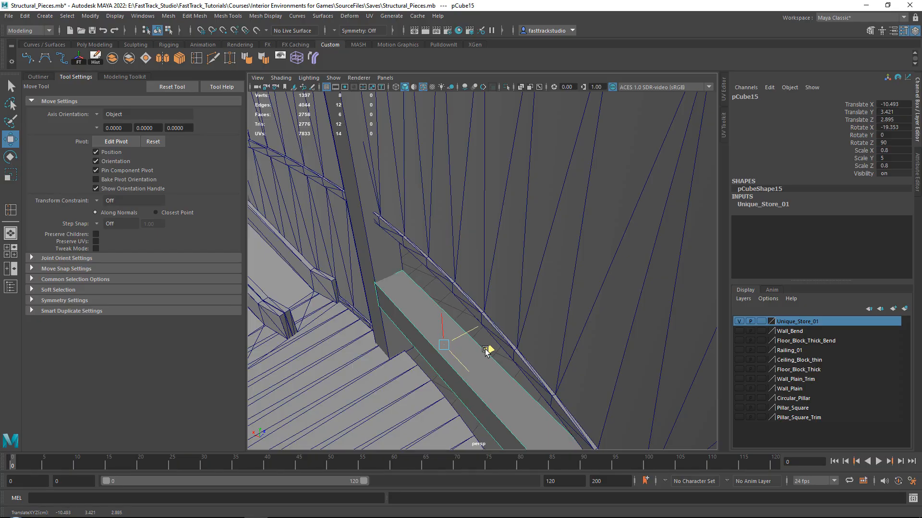
key("e")
left_click_drag(460, 378, 491, 349)
key("w")
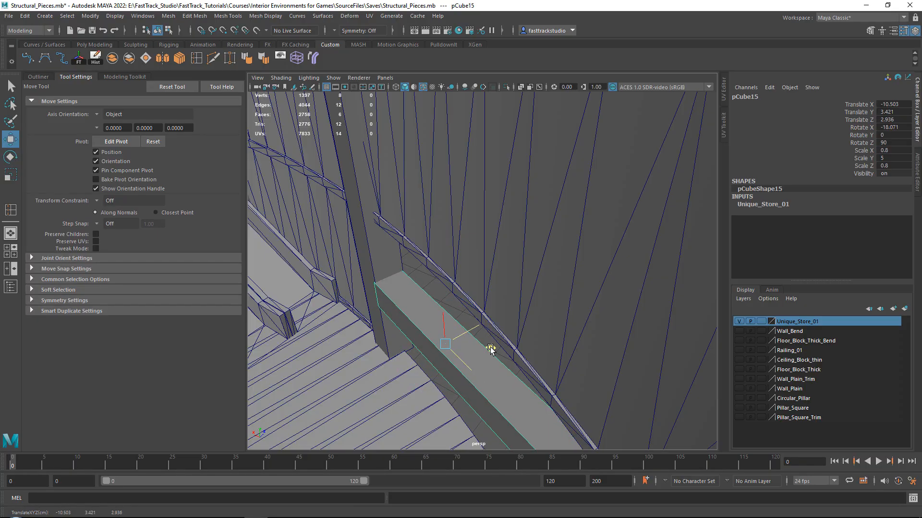
Step: Raise the beam to about Translate Y 5.16 and reduce its Scale Z to about 0.49, consulting the storefront reference photo
left_click_drag(465, 347, 493, 213, "alt")
key("r")
left_click(208, 517)
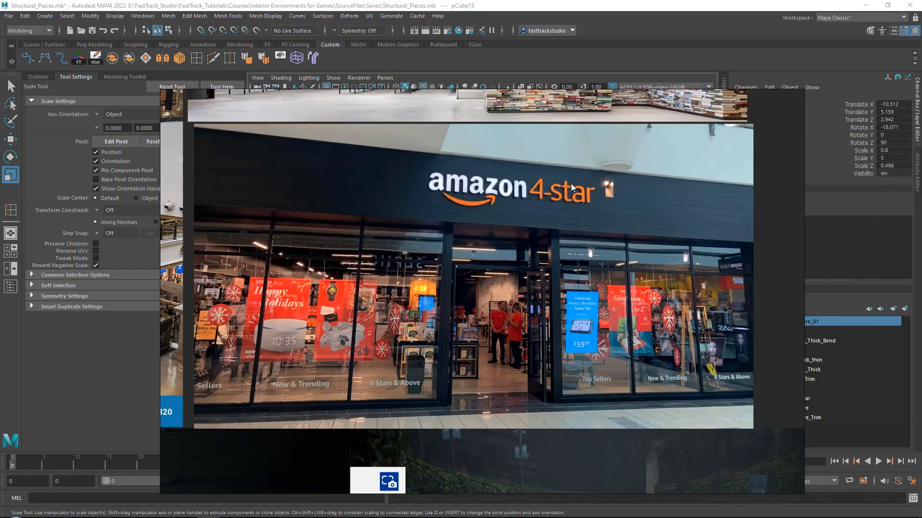
right_click_drag(581, 224, 921, 270)
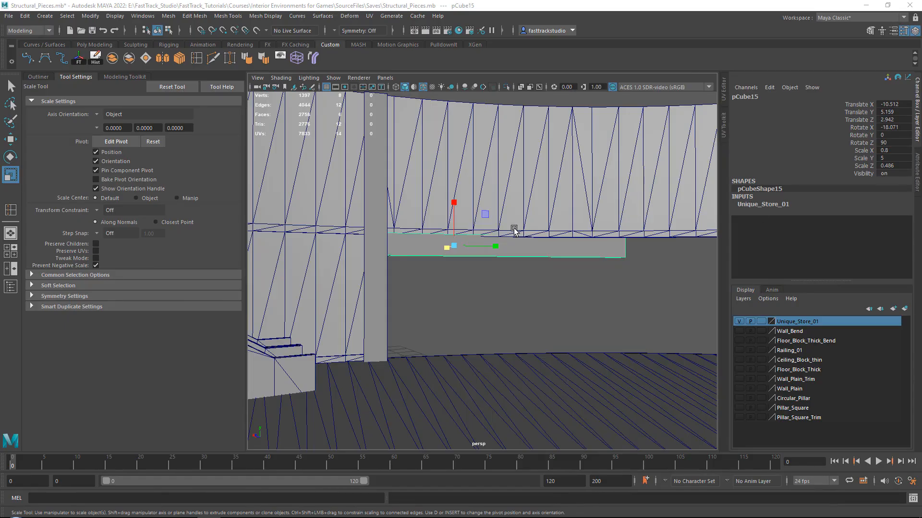
Step: Select the beam's upper vertices and raise them to make the beam taller
left_click(426, 244)
middle_click_drag(448, 256, 363, 256, "alt")
right_click_drag(455, 277, 408, 236)
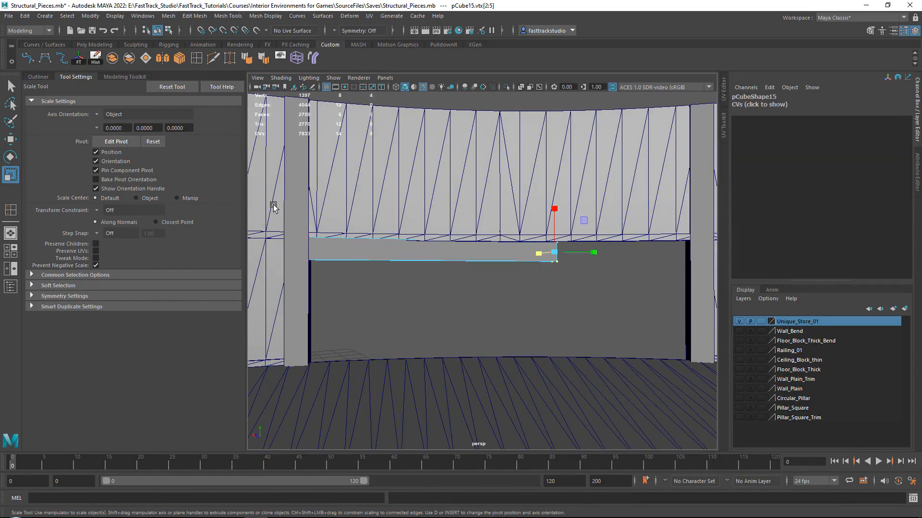
left_click_drag(586, 248, 607, 249)
key("w")
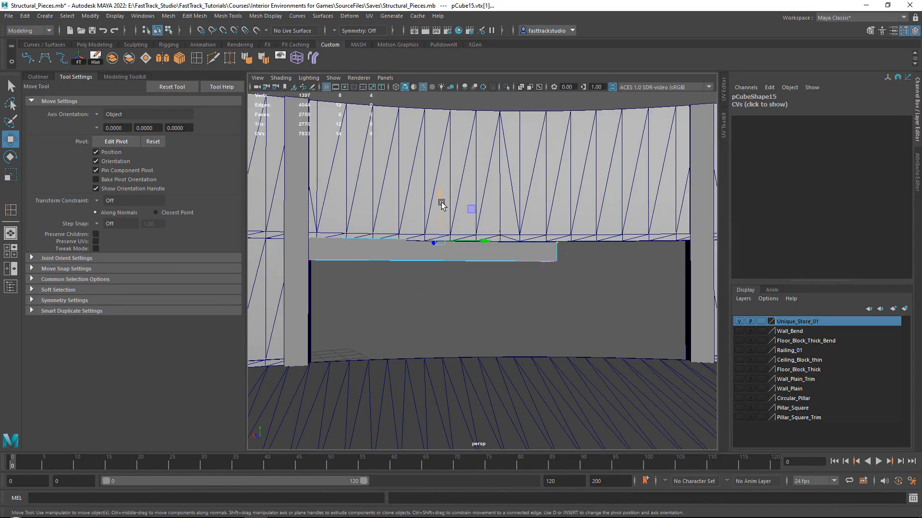
left_click_drag(442, 203, 467, 264)
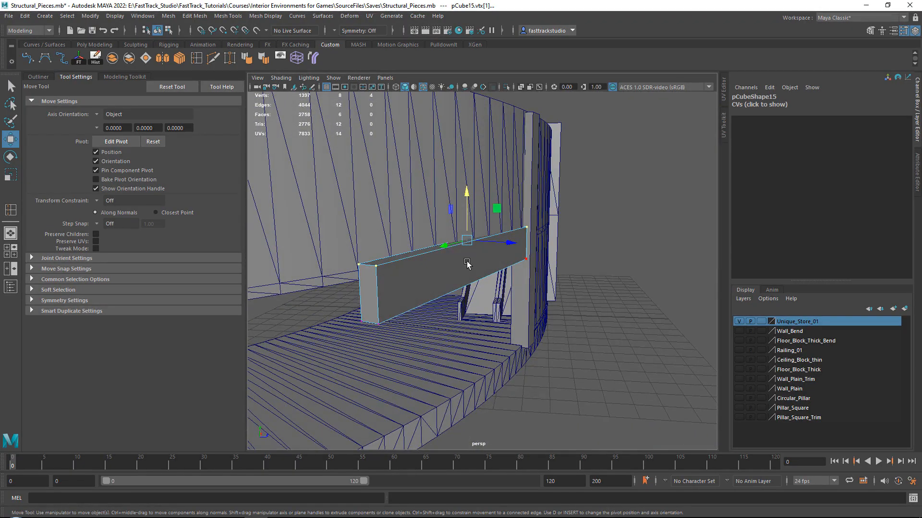
Step: Select the beam's long face on the outer side of the wall and move it outward to thicken the beam
right_click_drag(456, 244, 457, 272)
left_click(464, 269)
left_click_drag(476, 259, 531, 293, "alt")
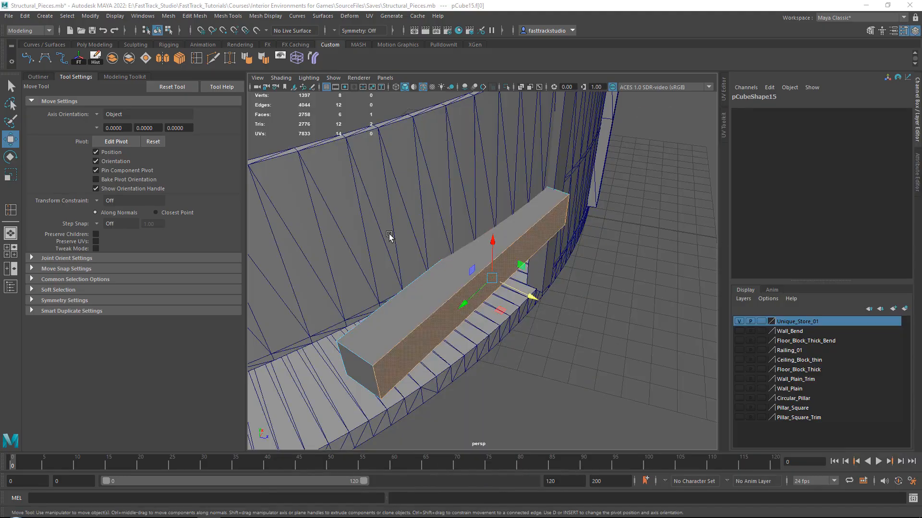
left_click_drag(535, 302, 549, 281)
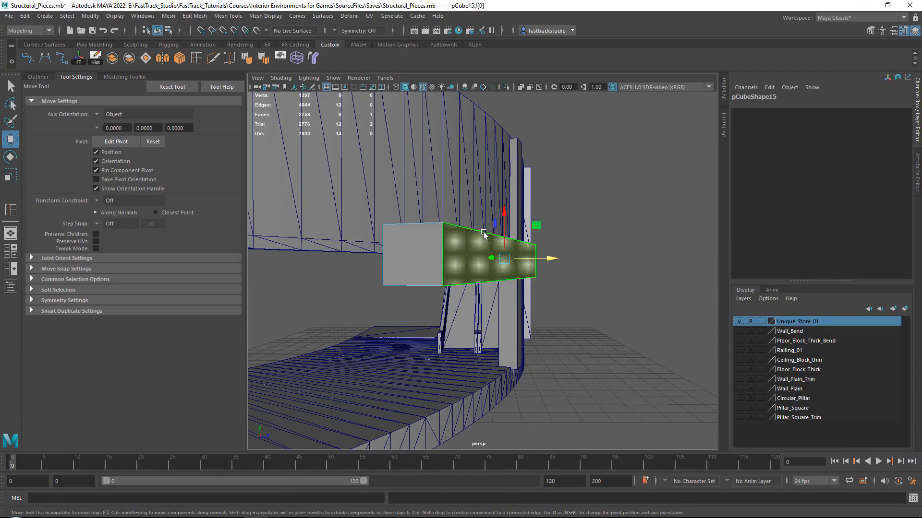
left_click_drag(368, 243, 514, 264, "alt")
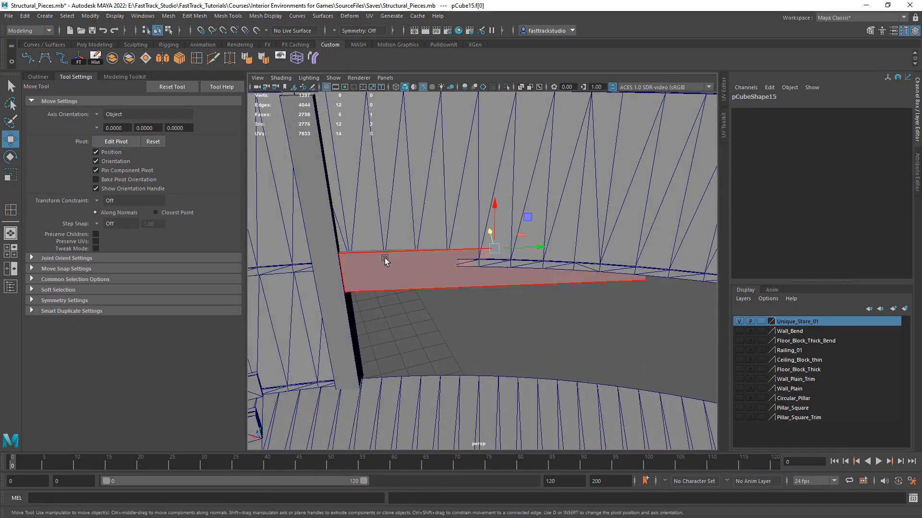
Step: Select the beam's free end face and extend it across the opening past the far pillar
right_click_drag(384, 261, 437, 235)
left_click_drag(437, 237, 432, 283, "alt")
right_click_drag(586, 164, 588, 187)
left_click_drag(588, 188, 566, 207, "alt")
left_click(515, 245)
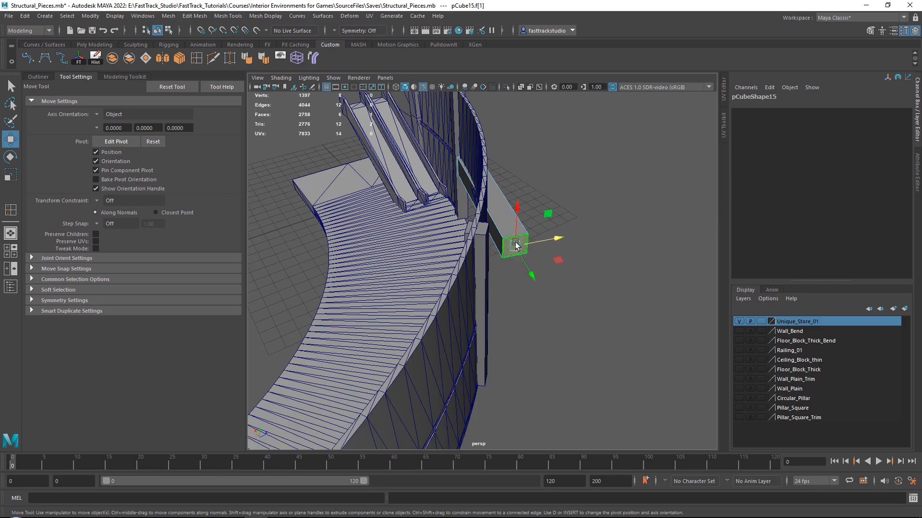
left_click_drag(532, 263, 625, 263, "alt")
left_click_drag(511, 236, 653, 212)
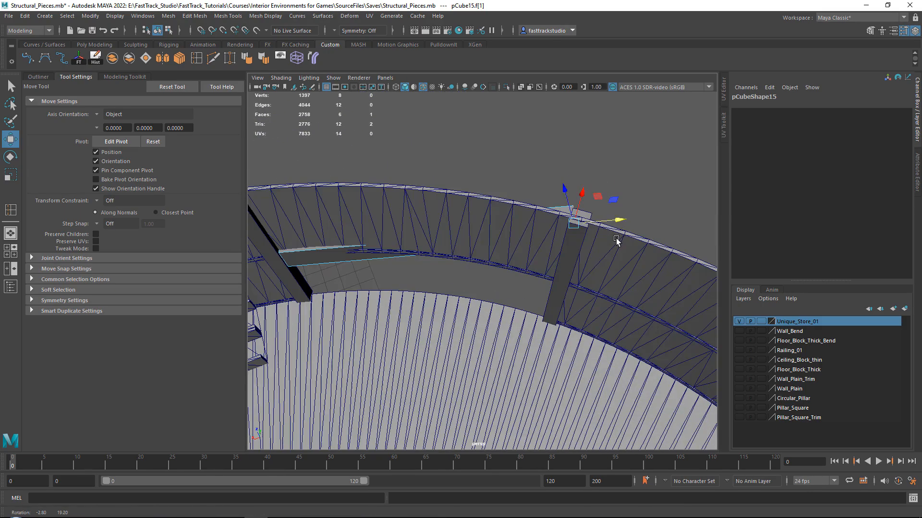
left_click_drag(534, 242, 513, 206, "alt")
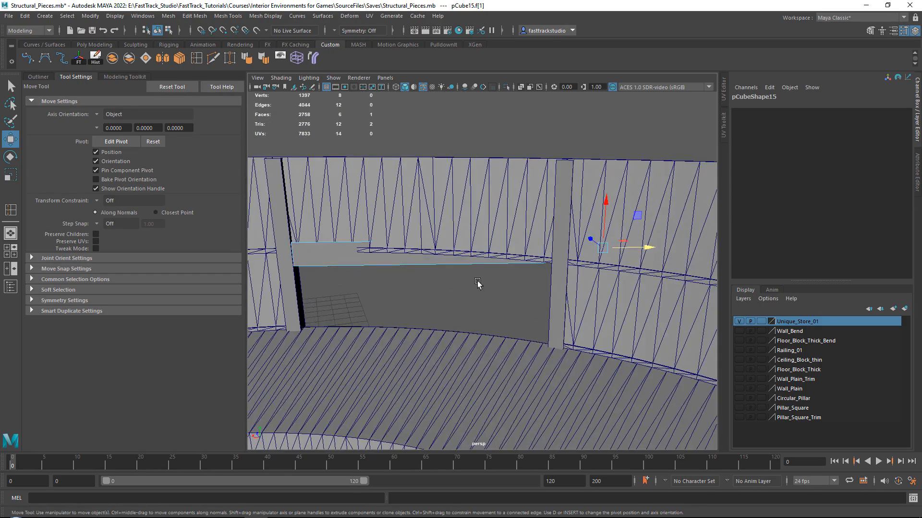
Step: Select the beam's lengthwise edges and connect them with 20 segments
right_click_drag(477, 244, 476, 214)
left_click_drag(414, 128, 444, 329)
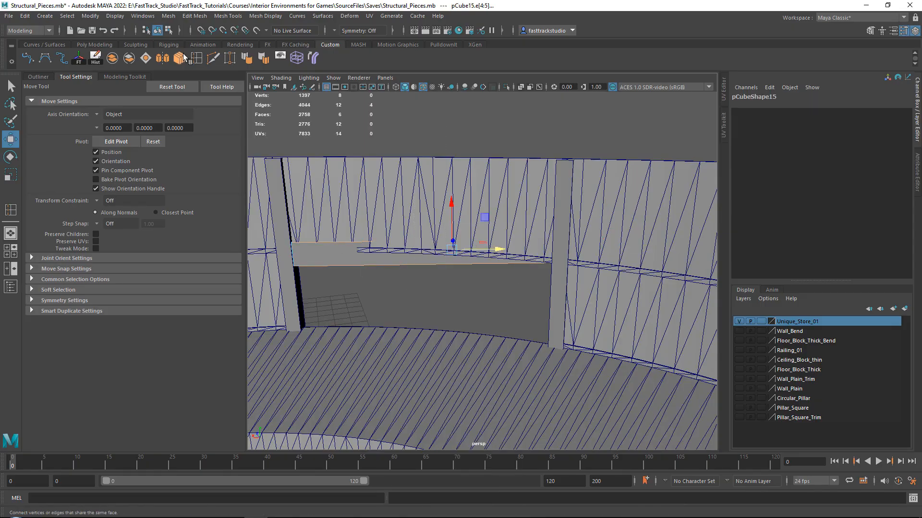
left_click(183, 54)
left_click_drag(126, 115, 66, 114)
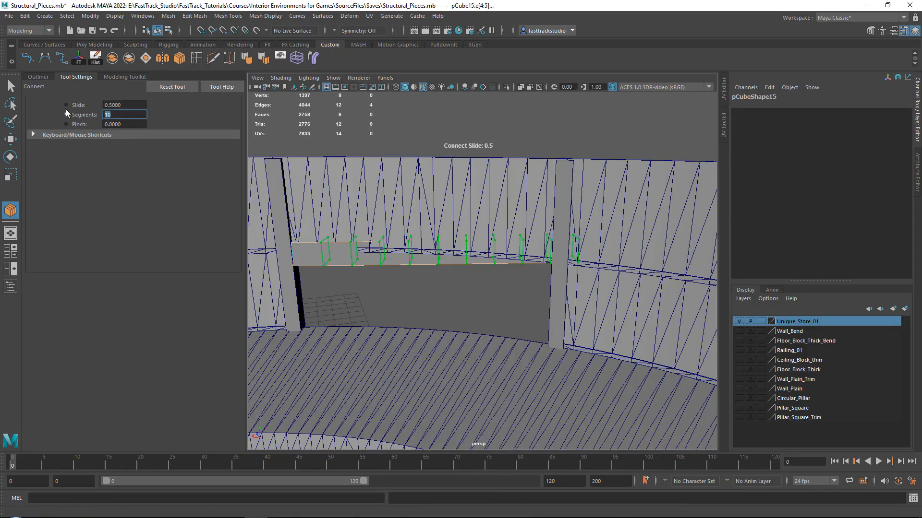
type("20")
key("Return")
key("w")
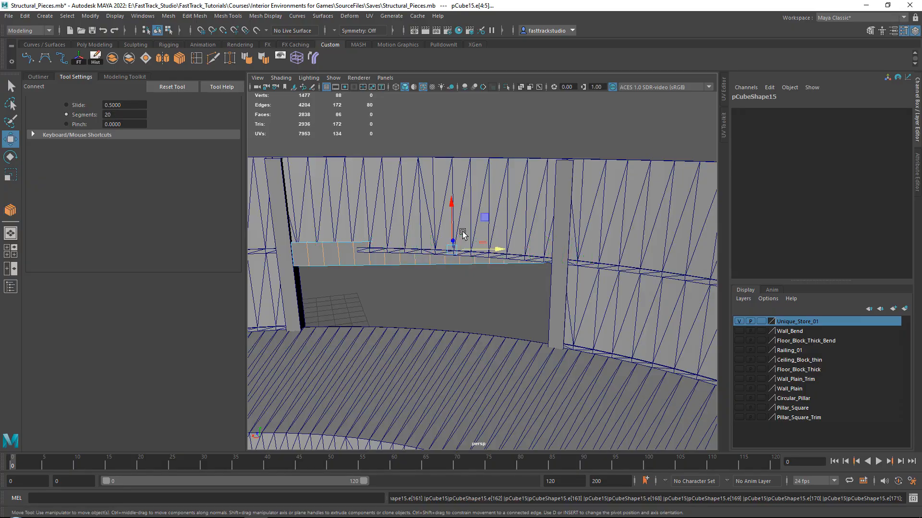
Step: Select the whole beam and apply a Bend deformer with Curvature 15
middle_click_drag(429, 258, 494, 239, "alt")
left_click_drag(494, 239, 461, 253, "alt")
right_click_drag(376, 244, 406, 231)
middle_click_drag(372, 241, 428, 255, "alt")
scroll(428, 255, "up", 2)
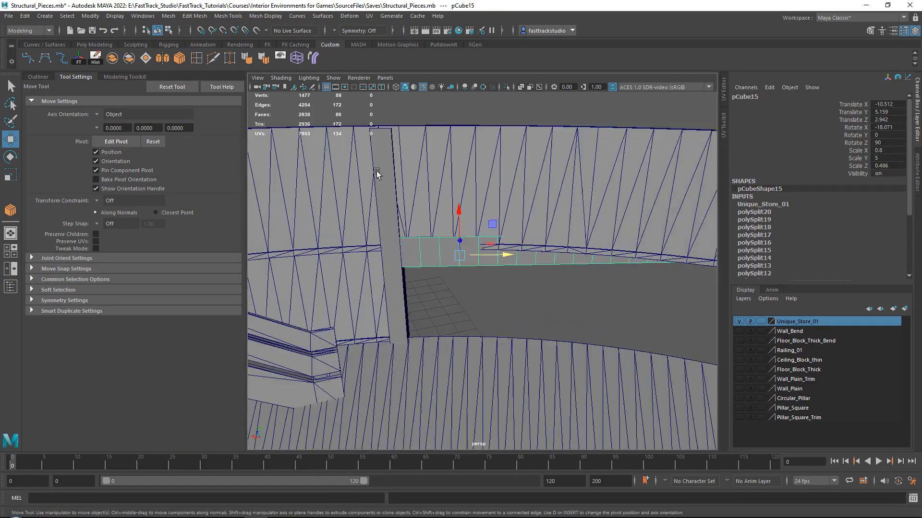
left_click(314, 58)
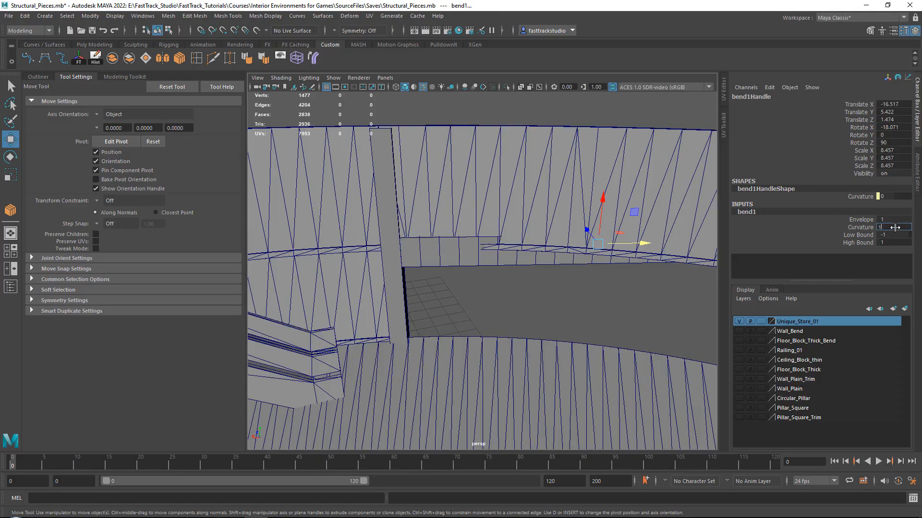
type("5")
key("Return")
left_click_drag(573, 205, 722, 212, "alt")
middle_click_drag(372, 206, 456, 235, "alt")
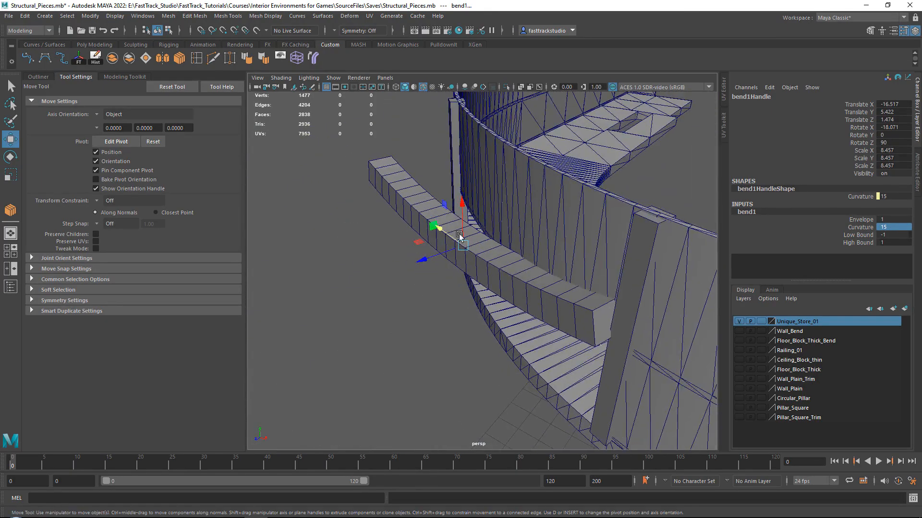
Step: Move the bend handle to about X -17.31, Z 3.90 and rotate it to X -90, Y 71.93, Z 0
scroll(432, 245, "up", 3)
left_click_drag(428, 248, 396, 260)
left_click_drag(480, 245, 393, 263, "alt")
key("e")
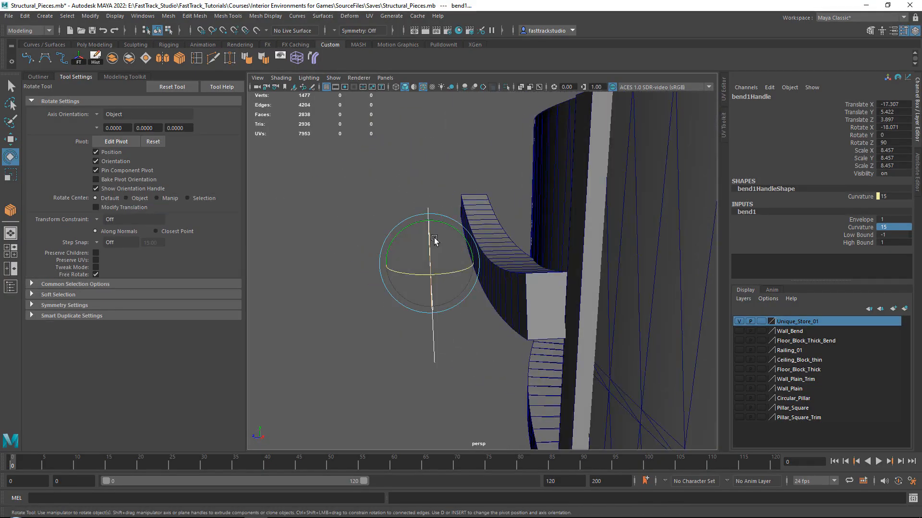
left_click_drag(441, 226, 531, 273)
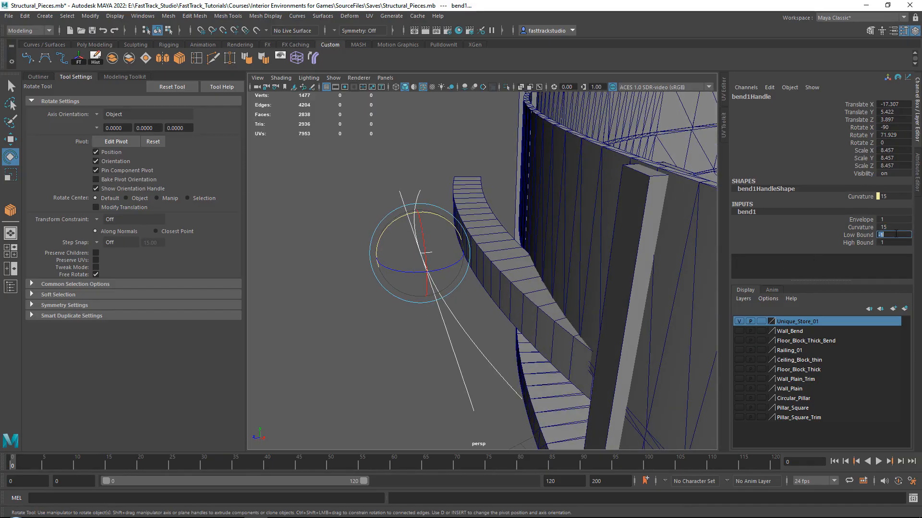
Step: Set the bend's Low Bound to 0 and move its handle to the beam's end beside the stairs, about X -9.03, Z 2.87
type("0")
key("Return")
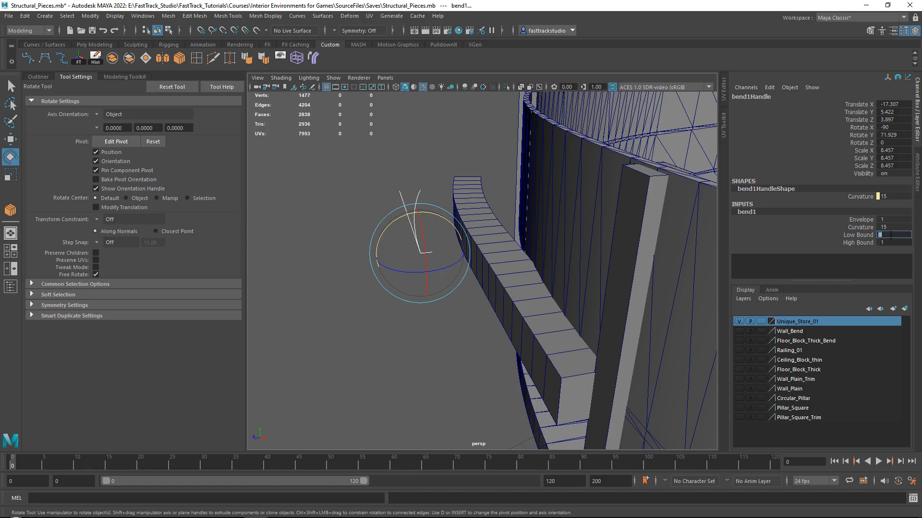
left_click_drag(566, 240, 445, 204, "alt")
key("w")
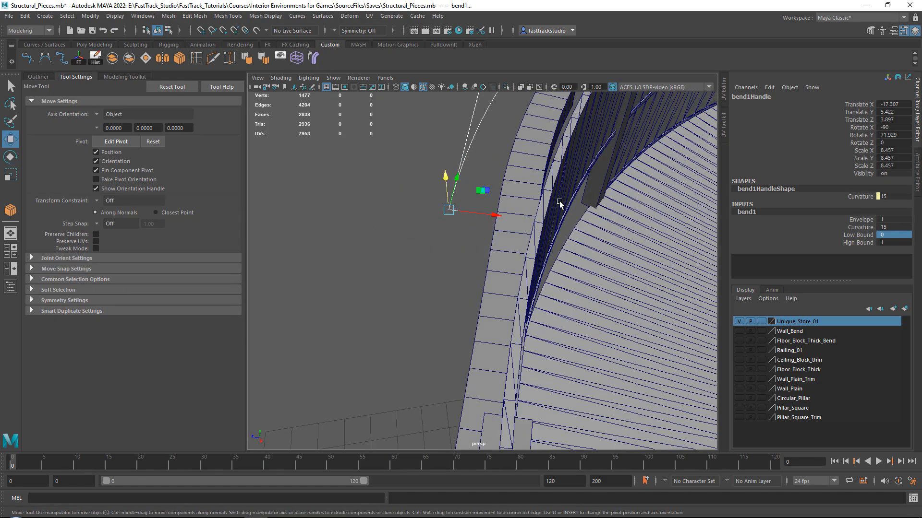
left_click_drag(560, 203, 506, 198, "alt")
left_click_drag(633, 199, 525, 303)
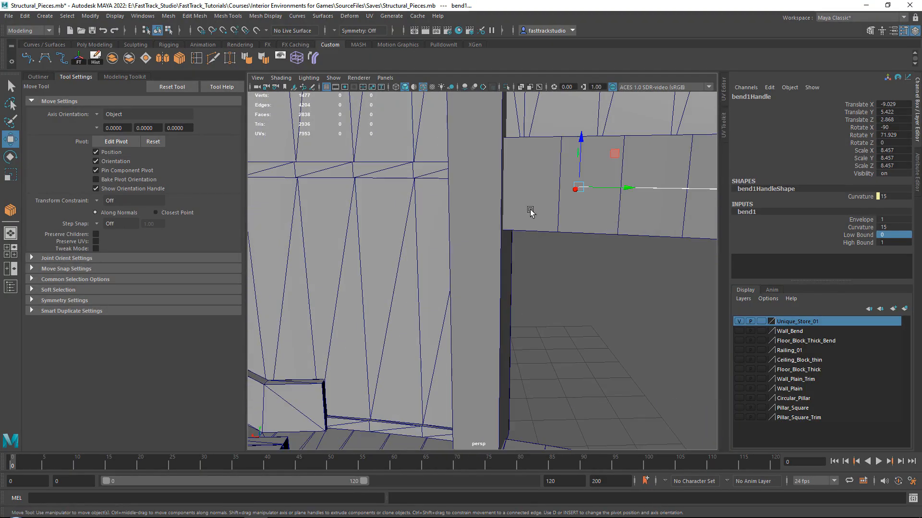
Step: Isolate the beam together with its bend handle and select only the handle
left_click(530, 212)
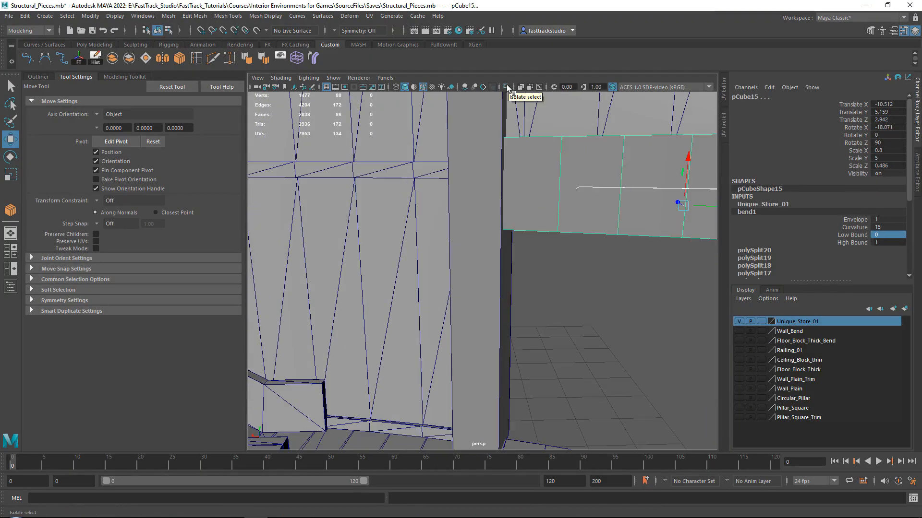
left_click(508, 87)
left_click_drag(509, 125, 488, 321, "alt")
left_click(489, 320)
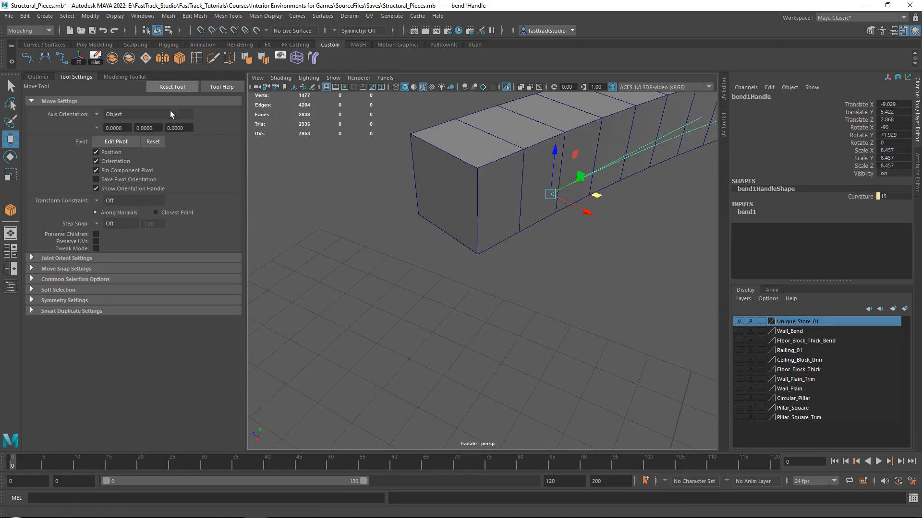
left_click(116, 141)
mouse_move(550, 192)
left_mouse_down()
mouse_move(469, 248)
mouse_move(541, 183)
left_mouse_up()
key("ctrl+z")
left_click(137, 140)
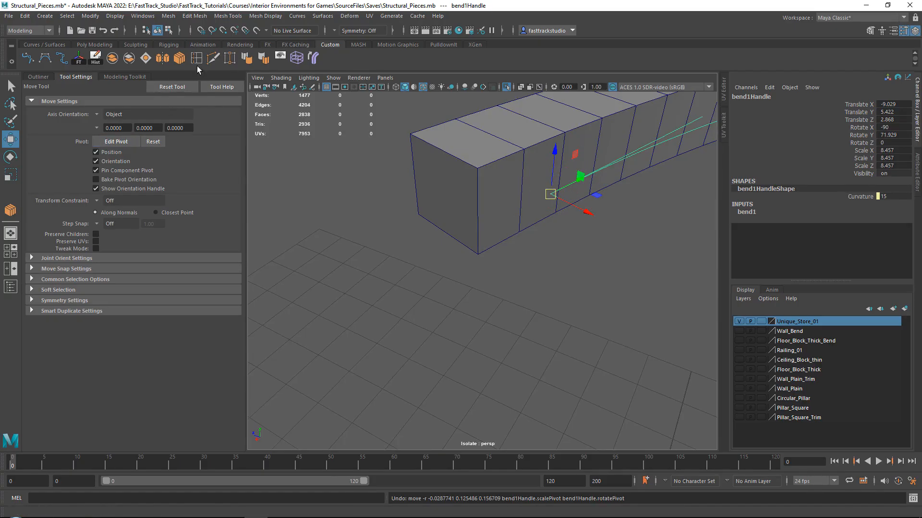
Step: Enable point snapping and snap the bend handle to the beam's lower end corner at X -8.06, Y 4.759, Z 3.486
left_click(223, 31)
left_click_drag(546, 203, 482, 256)
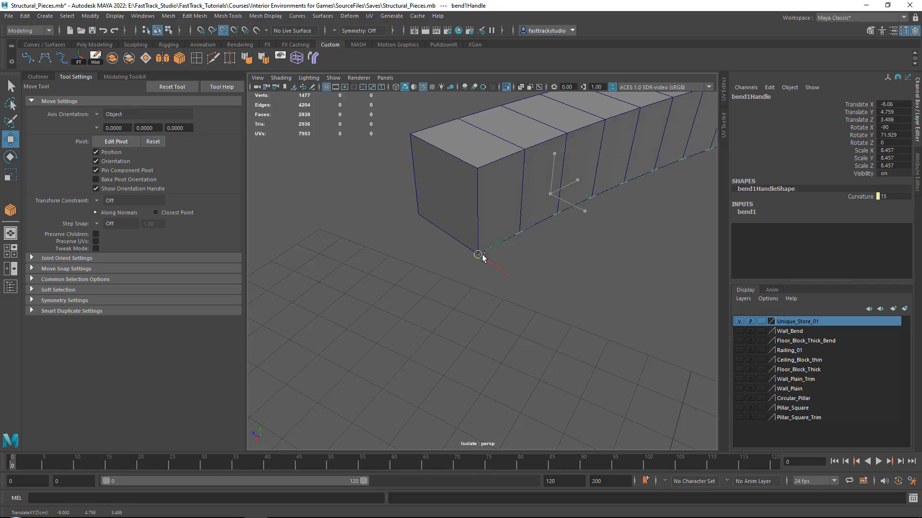
key("f")
Step: Set the bend's High Bound to 5 and bring the rest of the scene back into display
left_click(762, 214)
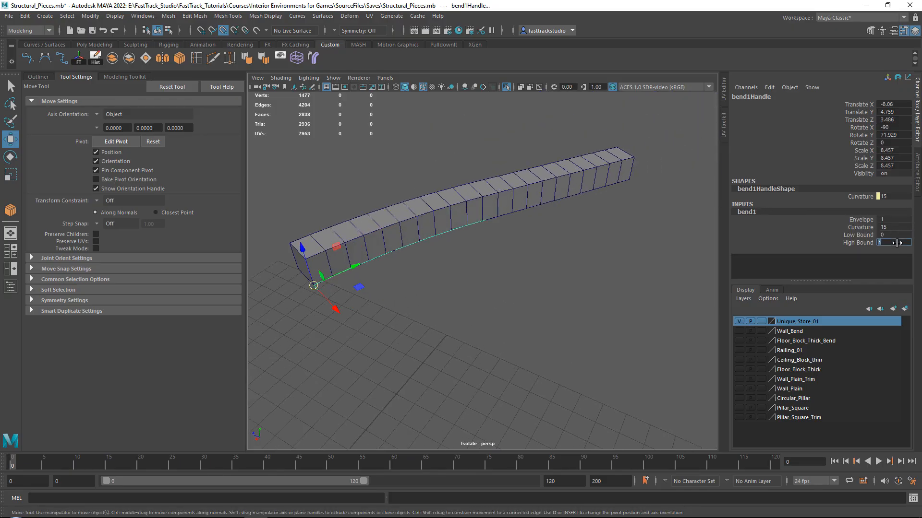
type("5")
key("Return")
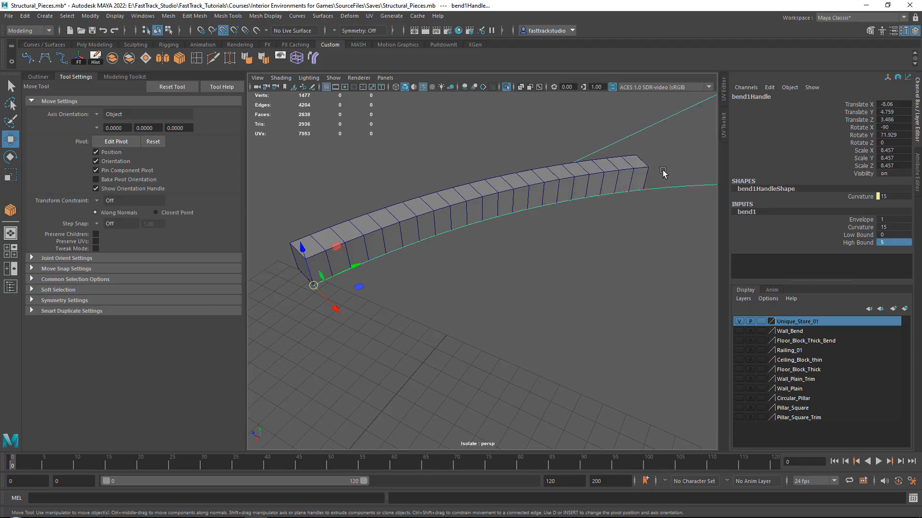
left_click(509, 89)
Step: Set the bend's Curvature to 14.5 so the beam follows the curved wall to the far pillar
left_click_drag(552, 192, 664, 219, "alt")
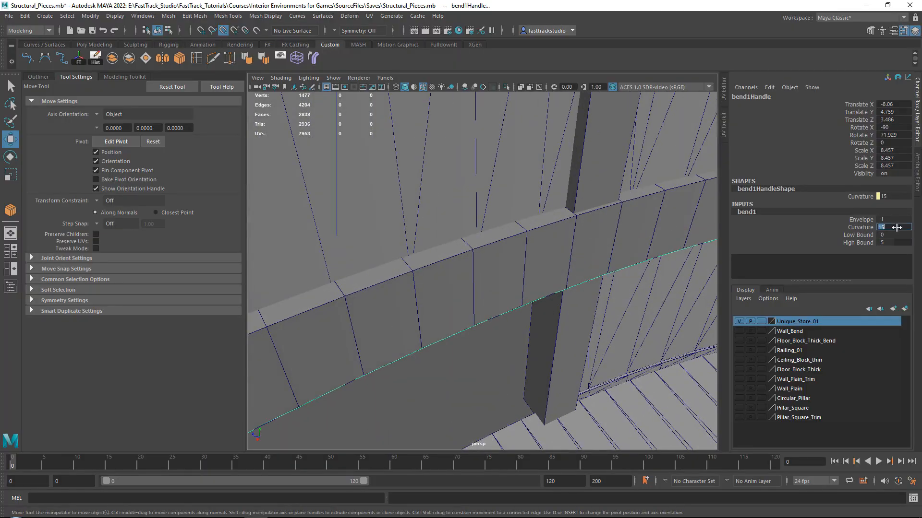
key("Return")
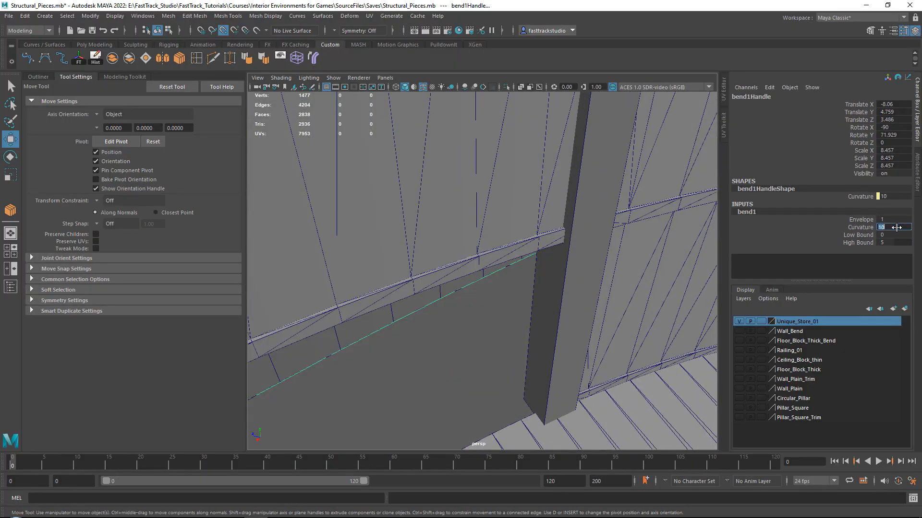
type("14")
key("Return")
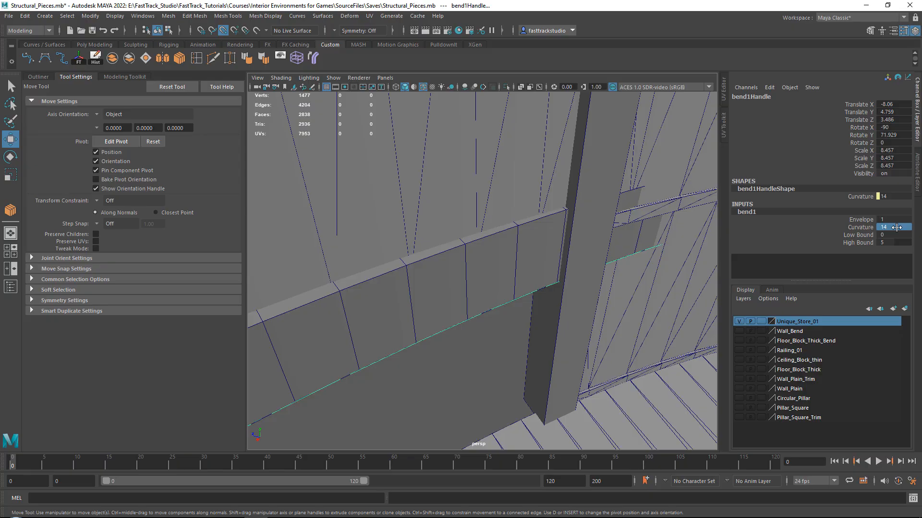
type(".5")
key("Return")
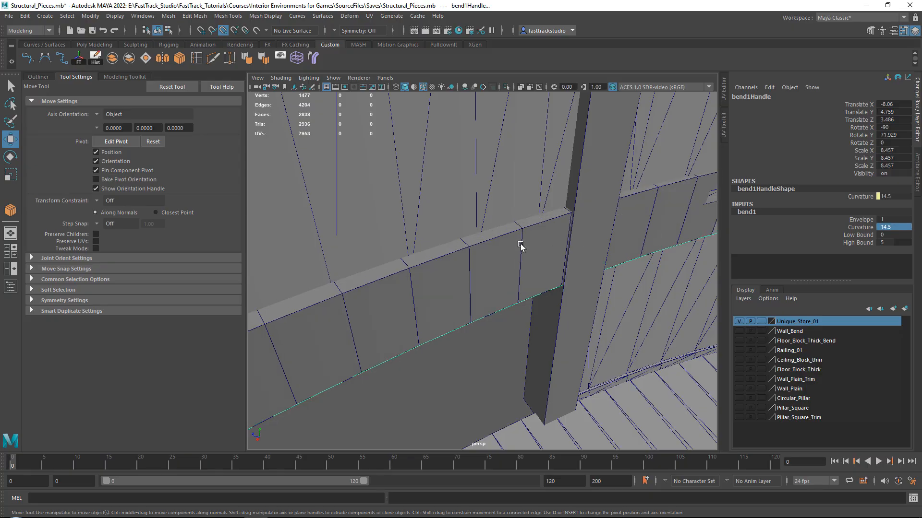
Step: Fine-tune the bend's Curvature to 14.1 so the beam follows the curved wall more closely
left_click_drag(521, 245, 565, 206, "alt")
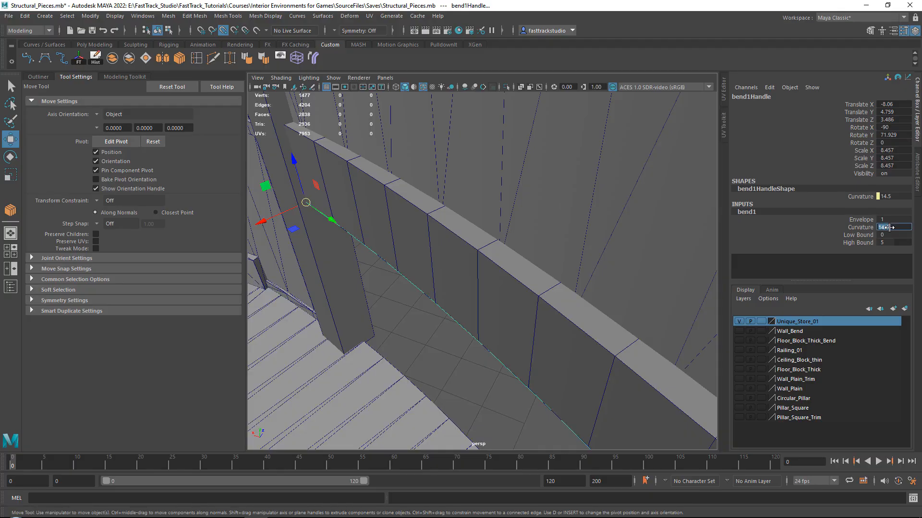
type("14")
key("Return")
scroll(535, 247, "down", 4)
left_click_drag(535, 246, 599, 247, "alt")
scroll(638, 282, "up", 5)
scroll(543, 290, "down", 5)
scroll(599, 247, "up", 4)
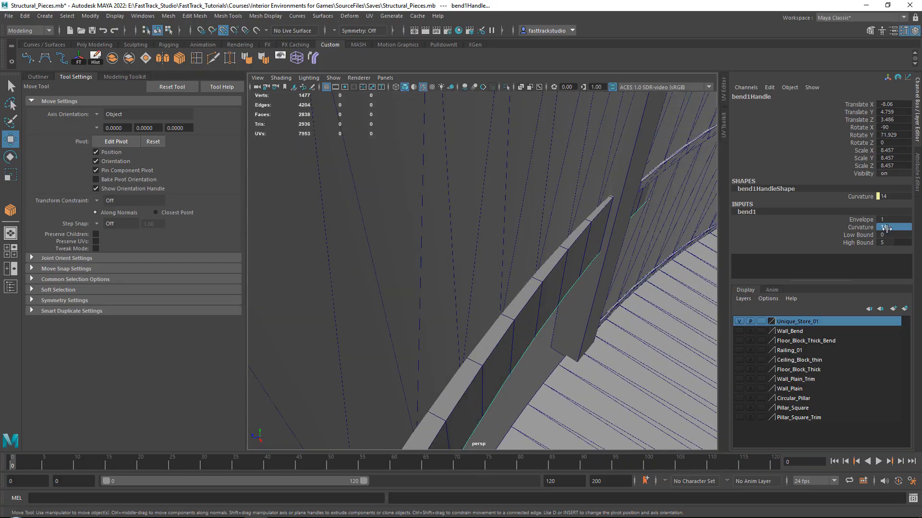
key("Return")
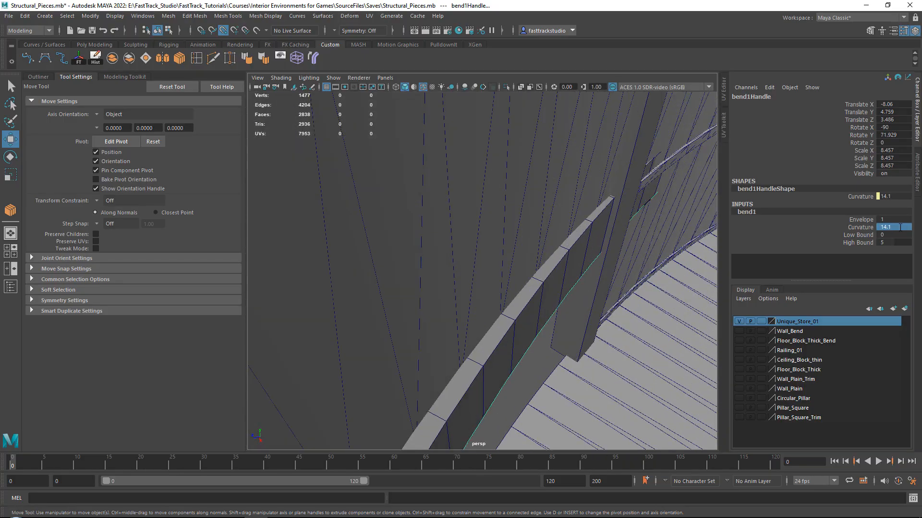
left_click_drag(590, 234, 510, 255, "alt")
scroll(526, 210, "down", 5)
scroll(510, 256, "up", 5)
Step: Delete the bent beam's construction history to make the bend permanent
left_click(534, 234)
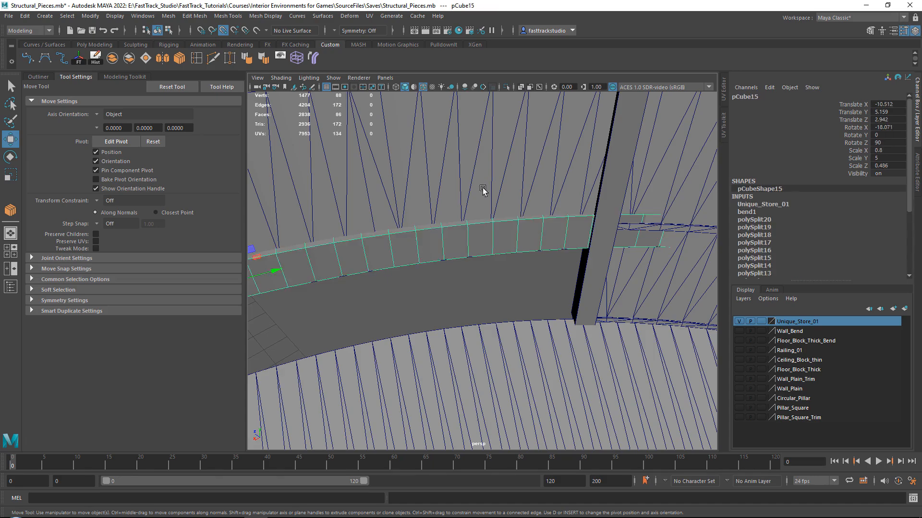
left_click_drag(501, 226, 481, 227, "alt")
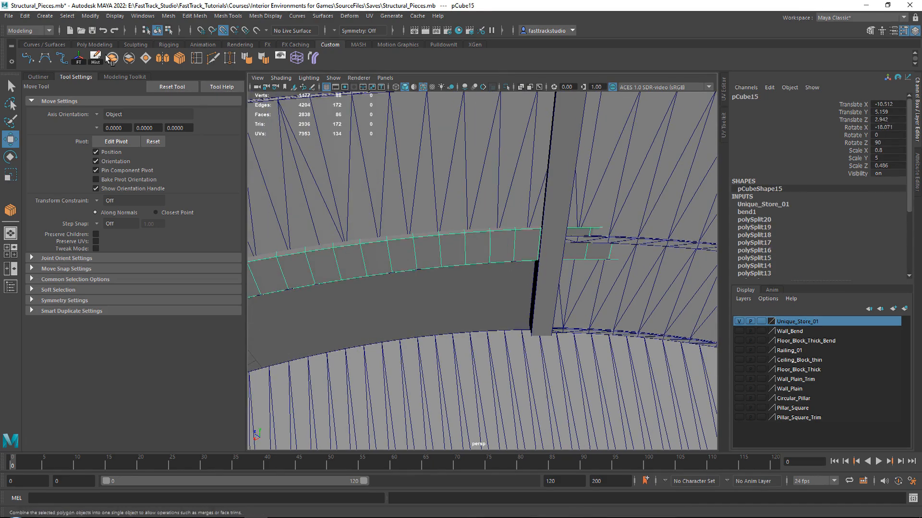
left_click(96, 59)
Step: Delete the beam faces that extend past the far pillar
left_click_drag(352, 212, 509, 265, "alt")
right_click_drag(513, 244, 514, 272)
left_click_drag(513, 272, 502, 218, "alt")
left_click_drag(658, 127, 409, 319)
key("Delete")
left_click_drag(398, 198, 542, 225, "alt")
scroll(499, 245, "up", 5)
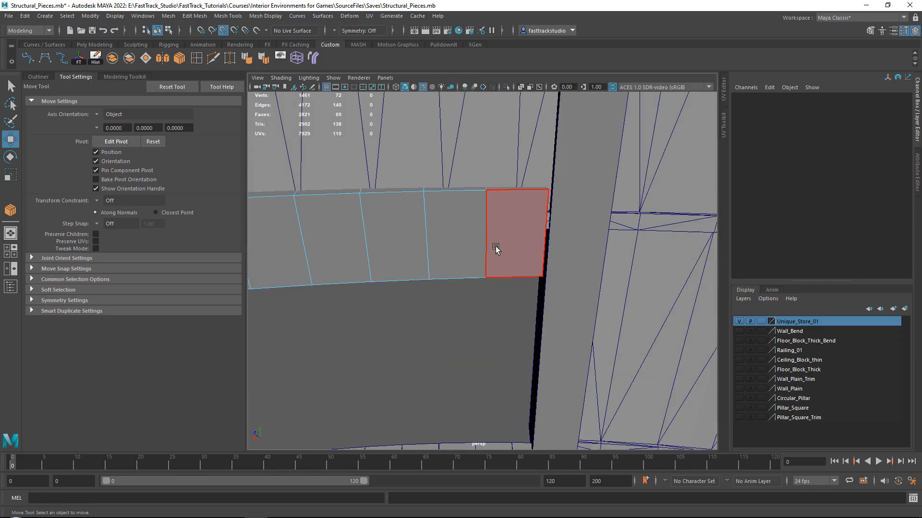
Step: Select the open border edges at the beam's cut end
right_click_drag(494, 249, 497, 215)
double_click(536, 218)
left_click_drag(536, 218, 509, 183, "alt")
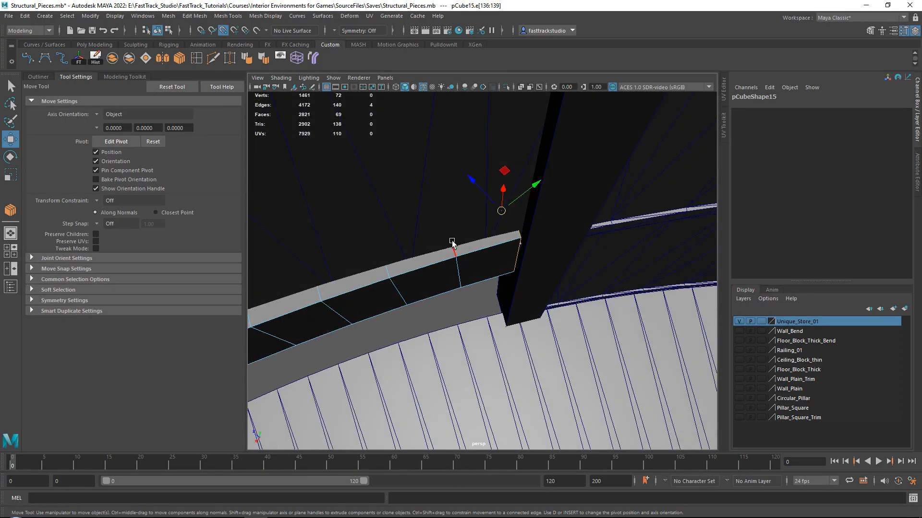
Step: Turn off point snapping and nudge the far pillar along its depth to about X -20.632, Z -3.564
right_click_drag(452, 241, 470, 227)
left_click(551, 242)
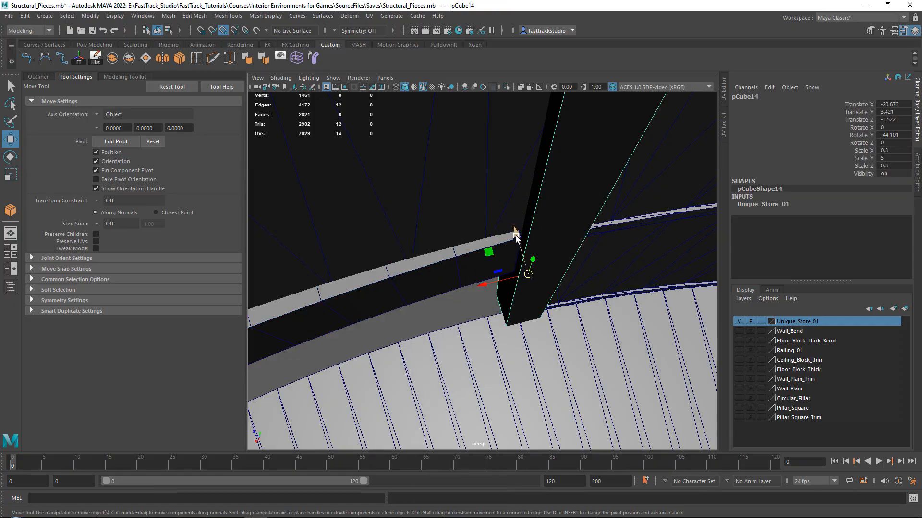
left_click_drag(515, 237, 518, 239)
key("ctrl+z")
left_click(224, 31)
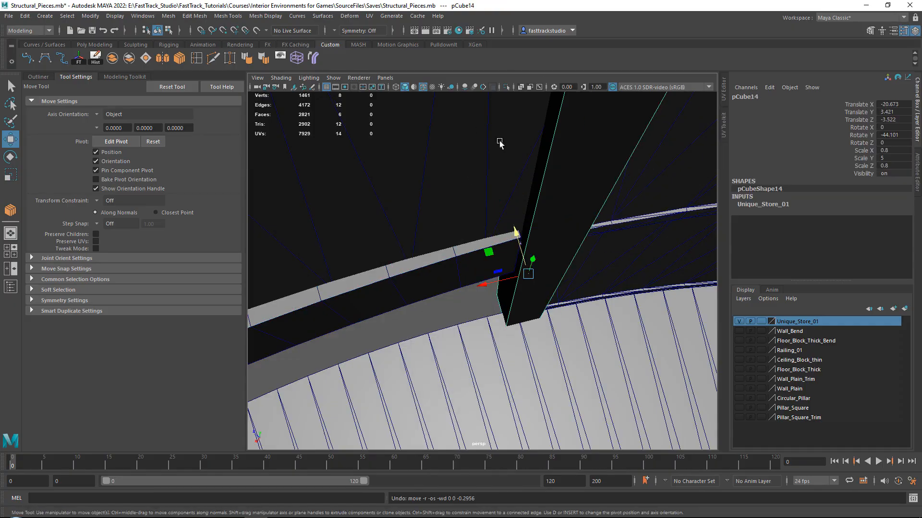
left_click_drag(514, 187, 452, 269, "alt")
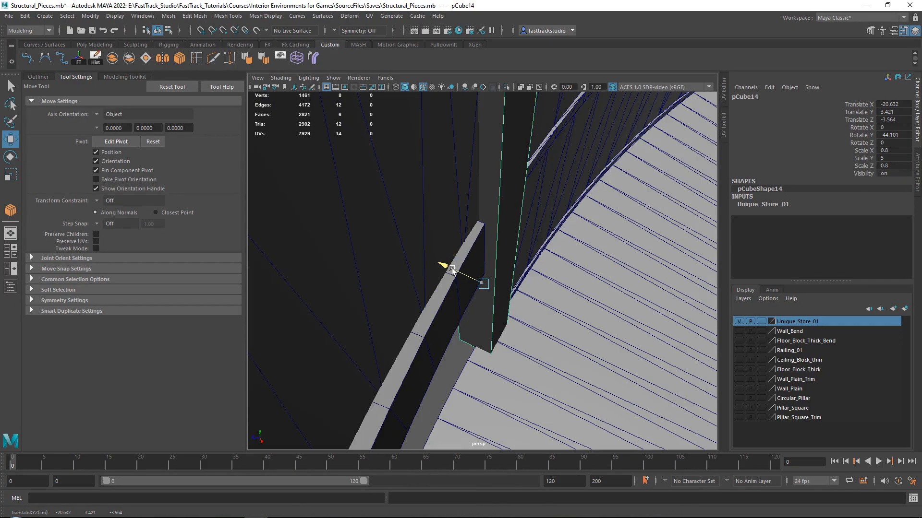
Step: Select the four vertices at the beam's cut end and adjust them to meet the far pillar
left_click(467, 249)
left_click_drag(509, 231, 450, 207, "alt")
right_click_drag(474, 292, 423, 236)
left_click_drag(456, 229, 508, 199, "alt")
left_click_drag(498, 145, 643, 426)
left_click_drag(586, 319, 531, 225, "alt")
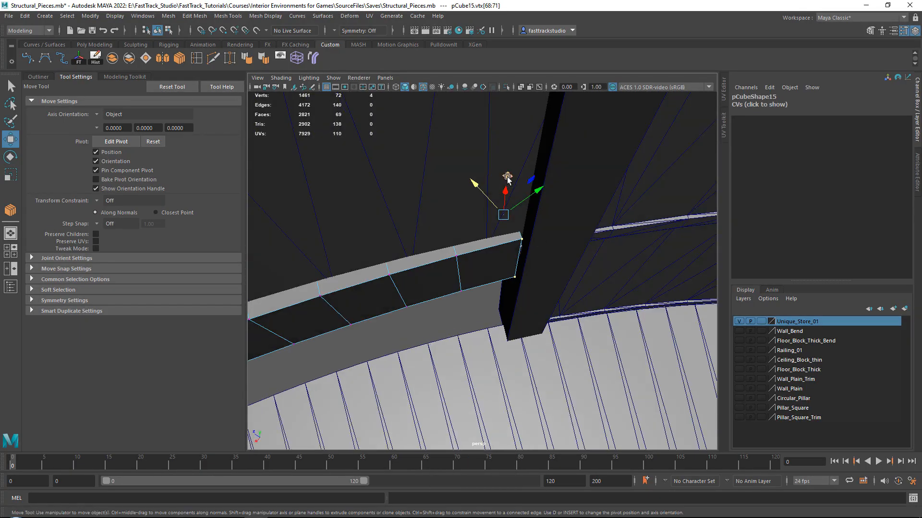
left_click_drag(507, 177, 374, 245)
Step: Return the beam to object selection and reset its pivot to the beam's centre
right_click_drag(371, 243, 407, 232)
left_click_drag(391, 286, 514, 220, "alt")
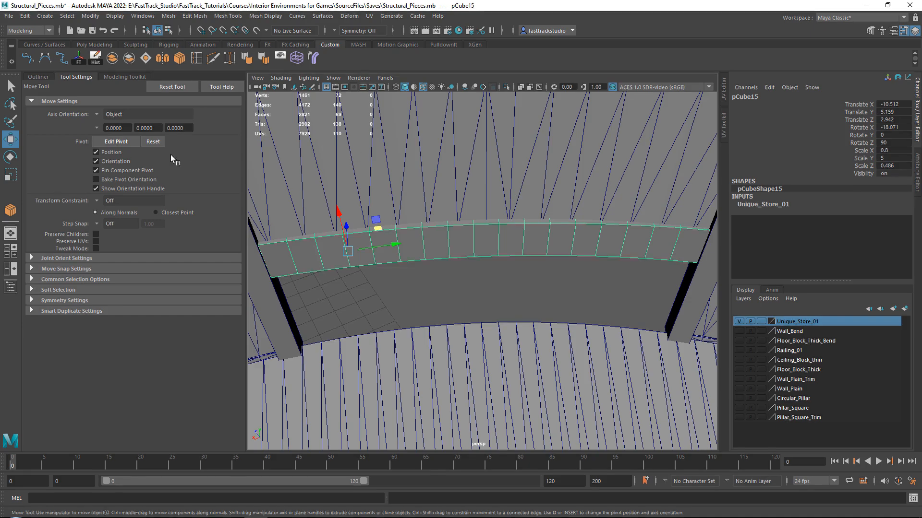
left_click(156, 143)
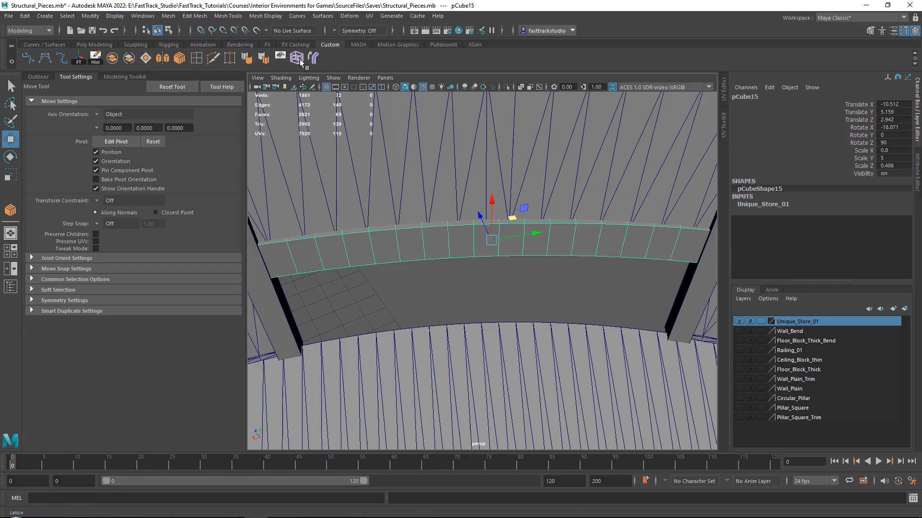
Step: Create a Lattice deformer on the curved beam
left_click(344, 18)
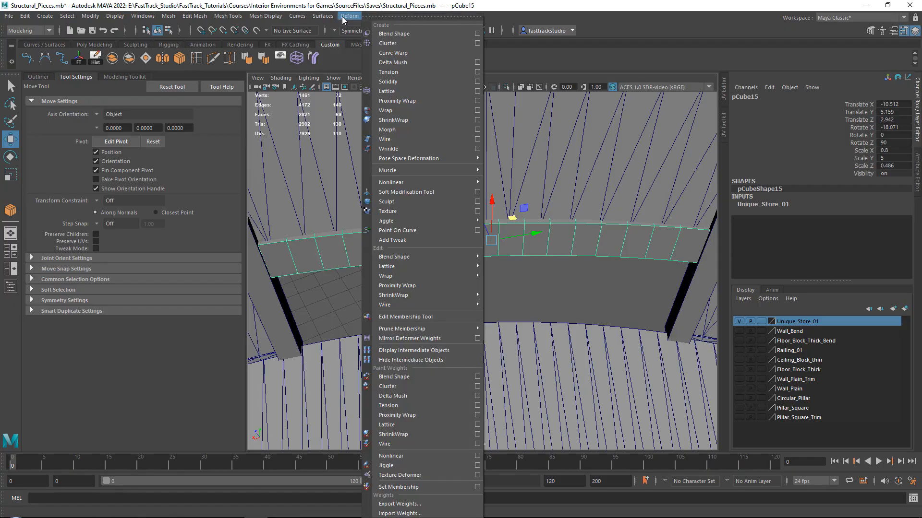
left_click(391, 92)
key("f")
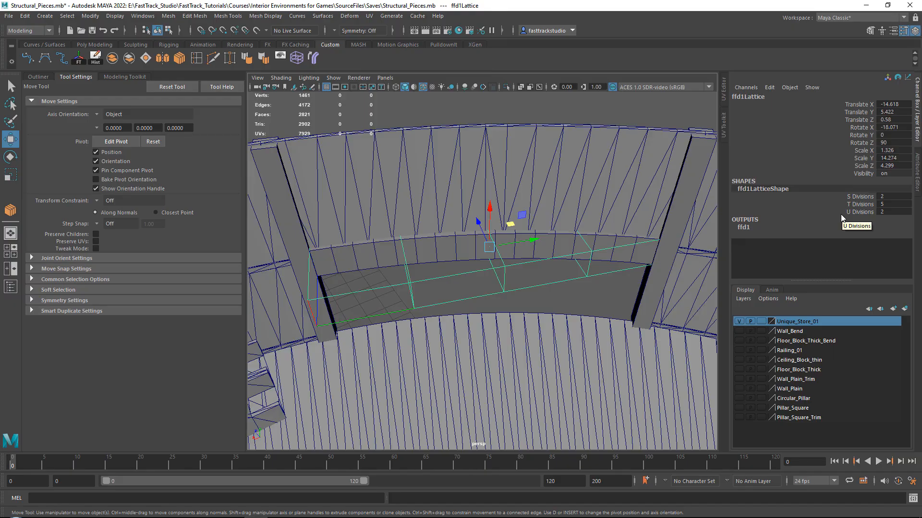
Step: Try 5 S Divisions on the lattice and set the value back to 2
middle_click_drag(662, 234, 648, 225, "alt")
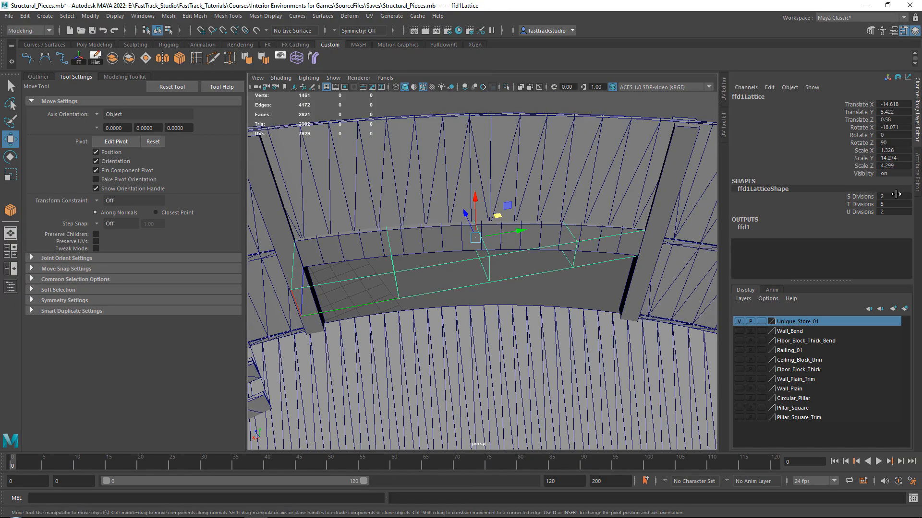
left_click_drag(499, 242, 495, 272, "alt")
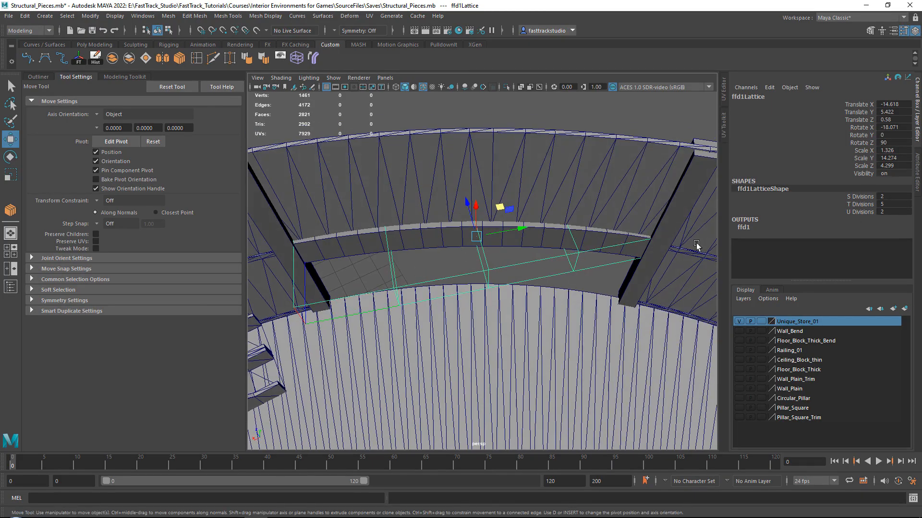
type("5")
key("Return")
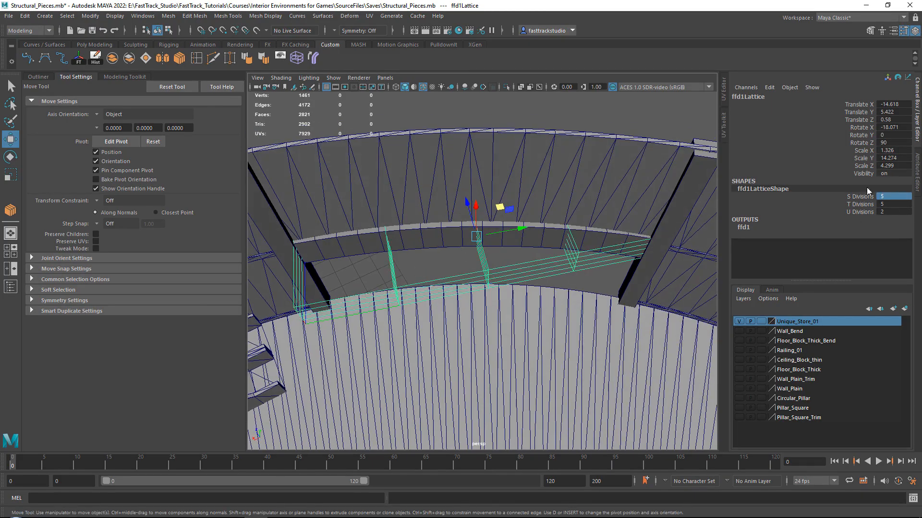
left_click_drag(440, 266, 472, 260, "alt")
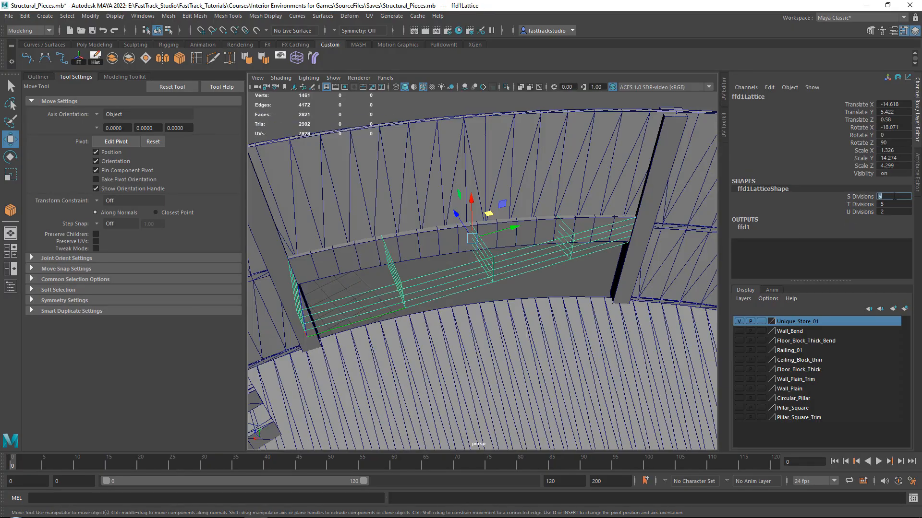
type("2")
key("Return")
left_click_drag(556, 262, 544, 273, "alt")
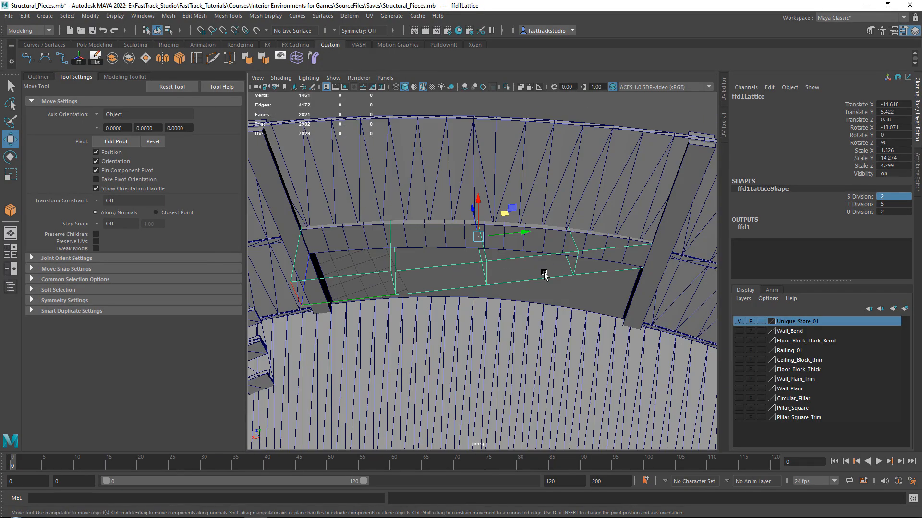
Step: Shift the lattice's three inner point columns slightly in the horizontal plane to match the beam's curve to the wall
right_click_drag(544, 273, 552, 247)
left_click_drag(488, 275, 462, 155)
left_click_drag(504, 346, 469, 214, "alt")
left_click_drag(438, 135, 505, 353)
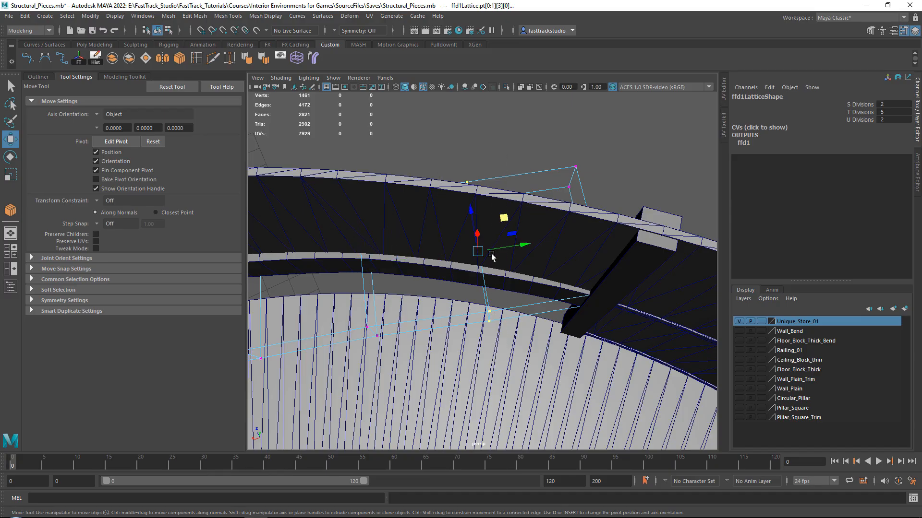
left_click_drag(492, 257, 475, 210, "alt")
left_click_drag(408, 139, 495, 361)
left_click_drag(494, 349, 470, 245, "alt")
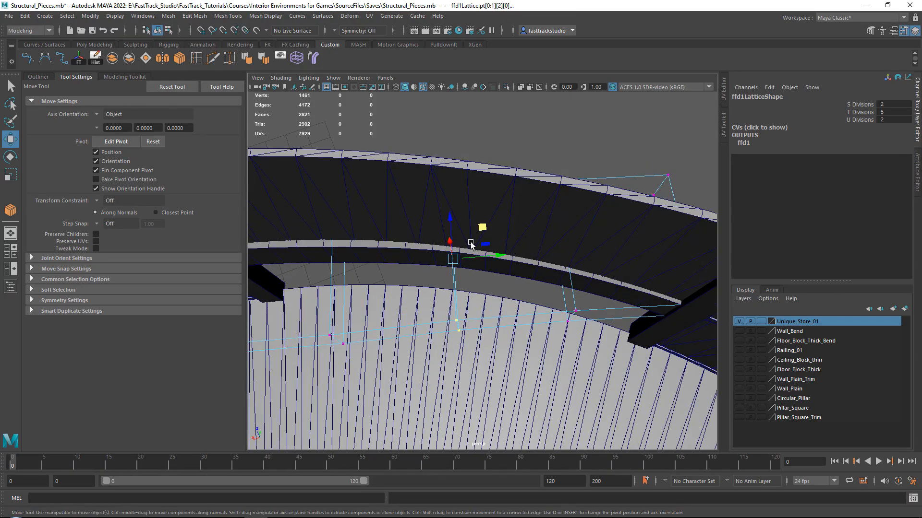
middle_click_drag(479, 226, 479, 226)
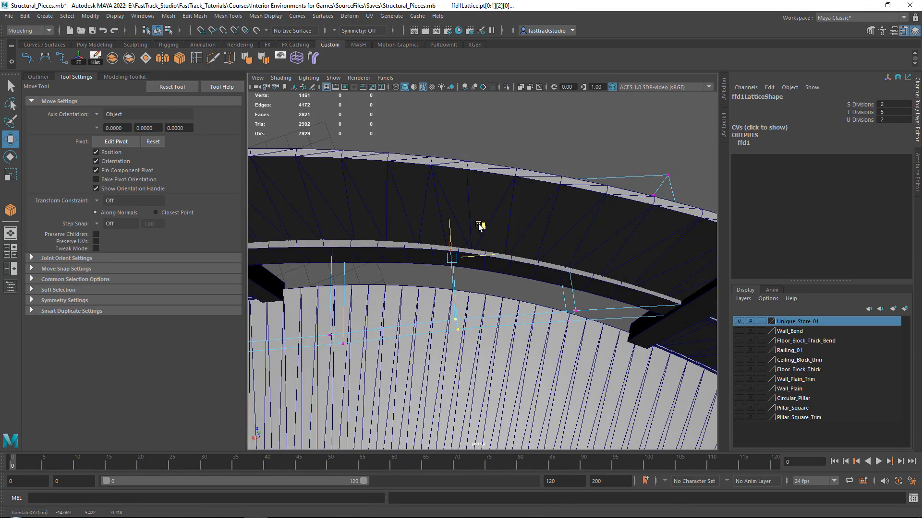
left_click_drag(399, 227, 480, 379, "alt")
left_click_drag(480, 378, 468, 229, "alt")
middle_click_drag(462, 245, 461, 239)
left_click_drag(461, 240, 550, 221, "alt")
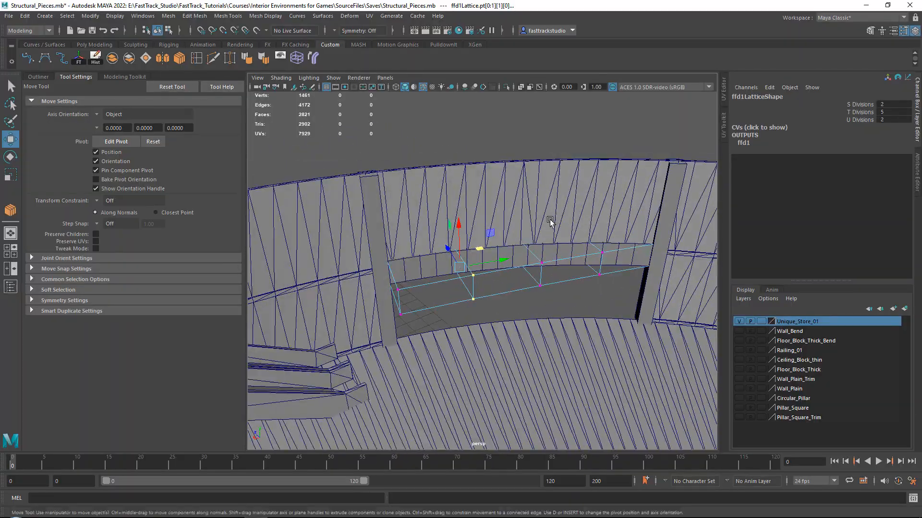
Step: Select the beam and delete its history to bake in the lattice deformation
left_click(513, 258)
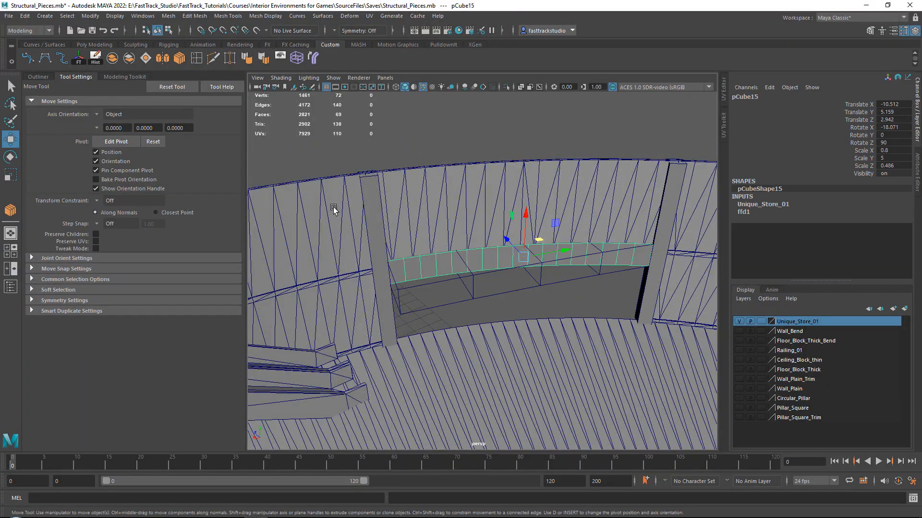
left_click(95, 58)
left_click_drag(479, 255, 458, 251, "alt")
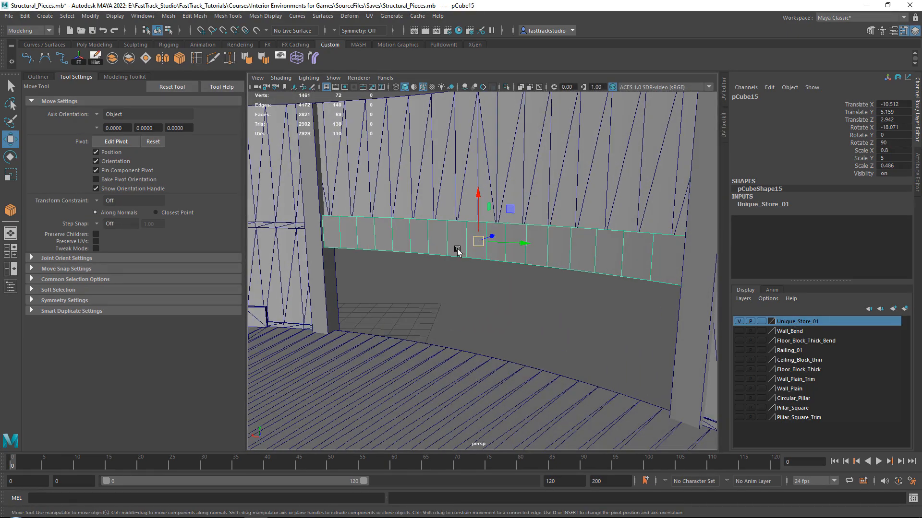
Step: Duplicate the curved beam and lower the copy to floor level at X -10.559, Y 1.362, Z 3.086
mouse_move(921, 360)
right_mouse_down()
mouse_move(561, 371)
mouse_move(528, 351)
mouse_move(921, 361)
right_mouse_up()
mouse_move(498, 181)
left_mouse_down("alt")
mouse_move(467, 143)
mouse_move(502, 146)
mouse_move(476, 143)
mouse_move(457, 161)
mouse_move(447, 258)
mouse_move(528, 280)
mouse_move(511, 267)
left_mouse_up("alt")
left_click_drag(512, 268, 613, 249, "alt")
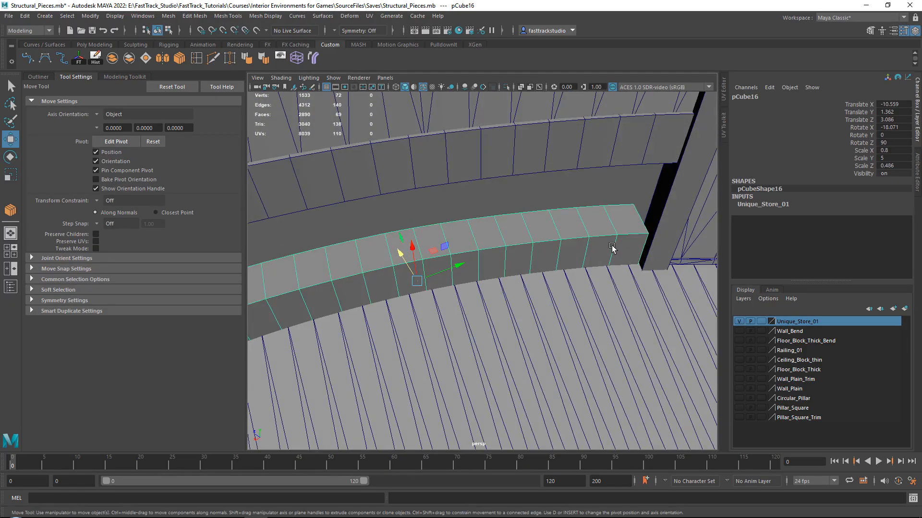
Step: Select the lower beam's four end vertices and move them to meet the far pillar
middle_click_drag(613, 249, 549, 215, "alt")
scroll(550, 215, "up", 2)
right_click(556, 198)
right_click_drag(518, 181, 517, 183)
left_click_drag(629, 307, 578, 183)
middle_click_drag(578, 182, 474, 202, "alt")
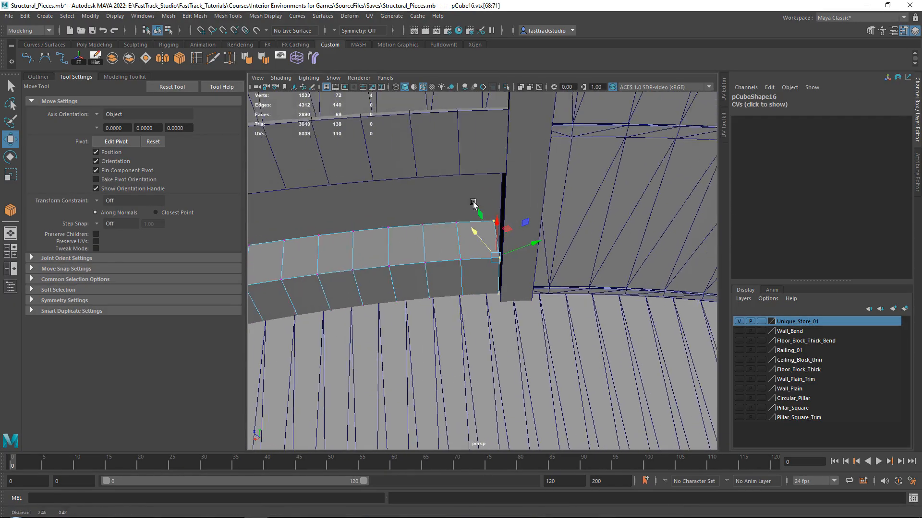
scroll(476, 203, "up", 4)
left_click_drag(512, 225, 517, 225)
scroll(489, 239, "down", 4)
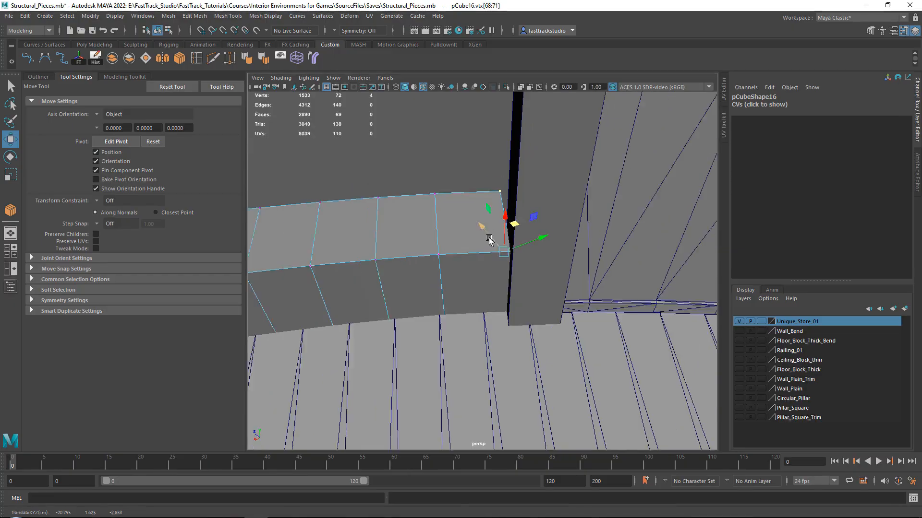
Step: Insert an edge loop along the lower beam's full length, close to its edge facing the plank floor
middle_click_drag(489, 239, 554, 221, "alt")
right_click_drag(560, 204, 558, 224)
left_click(612, 206)
left_click_drag(612, 206, 348, 207, "alt")
double_click(374, 216, "shift")
left_click_drag(481, 234, 480, 194, "alt")
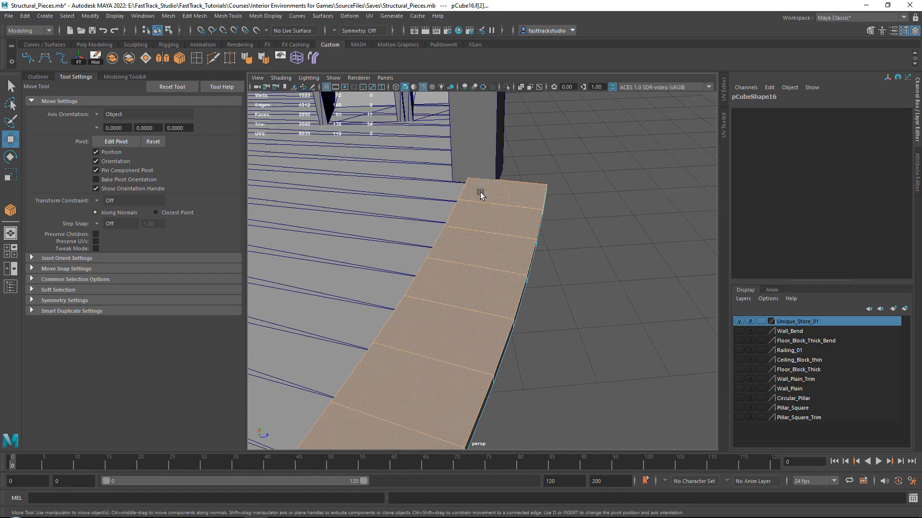
left_click(200, 61)
left_click_drag(468, 203, 469, 201)
key("w")
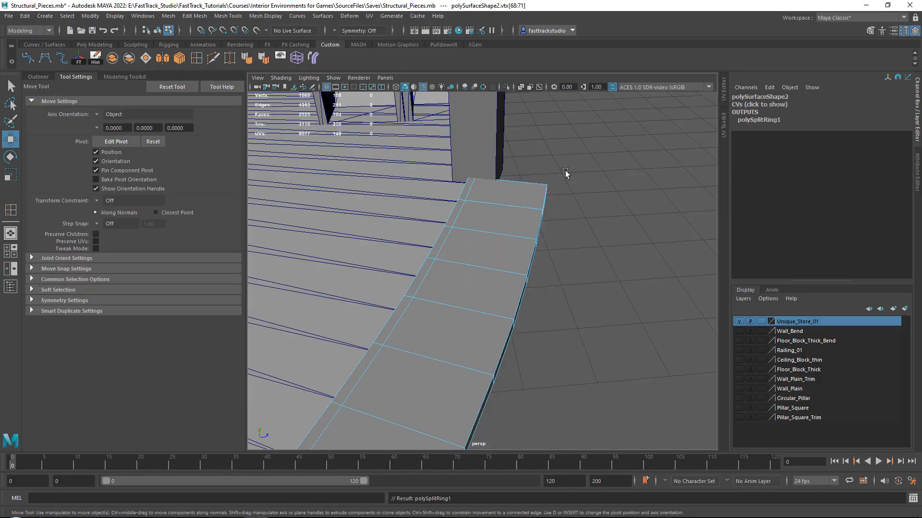
Step: Delete the lower beam's wide faces on the outer side of the new edge loop, leaving only a narrow strip
left_click_drag(566, 174, 528, 259)
left_click_drag(528, 259, 578, 318, "alt")
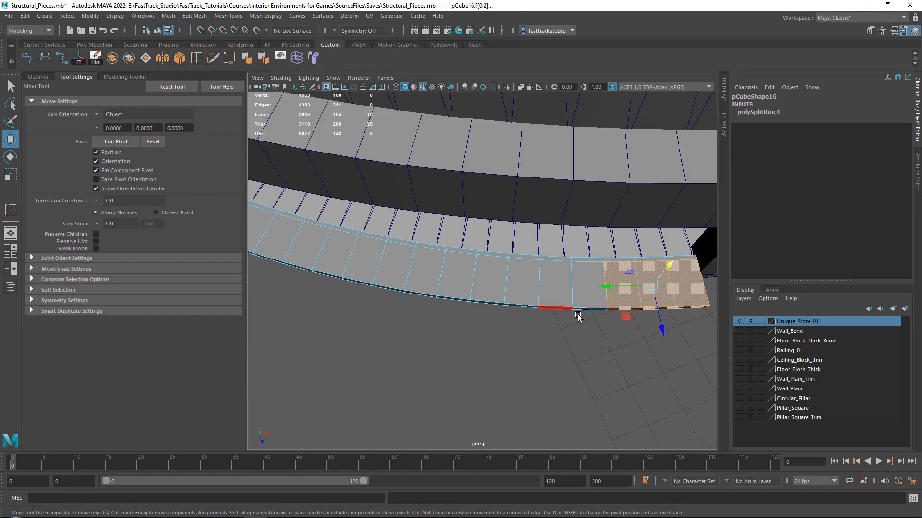
left_click_drag(637, 385, 494, 240)
key("Delete")
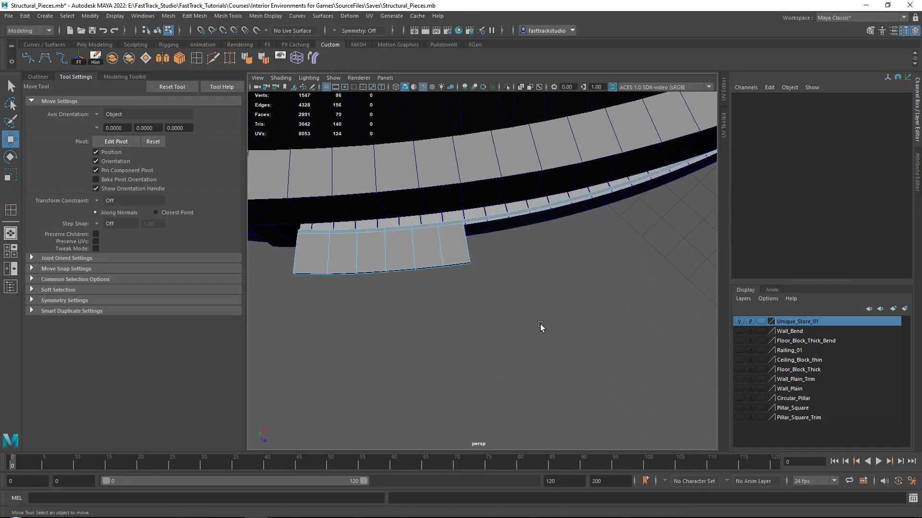
left_click_drag(523, 324, 273, 256)
key("Delete")
Step: Select the narrow floor strip as an object and isolate it in the view
mouse_move(451, 227)
left_mouse_down("alt")
mouse_move(598, 135)
mouse_move(456, 213)
left_mouse_up("alt")
right_click_drag(456, 215, 505, 157)
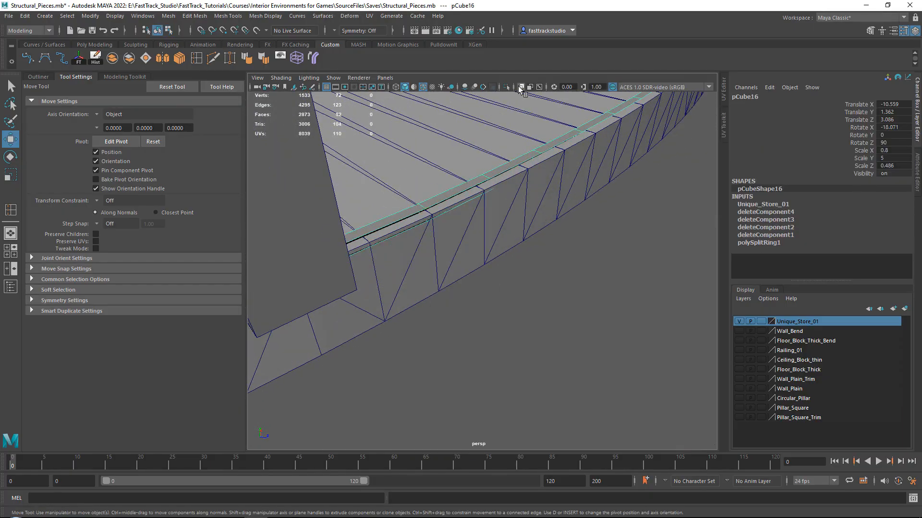
left_click(507, 88)
left_click_drag(541, 181, 421, 238, "alt")
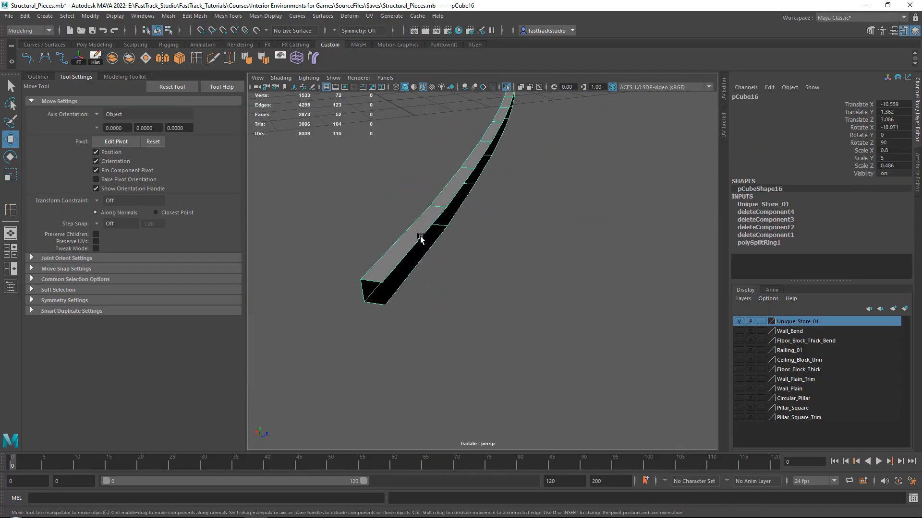
Step: Select the open border edges along the isolated strip's length, excluding its end edges, and bridge them into a closed face band
right_click_drag(421, 238, 422, 219)
double_click(423, 233)
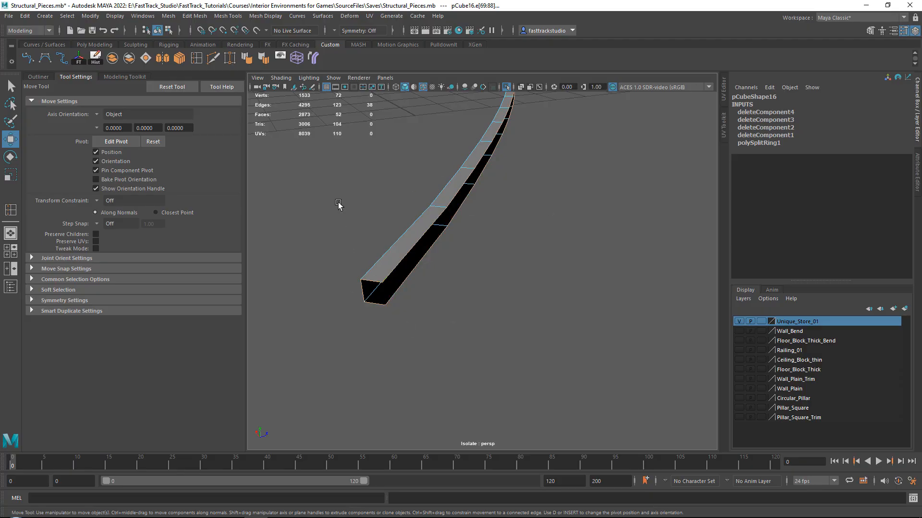
left_click_drag(339, 209, 377, 335, "ctrl")
scroll(382, 301, "down", 8)
left_click_drag(534, 202, 428, 187, "alt")
scroll(469, 258, "up", 8)
left_click_drag(422, 278, 472, 270, "alt")
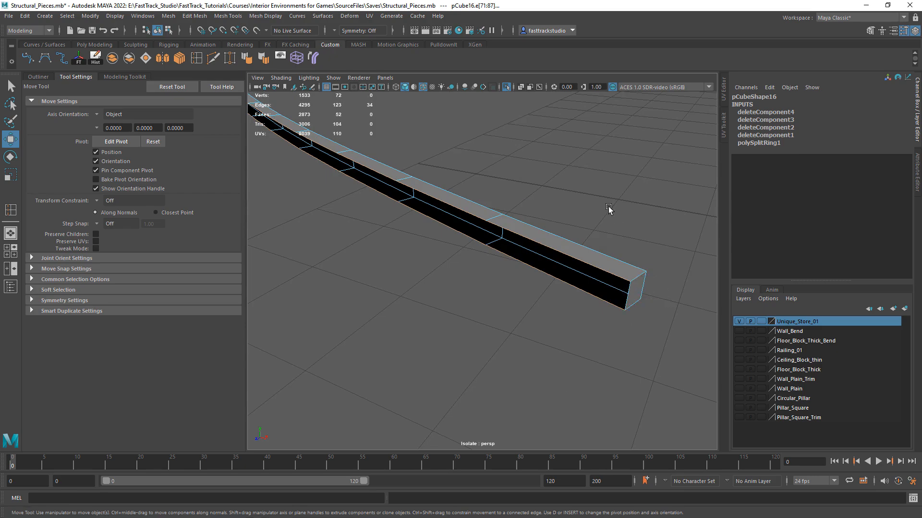
right_click_drag(611, 226, 598, 324, "shift")
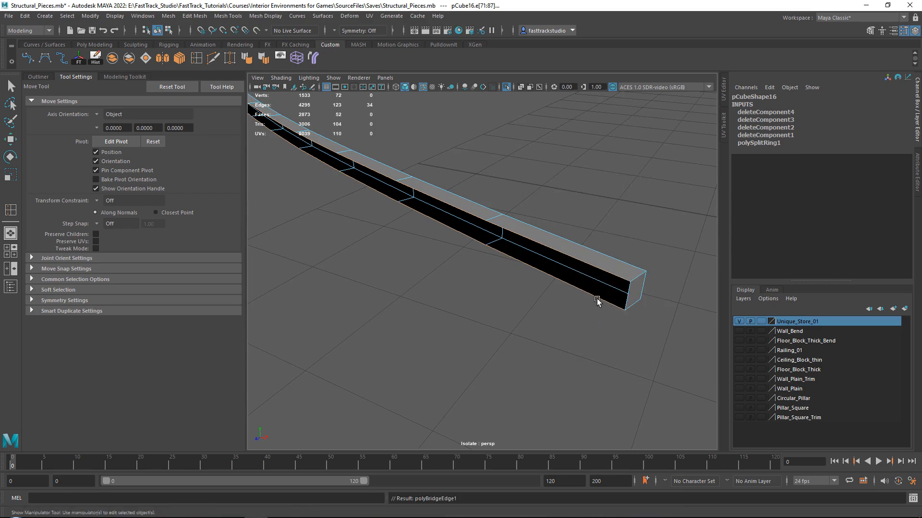
scroll(568, 229, "down", 6)
key("w")
Step: Fill the open hole at the strip's end and save the scene
left_click(565, 227)
left_click_drag(386, 264, 532, 258, "alt")
scroll(468, 189, "up", 5)
middle_click_drag(469, 189, 475, 238, "alt")
double_click(476, 238)
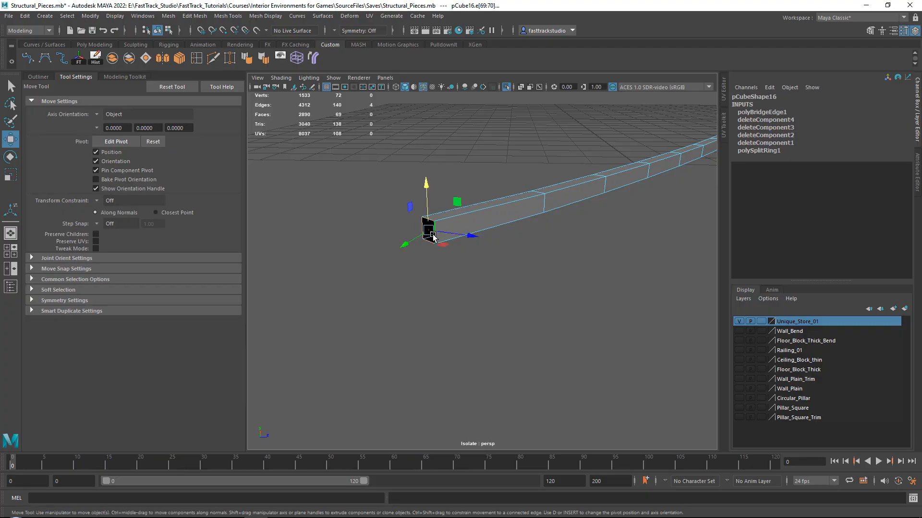
right_click_drag(382, 161, 366, 290, "shift")
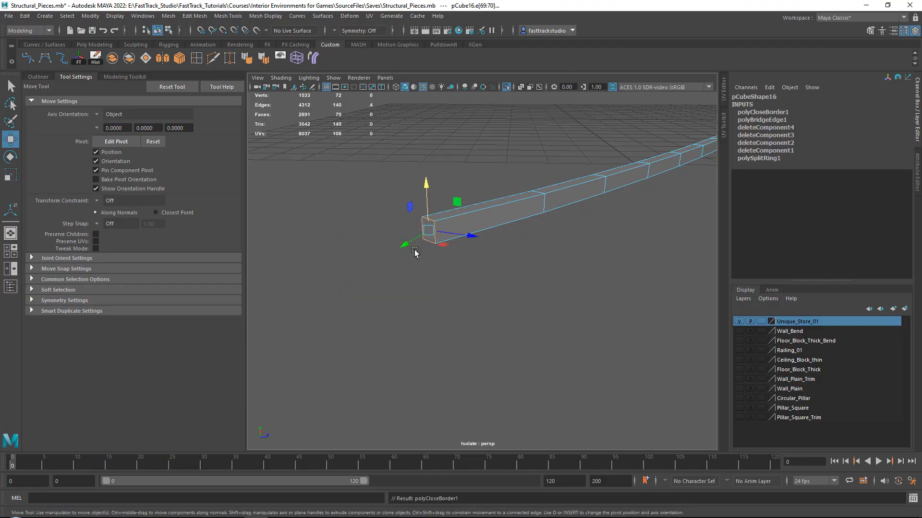
key("ctrl+s")
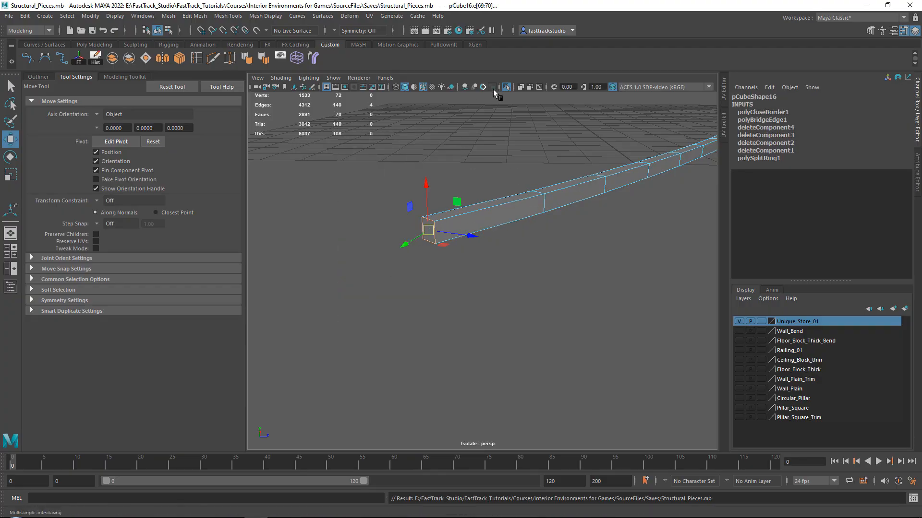
Step: Show the whole storefront again and consult the storefront reference photo for the entrance layout
left_click(506, 88)
left_click_drag(496, 230, 499, 301, "alt")
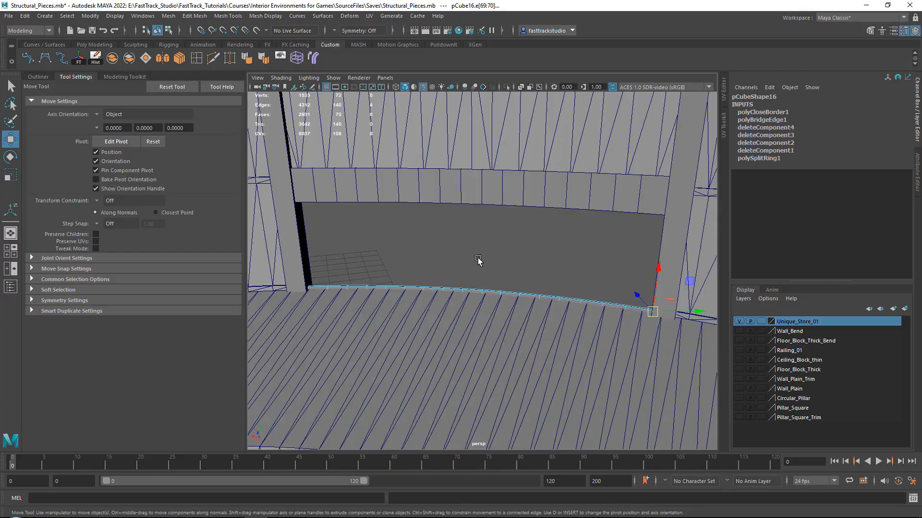
scroll(476, 262, "up", 3)
right_click_drag(921, 285, 492, 270)
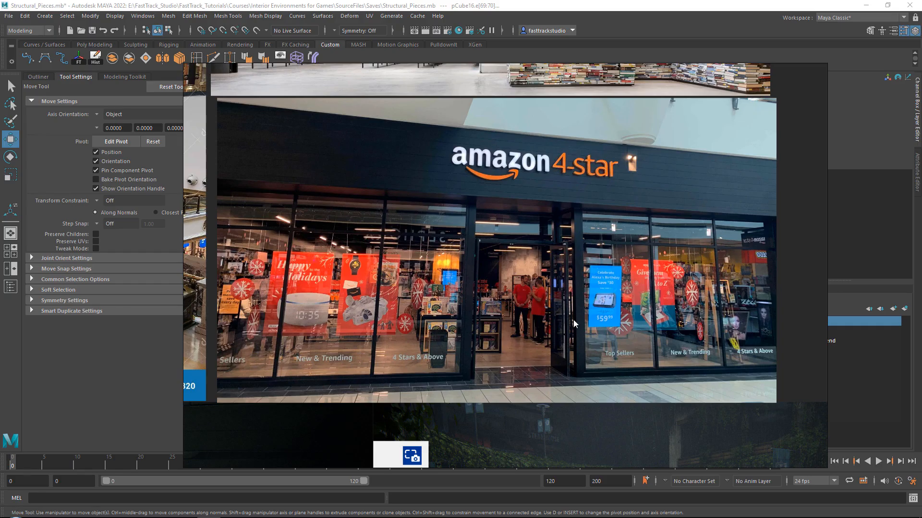
right_click_drag(569, 293, 921, 312)
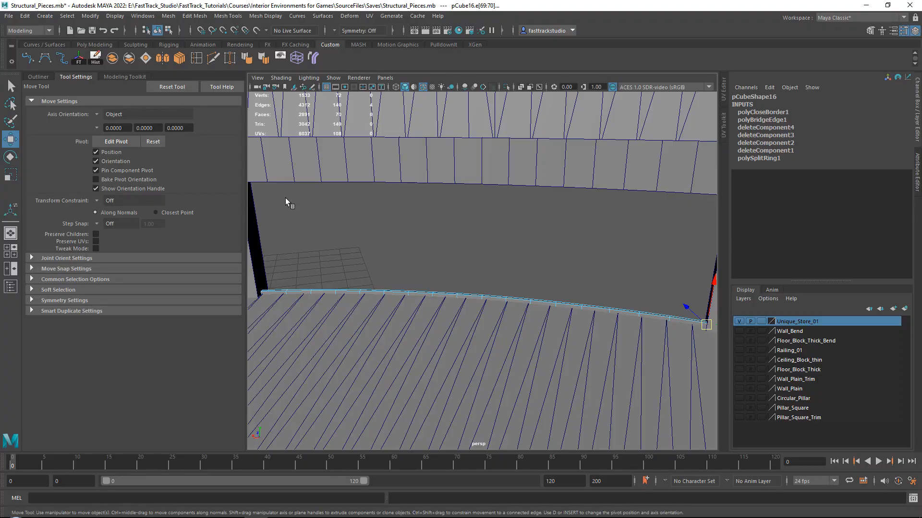
Step: Delete the faces in the middle of the curved base strip to open a gap for the doorway
left_click(400, 252)
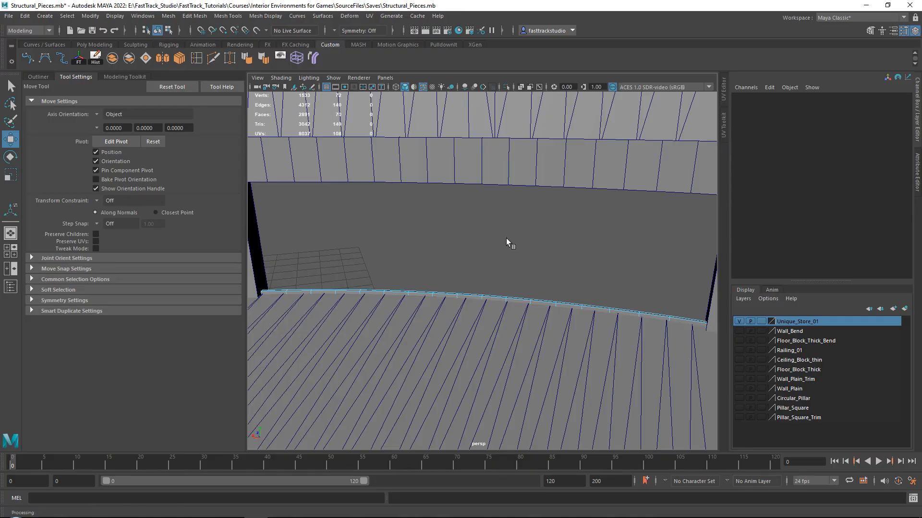
mouse_move(507, 240)
left_mouse_down("alt")
mouse_move(491, 251)
mouse_move(499, 248)
left_mouse_up("alt")
right_click(452, 250)
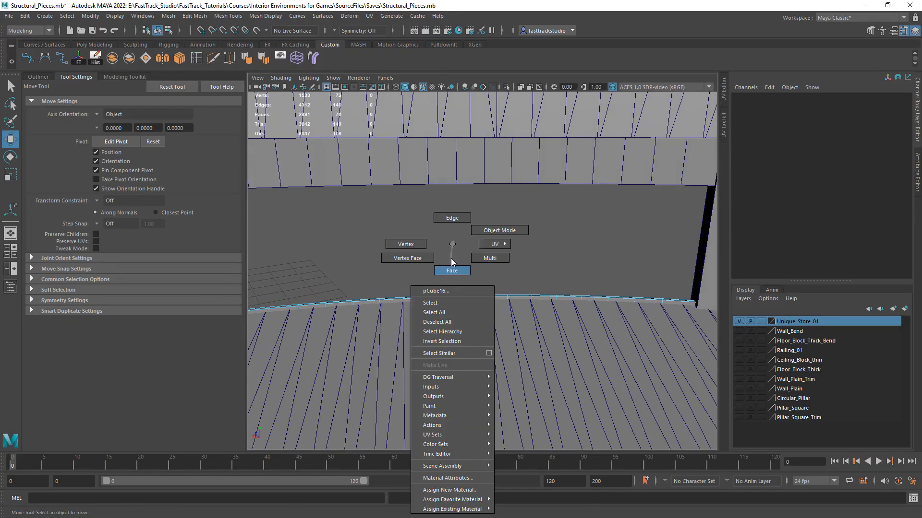
left_click_drag(469, 275, 463, 259, "alt")
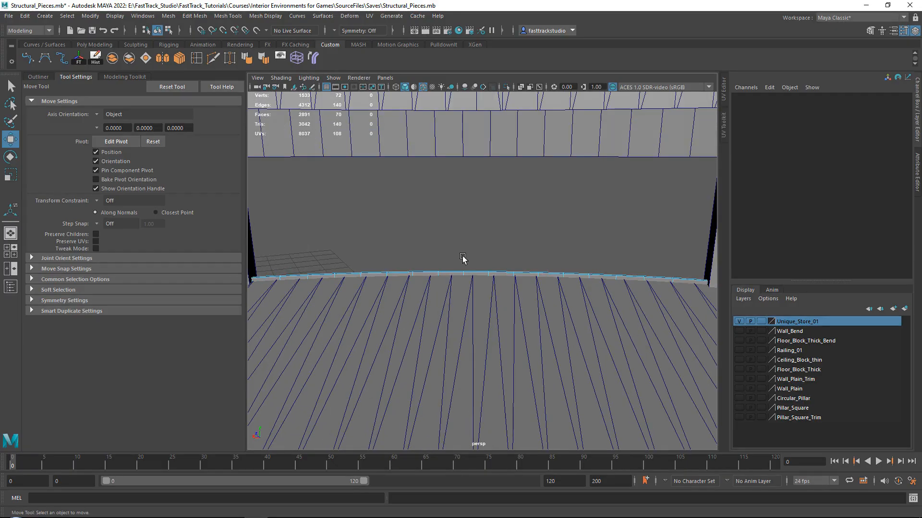
left_click_drag(499, 299, 501, 308)
scroll(528, 255, "down", 3)
scroll(519, 249, "up", 2)
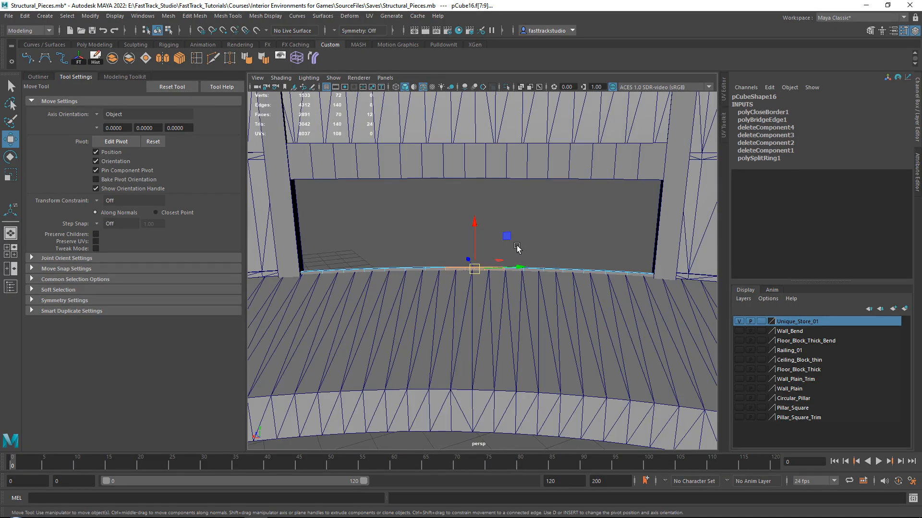
key("Delete")
Step: Select the open border at one cut end of the base strip beside the doorway and fill its hole
mouse_move(489, 248)
middle_mouse_down("alt")
mouse_move(510, 260)
mouse_move(497, 259)
middle_mouse_up("alt")
scroll(497, 259, "up", 5)
middle_click_drag(393, 272, 474, 273, "alt")
scroll(473, 273, "up", 4)
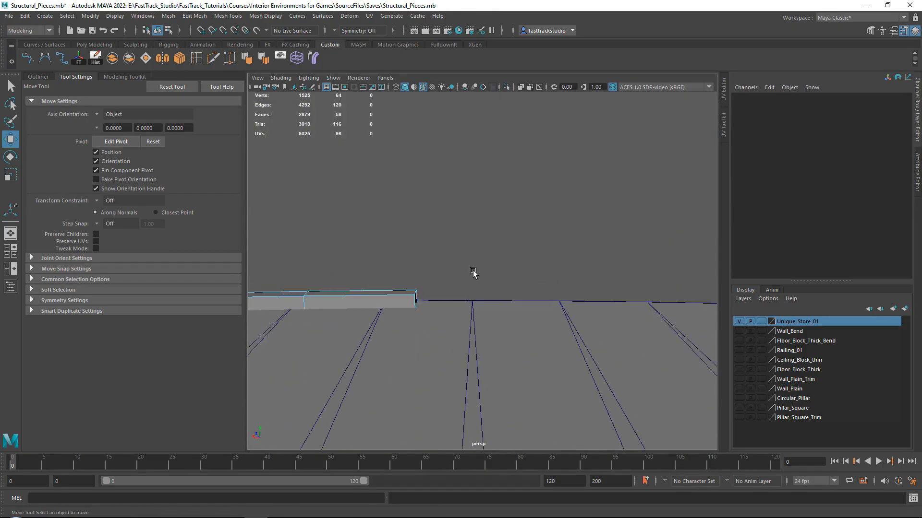
left_click_drag(473, 273, 428, 252, "alt")
right_click_drag(428, 250, 427, 222)
double_click(419, 287)
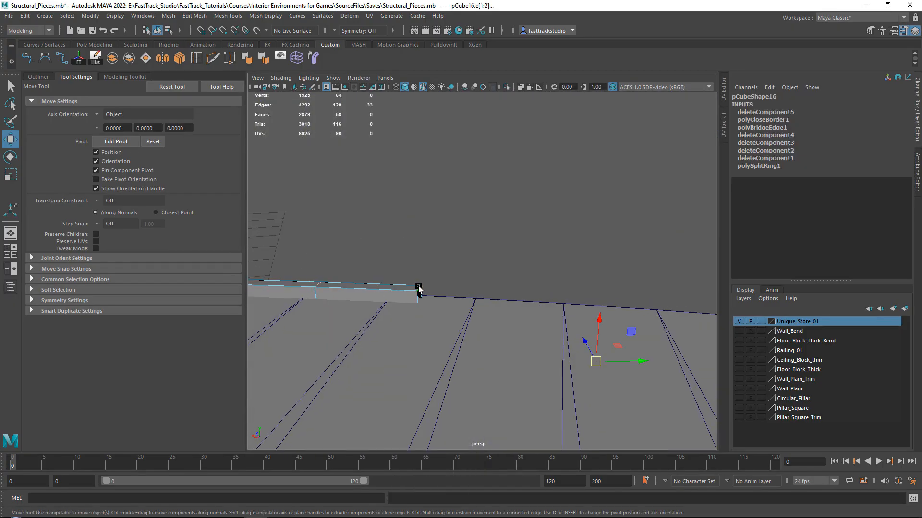
left_click(418, 287)
right_click_drag(486, 224, 473, 352, "shift")
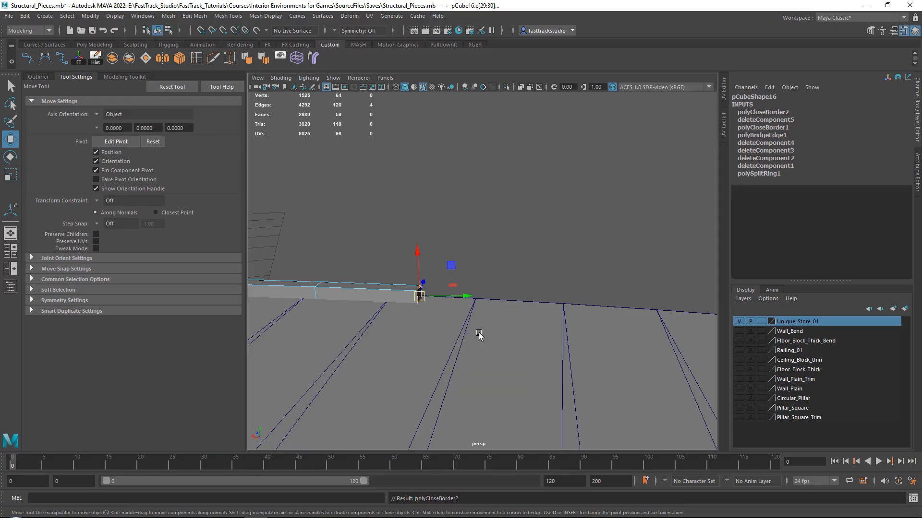
Step: Fill the hole at the base strip's opposite cut end across the doorway gap
scroll(479, 317, "down", 2)
left_click_drag(479, 268, 433, 255, "alt")
double_click(525, 295)
right_click_drag(474, 180, 463, 310, "shift")
left_click(484, 233)
scroll(484, 233, "down", 4)
left_click_drag(485, 232, 428, 263, "alt")
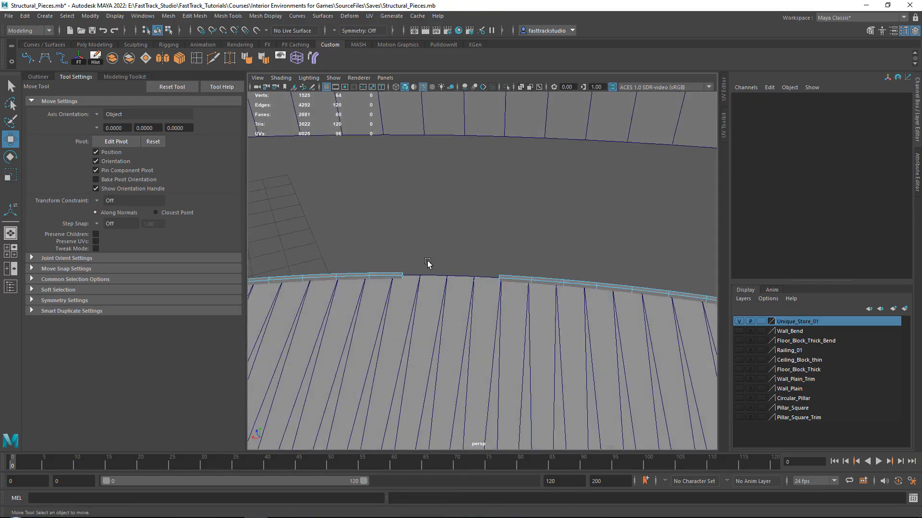
Step: Insert an edge loop close to each of the base strip's two cut ends beside the doorway
scroll(428, 263, "up", 5)
middle_click_drag(426, 282, 508, 279, "alt")
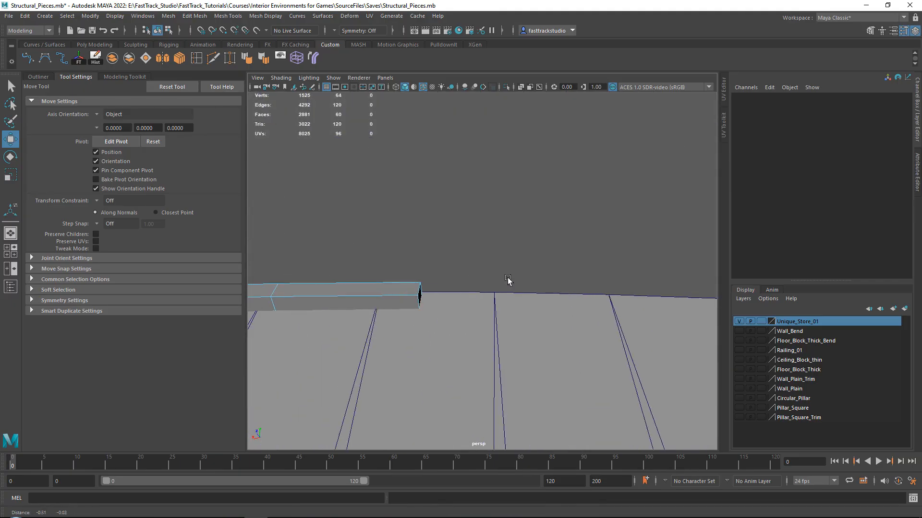
left_click(197, 57)
left_click_drag(403, 298, 401, 296)
middle_click_drag(597, 275, 430, 278, "alt")
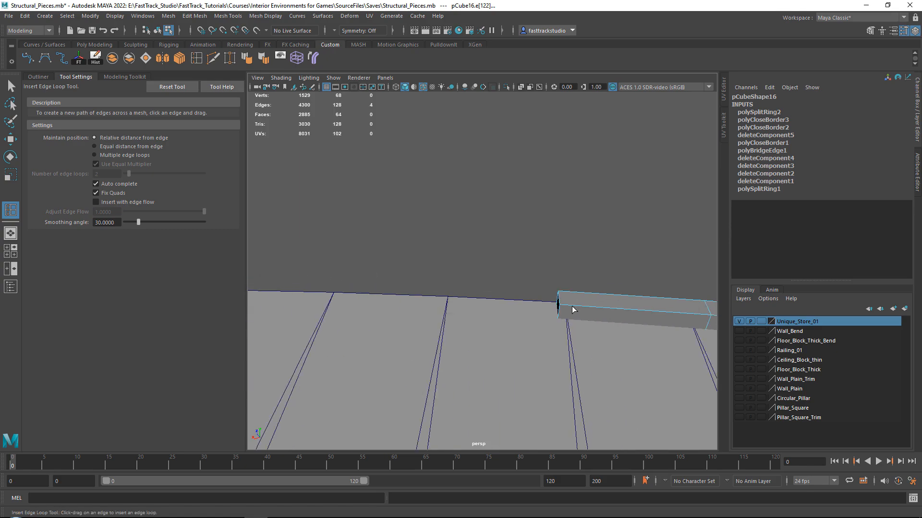
left_click_drag(572, 306, 572, 306)
key("w")
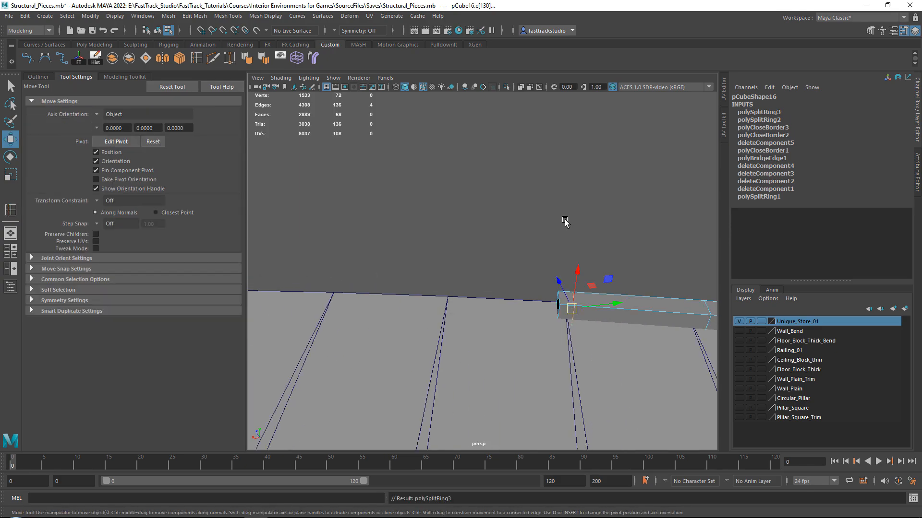
right_click_drag(566, 222, 567, 257)
left_click(567, 298)
left_click_drag(560, 294, 469, 261, "alt")
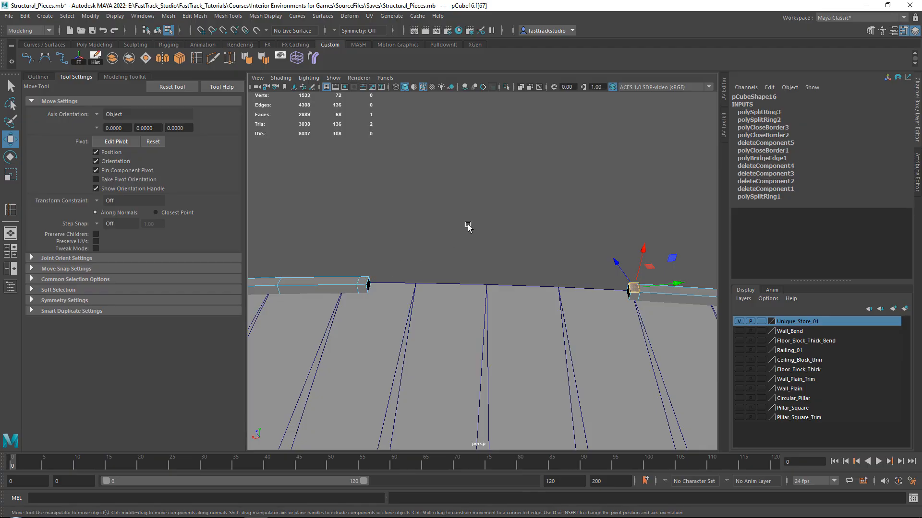
Step: Duplicate the split base strip as an object and raise the copy to the underside of the curved top beam
right_click_drag(358, 243, 423, 220)
scroll(427, 223, "down", 6)
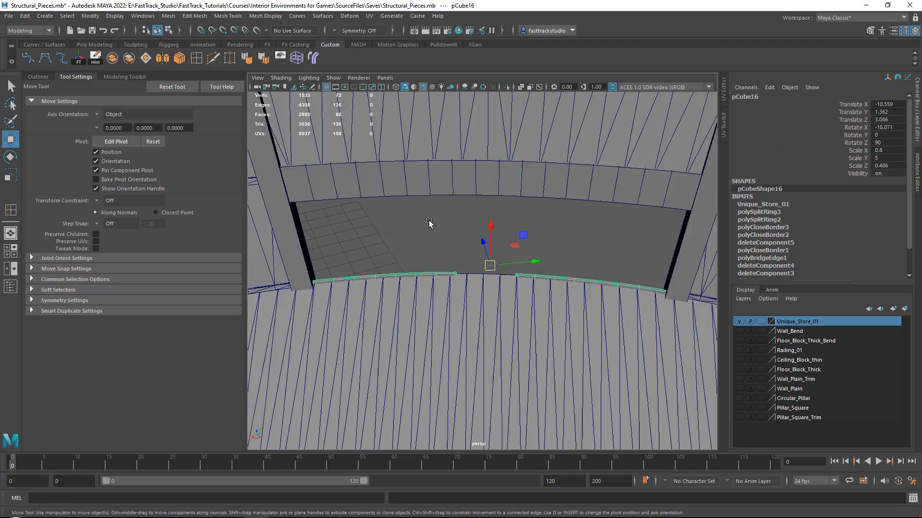
left_click_drag(431, 224, 447, 184, "alt")
middle_click_drag(446, 185, 480, 282, "alt")
scroll(479, 281, "up", 4)
left_click_drag(473, 326, 471, 196, "alt")
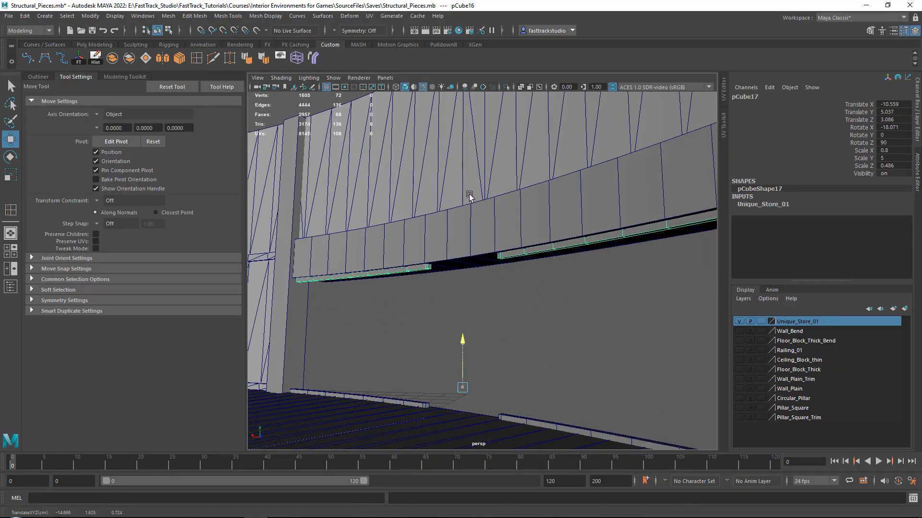
left_click_drag(468, 196, 467, 195, "shift")
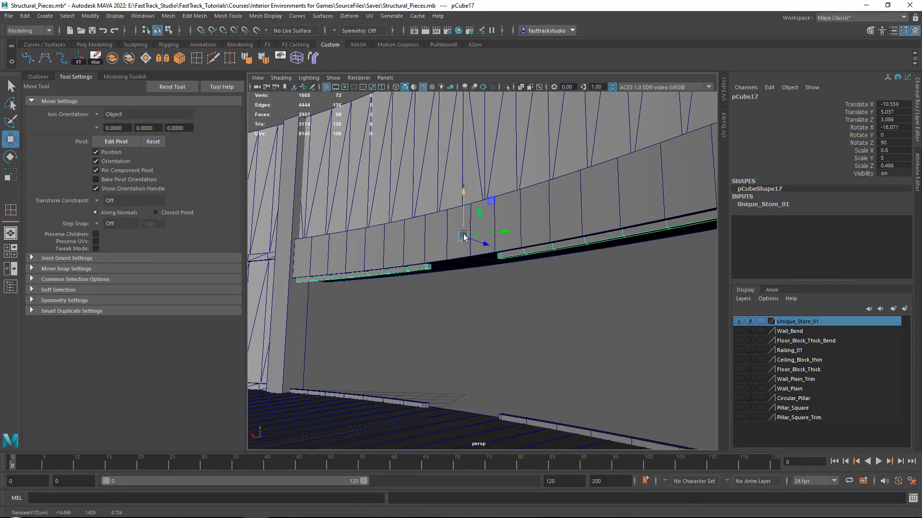
Step: Extrude the small upward-facing end faces on both sides of the doorway up to the upper strip, forming two door posts
left_click_drag(467, 283, 504, 298, "alt")
middle_click_drag(504, 299, 495, 264, "alt")
scroll(482, 253, "up", 3)
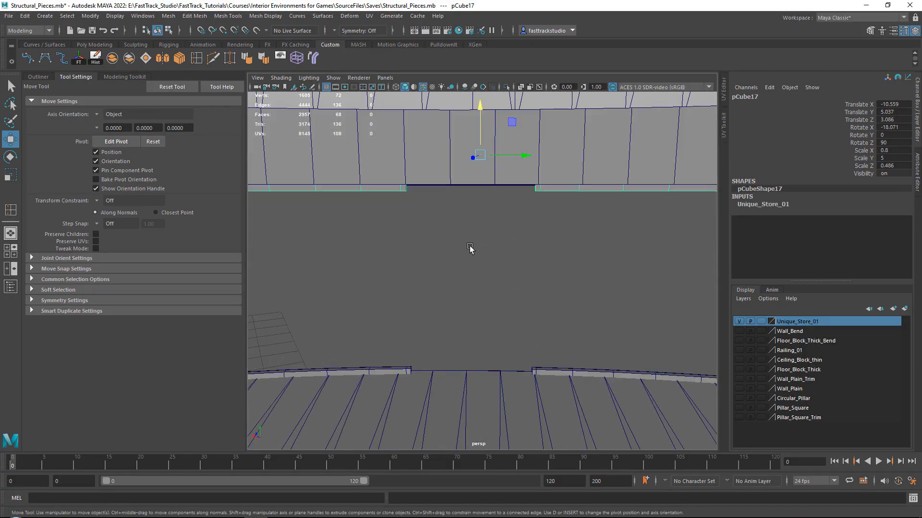
scroll(426, 322, "up", 3)
left_click(383, 403)
right_click_drag(423, 294, 419, 273)
left_click(398, 395)
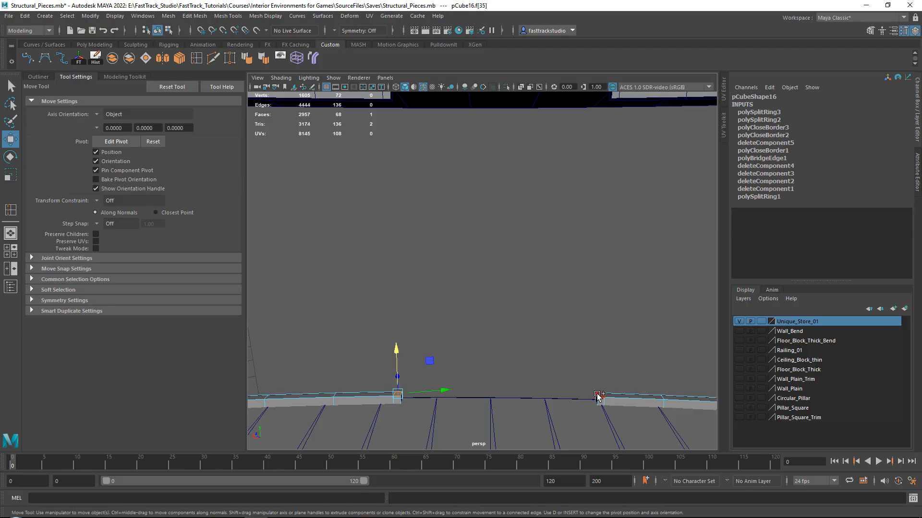
left_click(597, 396, "shift")
scroll(535, 325, "down", 3)
key("ctrl+e")
left_click_drag(501, 302, 509, 119)
left_click_drag(537, 181, 479, 187, "alt")
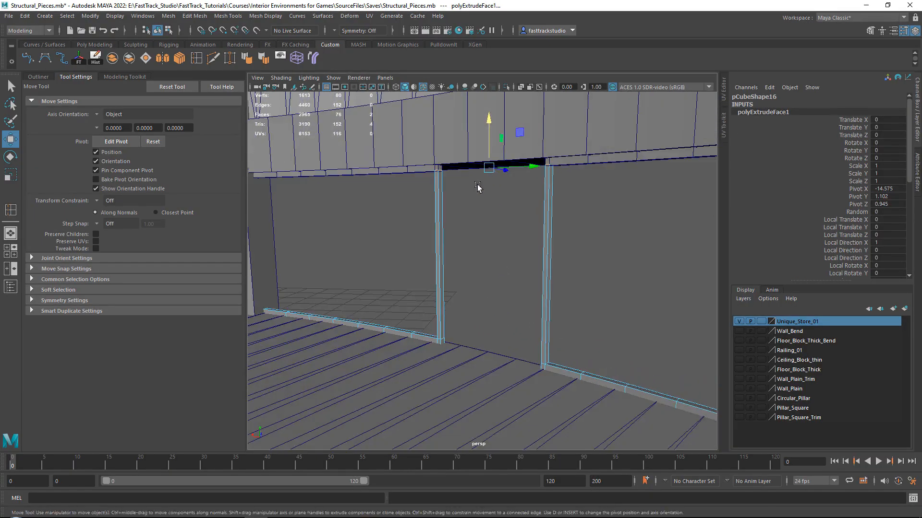
Step: Select the upper strip's cut end face beside one door post and extrude it across the doorway to the opposite half
middle_click_drag(479, 187, 456, 233, "alt")
scroll(409, 239, "up", 3)
left_click_drag(409, 239, 402, 236, "alt")
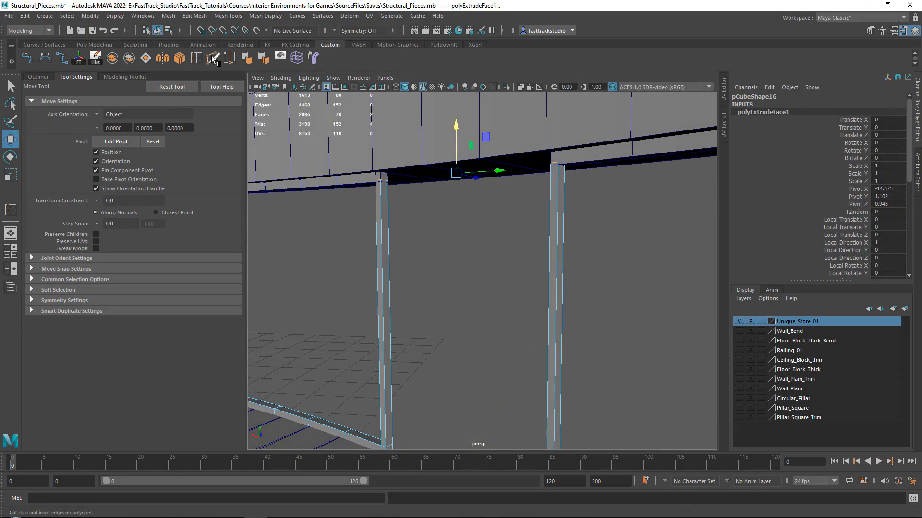
right_click_drag(383, 181, 426, 181)
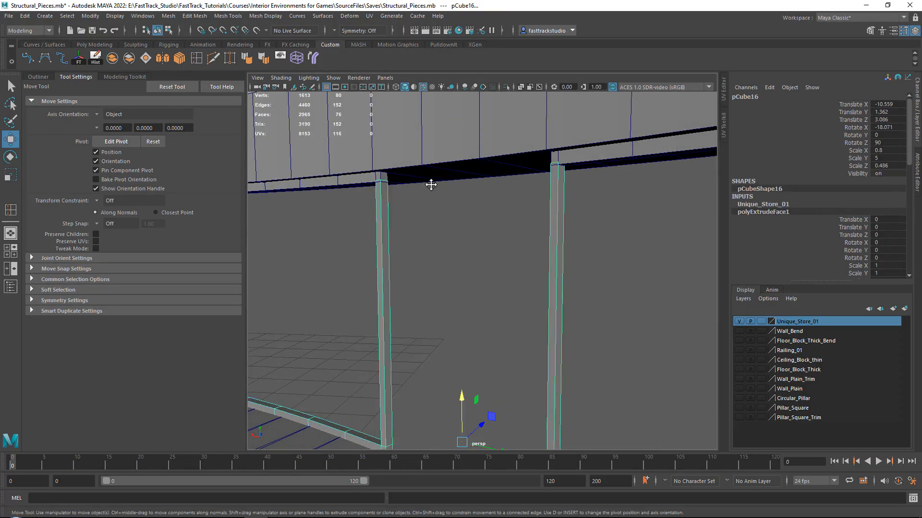
left_click_drag(431, 181, 403, 156, "alt")
left_click(304, 170)
left_click_drag(332, 166, 307, 197, "alt")
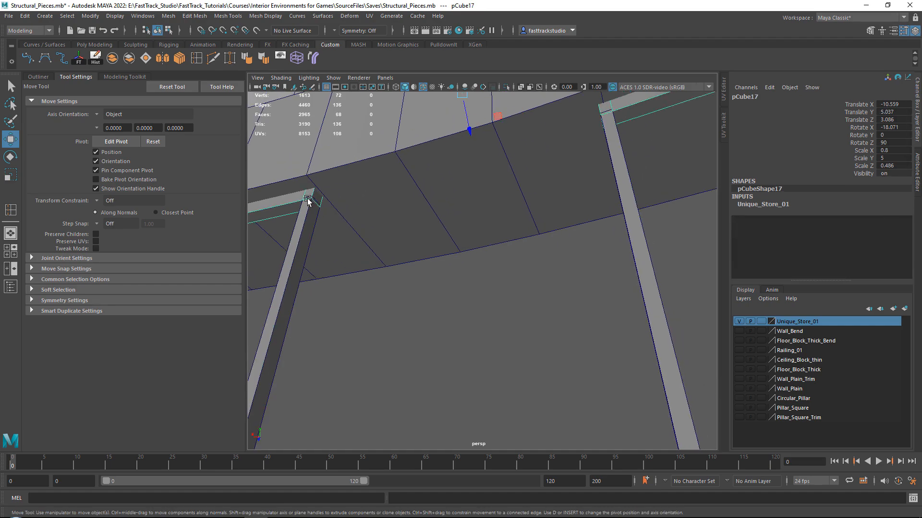
right_click_drag(309, 196, 337, 191)
left_click(316, 201)
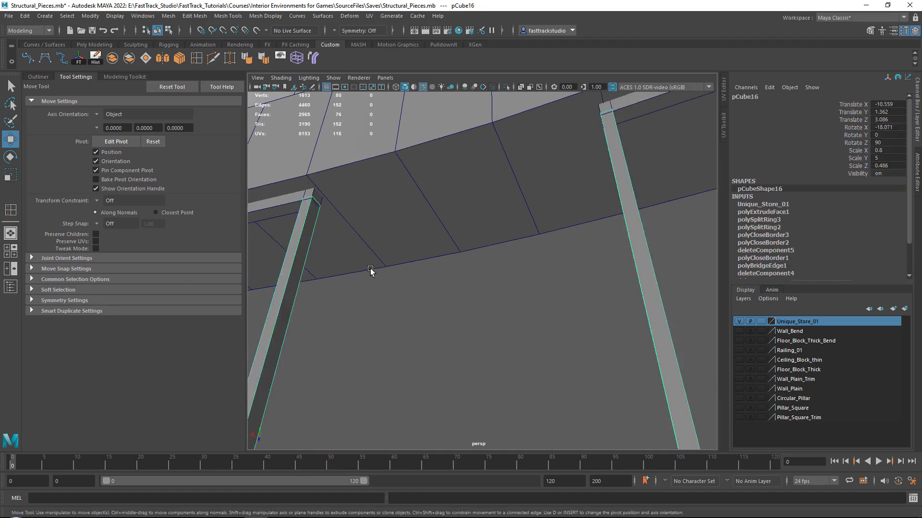
left_click(372, 272)
left_click(290, 198)
right_click_drag(421, 245, 422, 273)
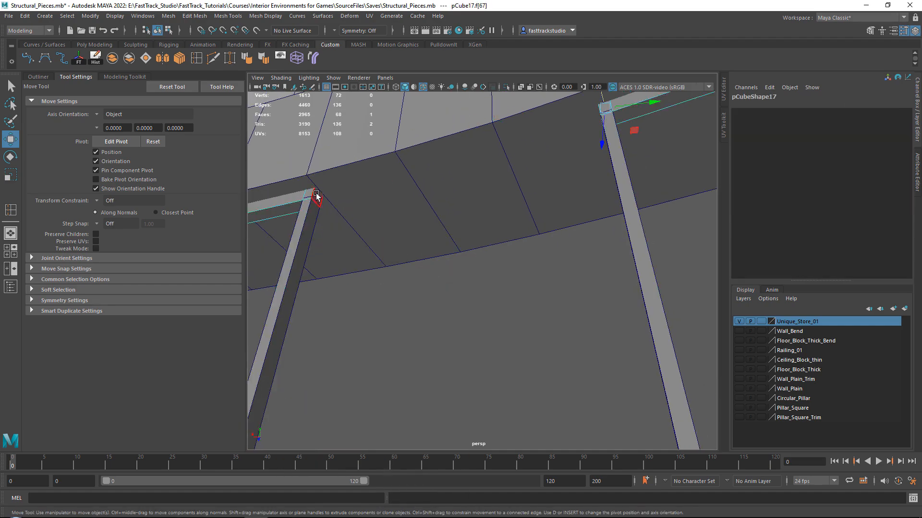
left_click(316, 198)
middle_click_drag(357, 216, 352, 253, "alt")
left_click_drag(351, 255, 631, 243, "alt")
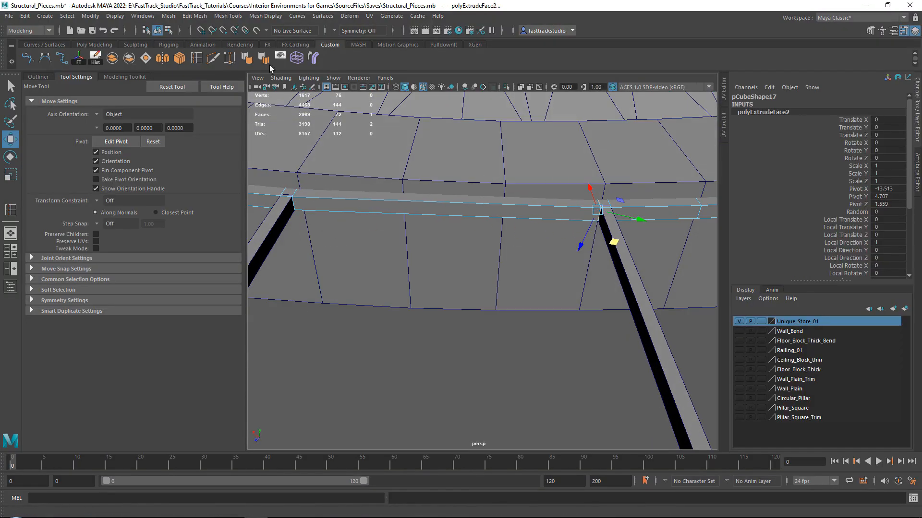
Step: Insert two edge loops in the upper strip's section spanning the doorway and shift each one to follow the curve of the beam
left_click(198, 58)
left_click_drag(508, 206, 553, 202)
key("w")
key("ctrl+z")
middle_click_drag(523, 237, 525, 243)
left_click(196, 58)
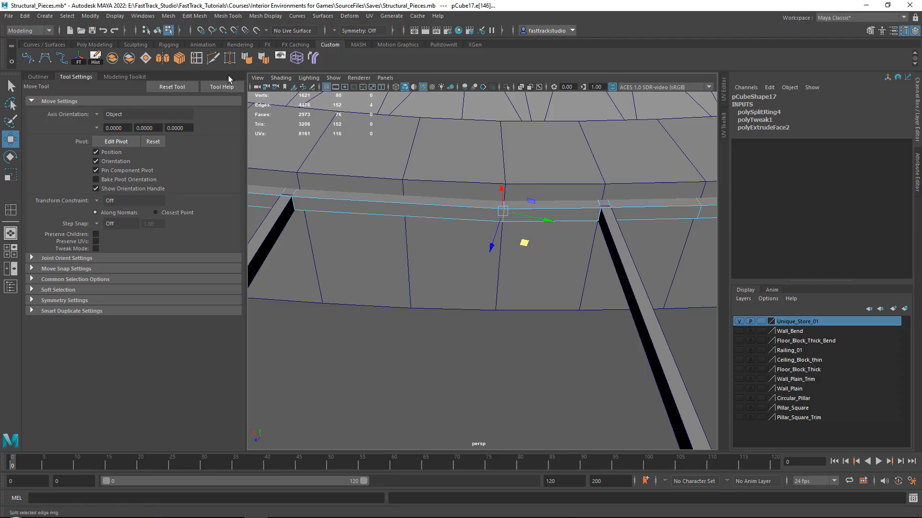
left_click(392, 206)
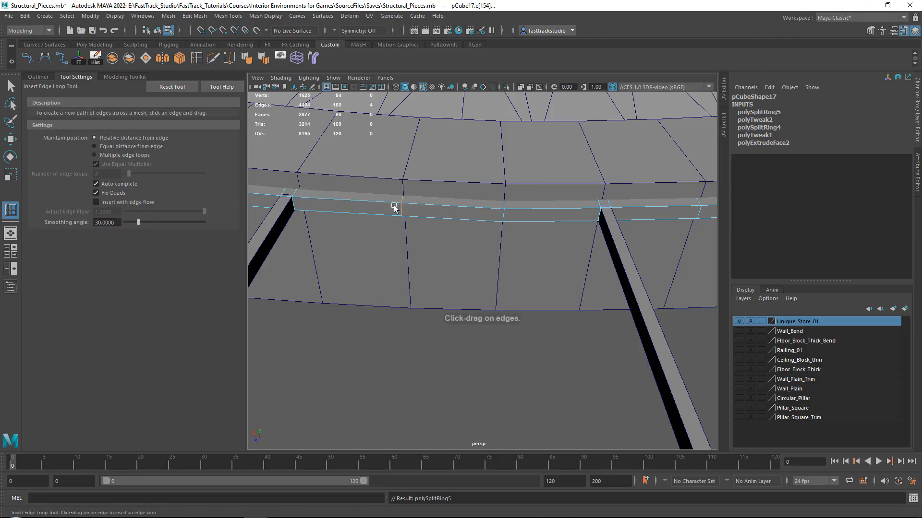
key("w")
middle_click_drag(426, 237, 427, 241)
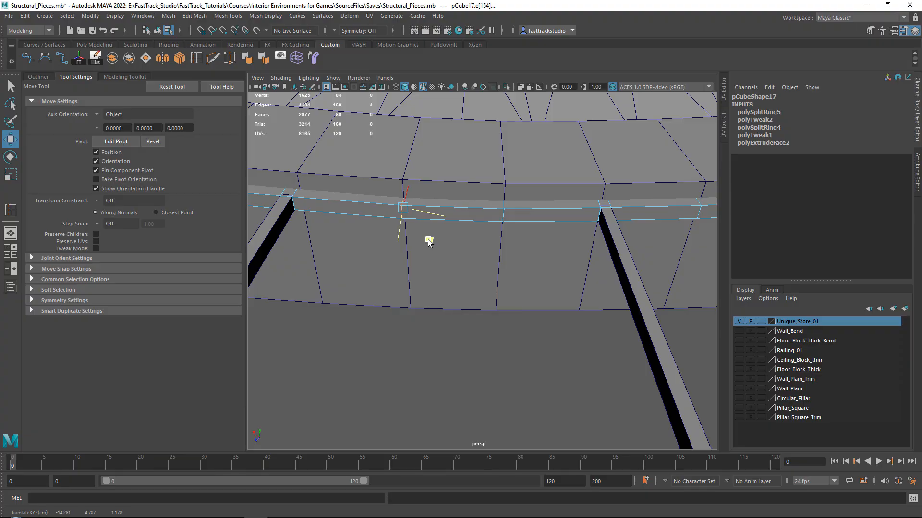
Step: Select the three underside faces of the upper strip between the door posts and extrude them downward as a panel above the doorway
scroll(427, 241, "down", 3)
left_click_drag(427, 241, 366, 138, "alt")
scroll(395, 284, "up", 4)
right_click_drag(366, 138, 373, 171)
left_click(384, 165)
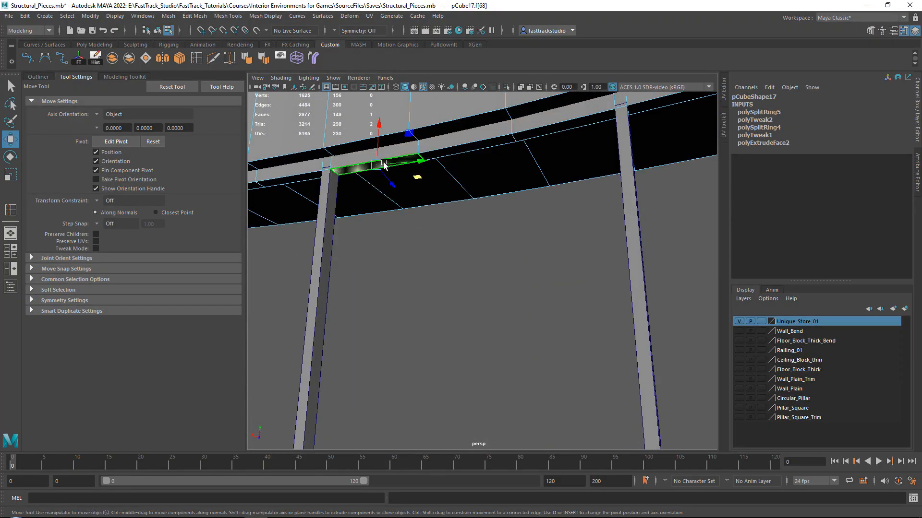
left_click(447, 151, "shift")
left_click(526, 137, "shift")
right_click_drag(469, 125, 510, 114)
left_click(441, 115)
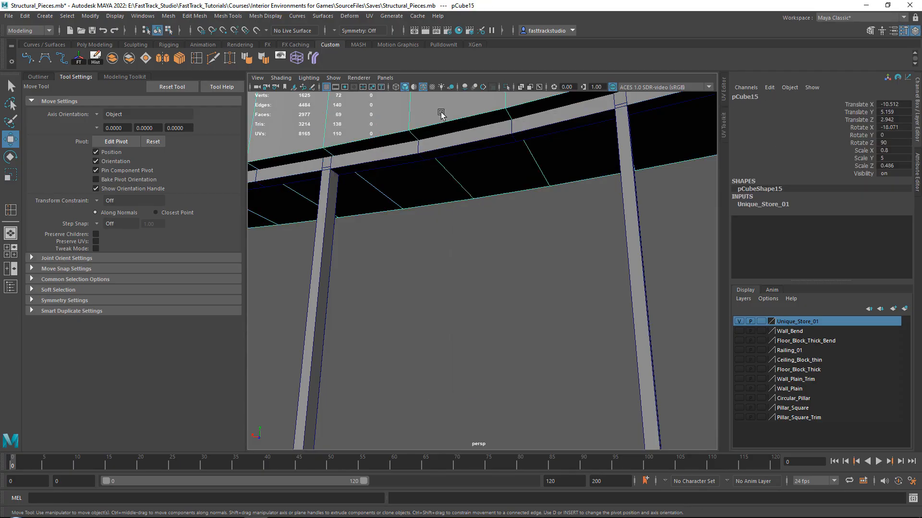
left_click(464, 142)
right_click_drag(503, 228, 502, 253)
scroll(467, 158, "down", 4)
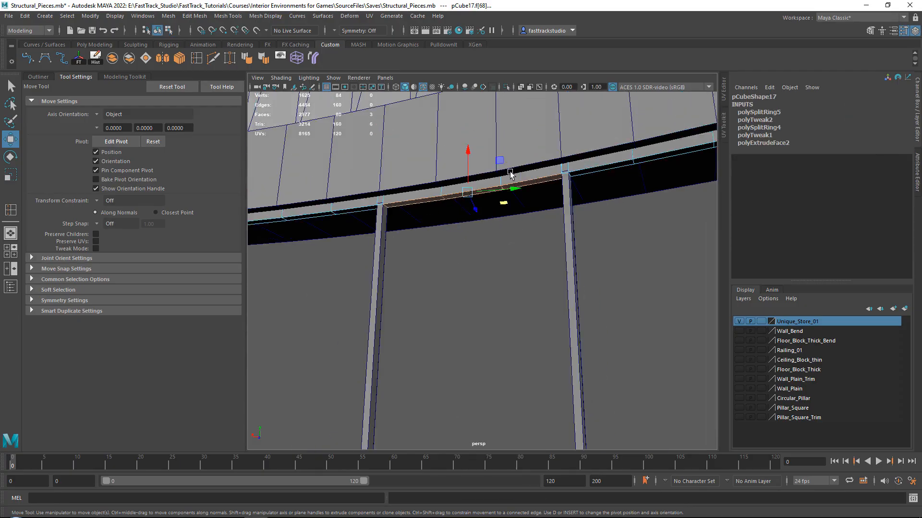
left_click_drag(508, 166, 476, 215, "alt")
middle_click_drag(490, 266, 482, 215, "alt")
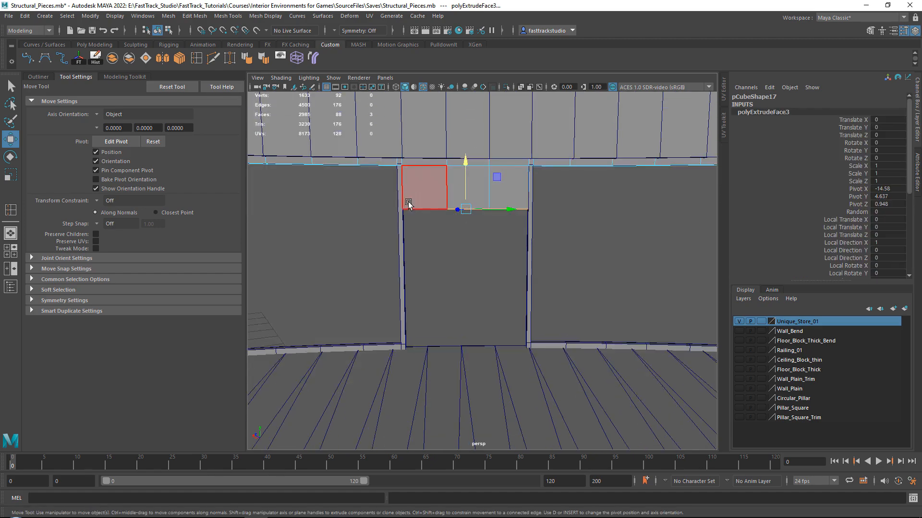
right_click_drag(414, 196, 439, 180)
left_click(502, 279)
Step: Insert an edge loop in the base strip very close to its outer end beside the pillar
left_click_drag(481, 254, 468, 261, "alt")
scroll(520, 294, "up", 3)
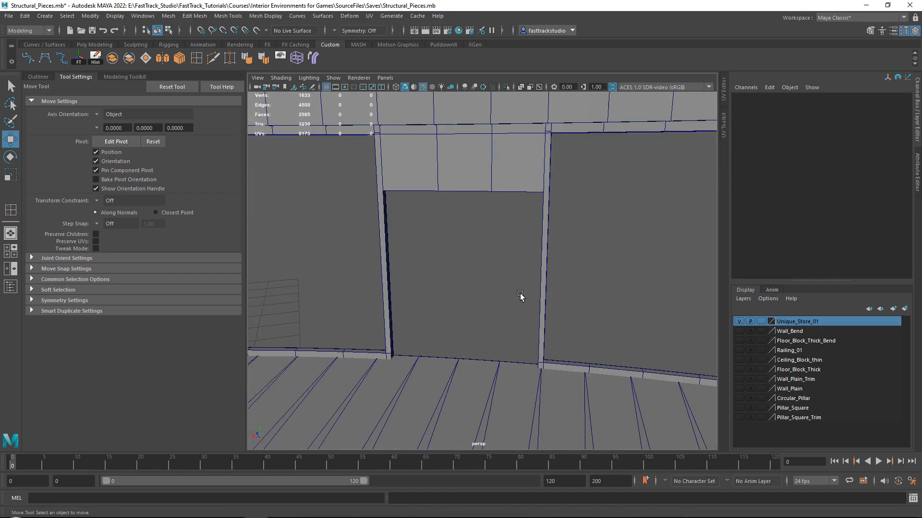
left_click_drag(532, 256, 543, 260, "alt")
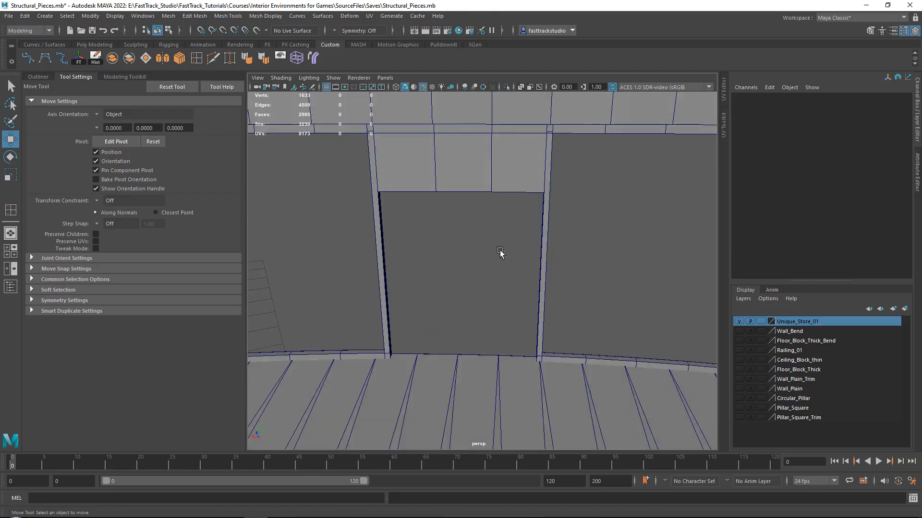
middle_click_drag(274, 261, 563, 255, "alt")
left_click_drag(519, 302, 507, 307, "alt")
left_click(443, 357)
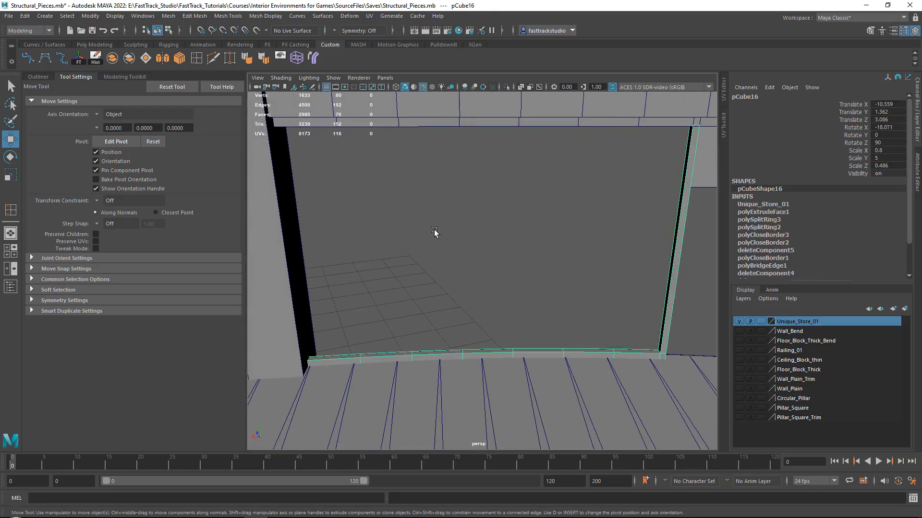
right_click_drag(434, 232, 432, 199)
double_click(413, 344)
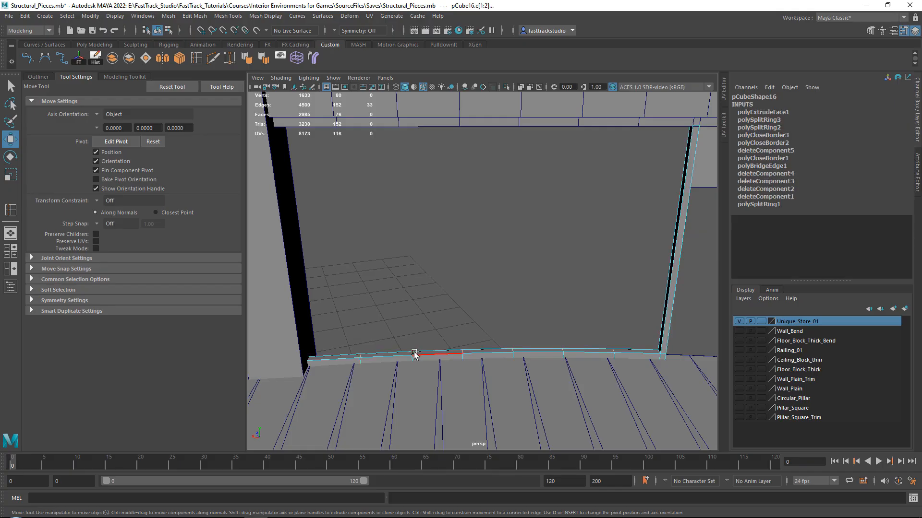
double_click(412, 357)
middle_click_drag(371, 352, 491, 283, "alt")
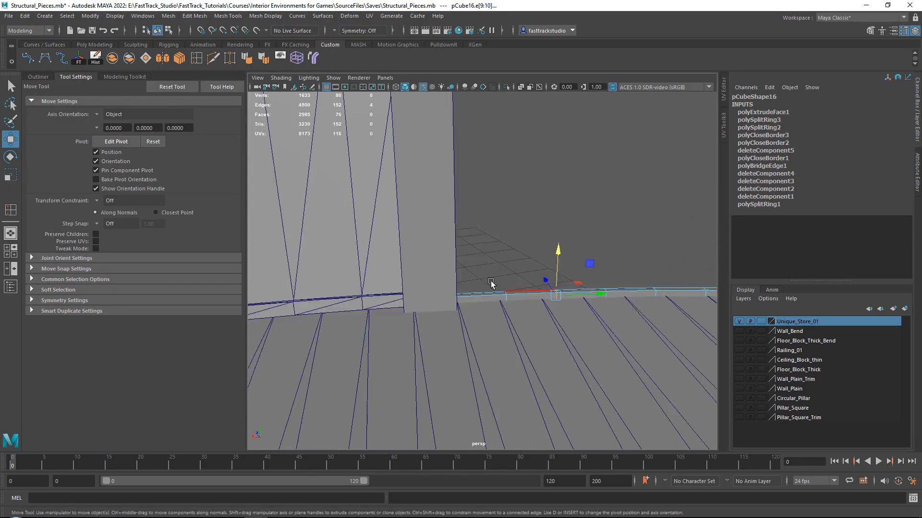
scroll(491, 284, "up", 4)
left_click(198, 60)
scroll(401, 292, "up", 6)
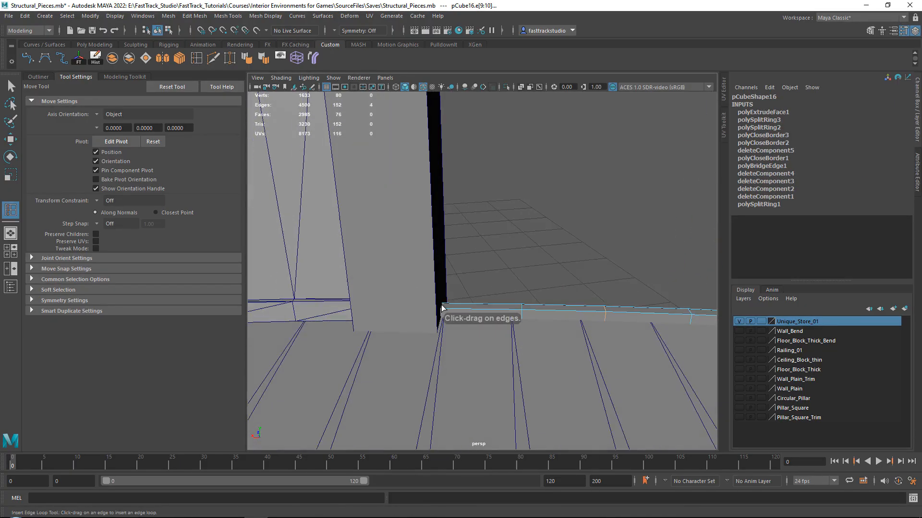
left_click(413, 349)
key("w")
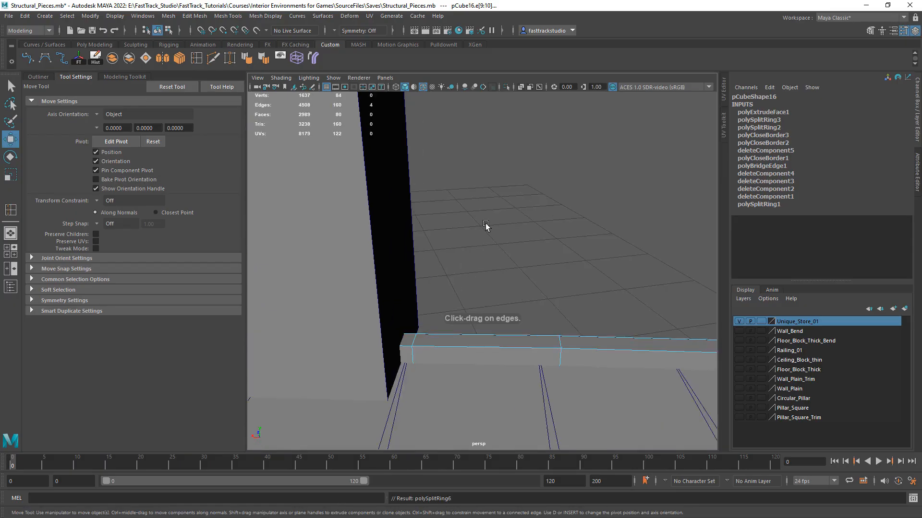
Step: Select the small top face at that outer end and extrude it up to the upper strip as a post beside the pillar
left_click(409, 340)
scroll(410, 337, "down", 5)
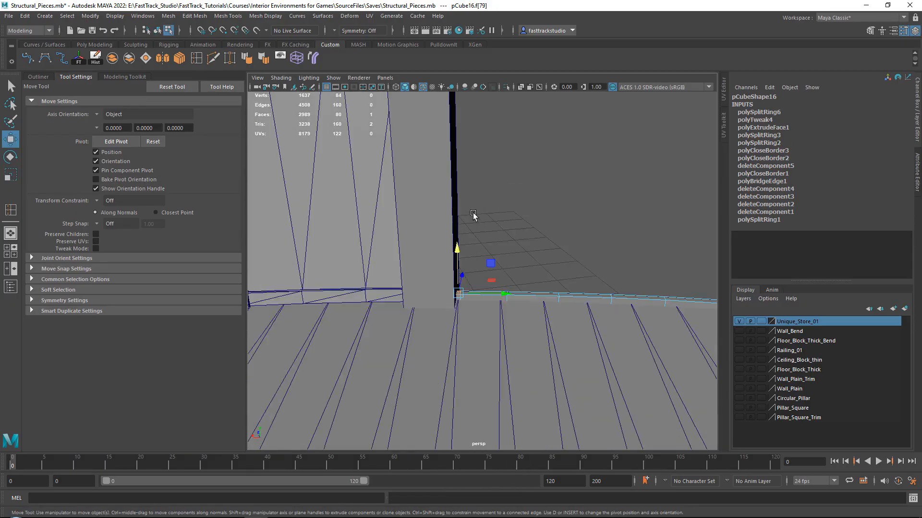
middle_click_drag(472, 214, 436, 305, "alt")
left_click_drag(437, 305, 444, 118, "alt")
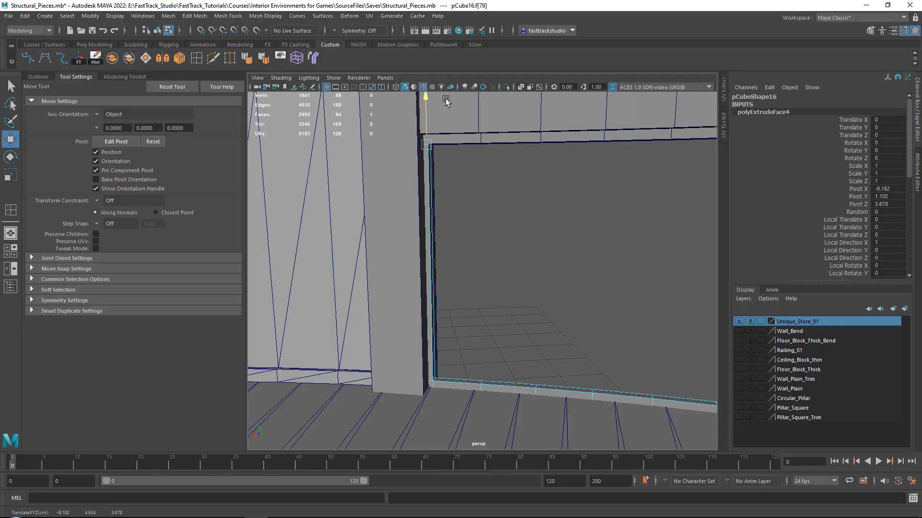
Step: Select two evenly spaced edge loops on the base strip between the pillar post and door post and bevel them with a fraction of 0.07
left_click_drag(449, 208, 539, 330, "alt")
right_click_drag(538, 244, 540, 217)
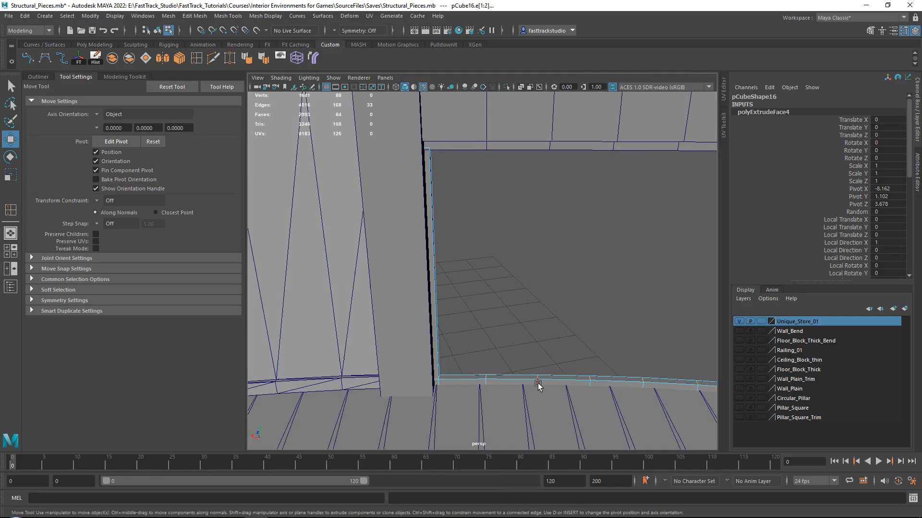
left_click(590, 384)
left_click_drag(592, 308, 440, 300, "alt")
double_click(372, 334)
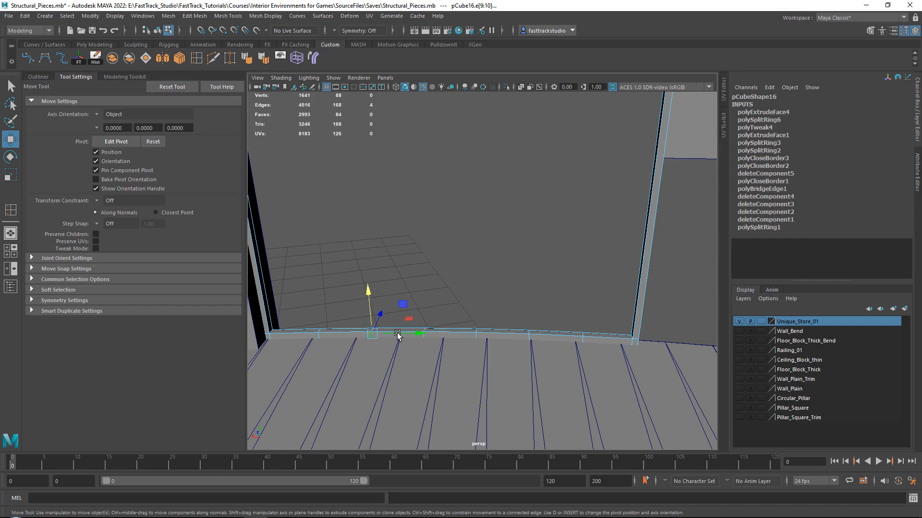
double_click(530, 338, "shift")
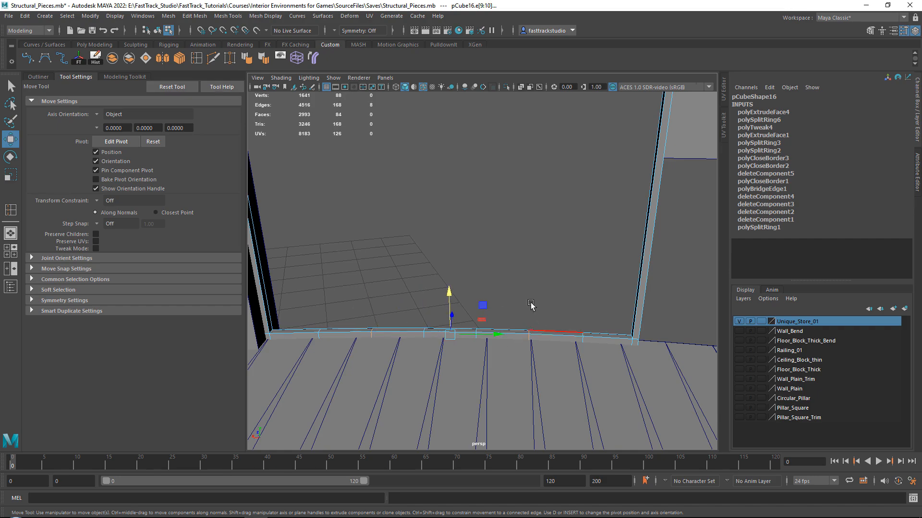
left_click_drag(530, 304, 482, 284, "alt")
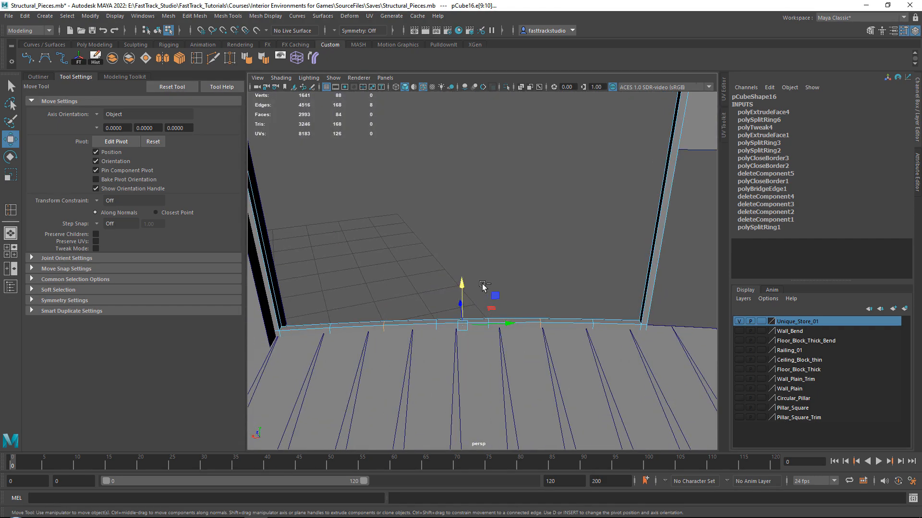
key("ctrl+b")
left_click(653, 283)
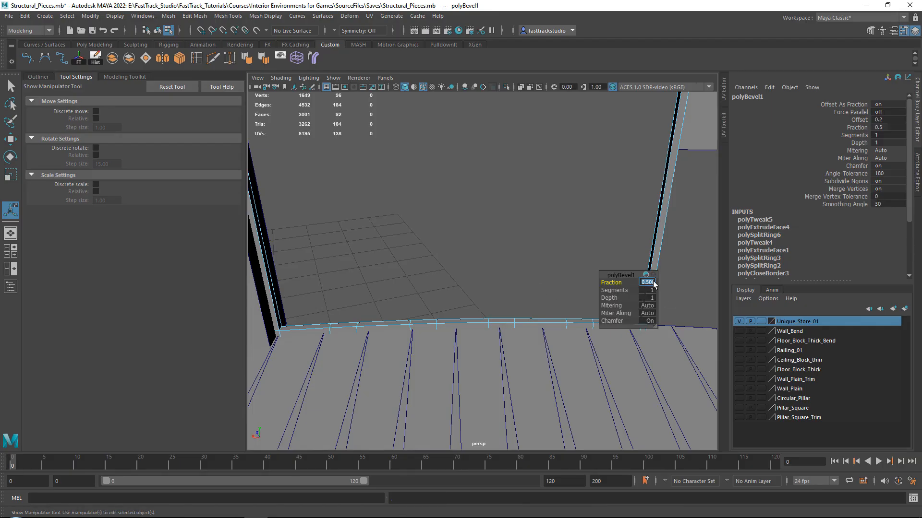
type("0.1")
key("Return")
type("0.05")
key("Return")
type("0.07")
key("Return")
key("w")
Step: Select the two narrow top faces made by the bevel and extrude them up to the upper strip, forming two window mullions
right_click_drag(406, 244, 406, 276)
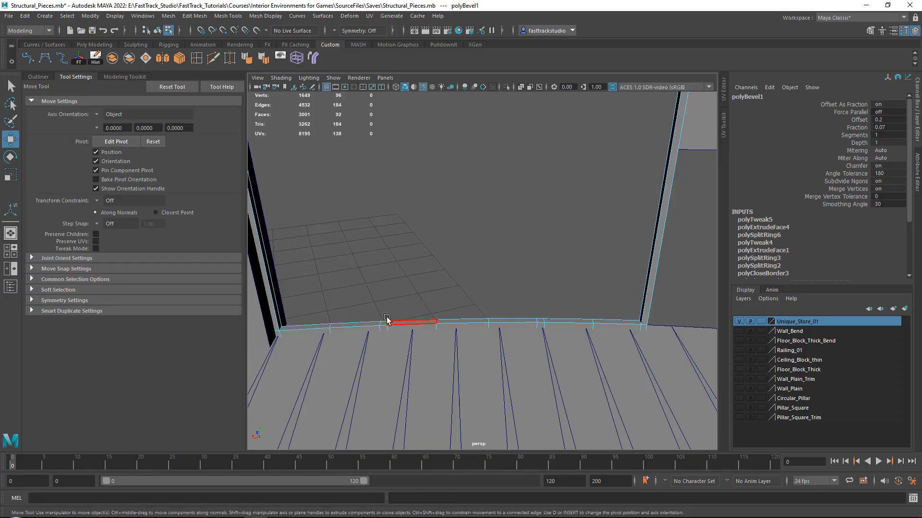
left_click(384, 322)
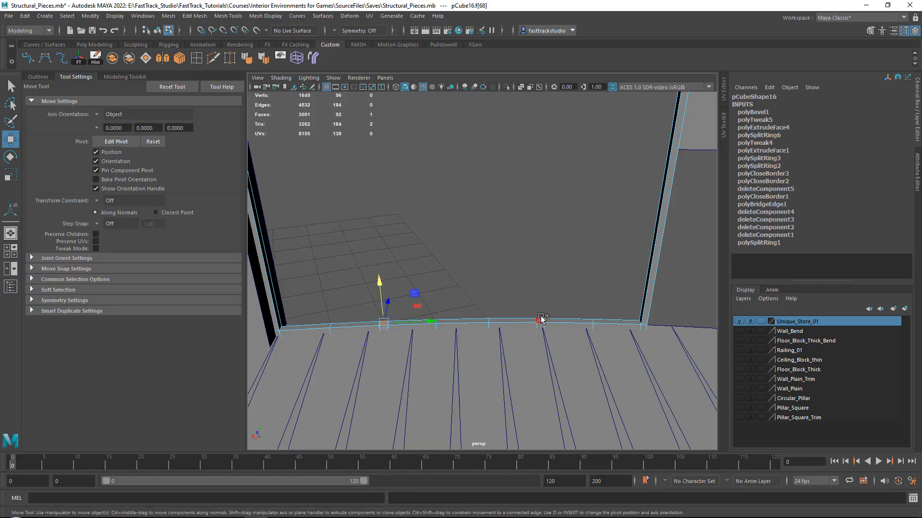
left_click(541, 318, "shift")
scroll(542, 314, "down", 4)
left_click_drag(546, 288, 541, 246, "alt")
left_click_drag(472, 262, 479, 112, "shift")
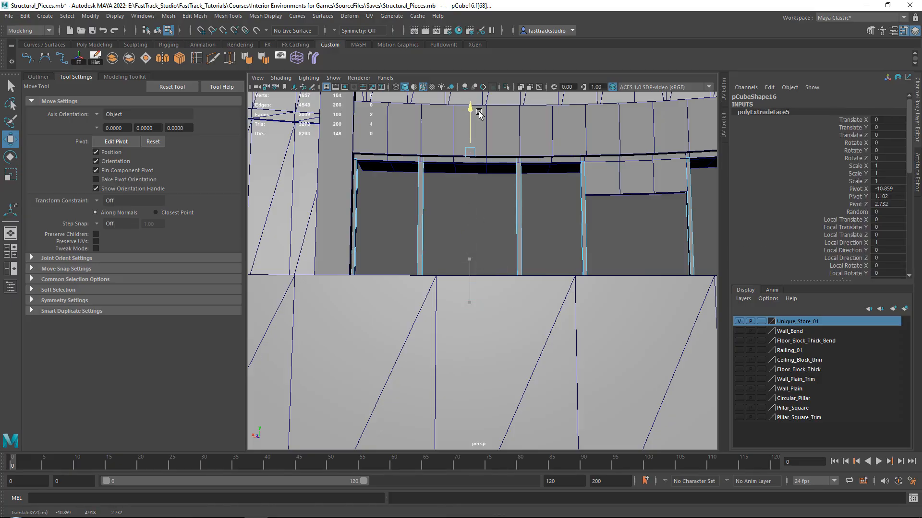
left_click_drag(544, 144, 541, 193, "alt")
right_click_drag(473, 197, 512, 182)
left_click(471, 206)
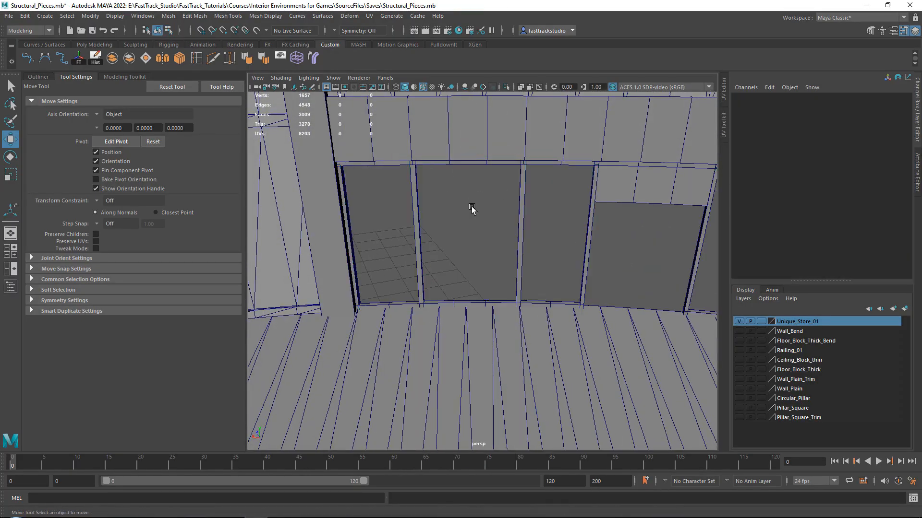
Step: Insert an edge loop close to the outer end of the base strip on the opposite side of the doorway, beside the other pillar
left_click_drag(471, 206, 529, 238, "alt")
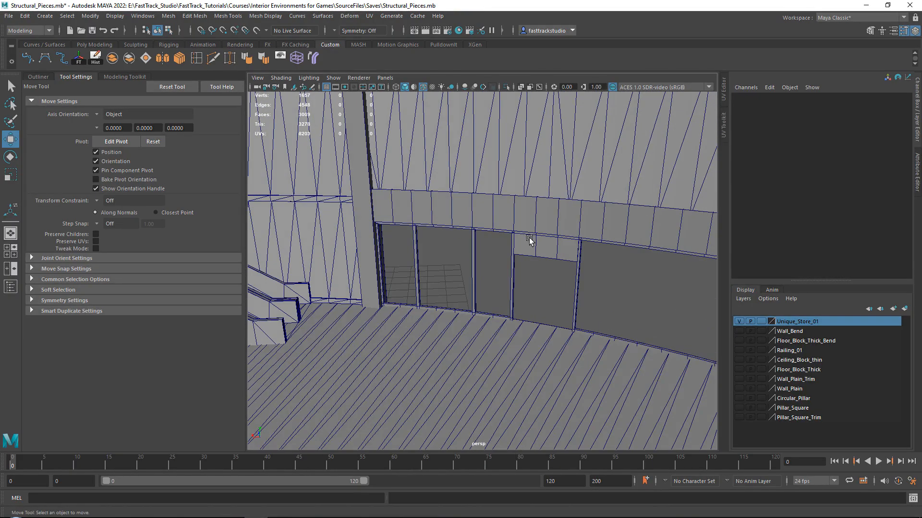
scroll(624, 272, "down", 6)
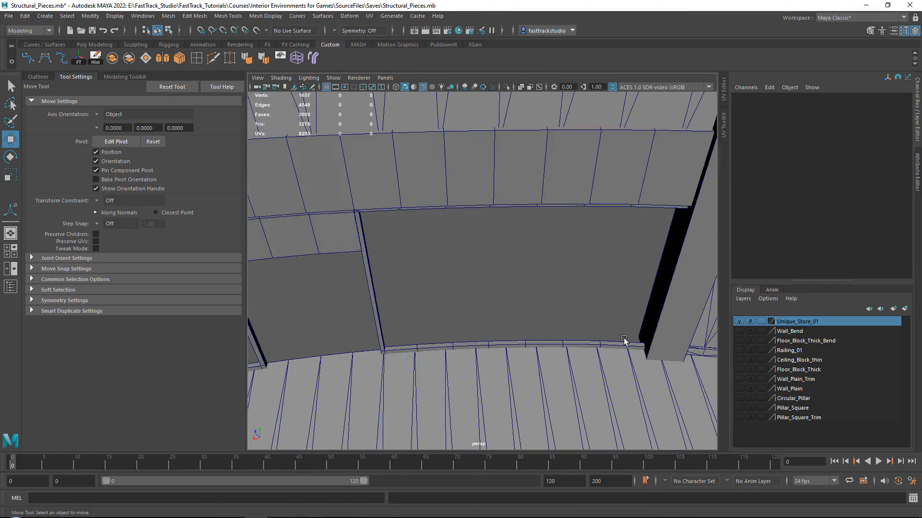
left_click(643, 329)
middle_click_drag(643, 328, 488, 255, "alt")
scroll(488, 255, "up", 6)
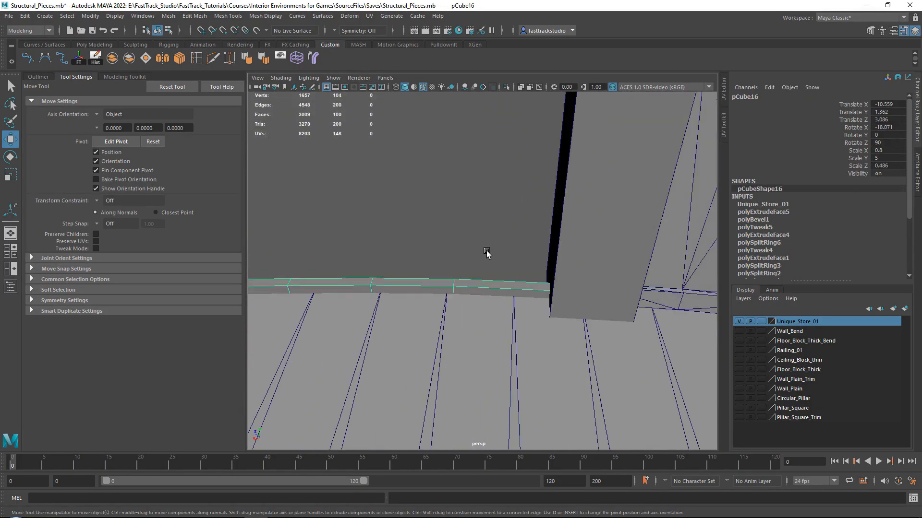
left_click(198, 59)
left_click_drag(563, 299, 567, 301)
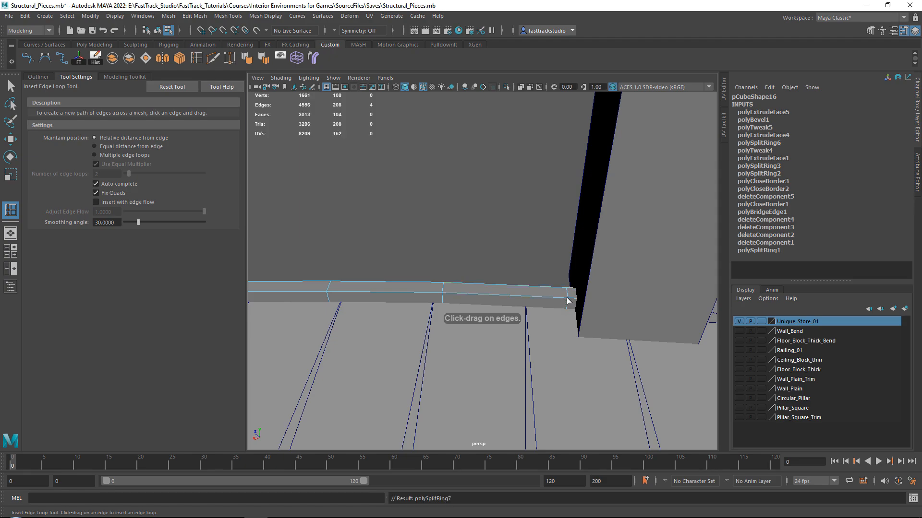
key("w")
Step: Extrude the small top face at the base strip's opposite outer end up to the upper strip as a matching post
right_click_drag(517, 198, 514, 222)
left_click(574, 294)
scroll(558, 258, "down", 5)
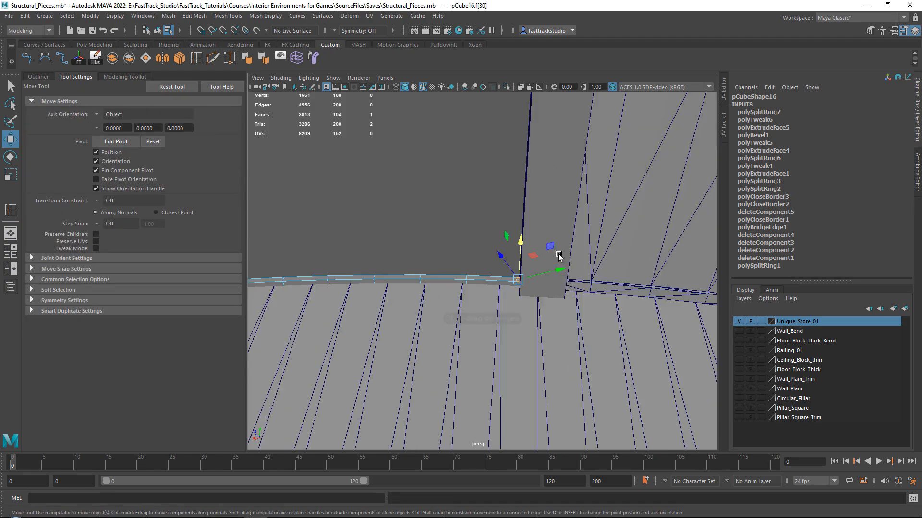
left_click_drag(558, 255, 524, 240, "alt")
left_click_drag(519, 314, 516, 110, "shift")
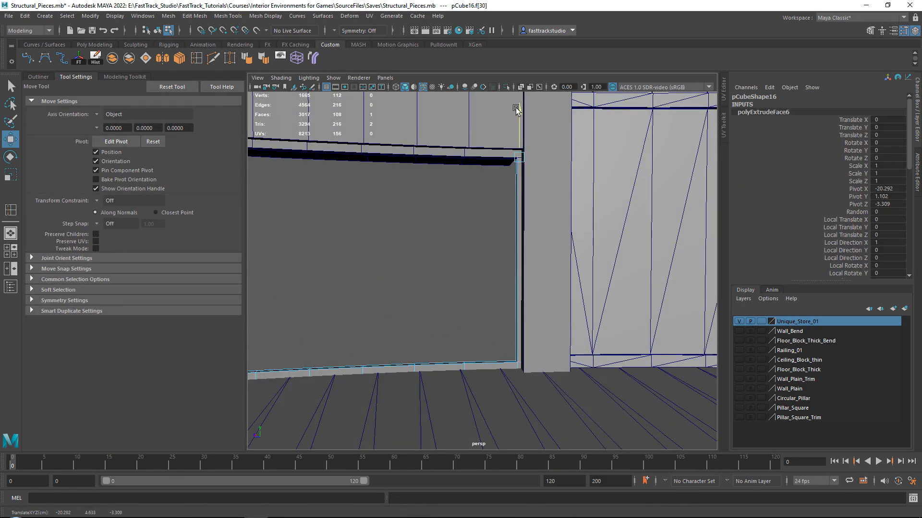
Step: Select two evenly spaced edge loops on the base strip of the other window opening and bevel them with a fraction of 0.07
scroll(461, 218, "down", 4)
left_click_drag(461, 218, 446, 232, "alt")
right_click_drag(436, 251, 437, 229)
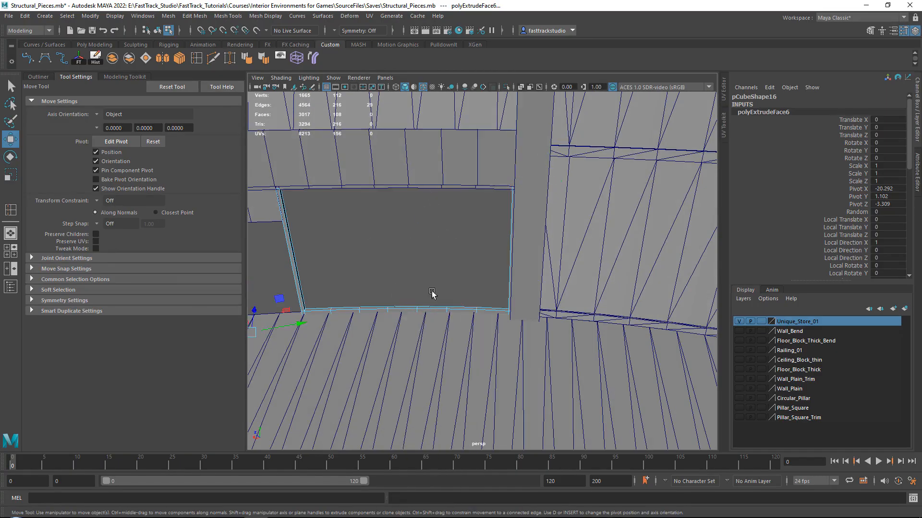
scroll(434, 328, "up", 6)
double_click(404, 357)
scroll(413, 342, "down", 4)
left_click_drag(442, 283, 490, 272, "alt")
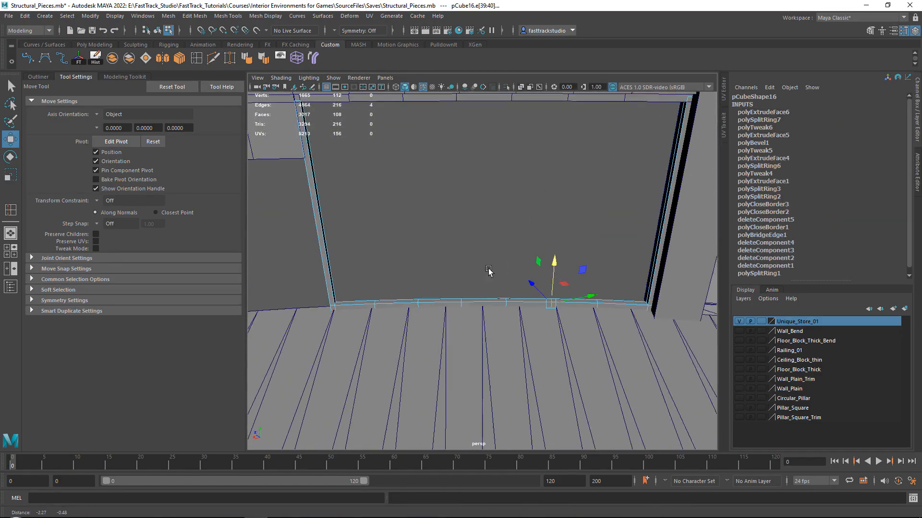
scroll(470, 288, "up", 3)
key("ctrl+b")
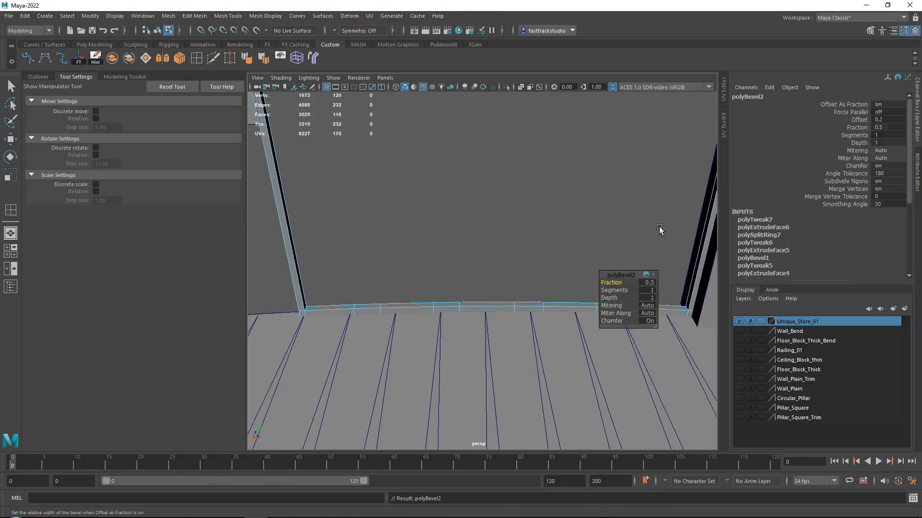
left_click(648, 282)
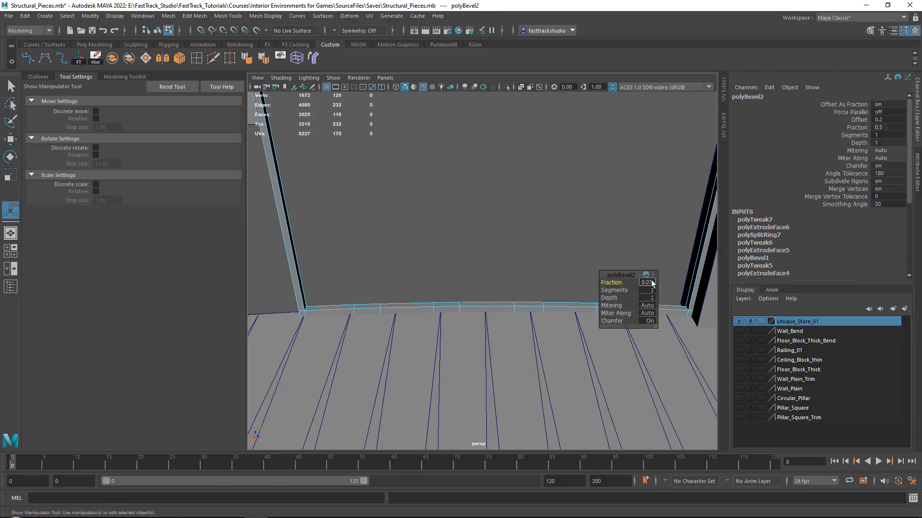
key("Return")
key("w")
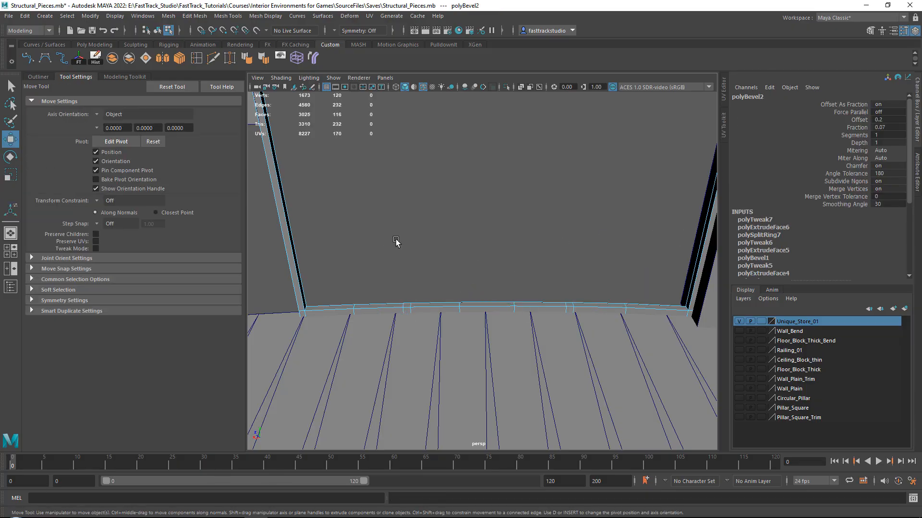
Step: Extrude the two narrow top faces made by the bevel up to the upper strip as window mullions, and return to object selection
left_click(408, 305)
left_click(571, 308, "shift")
scroll(569, 303, "down", 4)
left_click_drag(567, 296, 543, 235, "alt")
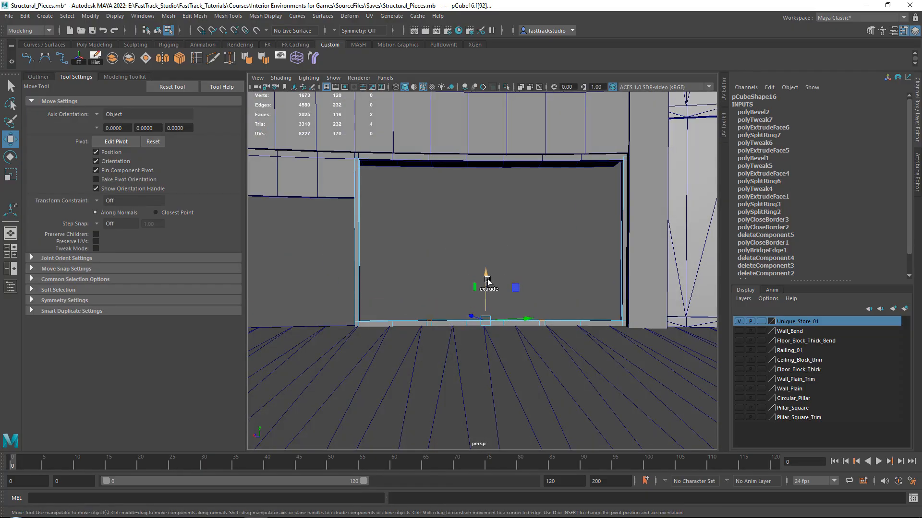
left_click_drag(488, 281, 580, 237, "shift")
scroll(456, 243, "up", 5)
middle_click_drag(564, 256, 544, 271, "alt")
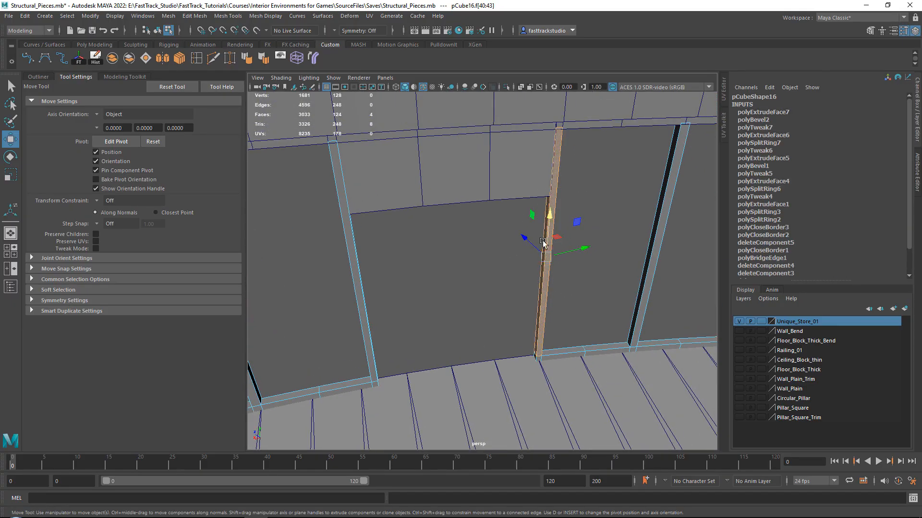
mouse_move(586, 210)
left_mouse_down("alt")
mouse_move(514, 206)
mouse_move(599, 210)
left_mouse_up("alt")
right_click_drag(599, 210, 633, 197)
left_click(634, 198)
left_click_drag(562, 206, 495, 231, "alt")
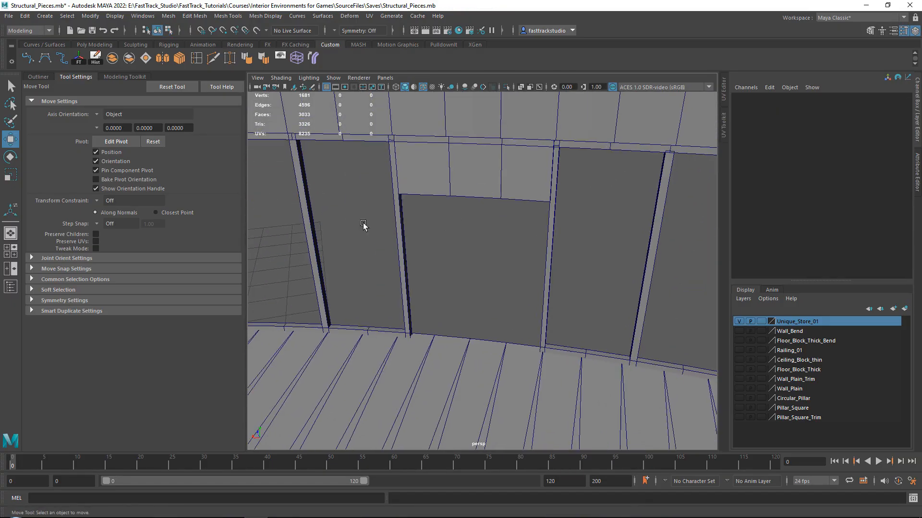
scroll(356, 215, "down", 5)
left_click_drag(356, 215, 401, 237, "alt")
Step: Create a polygon cube, place it in the doorway beside the door post and thin it to a Z scale of 0.06
right_click(499, 235, "shift")
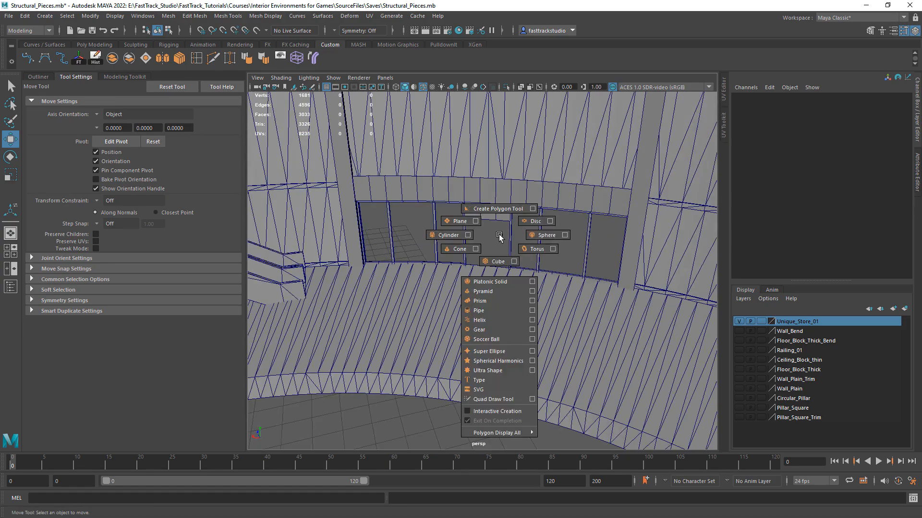
left_click(490, 262)
scroll(407, 267, "down", 5)
middle_click_drag(381, 249, 478, 263)
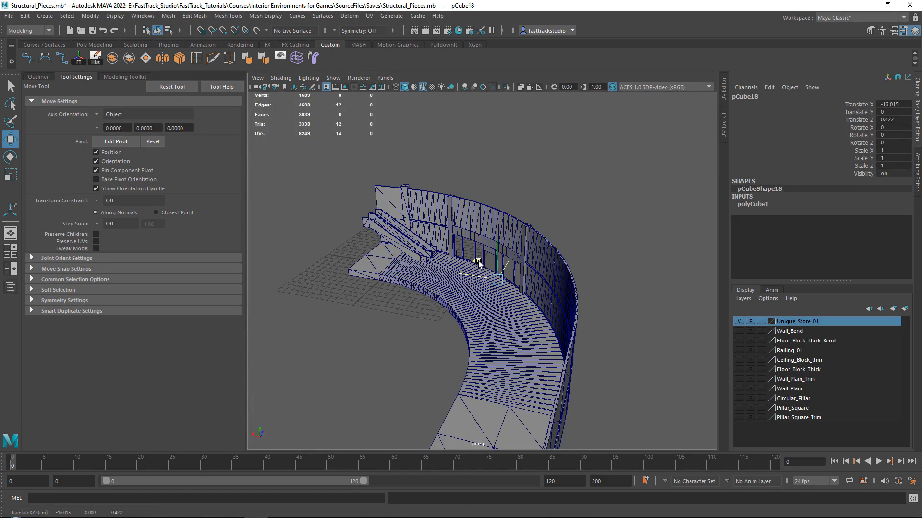
key("f")
left_click_drag(486, 236, 548, 198)
scroll(488, 239, "down", 4)
key("r")
key("w")
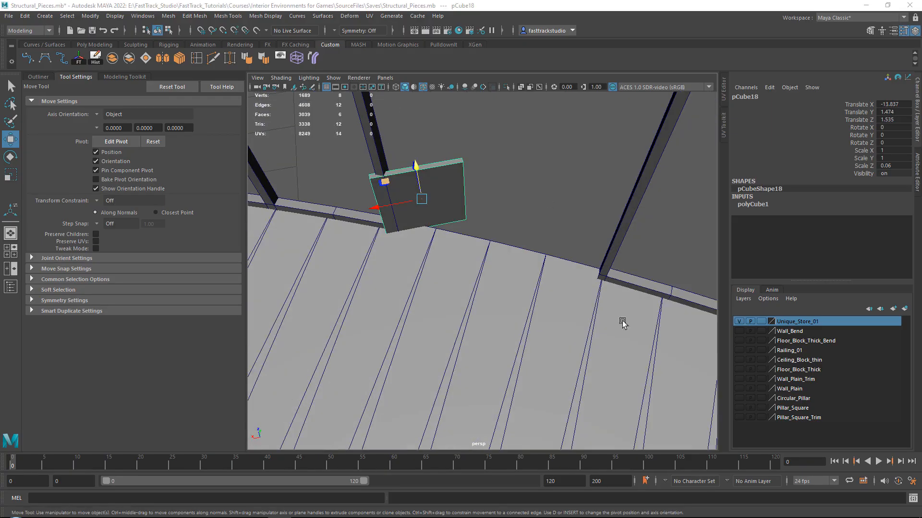
Step: Rotate the thin cube about -29.6 degrees around Y to follow the doorway and move it against the door post
left_click_drag(406, 165, 456, 226, "alt")
key("e")
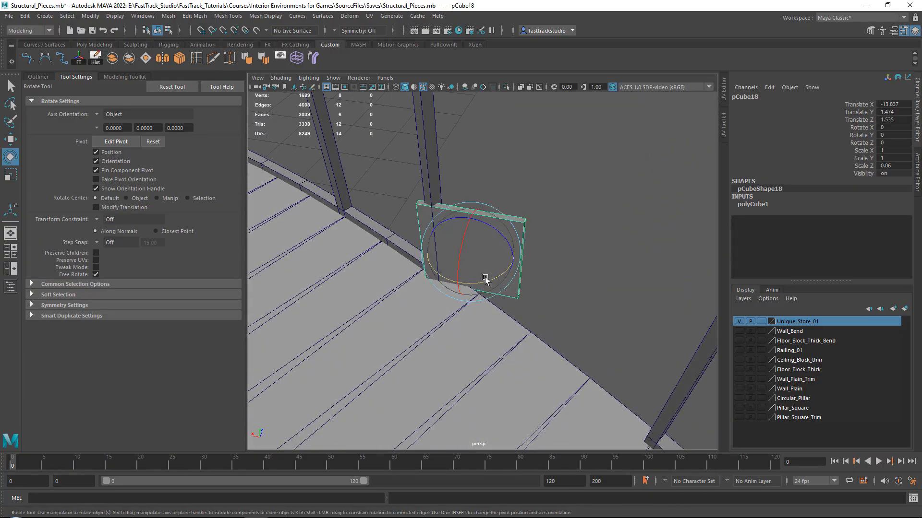
left_click_drag(446, 284, 459, 283)
key("w")
left_click_drag(473, 225, 522, 236)
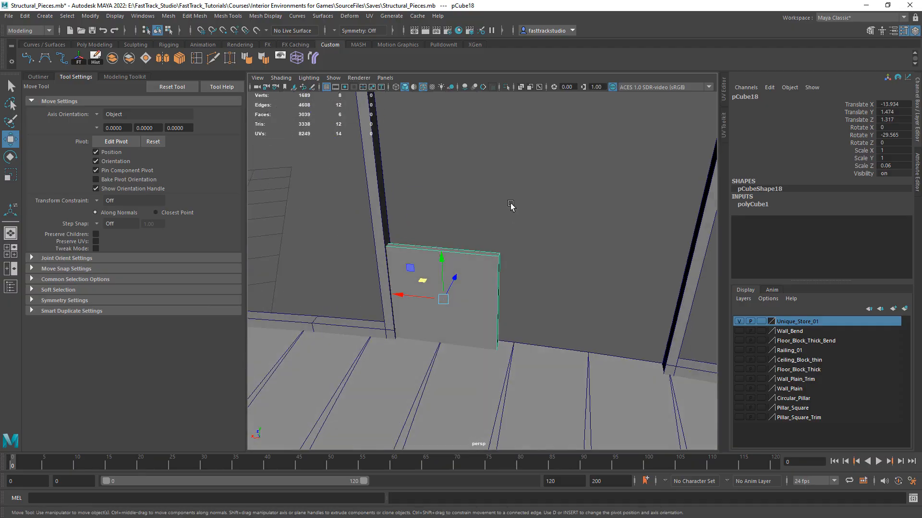
Step: Move the free side face of the door panel across the doorway to the opposite door post
right_click_drag(511, 206, 518, 228)
left_click_drag(502, 259, 541, 275, "alt")
left_click(505, 273)
left_click_drag(473, 269, 466, 302, "alt")
left_click_drag(457, 224, 615, 214)
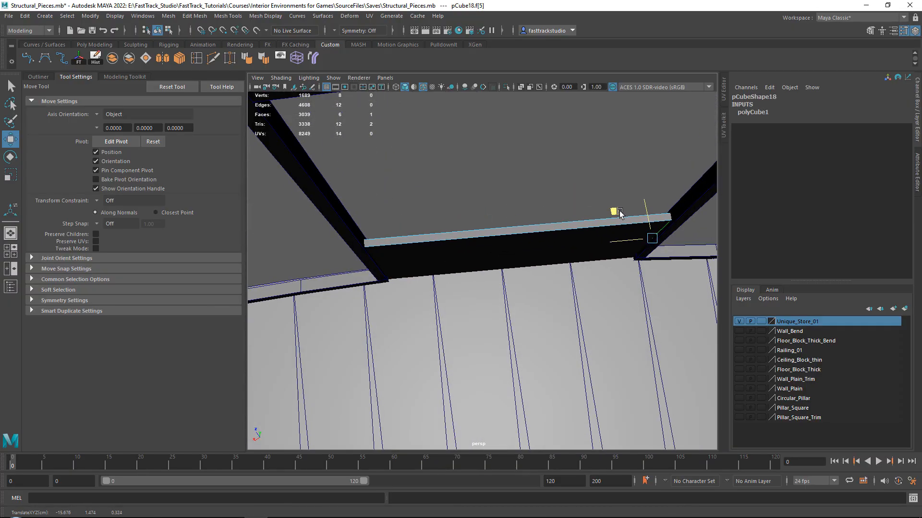
Step: Raise the top face of the door panel up to the underside of the door header
left_click(556, 226)
left_click_drag(556, 227, 555, 175, "alt")
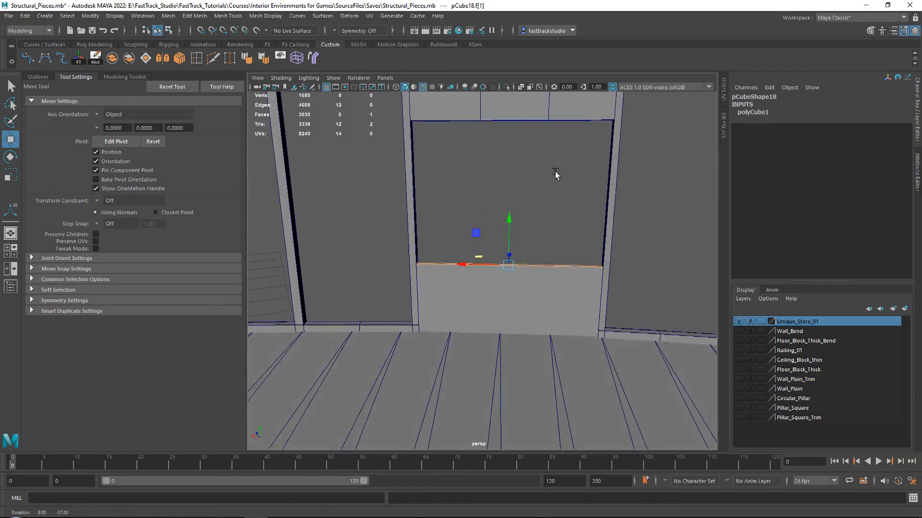
middle_click_drag(556, 174, 502, 248, "alt")
left_click_drag(502, 249, 499, 238, "alt")
left_click_drag(488, 275, 502, 259)
left_click(493, 254)
left_click_drag(448, 313, 446, 313)
left_click_drag(446, 314, 394, 233, "alt")
Step: Delete the two vertical edge loops that divide the door header above the doorway
left_click(470, 149)
left_click_drag(470, 149, 466, 144, "alt")
scroll(466, 144, "down", 4)
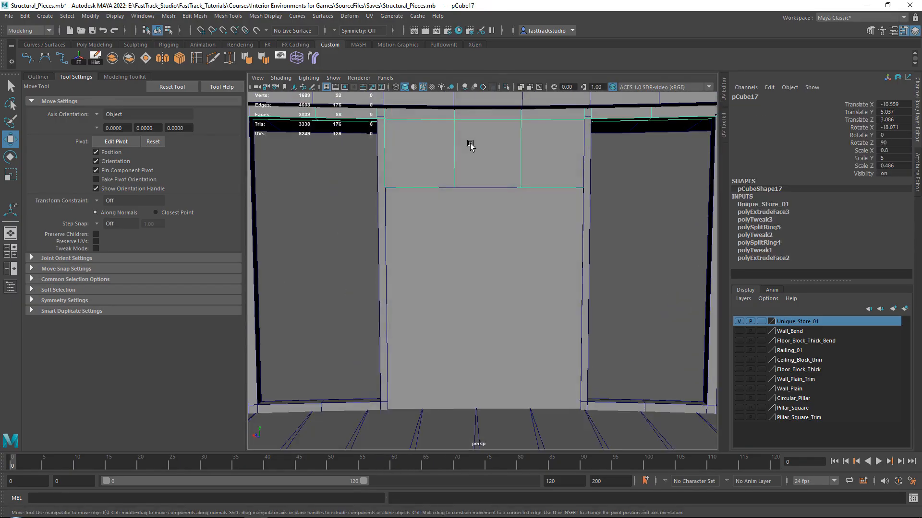
middle_click_drag(466, 144, 470, 178, "alt")
scroll(470, 179, "up", 4)
double_click(445, 136)
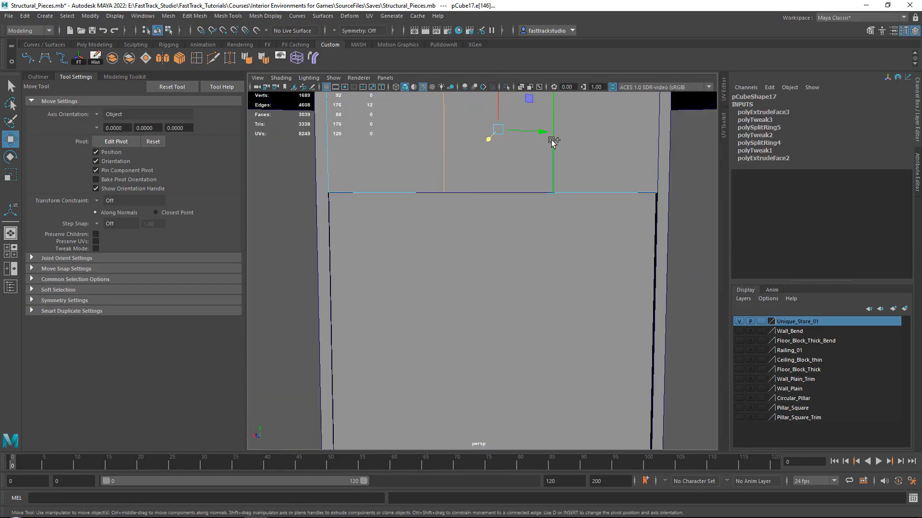
key("Delete")
scroll(551, 173, "down", 3)
left_click_drag(550, 204, 501, 247, "alt")
right_click_drag(494, 208, 525, 185)
left_click(590, 202)
Step: Select the door panel and isolate it in the viewport
left_click_drag(590, 202, 521, 302, "alt")
left_click(520, 303)
key("f")
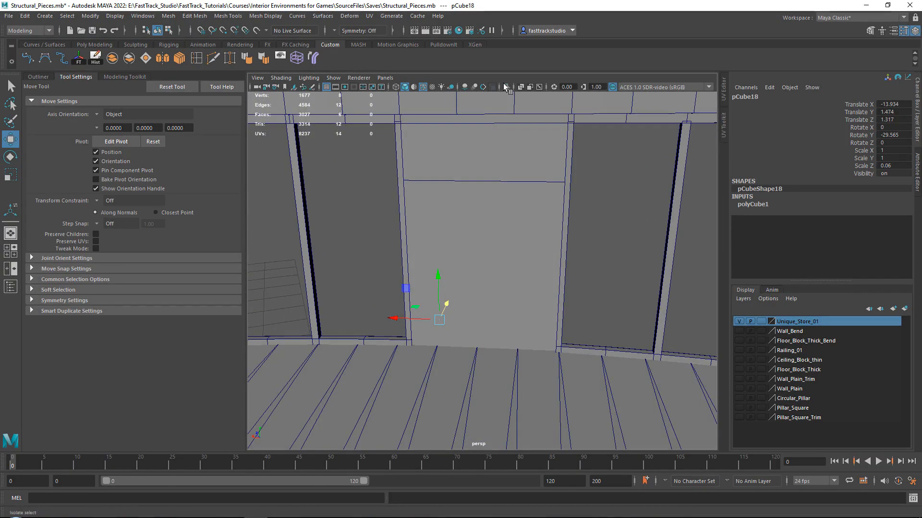
left_click(506, 86)
Step: Connect the top and bottom edges of the door panel with one segment to split it vertically down the middle
right_click_drag(500, 196, 500, 178)
left_click_drag(502, 186, 473, 447)
left_click(179, 58)
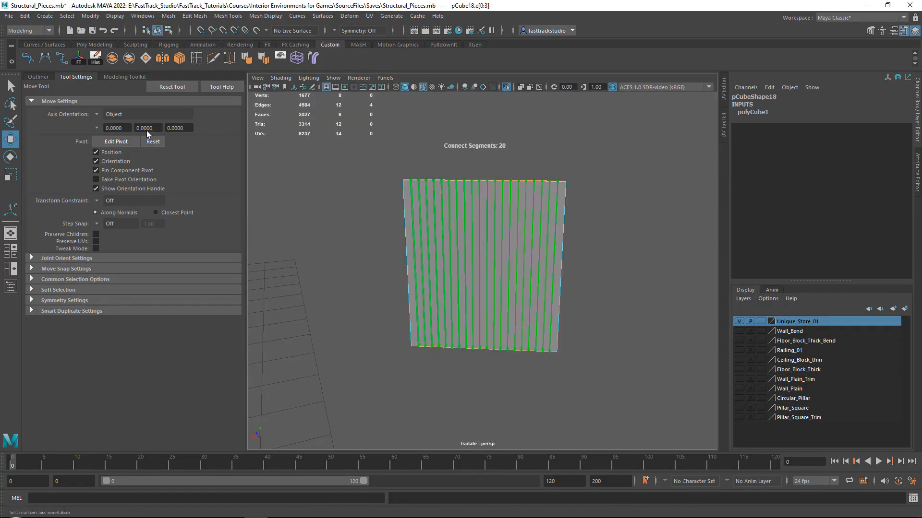
type("1")
key("Return")
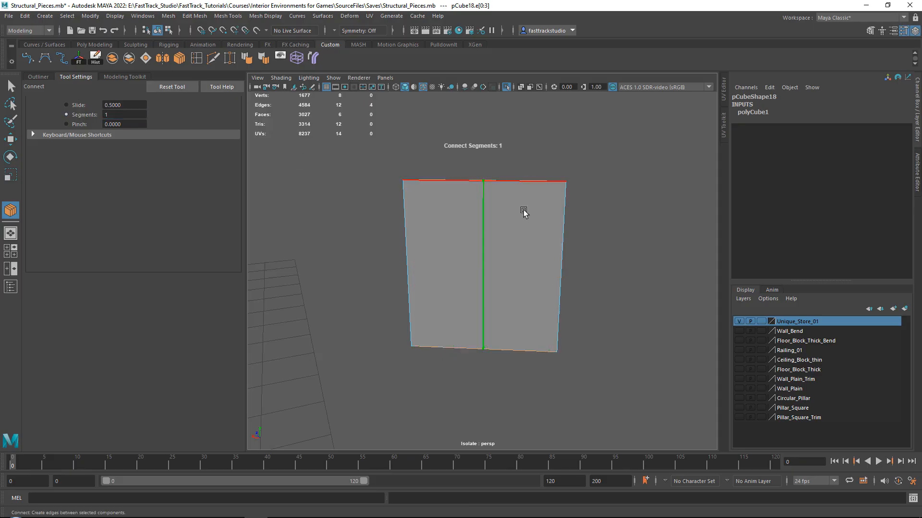
key("w")
scroll(522, 204, "up", 2)
scroll(523, 204, "up", 3)
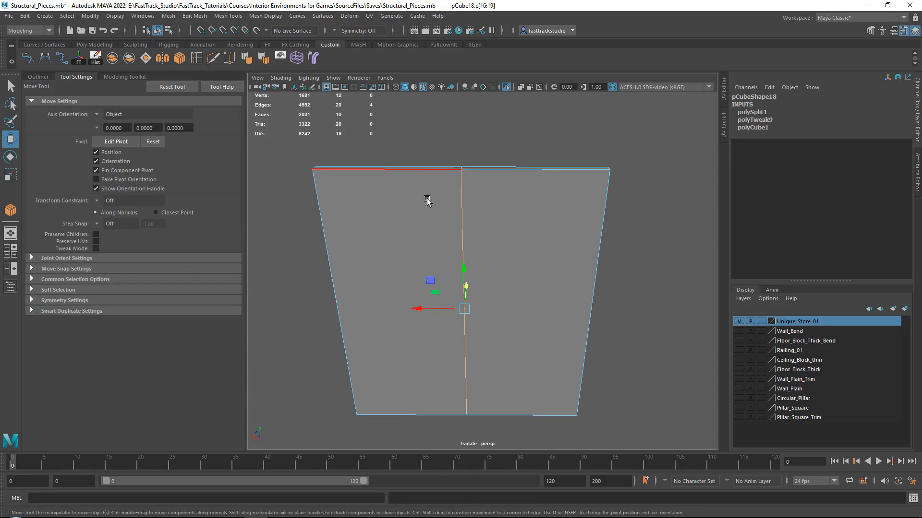
right_click_drag(427, 198, 427, 212)
left_click(424, 213)
left_click(523, 203, "shift")
left_click_drag(412, 217, 433, 221, "alt")
left_click(454, 159)
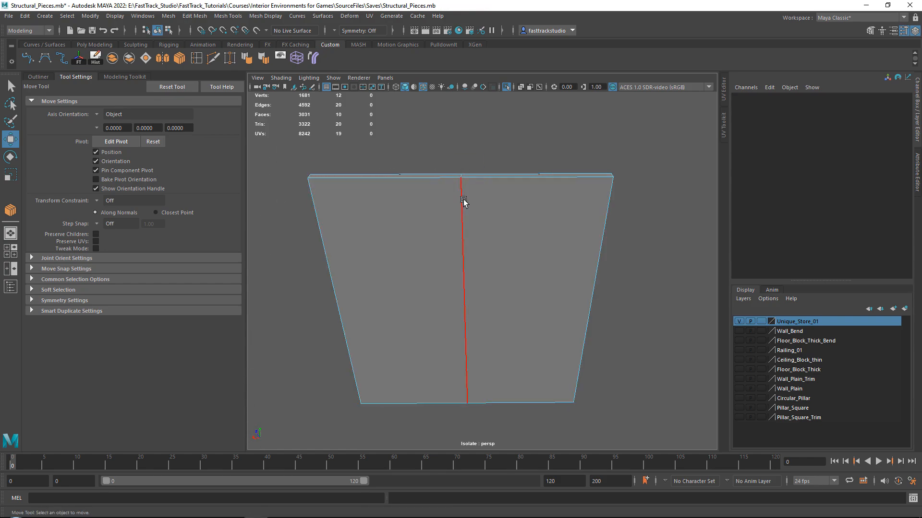
Step: Bevel the central vertical edge loop of the door panel with a fraction of 0.03
double_click(462, 199)
key("ctrl+b")
left_click(651, 283)
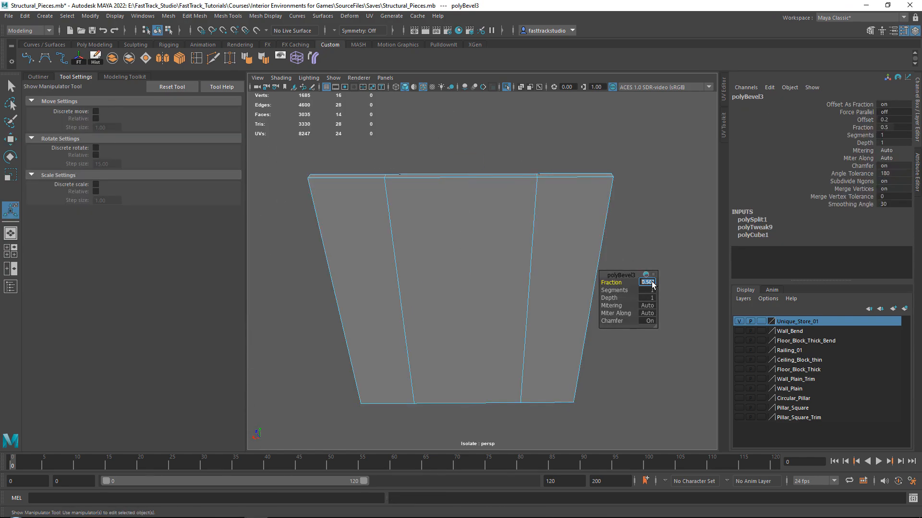
type("0.07")
key("Return")
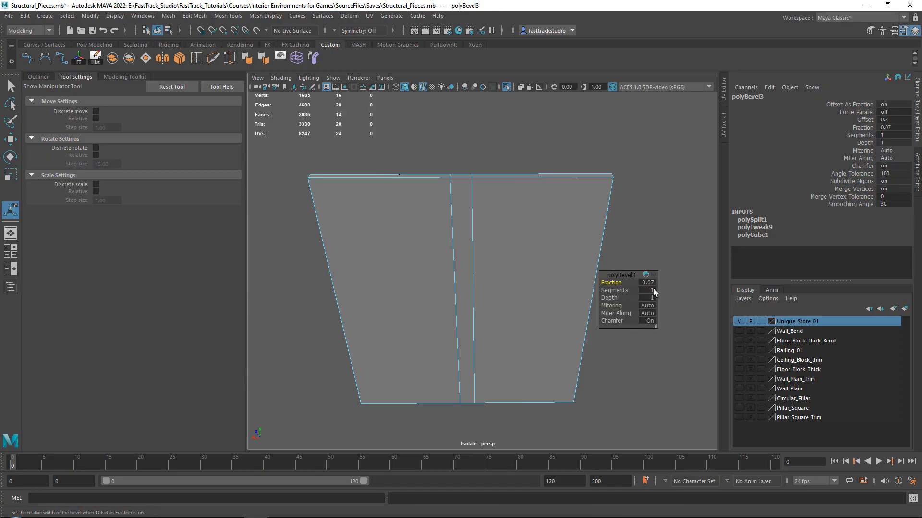
type("0.03")
key("Return")
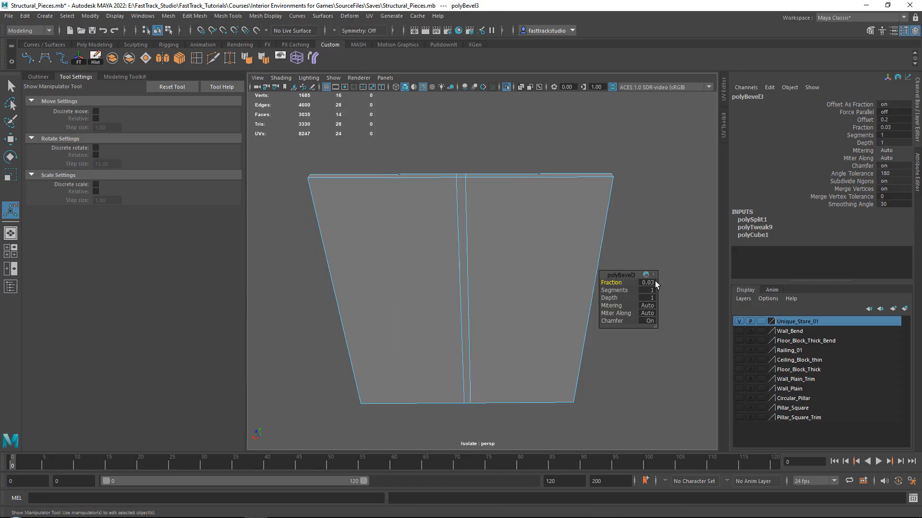
key("w")
Step: Extrude the front and back faces of both door leaves with Keep Faces Together off and an offset of 0.05
middle_click_drag(423, 224, 453, 206, "alt")
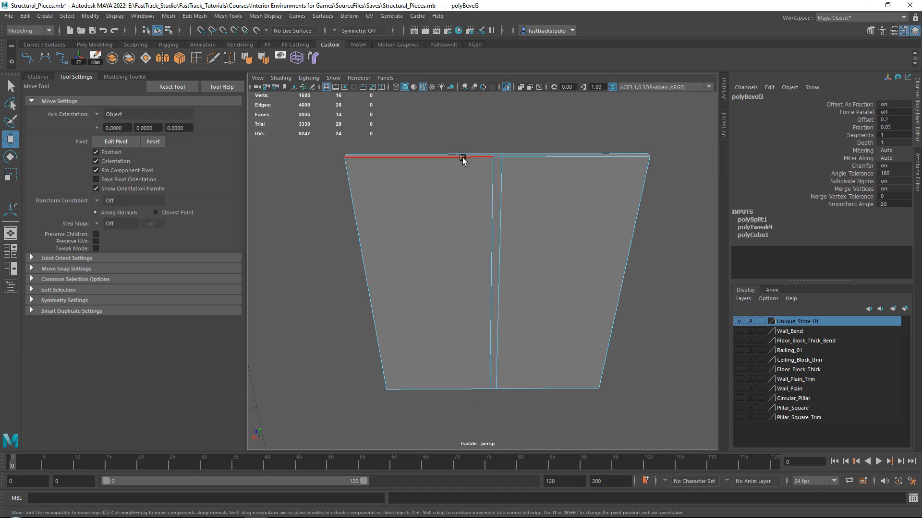
right_click_drag(457, 194, 458, 236)
left_click(450, 211)
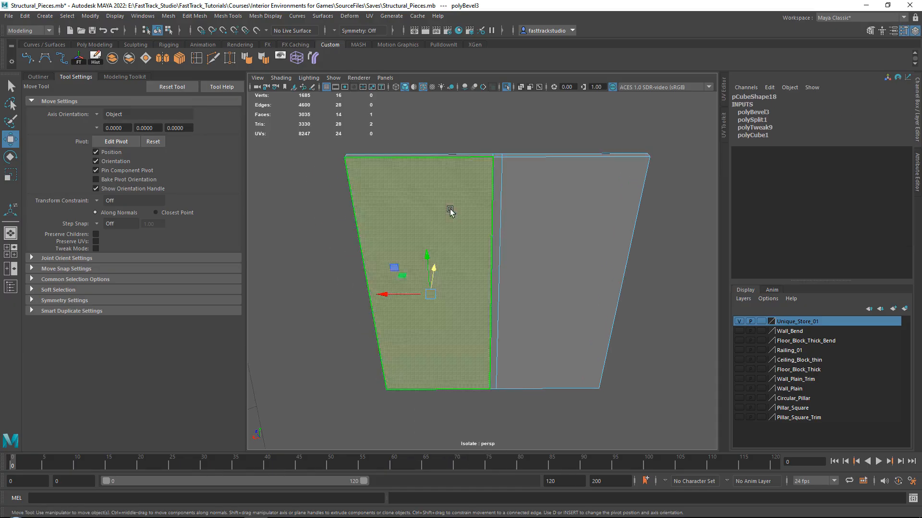
left_click(523, 218, "shift")
left_click_drag(407, 235, 559, 222, "alt")
left_click(558, 222, "shift")
left_click(422, 183, "shift")
left_click_drag(632, 188, 452, 142, "alt")
middle_click_drag(515, 198, 499, 209, "alt")
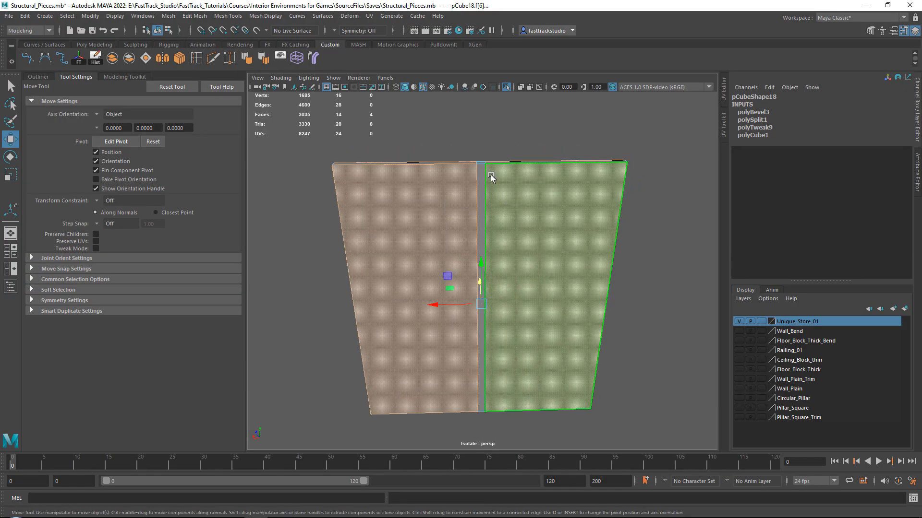
key("ctrl+e")
left_click(670, 298)
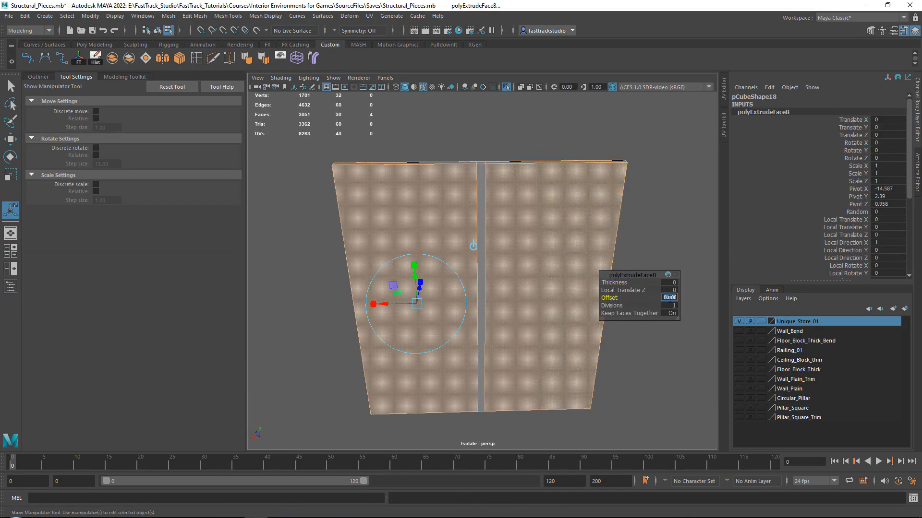
left_click(673, 313)
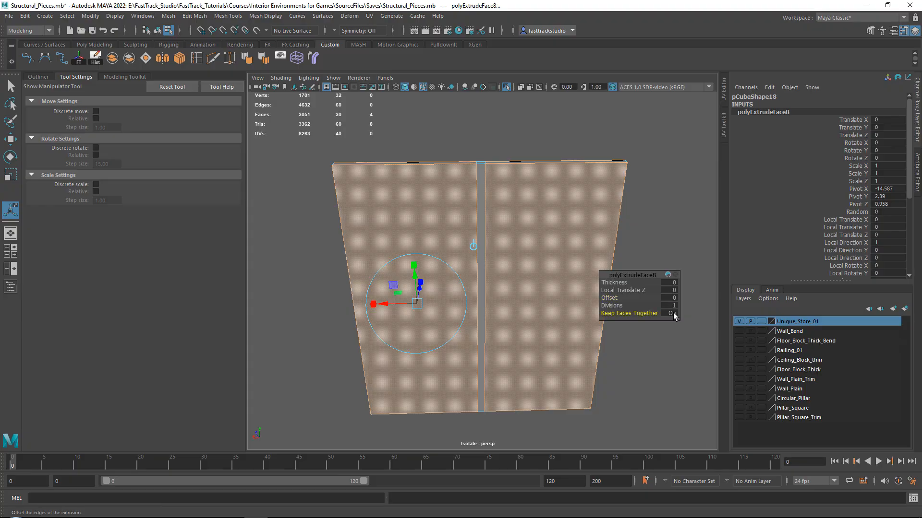
left_click(673, 298)
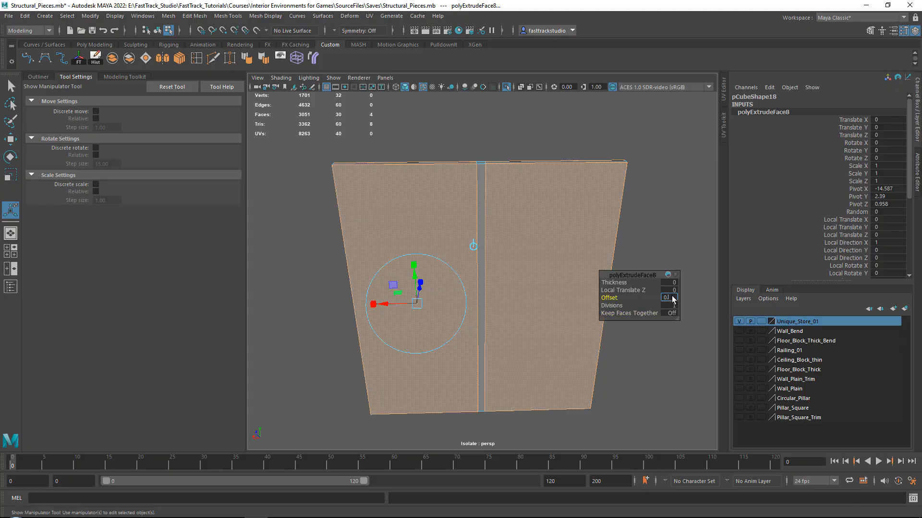
type("0.1")
key("Return")
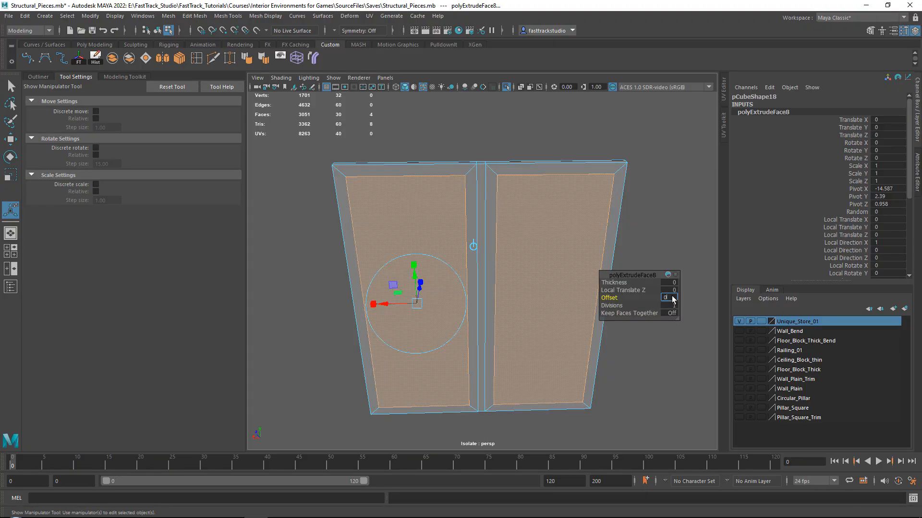
left_click(672, 299)
type("0.05")
key("Return")
key("w")
Step: Delete the inset panel faces of both door leaves and bridge the front and back border edges of the first leaf's opening
middle_click_drag(535, 225, 508, 207, "alt")
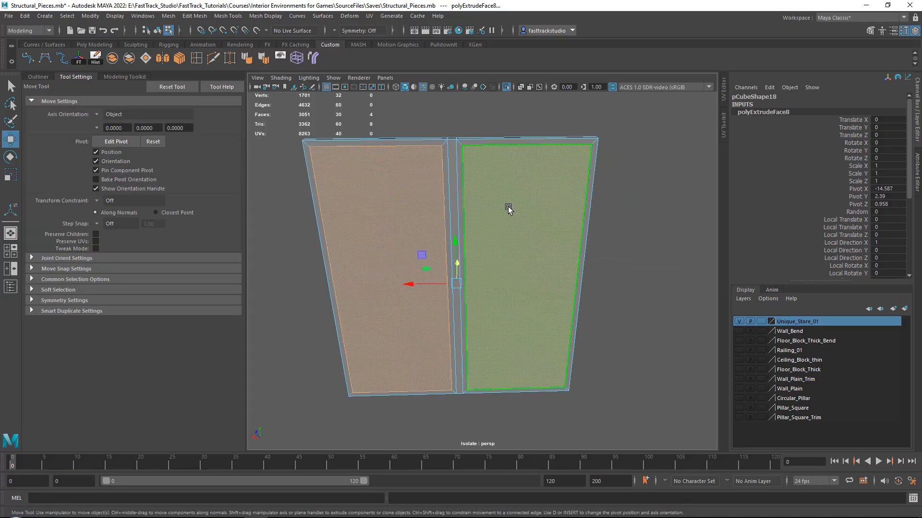
key("Delete")
left_click_drag(445, 181, 508, 198, "alt")
scroll(500, 153, "up", 4)
left_click(445, 158)
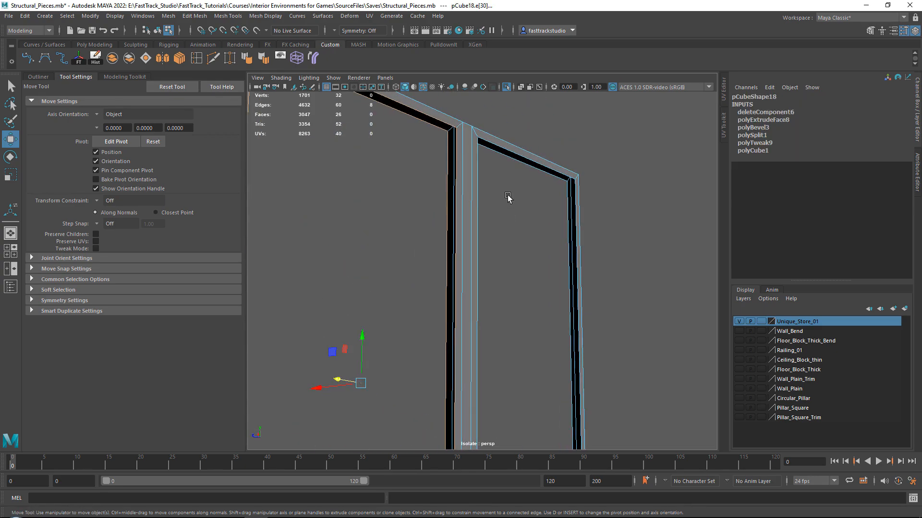
right_click(510, 189, "shift")
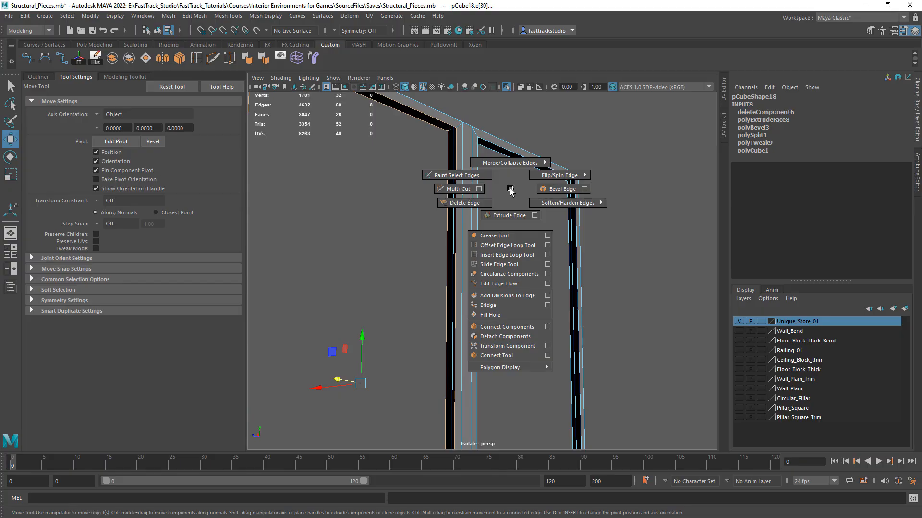
left_click(495, 307)
Step: Bridge the front and back border edges of the second door leaf's opening and return to object mode
left_click_drag(542, 243, 586, 229, "alt")
left_click(607, 216)
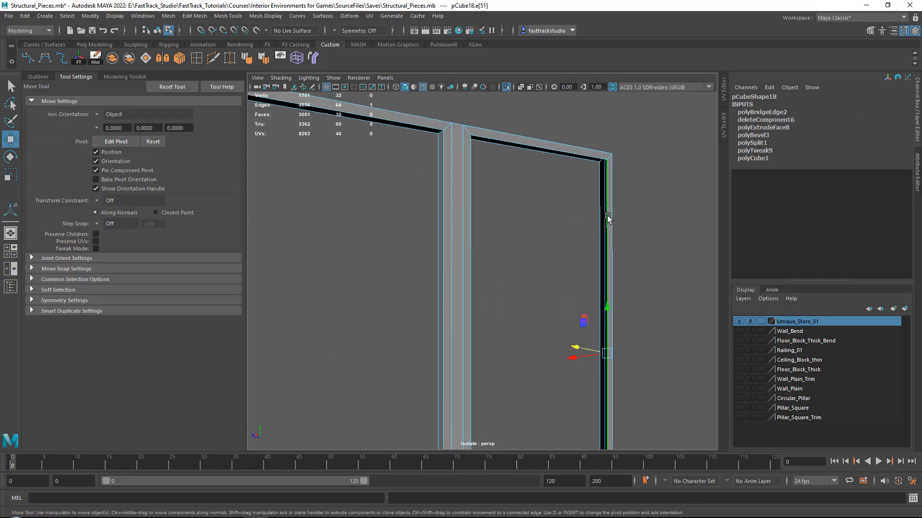
right_click(516, 180, "shift")
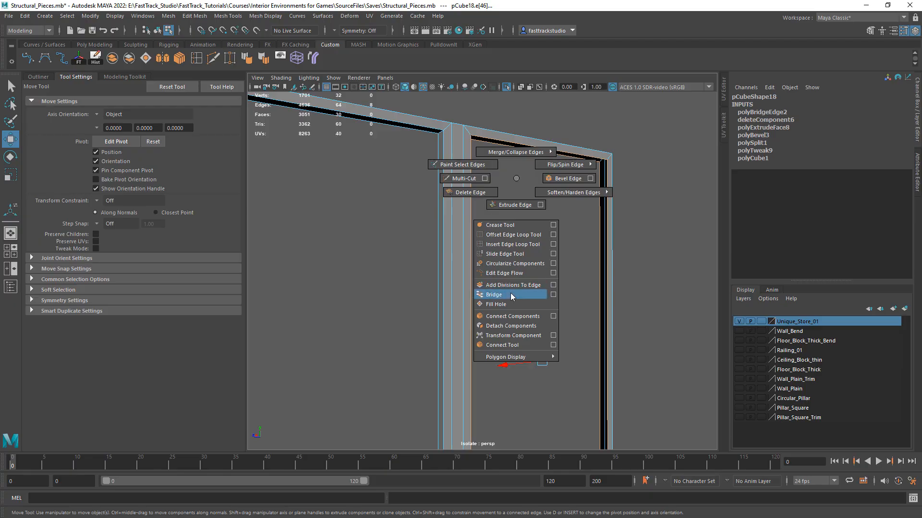
left_click(502, 298)
right_click(466, 185)
left_click(460, 174)
key("f")
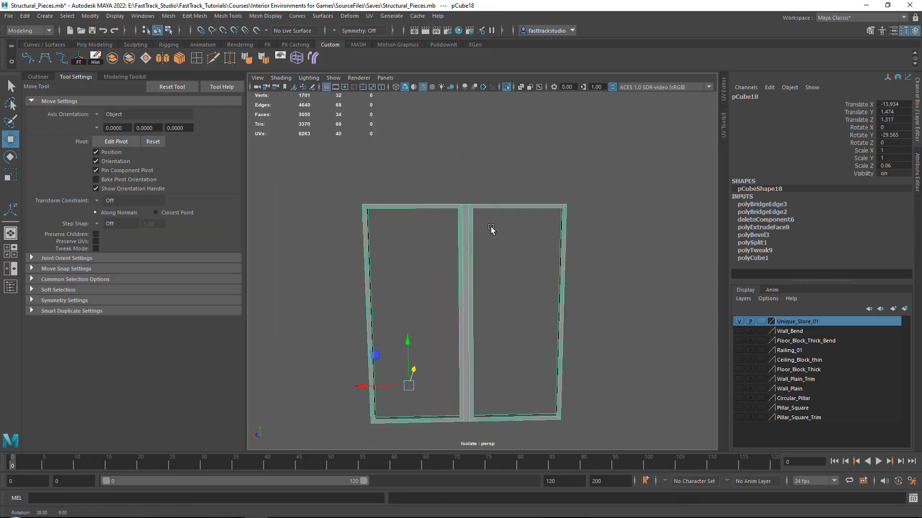
left_click_drag(381, 262, 402, 258, "alt")
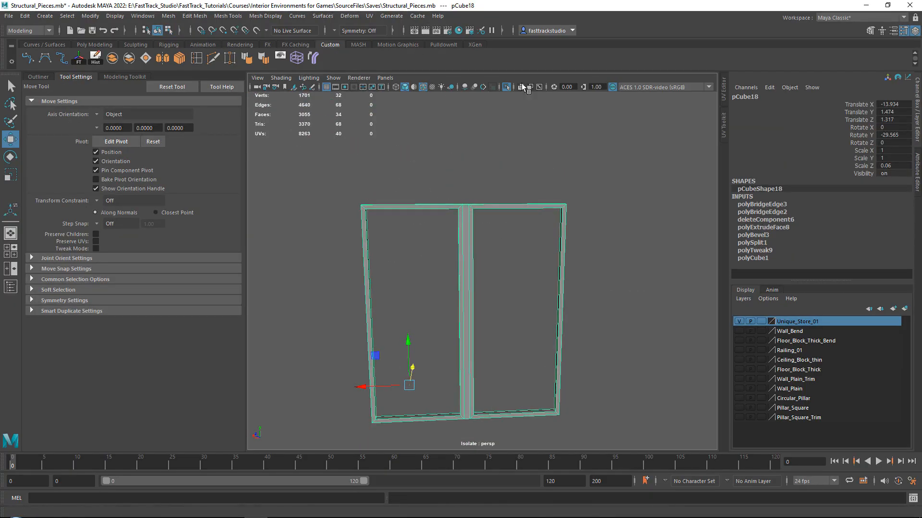
Step: Turn off viewport isolation and hide the Large_Store_Template mesh
left_click(507, 87)
left_click(545, 269)
left_click_drag(545, 269, 528, 284, "alt")
scroll(531, 276, "down", 5)
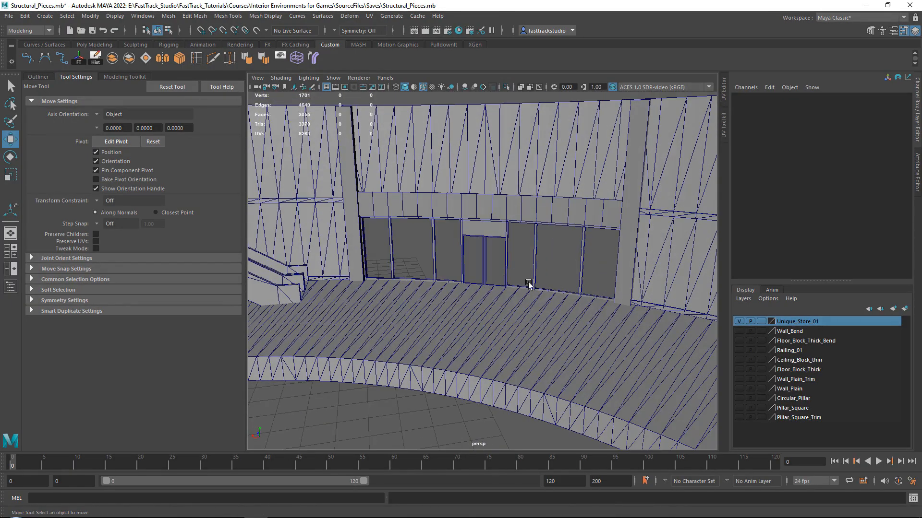
left_click(513, 320)
key("h")
scroll(456, 302, "down", 6)
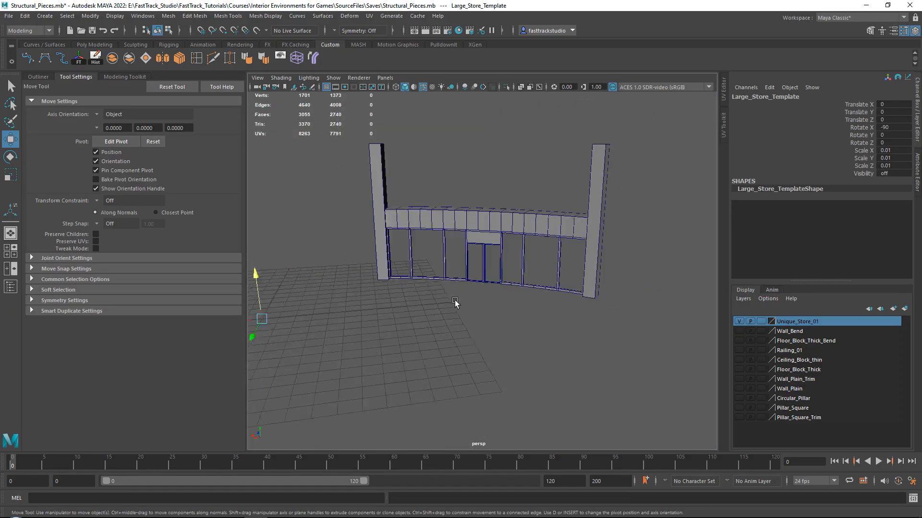
Step: Select all storefront pieces, add them to the Unique_Store_01 layer and clear the selection
left_click_drag(393, 161, 634, 368)
scroll(527, 239, "up", 6)
left_click_drag(527, 238, 547, 240, "alt")
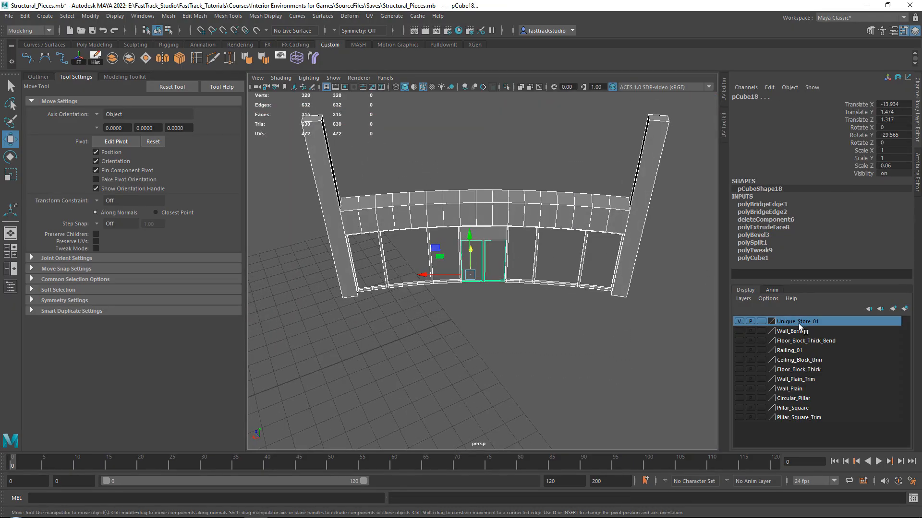
right_click(799, 319)
left_click(838, 342)
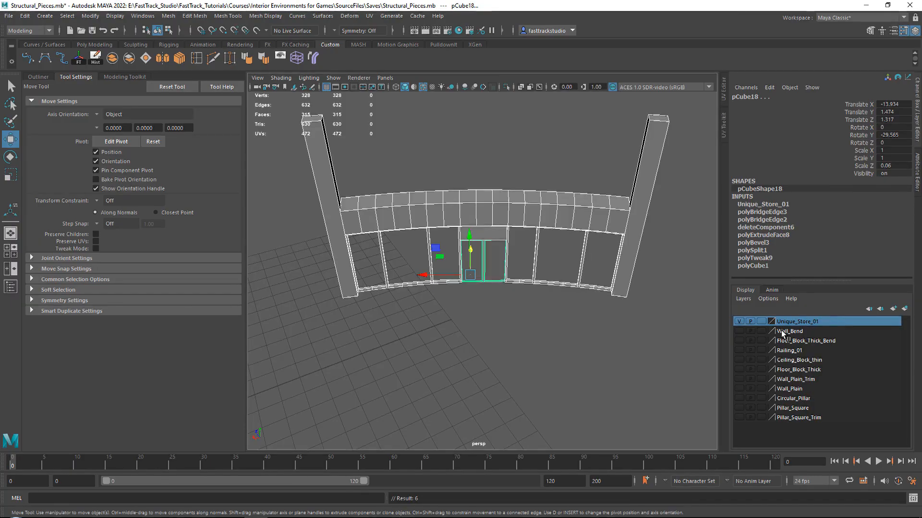
left_click(598, 344)
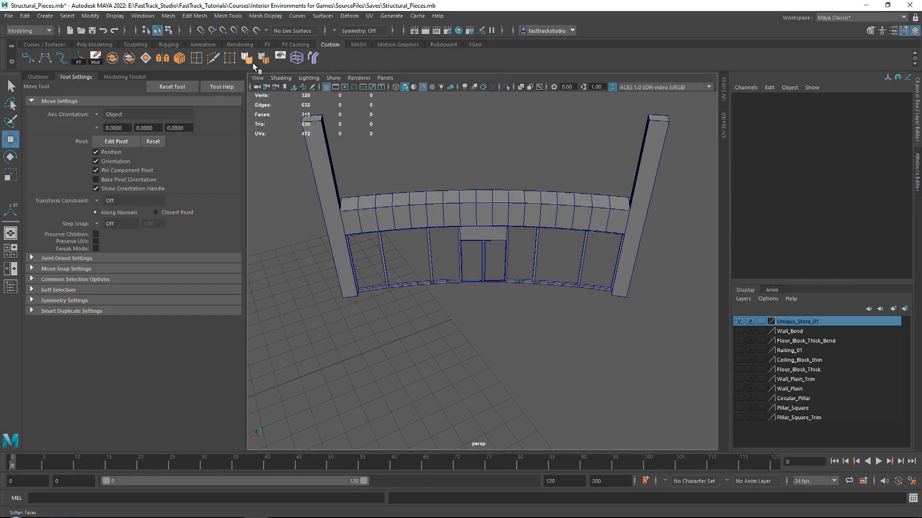
Step: Show the hidden Large_Store_Template again and save the scene
left_click(283, 56)
scroll(481, 156, "down", 5)
left_click_drag(481, 156, 572, 198, "alt")
scroll(573, 198, "down", 2)
middle_click_drag(572, 197, 427, 206, "alt")
scroll(424, 208, "up", 2)
key("ctrl+s")
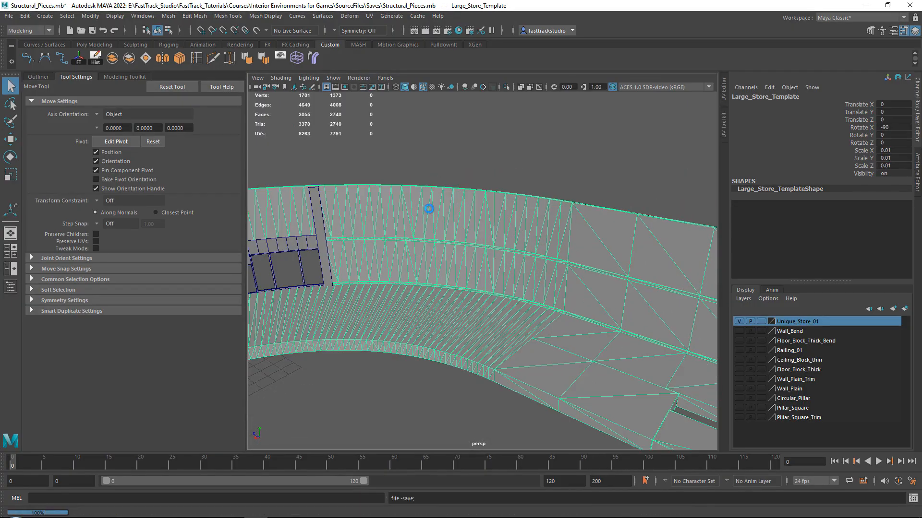
Step: Duplicate the storefront's end pillar and move the copy along the curved wall towards the far end of the next bay
left_click_drag(424, 209, 502, 213, "alt")
scroll(498, 218, "up", 3)
mouse_move(567, 208)
middle_mouse_down("alt")
mouse_move(501, 191)
mouse_move(550, 200)
middle_mouse_up("alt")
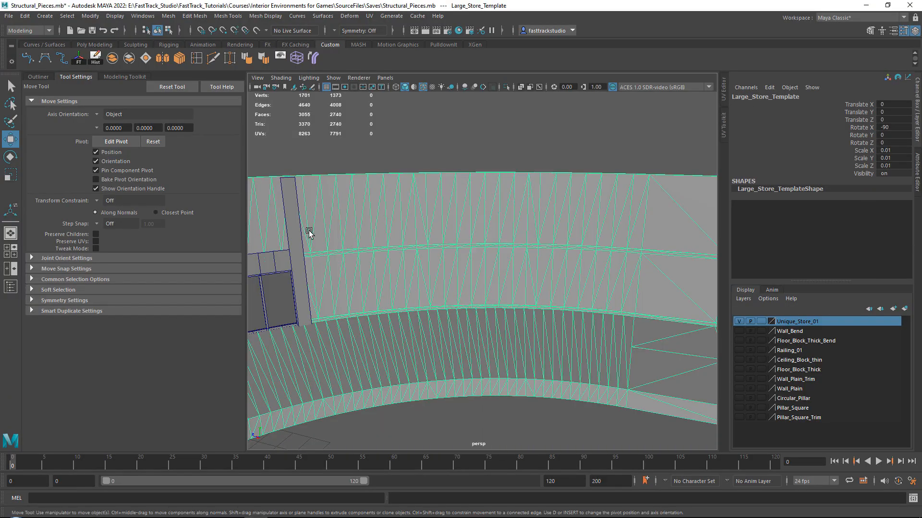
left_click(284, 222)
left_click_drag(359, 233, 347, 313, "alt")
left_click_drag(315, 353, 573, 271, "shift")
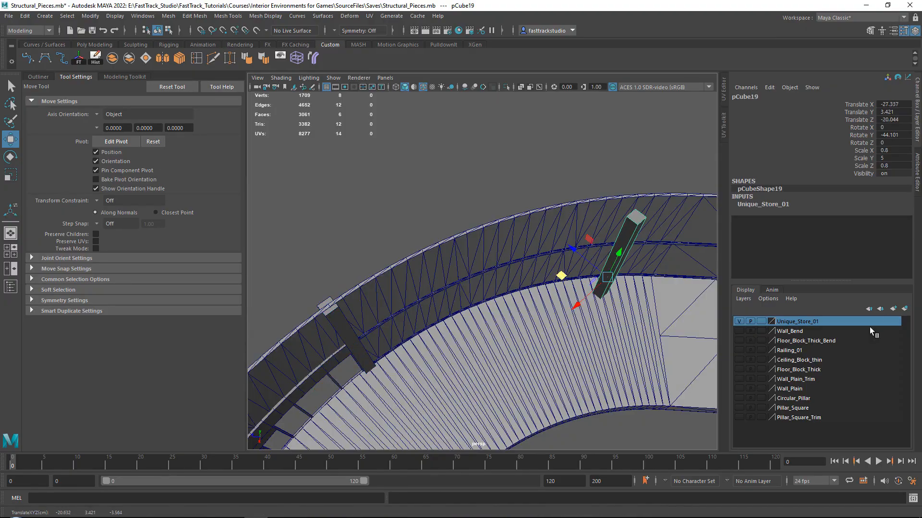
Step: Create a display layer for the duplicated pillar and name it Unique_Store_02
left_click(904, 310)
double_click(793, 321)
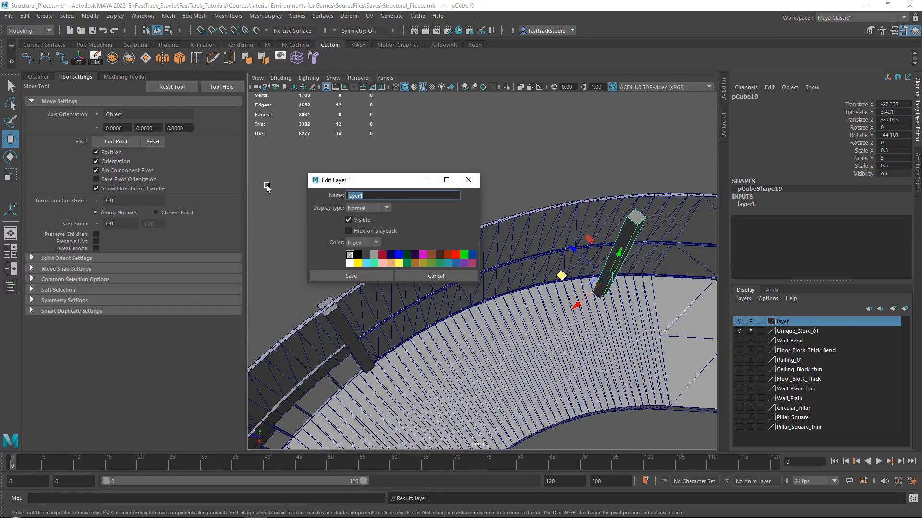
type("Unique_Store_02")
left_click(381, 277)
Step: Move the duplicated pillar to where the curved wall meets the straight wall and rotate it to about -87.9 degrees in Y
left_click_drag(422, 265, 439, 312, "alt")
scroll(420, 323, "up", 2)
scroll(439, 313, "up", 2)
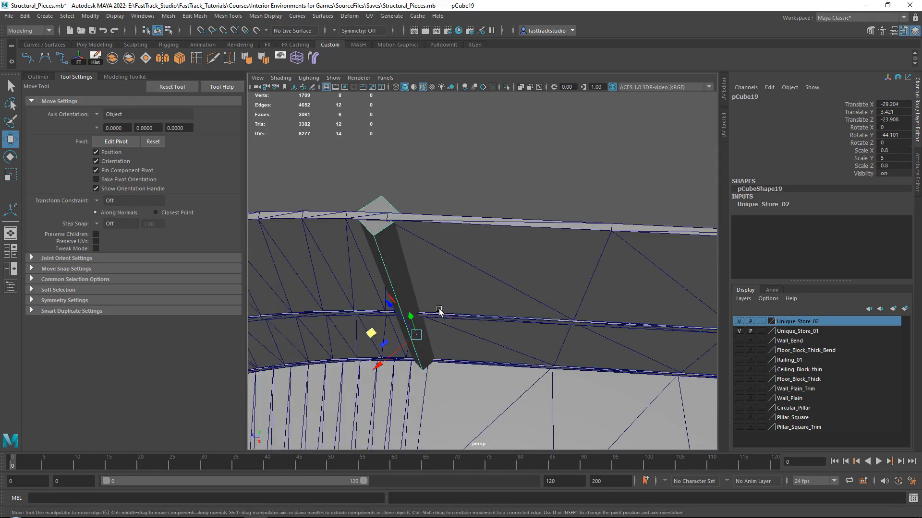
key("e")
left_click_drag(434, 372, 404, 376)
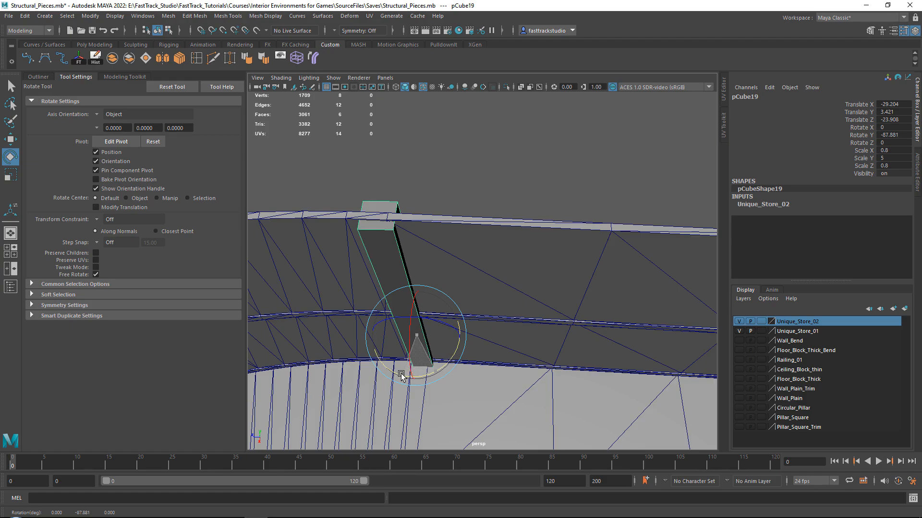
Step: Fine-tune the duplicated pillar's position against the wall to about -29.184 in X and -23.854 in Z
key("w")
middle_click_drag(415, 337, 459, 323, "alt")
scroll(459, 323, "up", 3)
left_click_drag(459, 323, 497, 331, "alt")
left_click_drag(448, 355, 447, 360)
left_click_drag(497, 334, 418, 336, "alt")
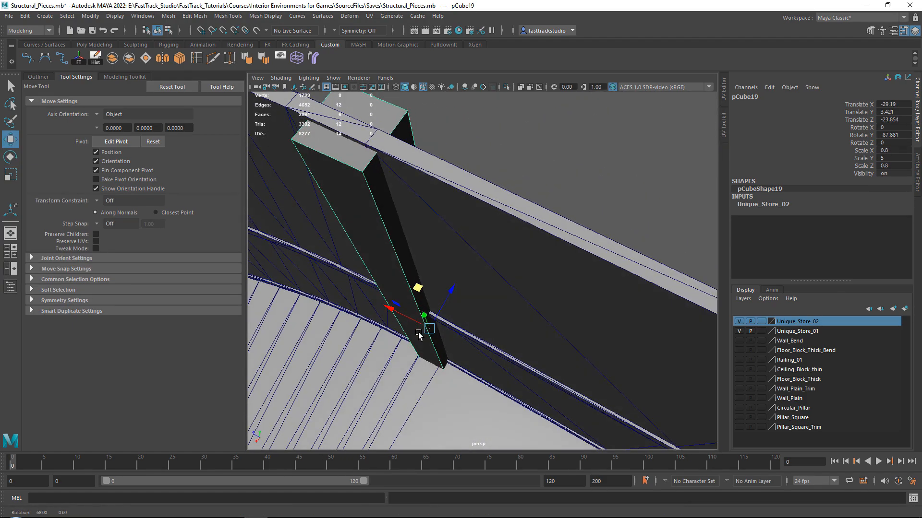
left_click_drag(450, 293, 447, 295)
scroll(419, 323, "down", 5)
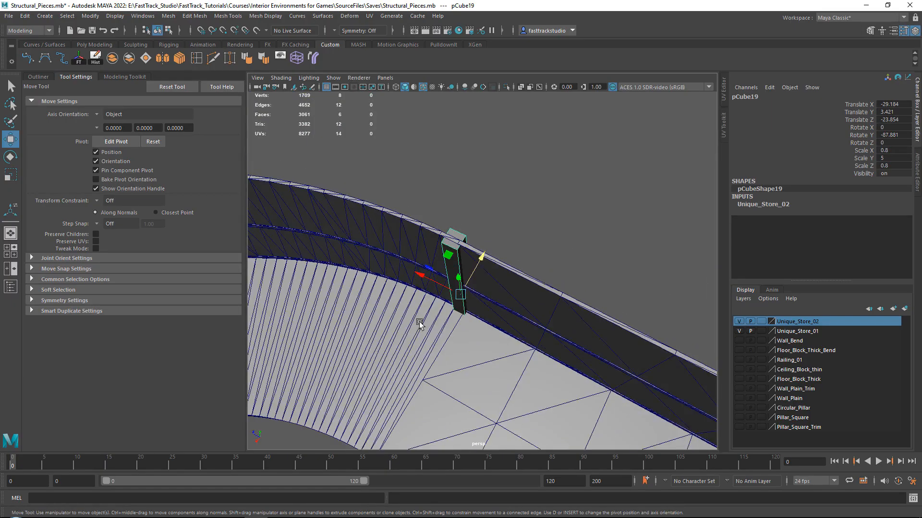
Step: Examine the curved wall bay between the first storefront's end pillar and the duplicated pillar from several angles
scroll(419, 322, "down", 3)
middle_click_drag(419, 322, 517, 293, "alt")
left_click_drag(517, 292, 572, 270, "alt")
middle_click_drag(522, 303, 592, 220, "alt")
scroll(559, 208, "down", 2)
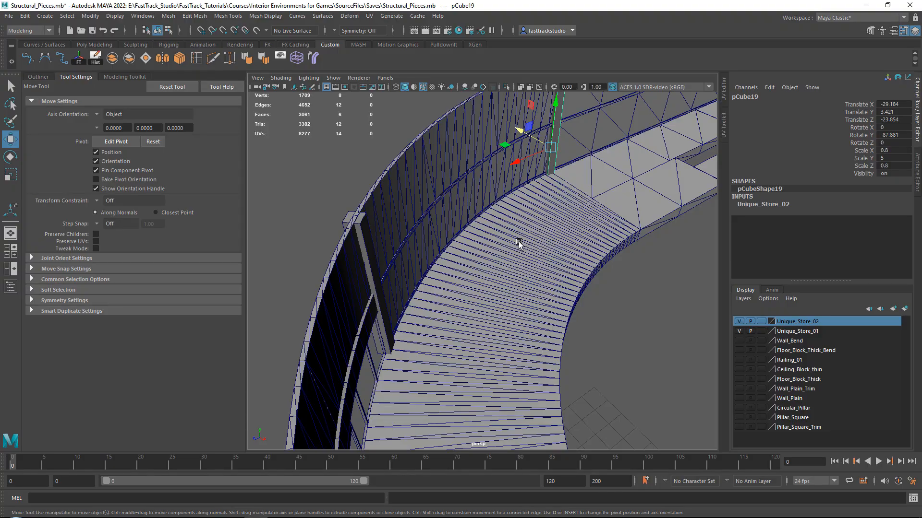
left_click_drag(543, 239, 482, 232, "alt")
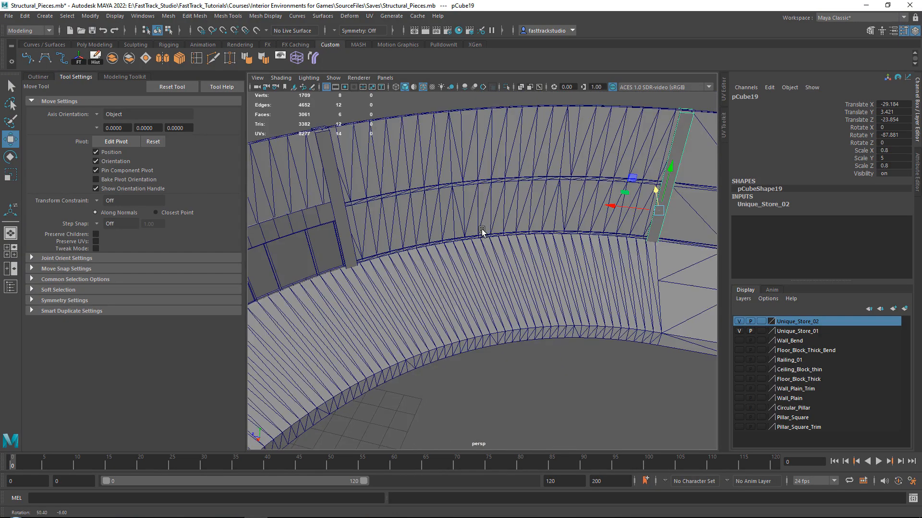
middle_click_drag(481, 232, 483, 270, "alt")
left_click_drag(482, 270, 468, 240, "alt")
left_click(410, 144)
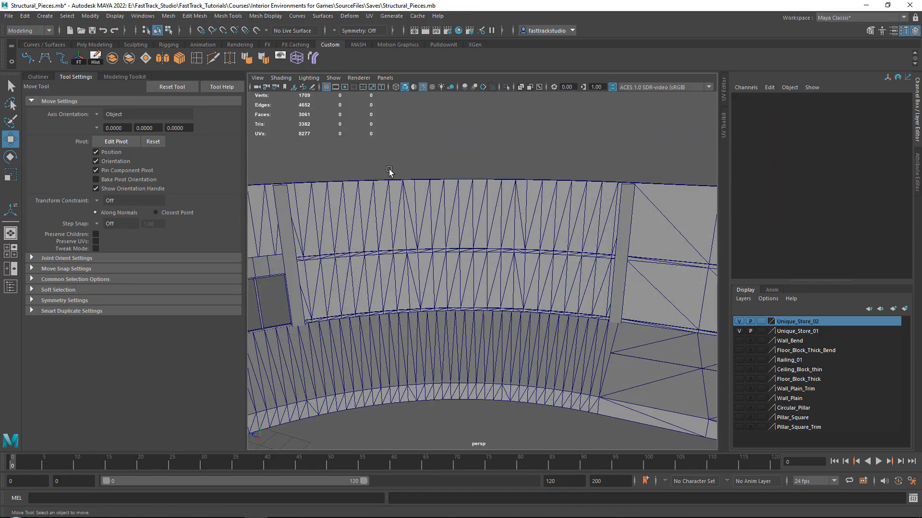
left_click_drag(430, 199, 497, 191, "alt")
scroll(496, 191, "down", 3)
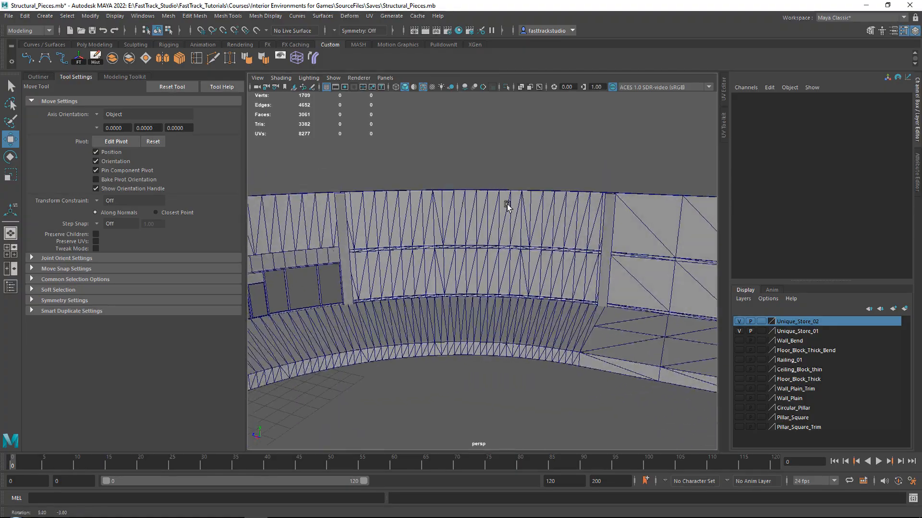